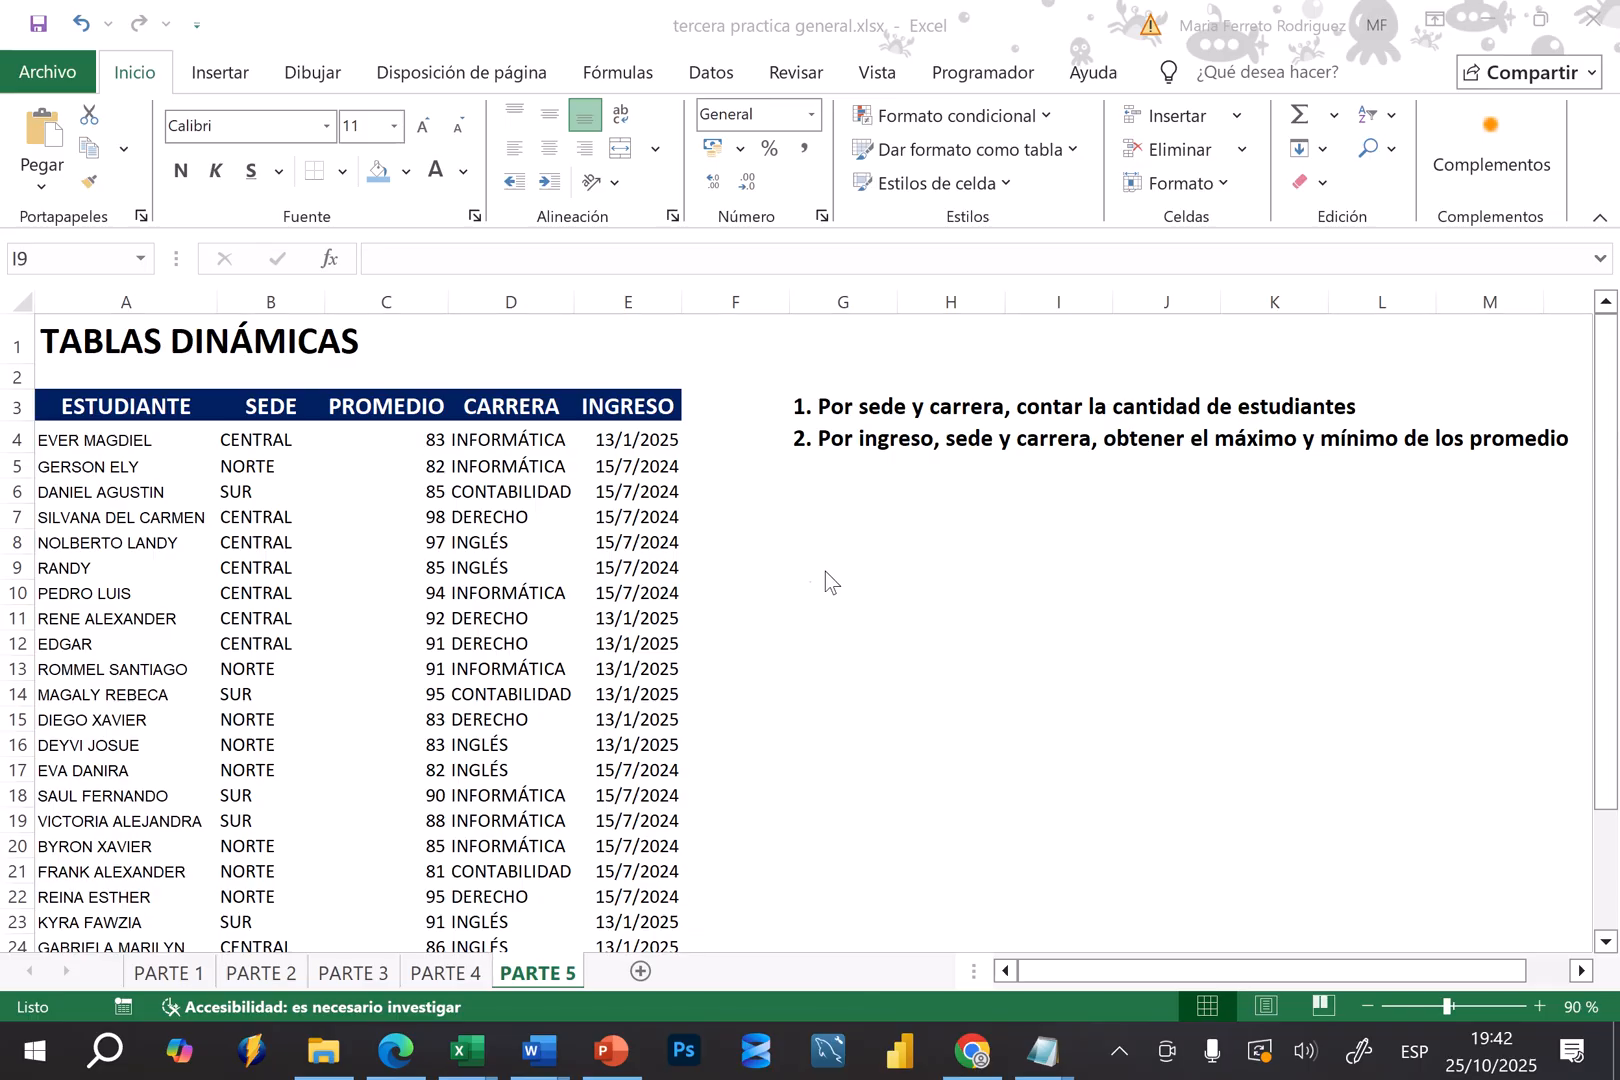
Create a pivot table from the student data 'PARTE 5'!$A$3:$E$30 on a new worksheet and make room for all sheet tabs
left_click(280, 604)
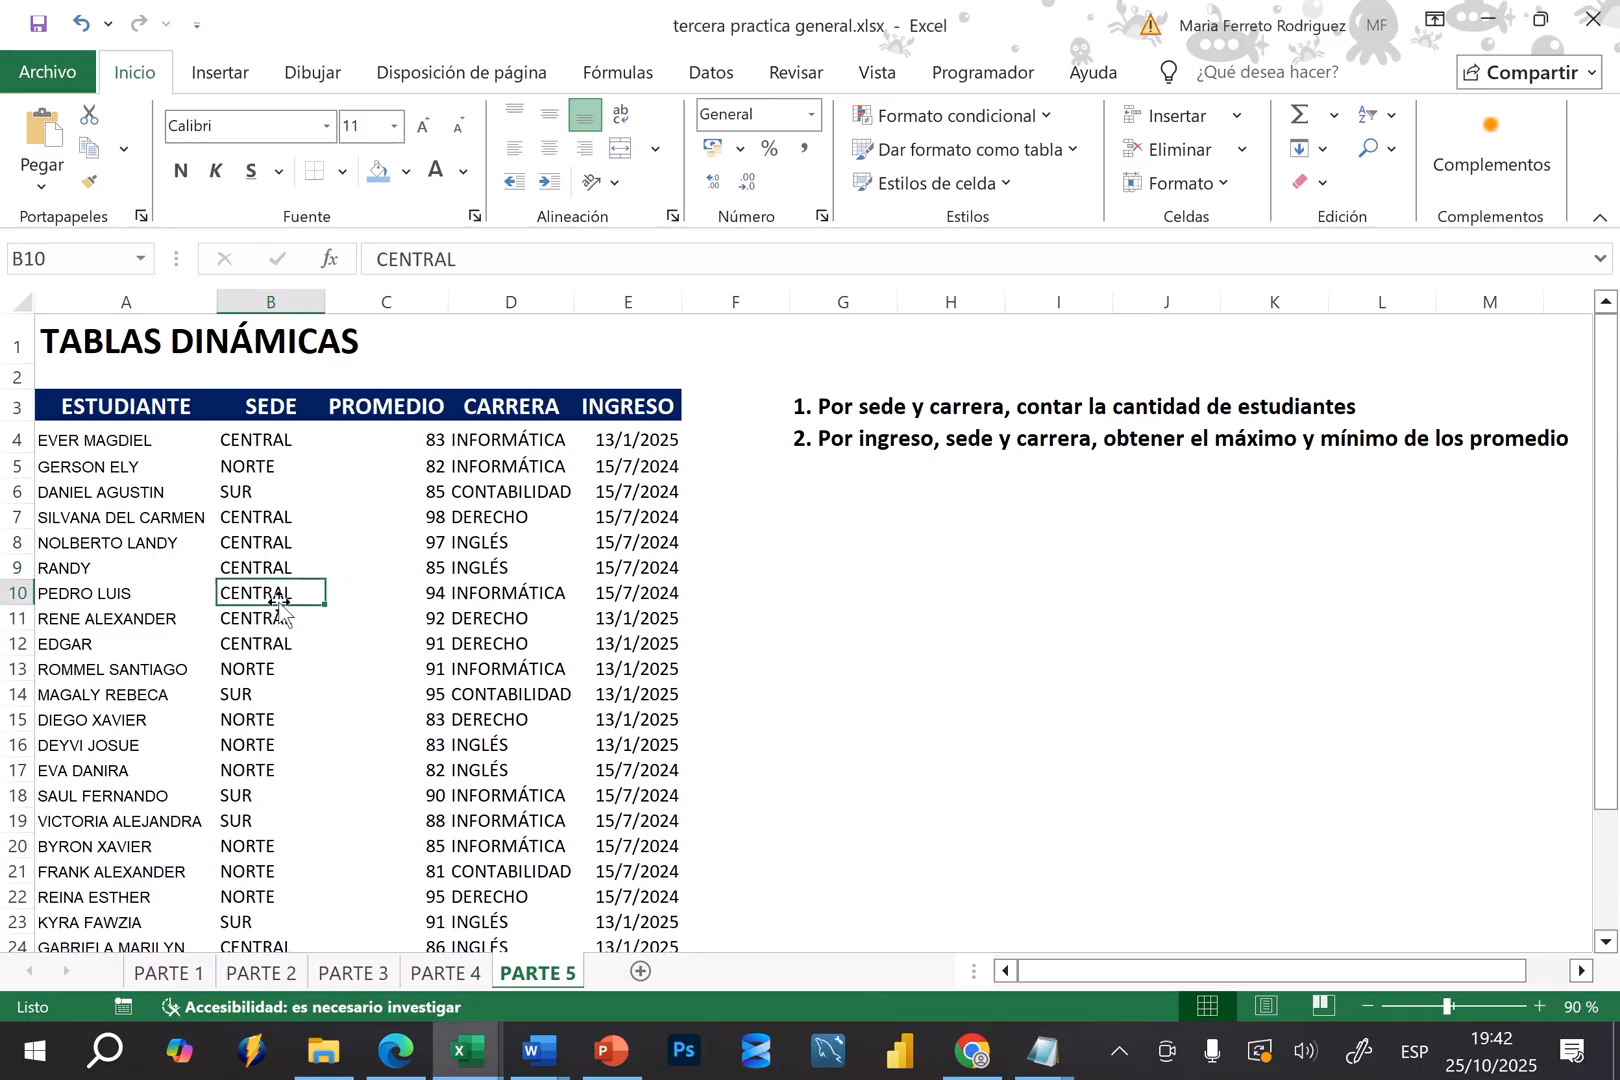
left_click(222, 70)
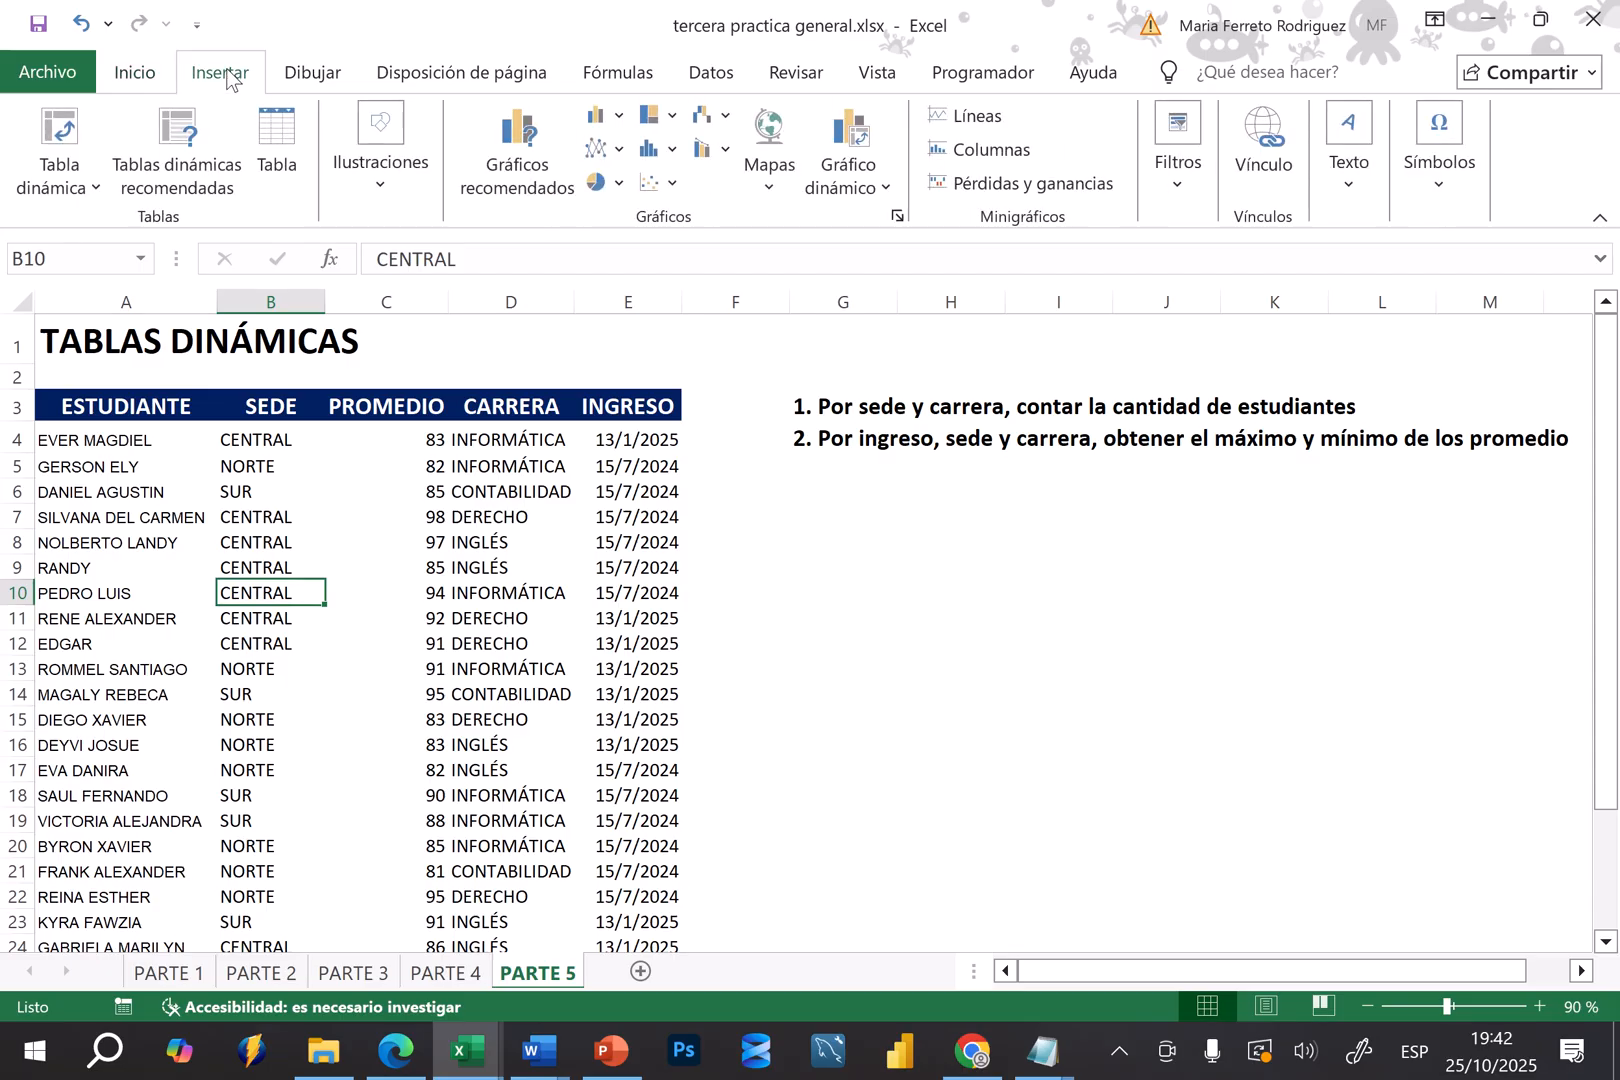
left_click(57, 135)
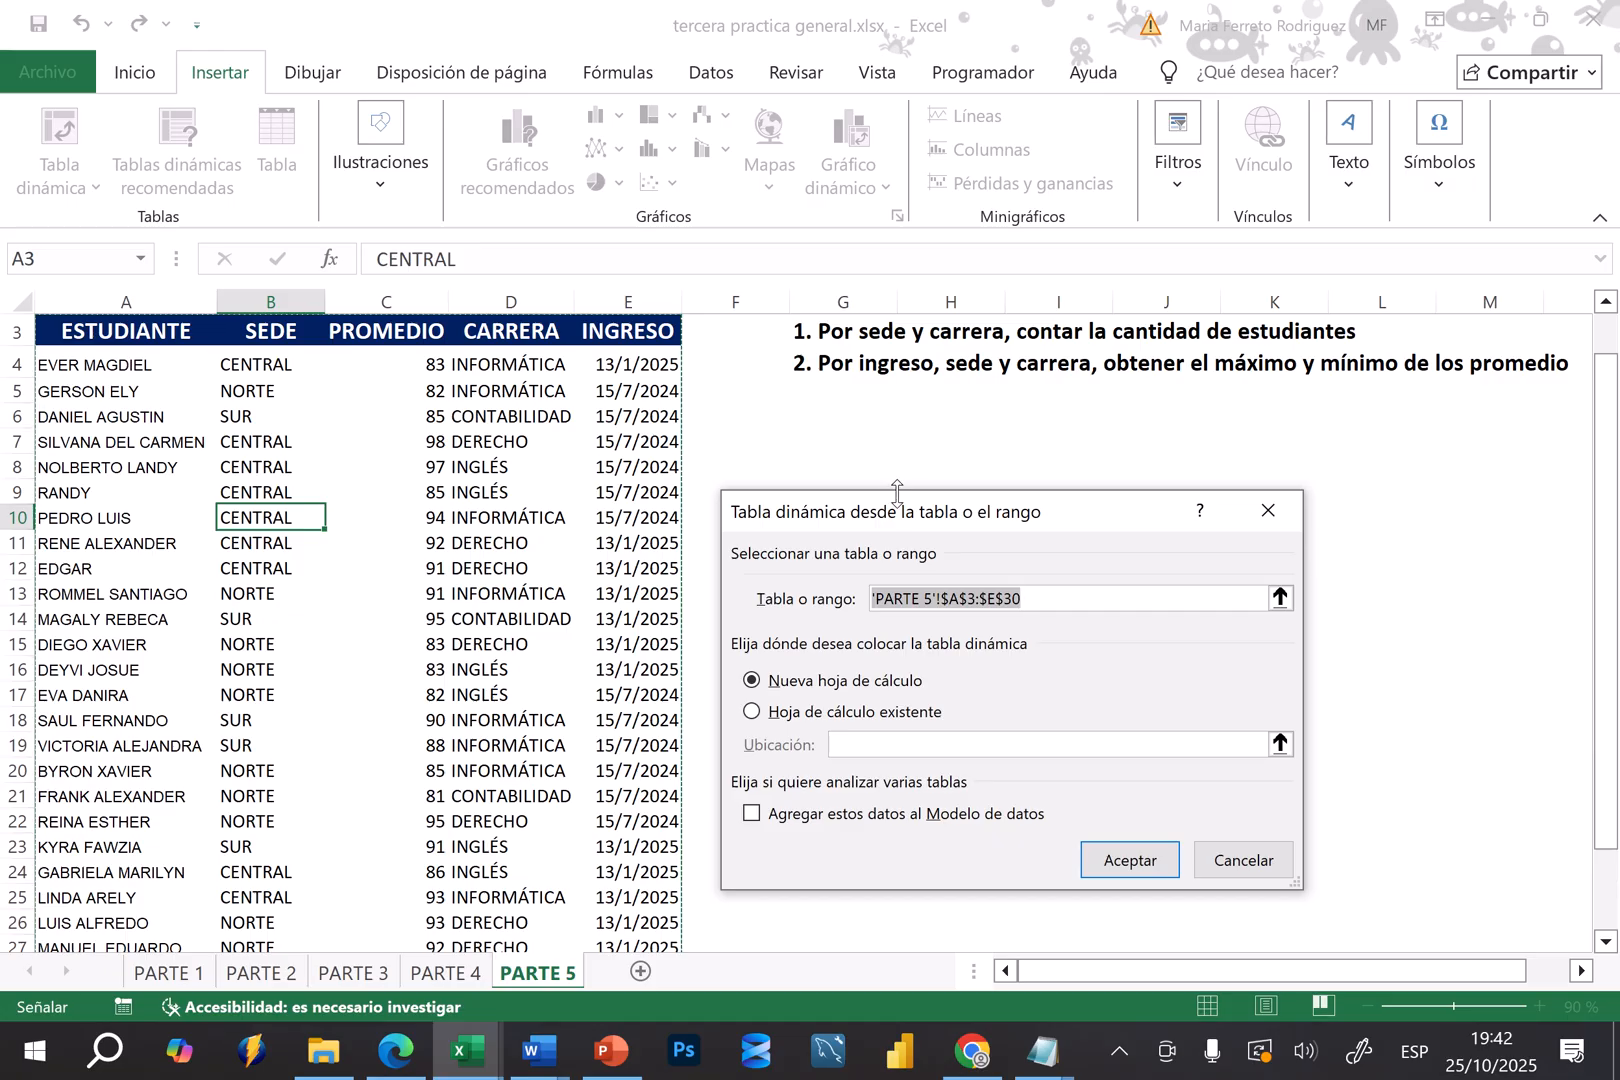
left_click_drag(896, 518, 628, 388)
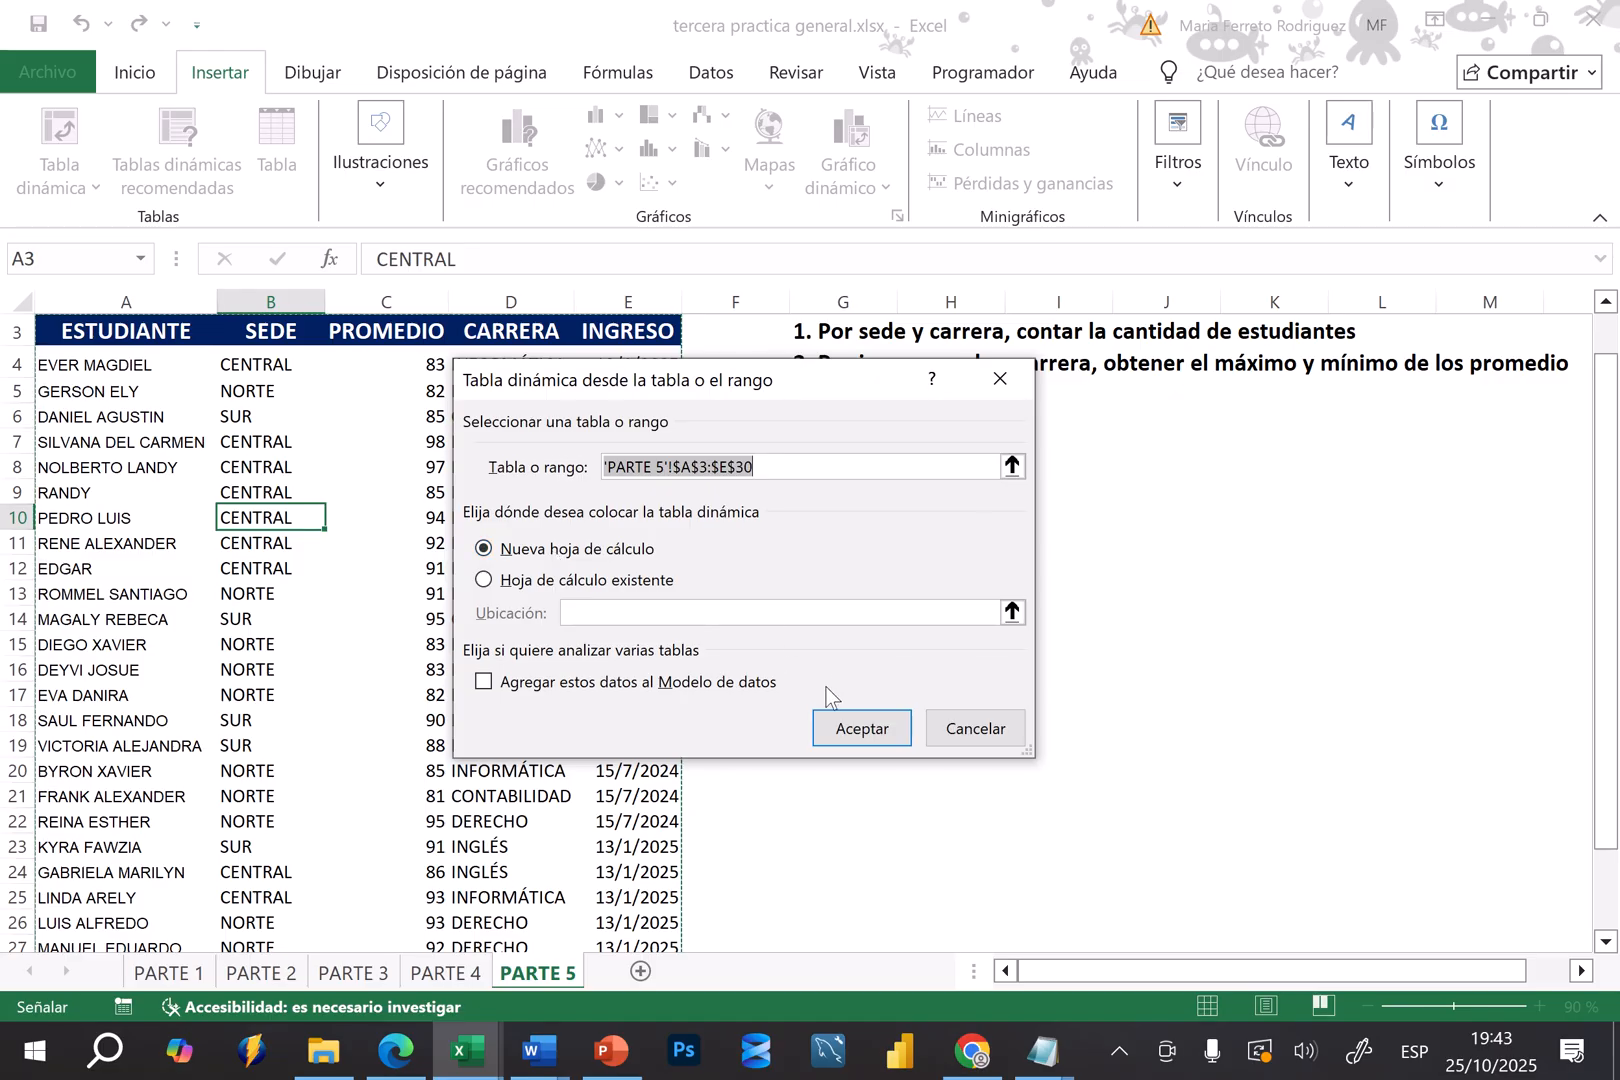
left_click(857, 730)
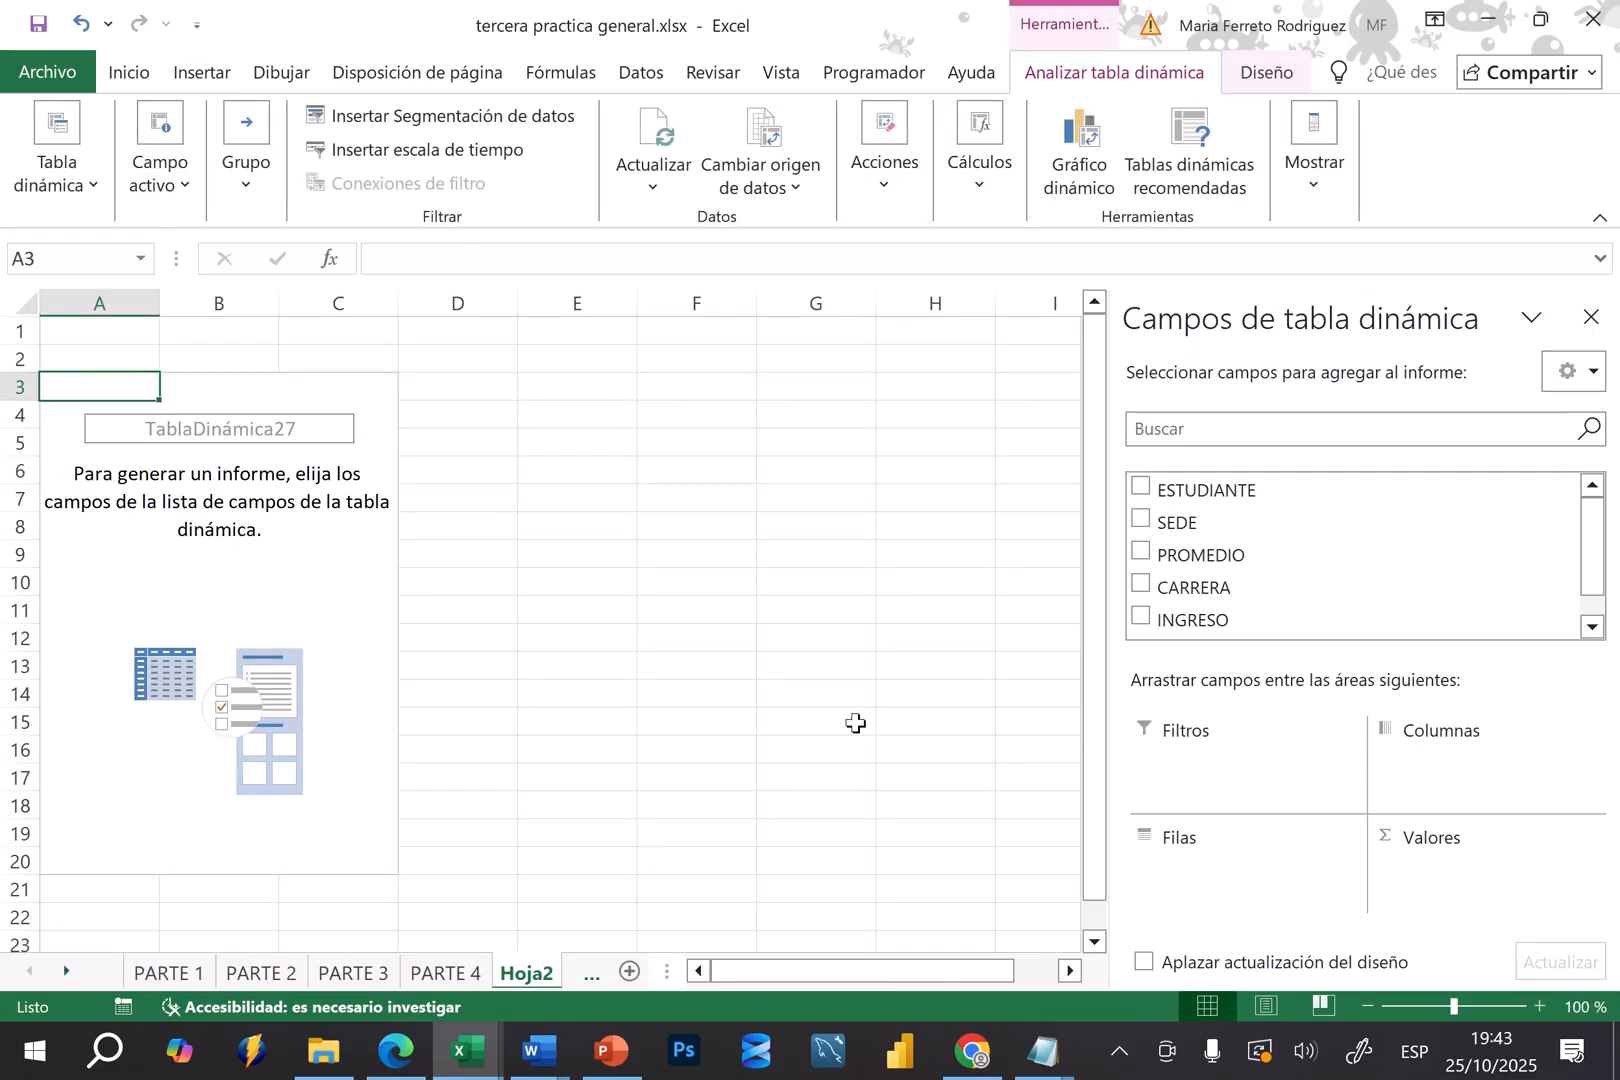
left_click_drag(683, 978, 906, 972)
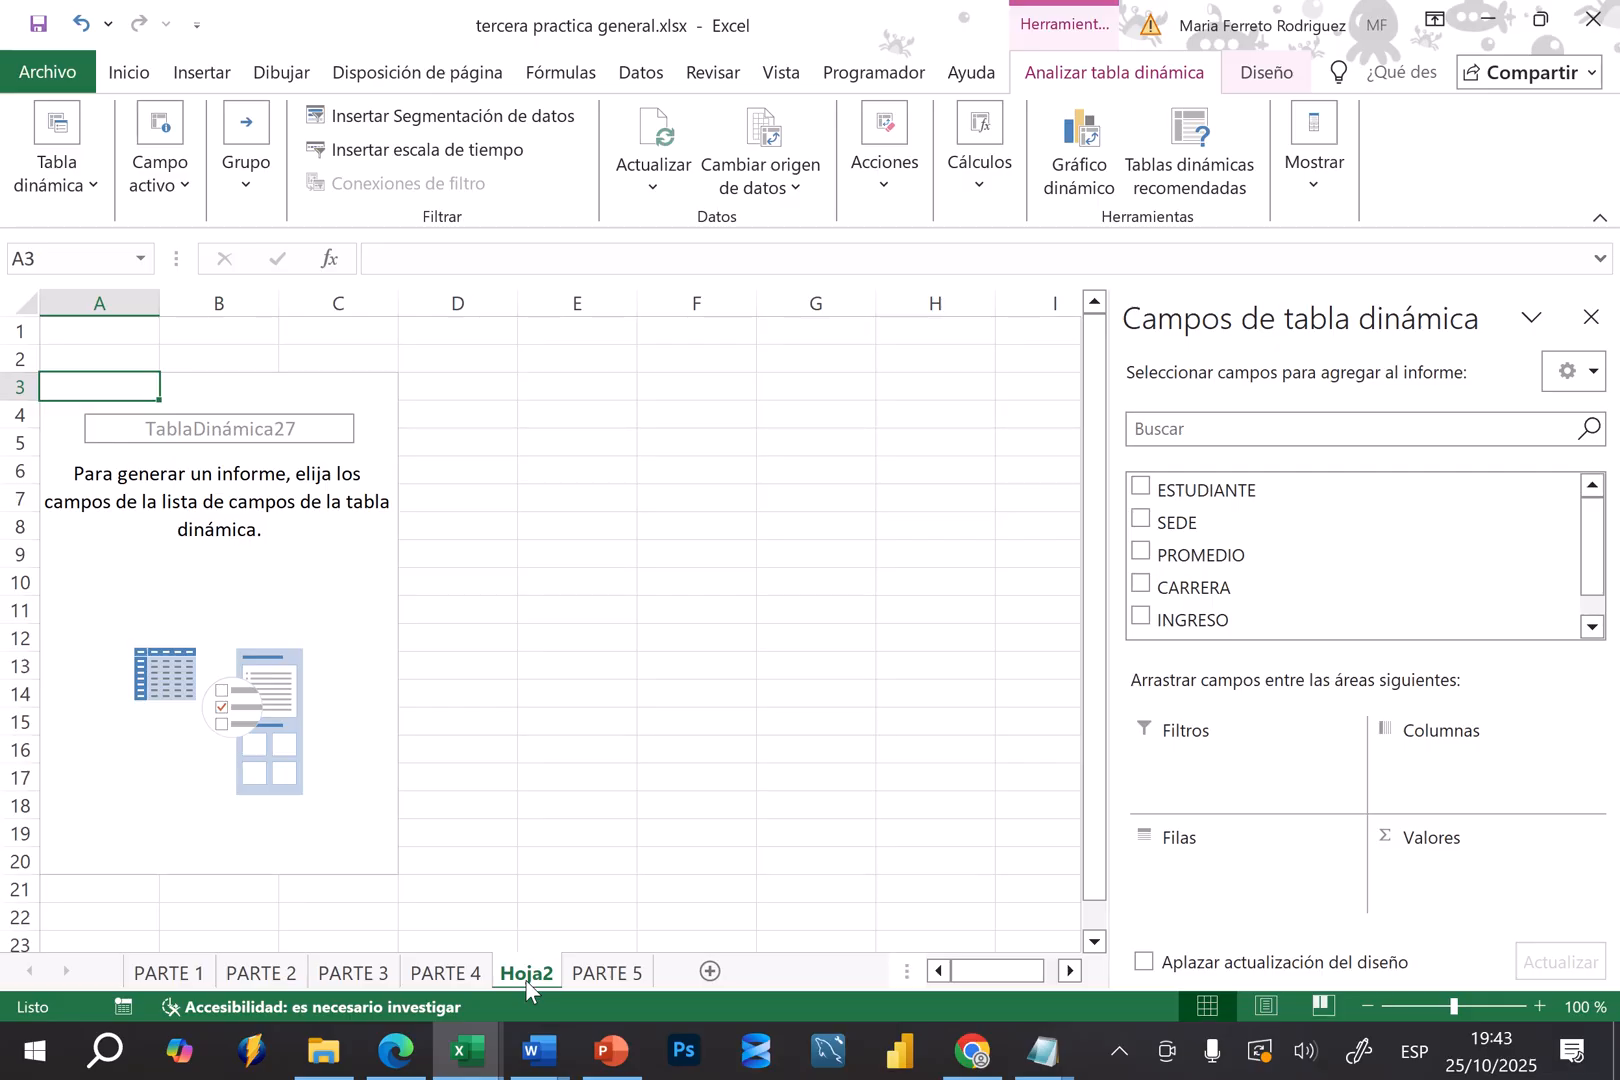
Examine the pivot table's field list and compare it with the column headers of the source data on PARTE 5
left_click(321, 720)
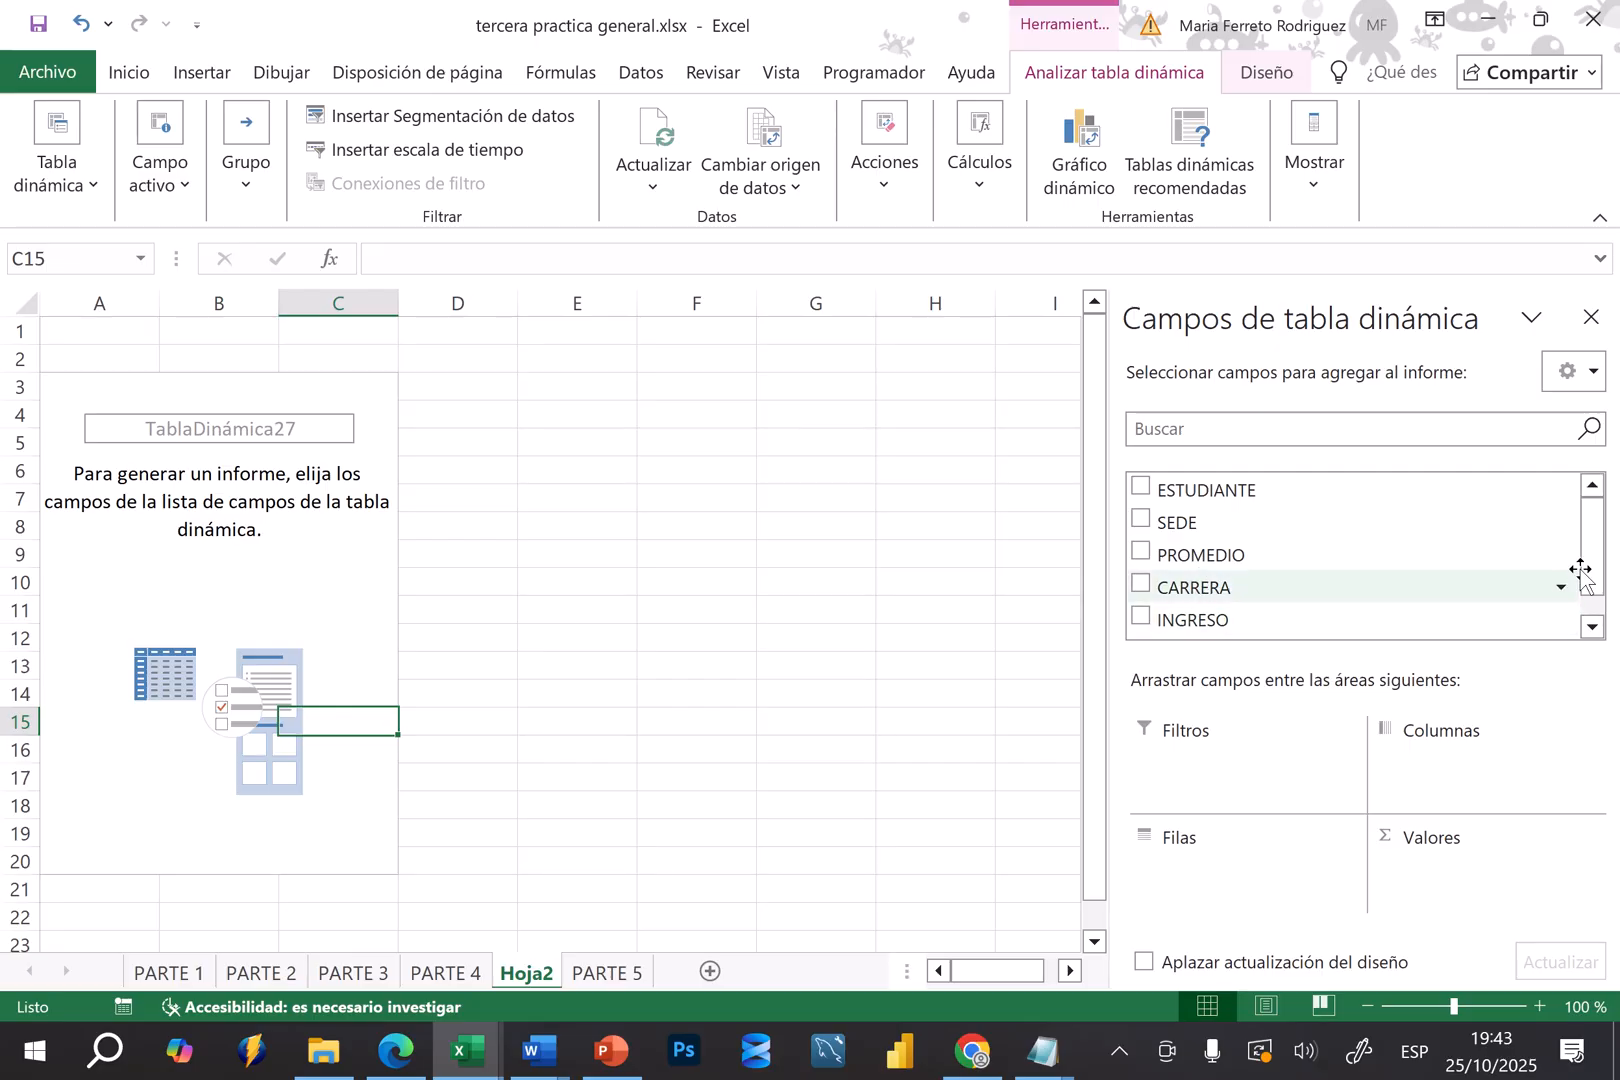
left_click(292, 552)
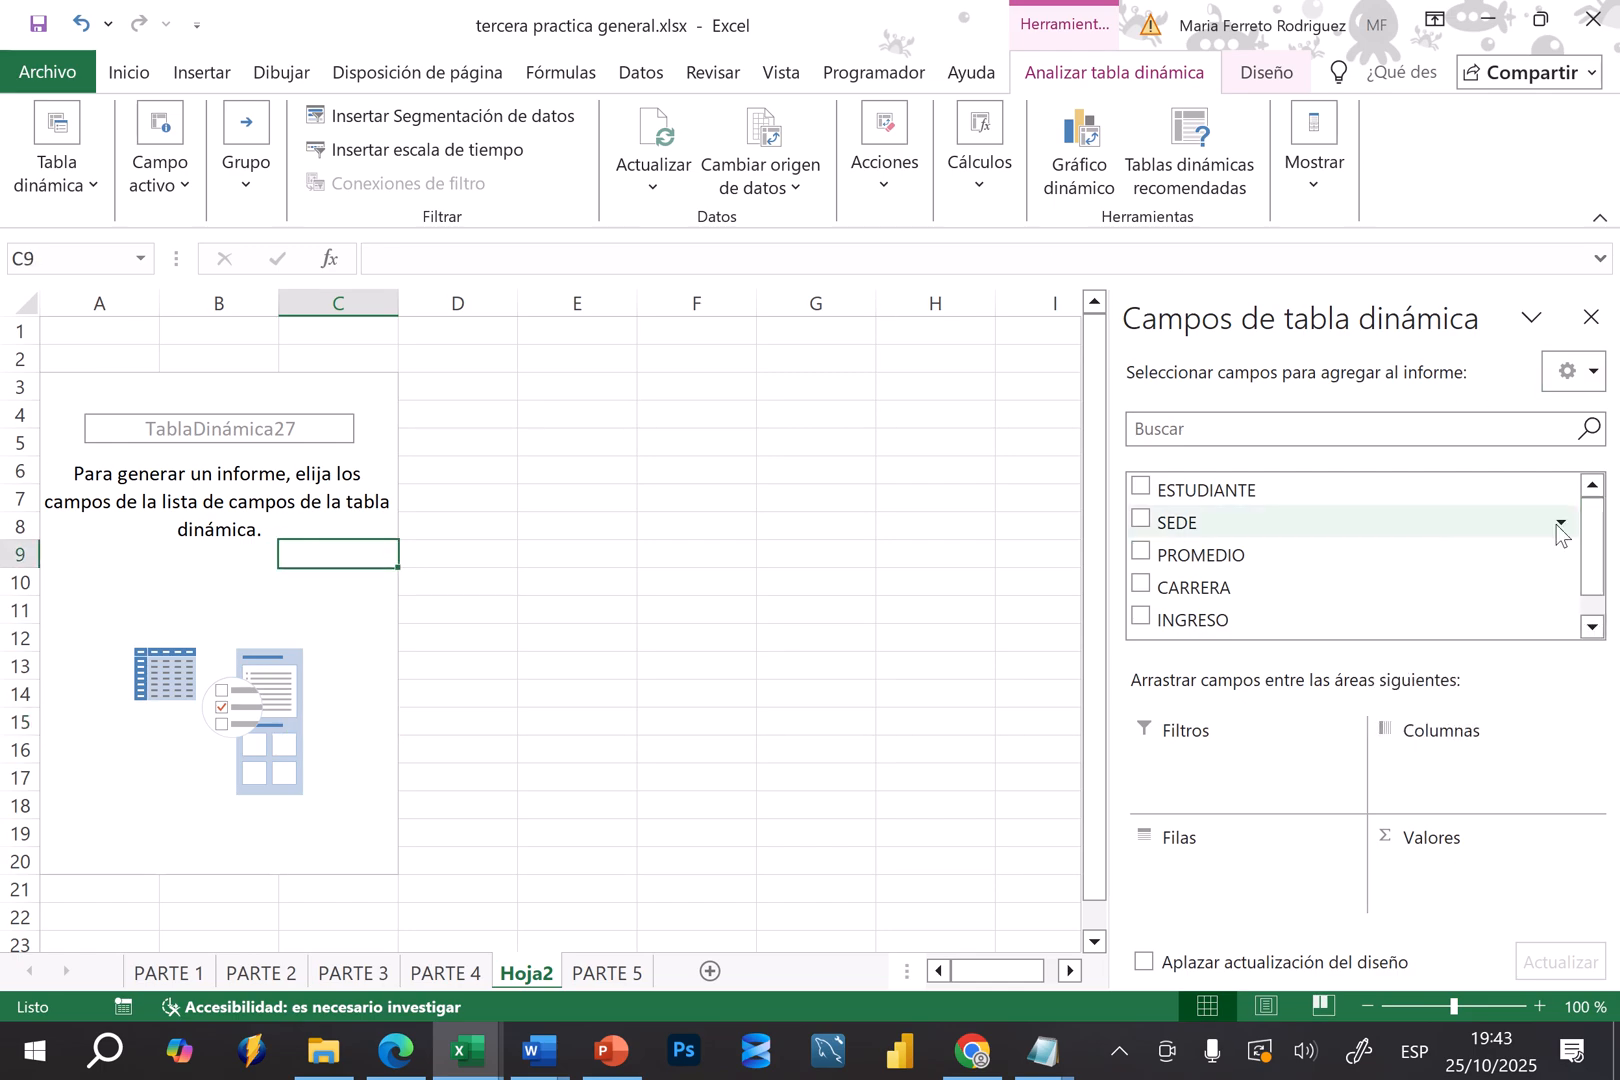
left_click_drag(1599, 521, 1604, 603)
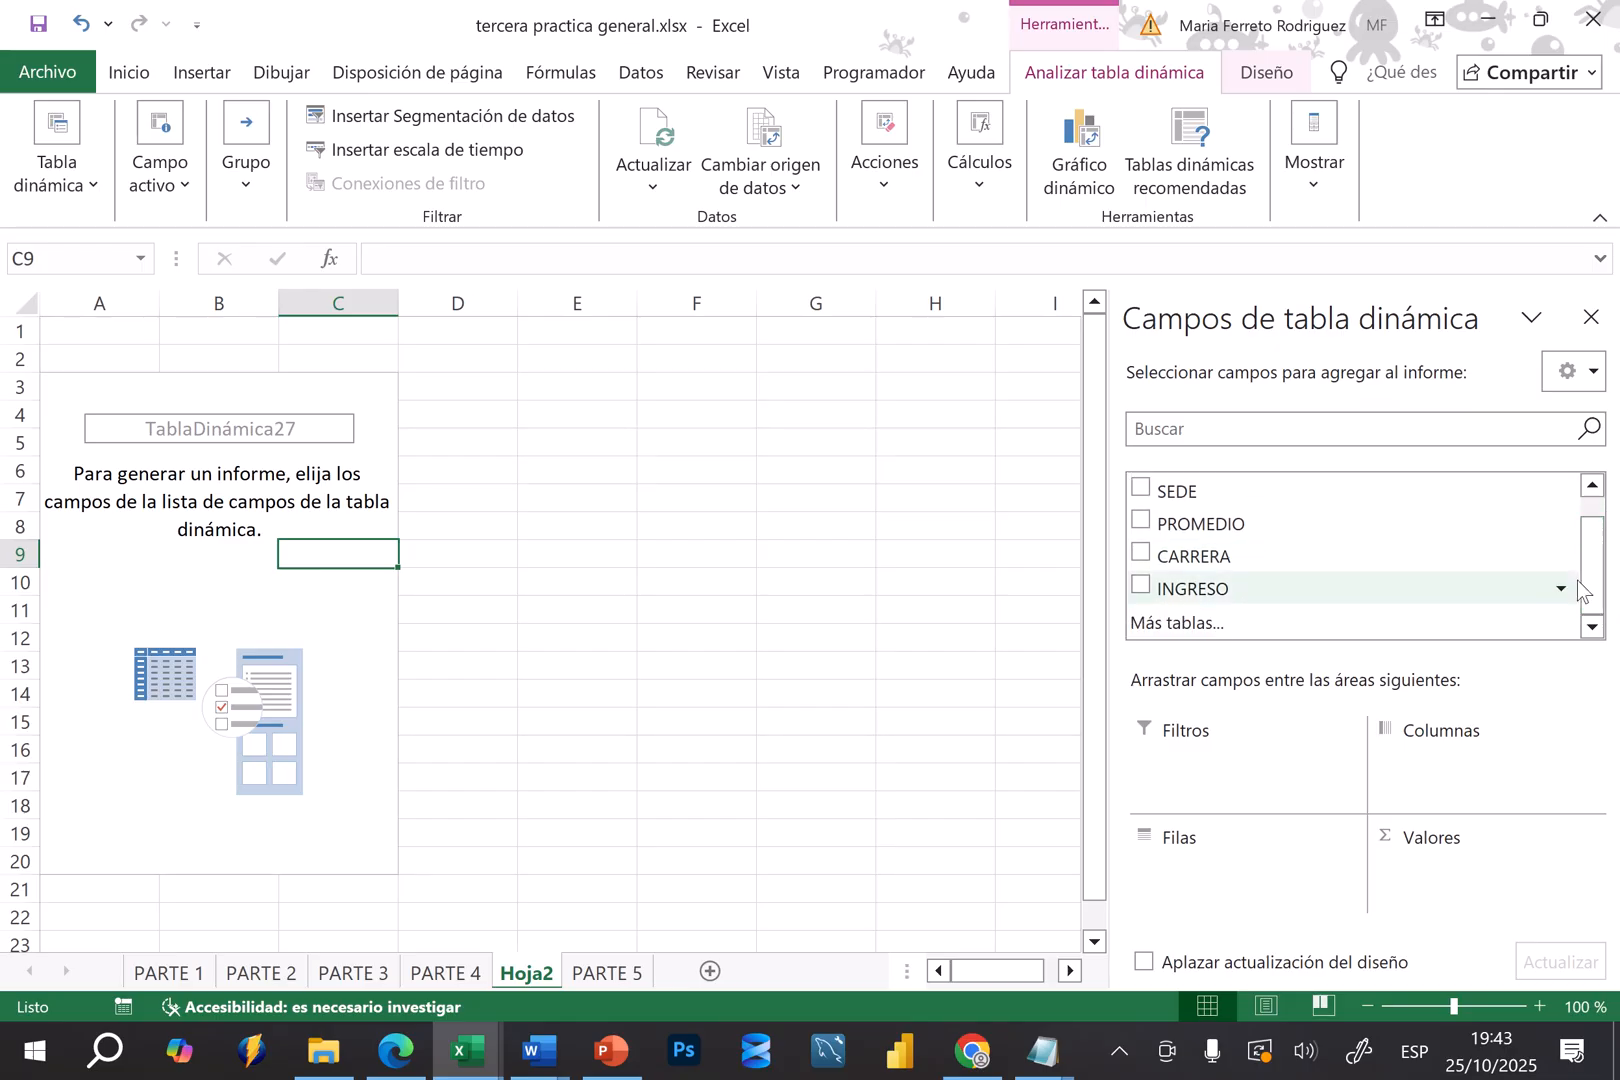
left_click(607, 971)
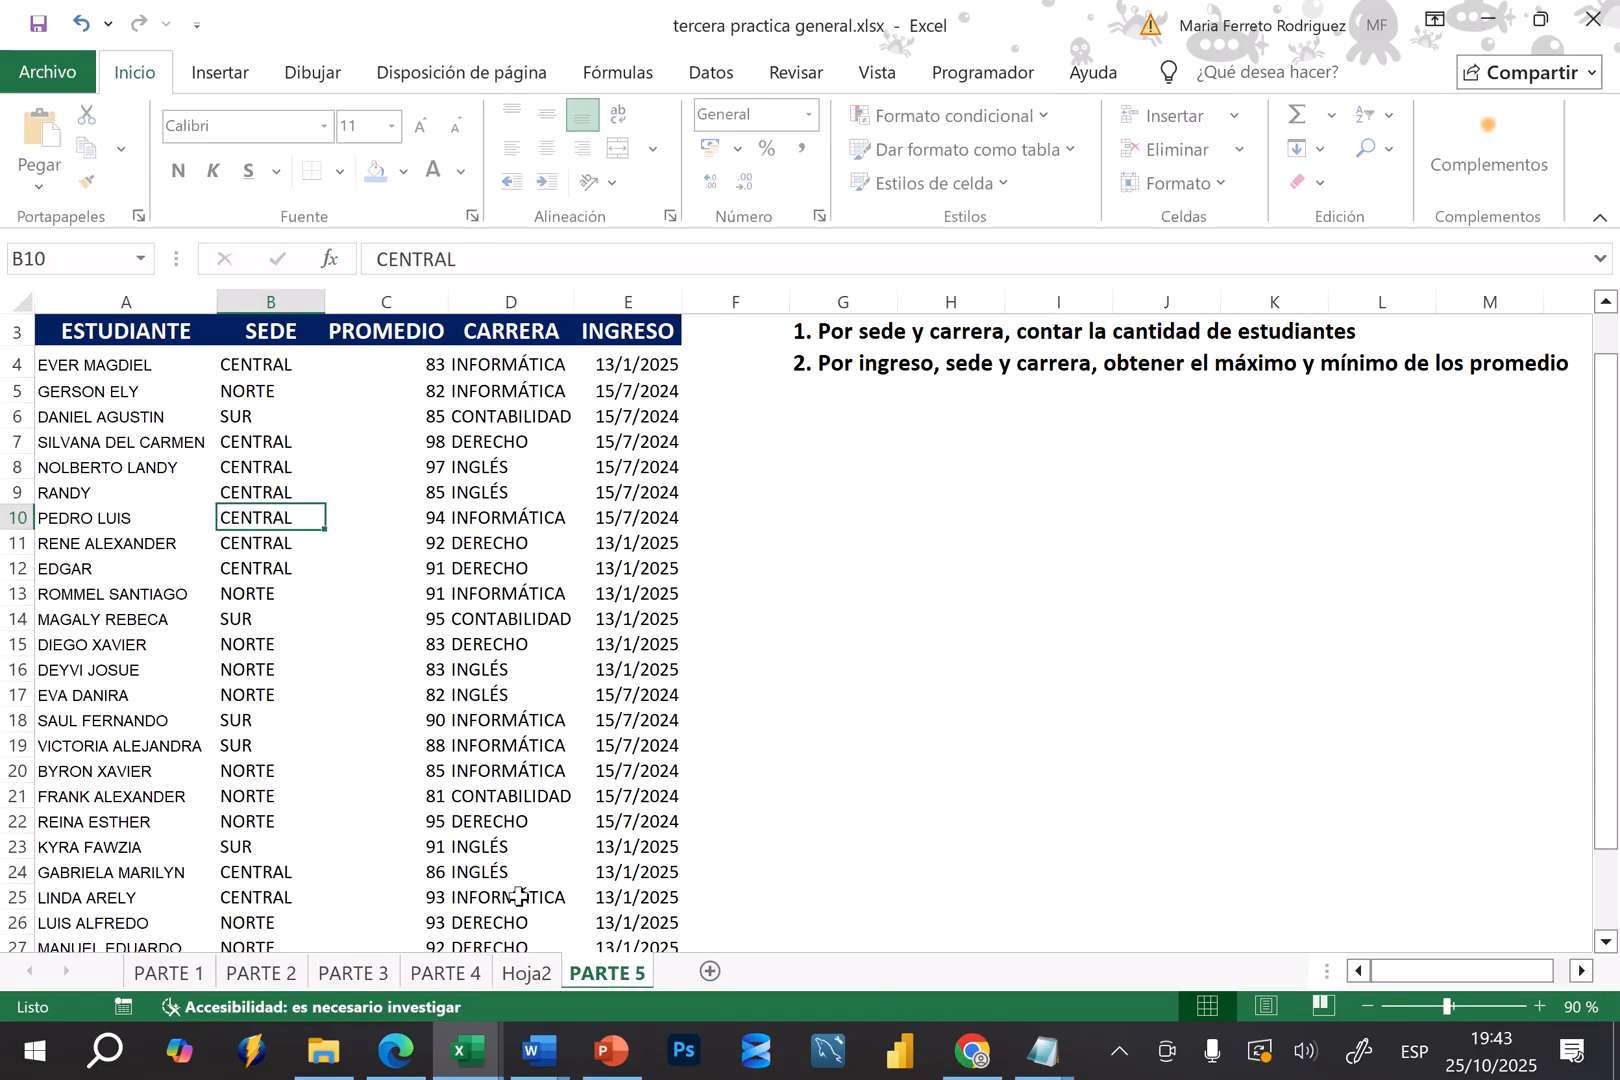
left_click(112, 338)
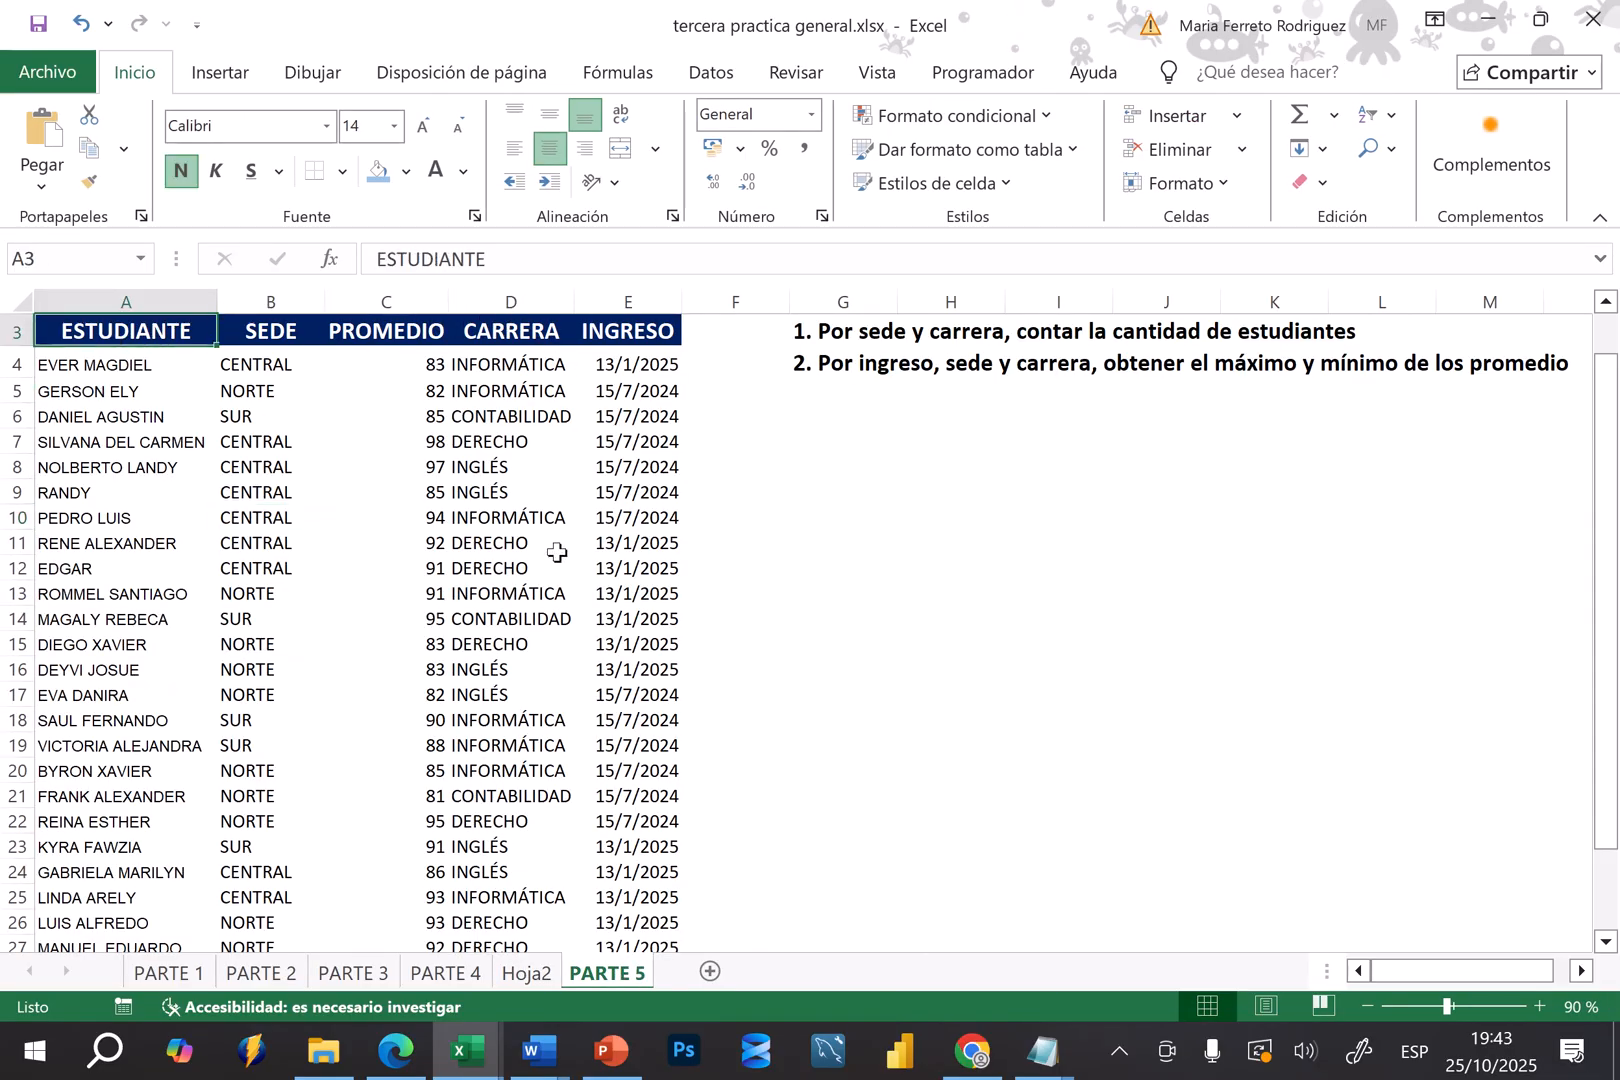
left_click(525, 973)
left_click_drag(1593, 573, 1595, 518)
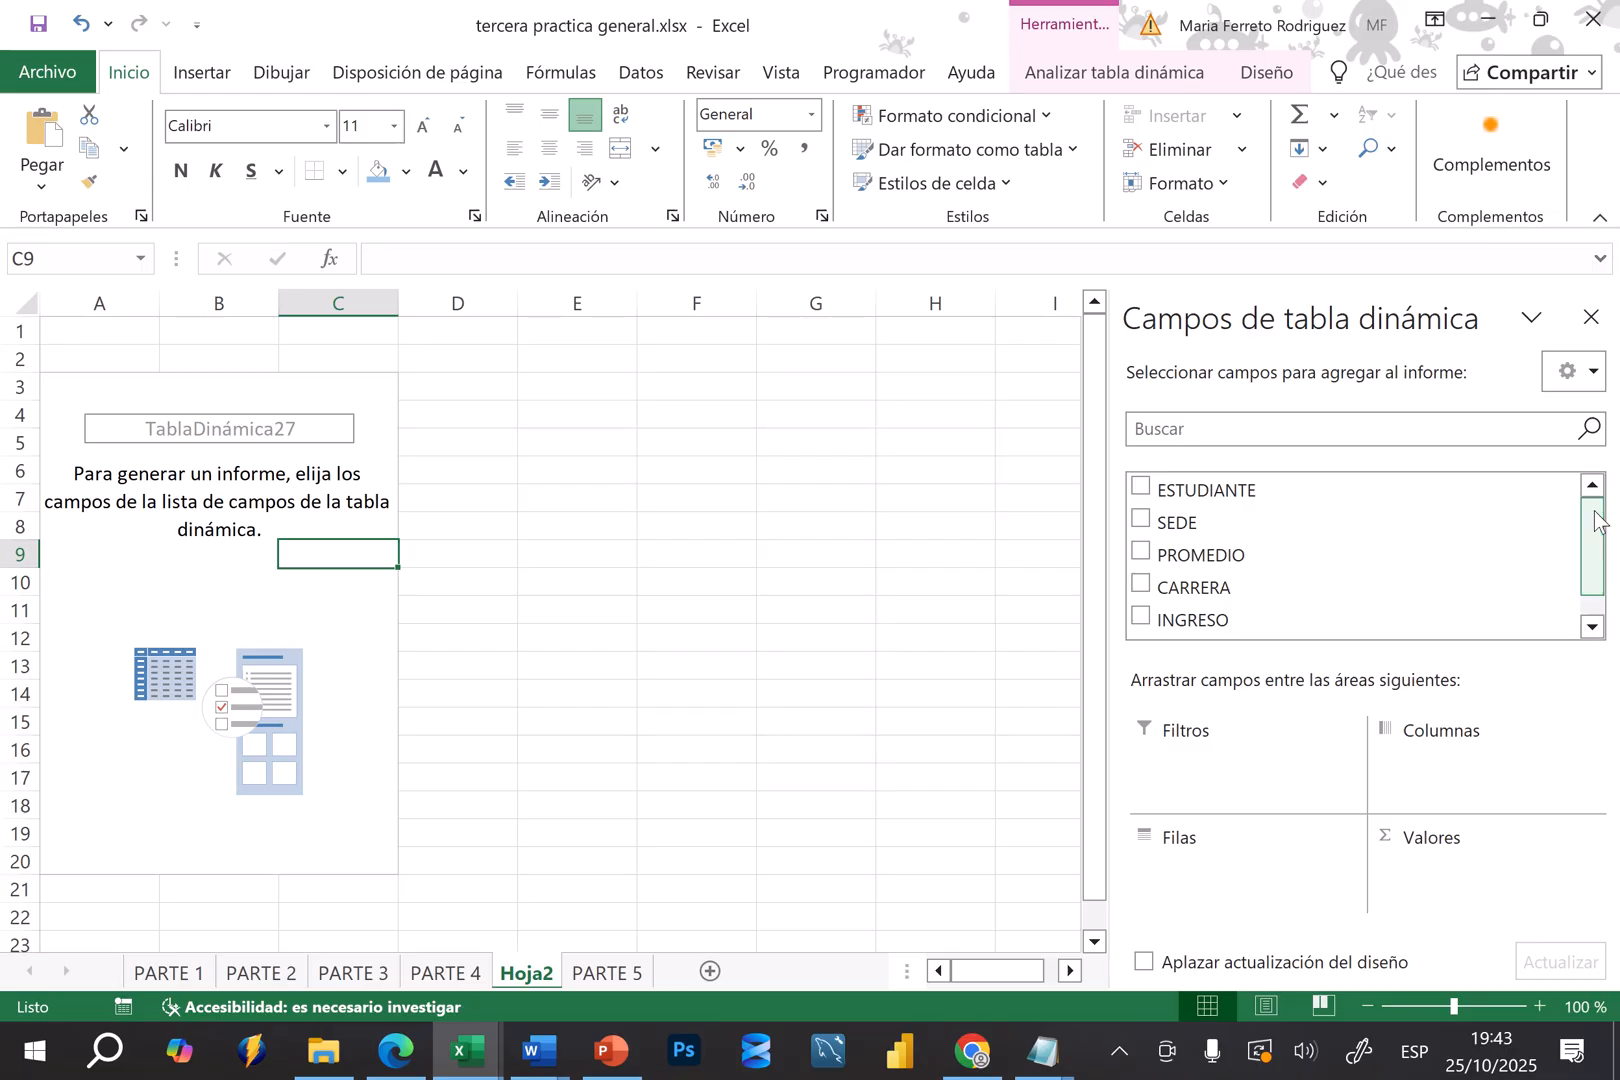
left_click(1207, 774)
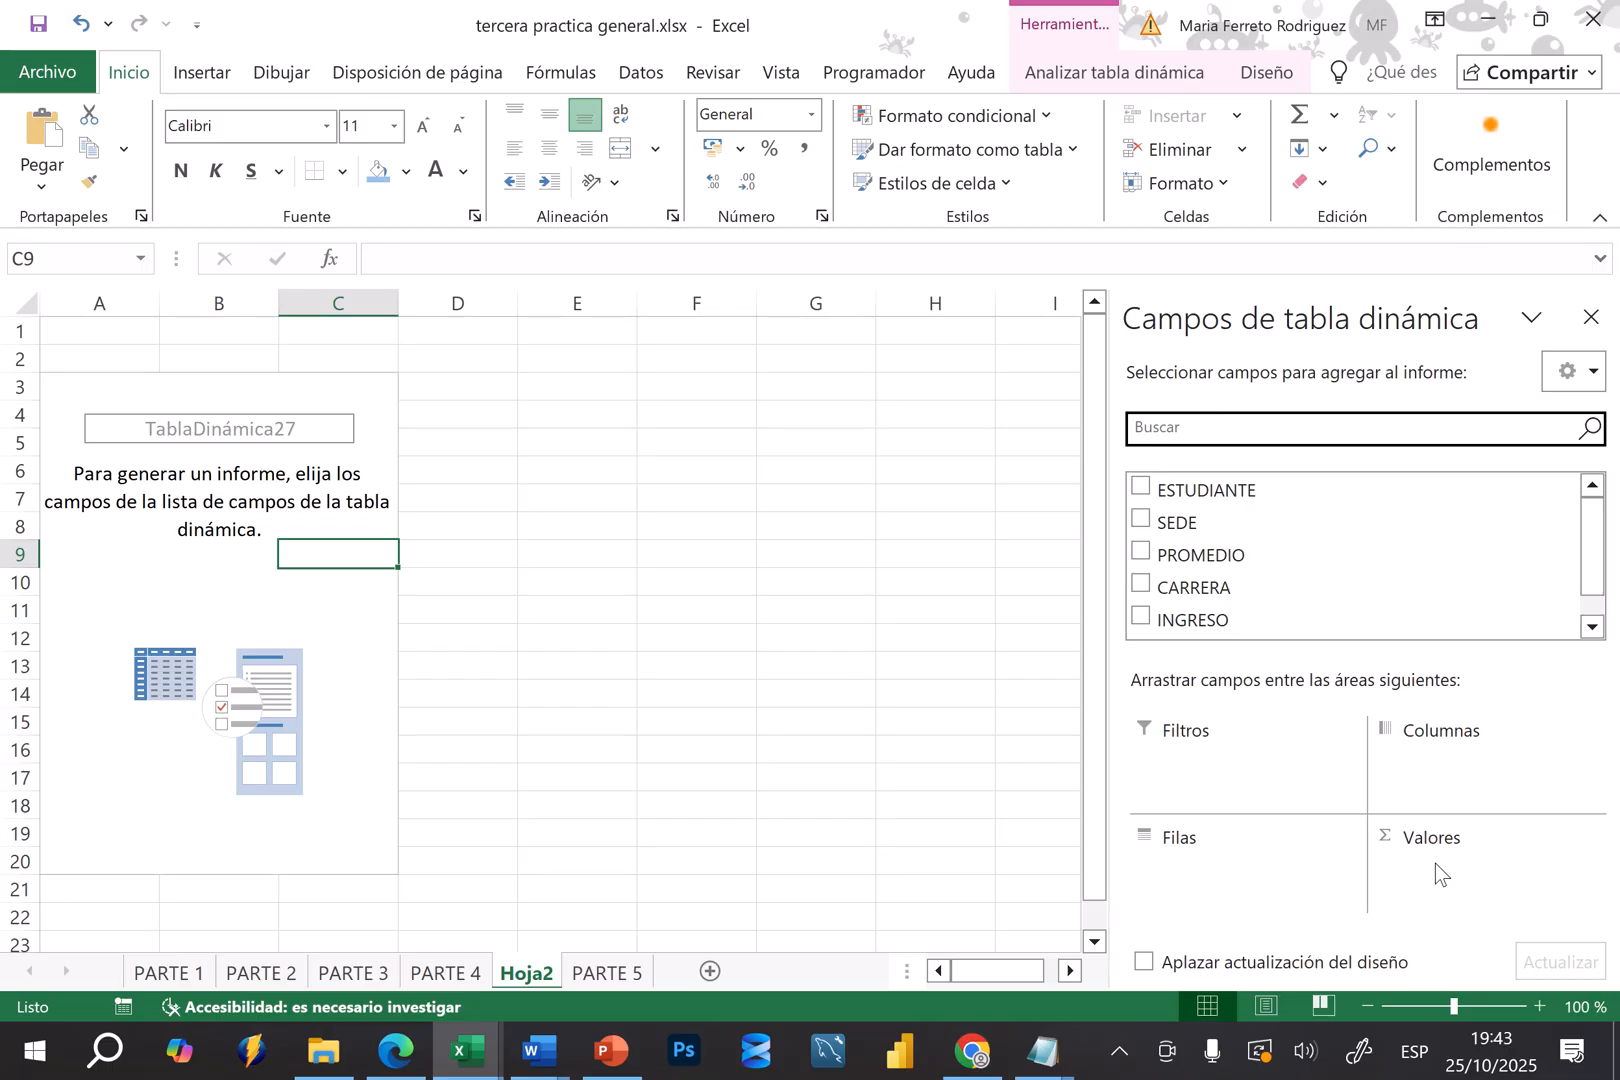
Try SEDE as row labels with a count of SEDE as values, check the source data, and clear the field from the pivot table
left_click(1144, 521)
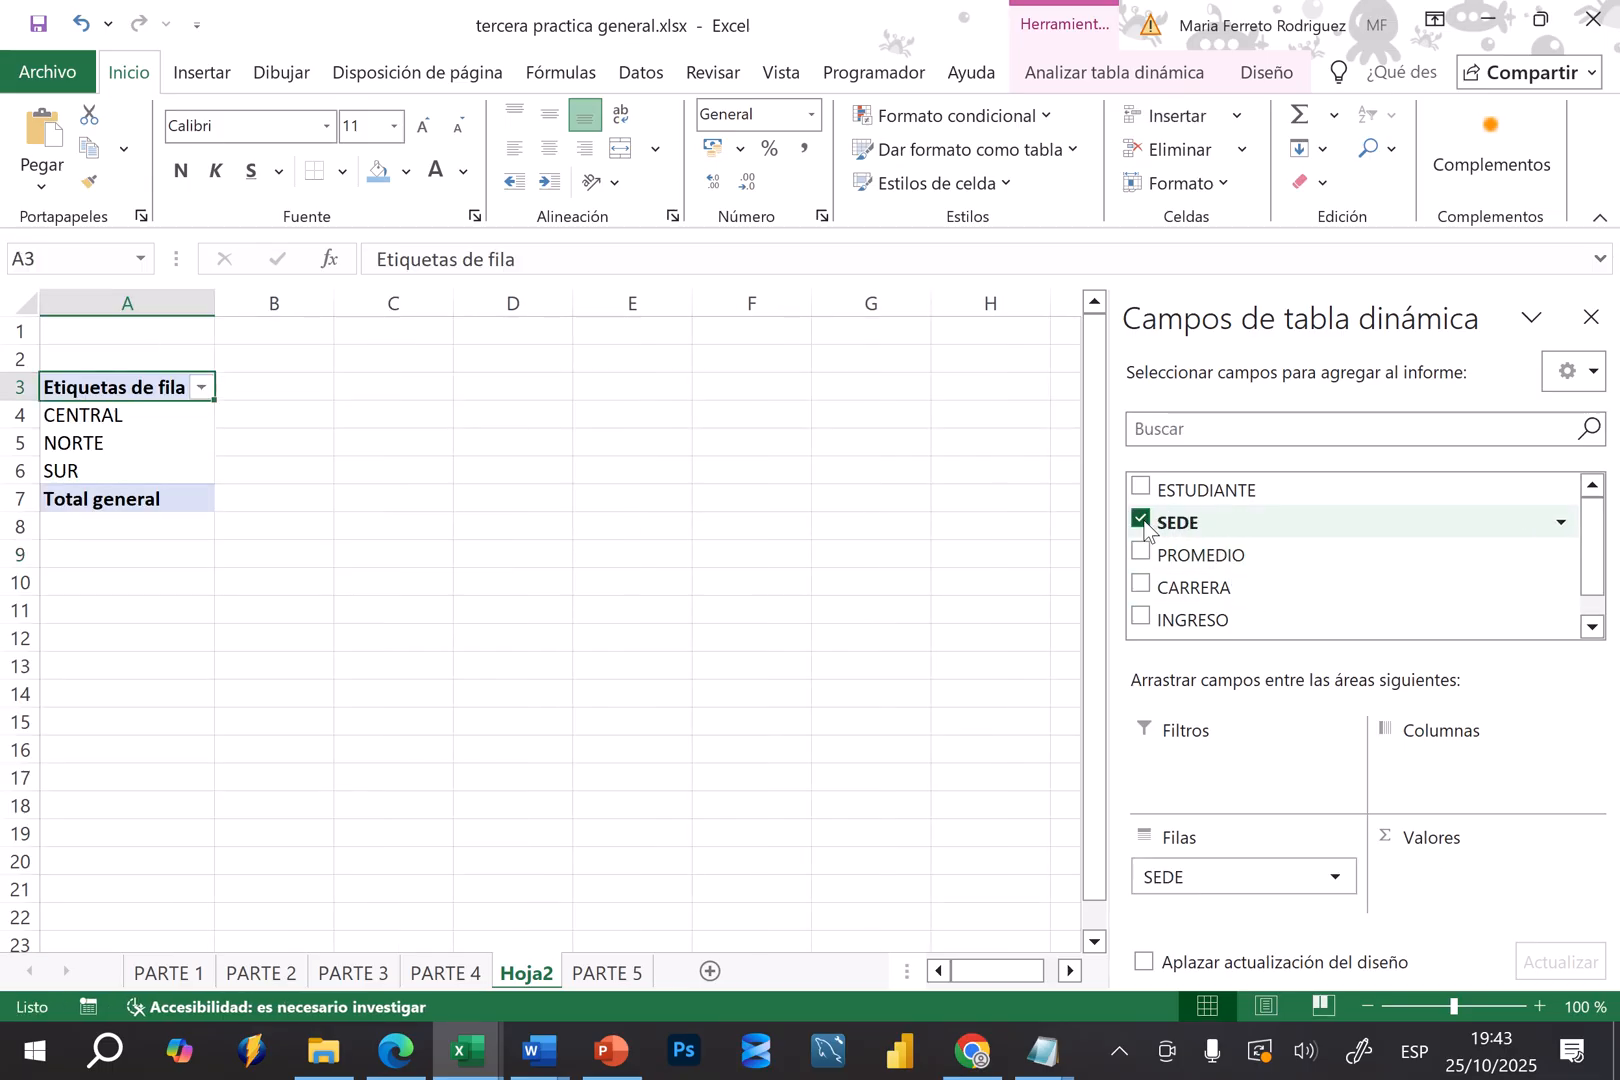
scroll(540, 620, "up", 6)
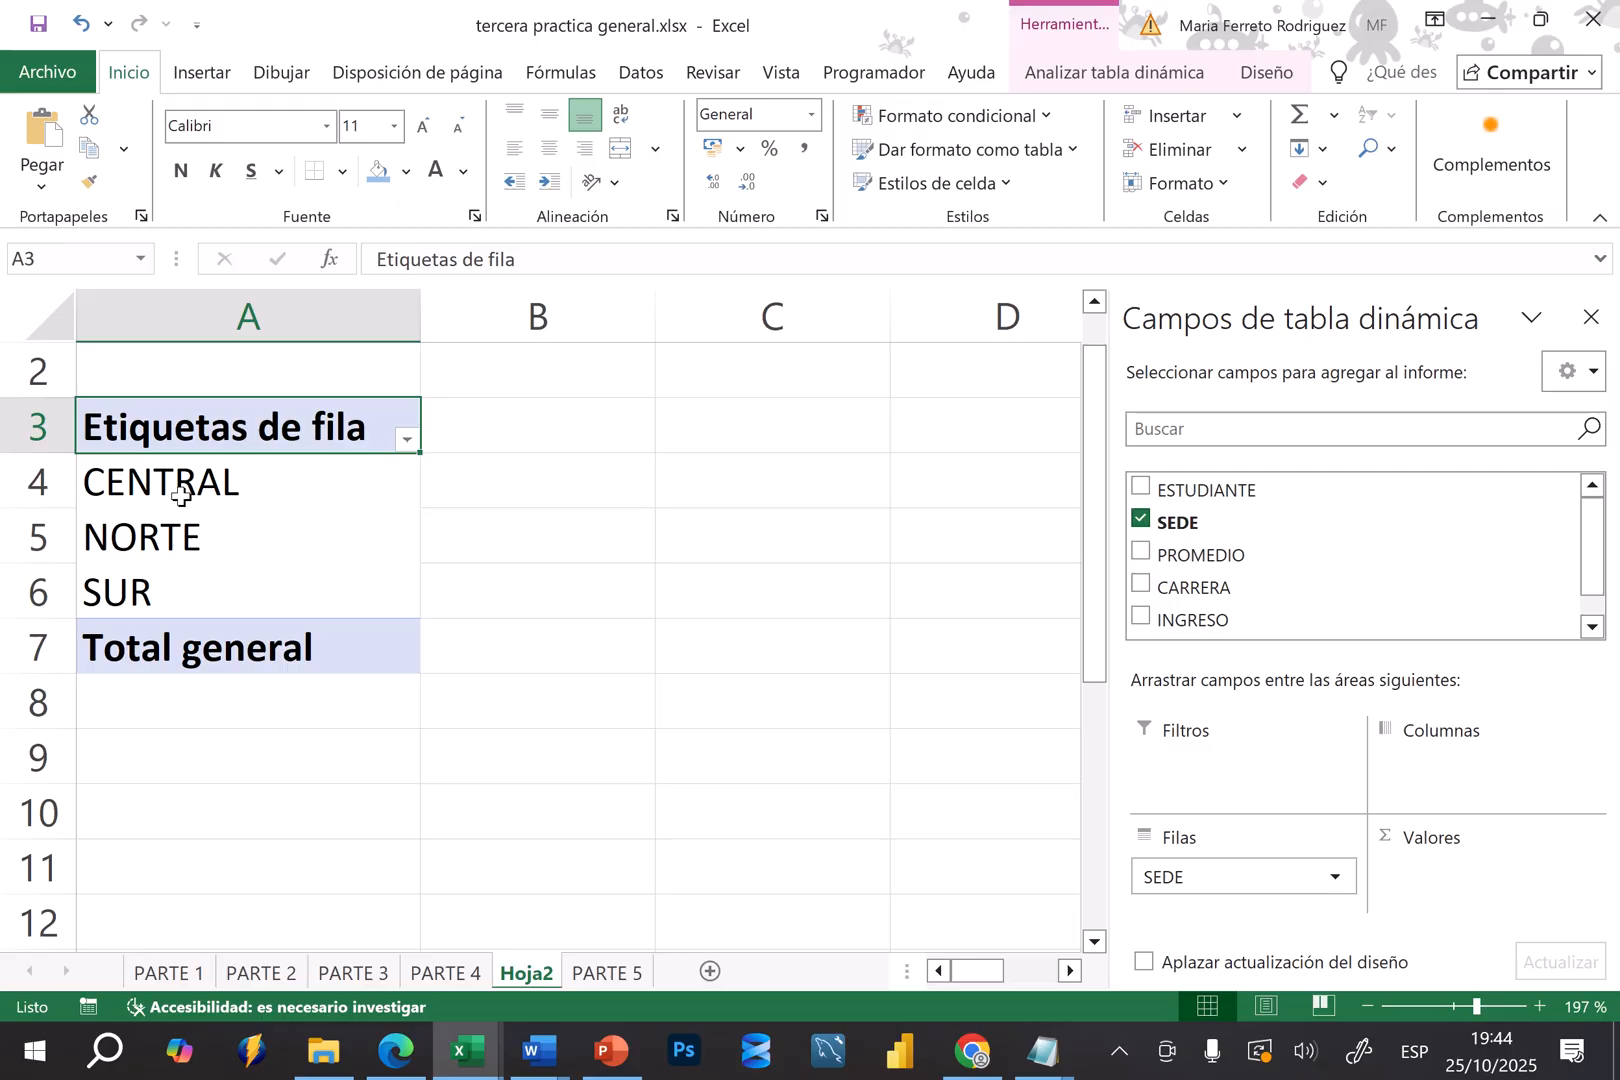
left_click(607, 973)
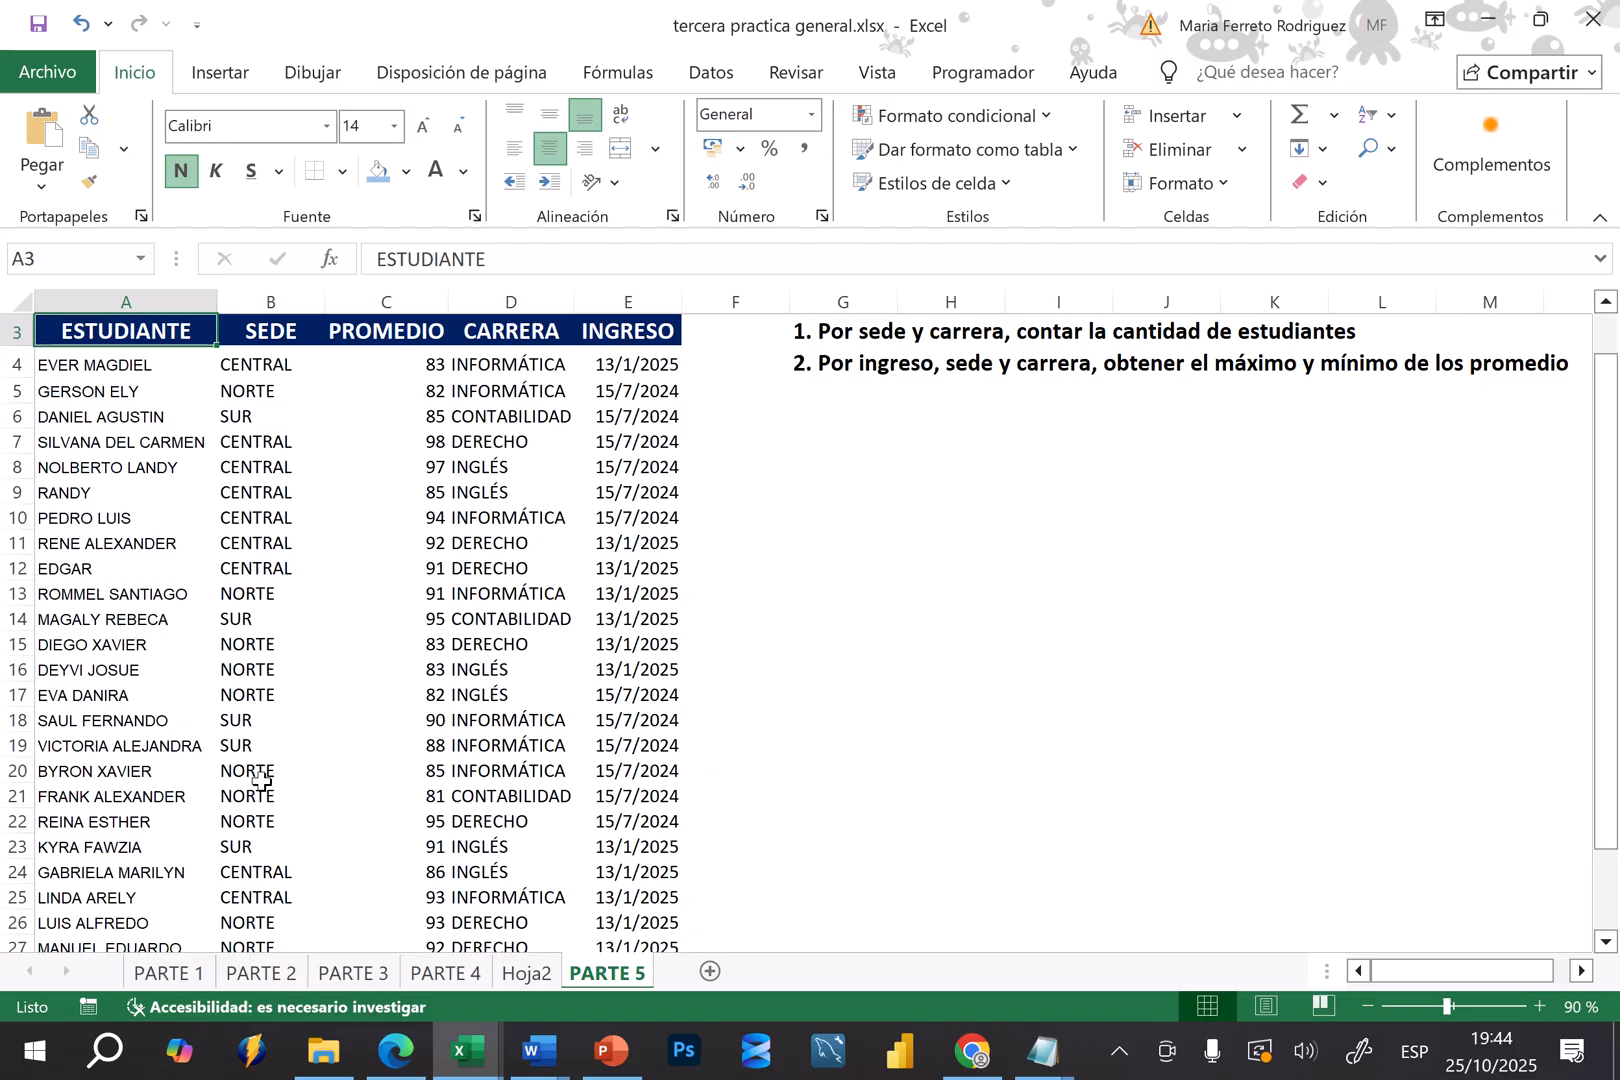
left_click(527, 973)
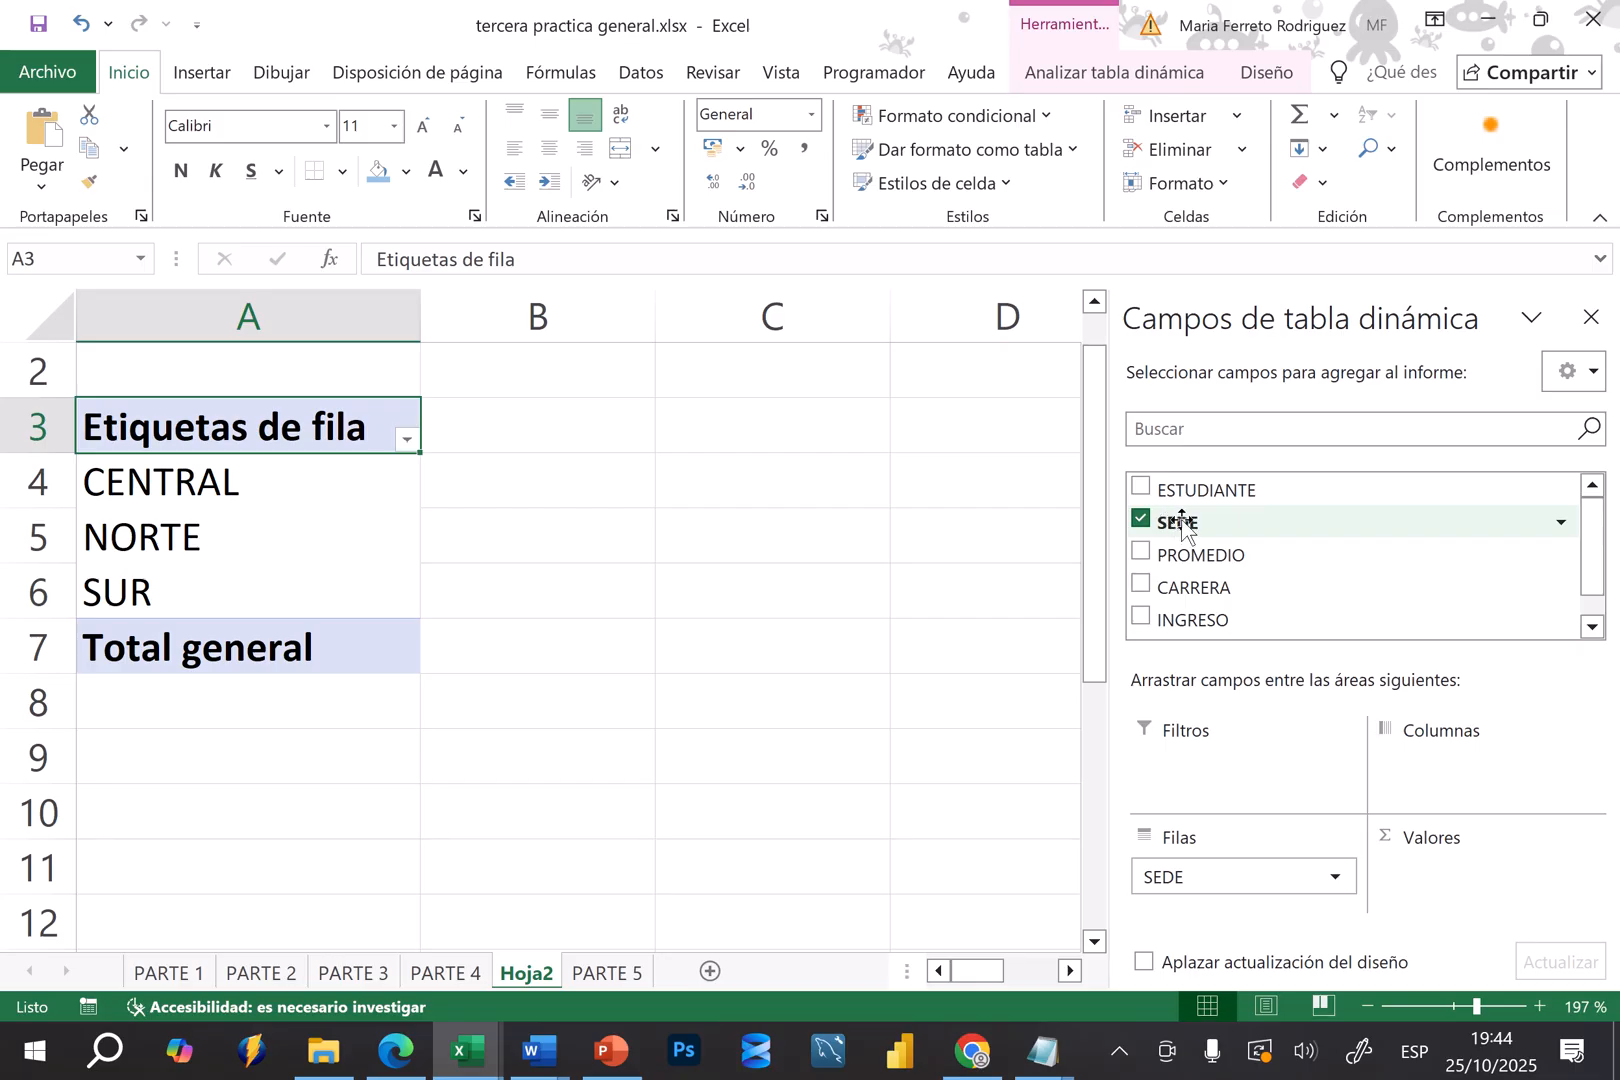
left_click_drag(1181, 522, 1420, 882)
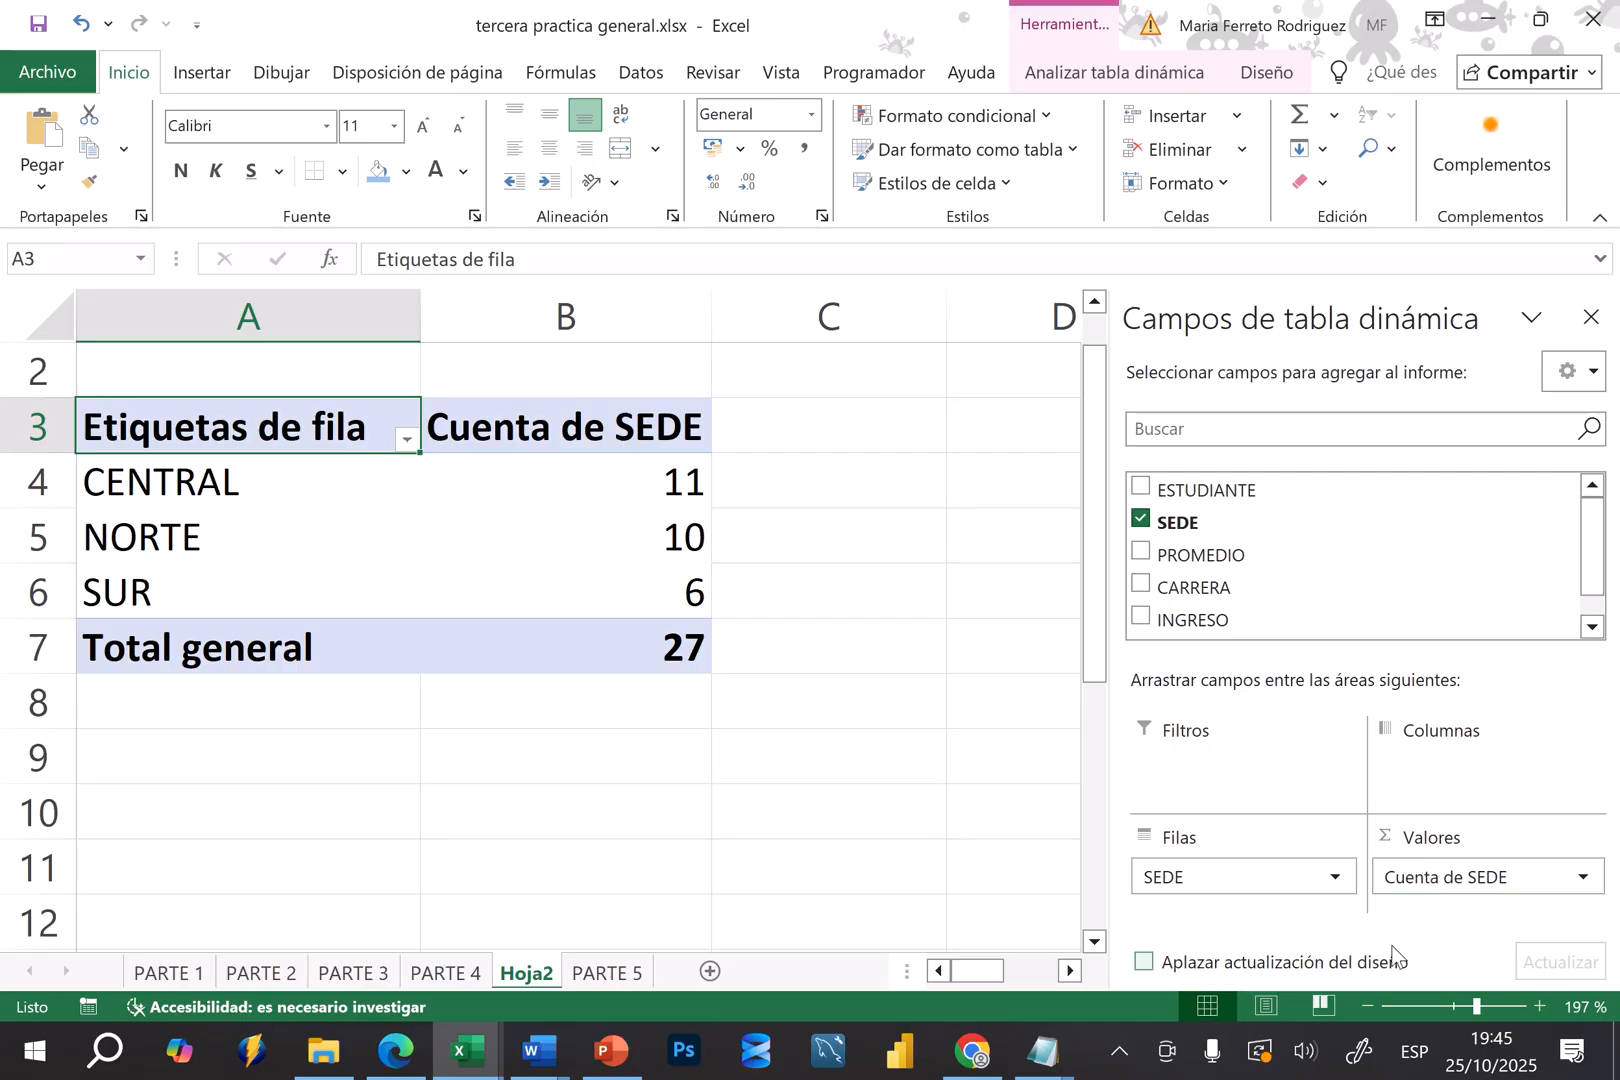
left_click(1141, 519)
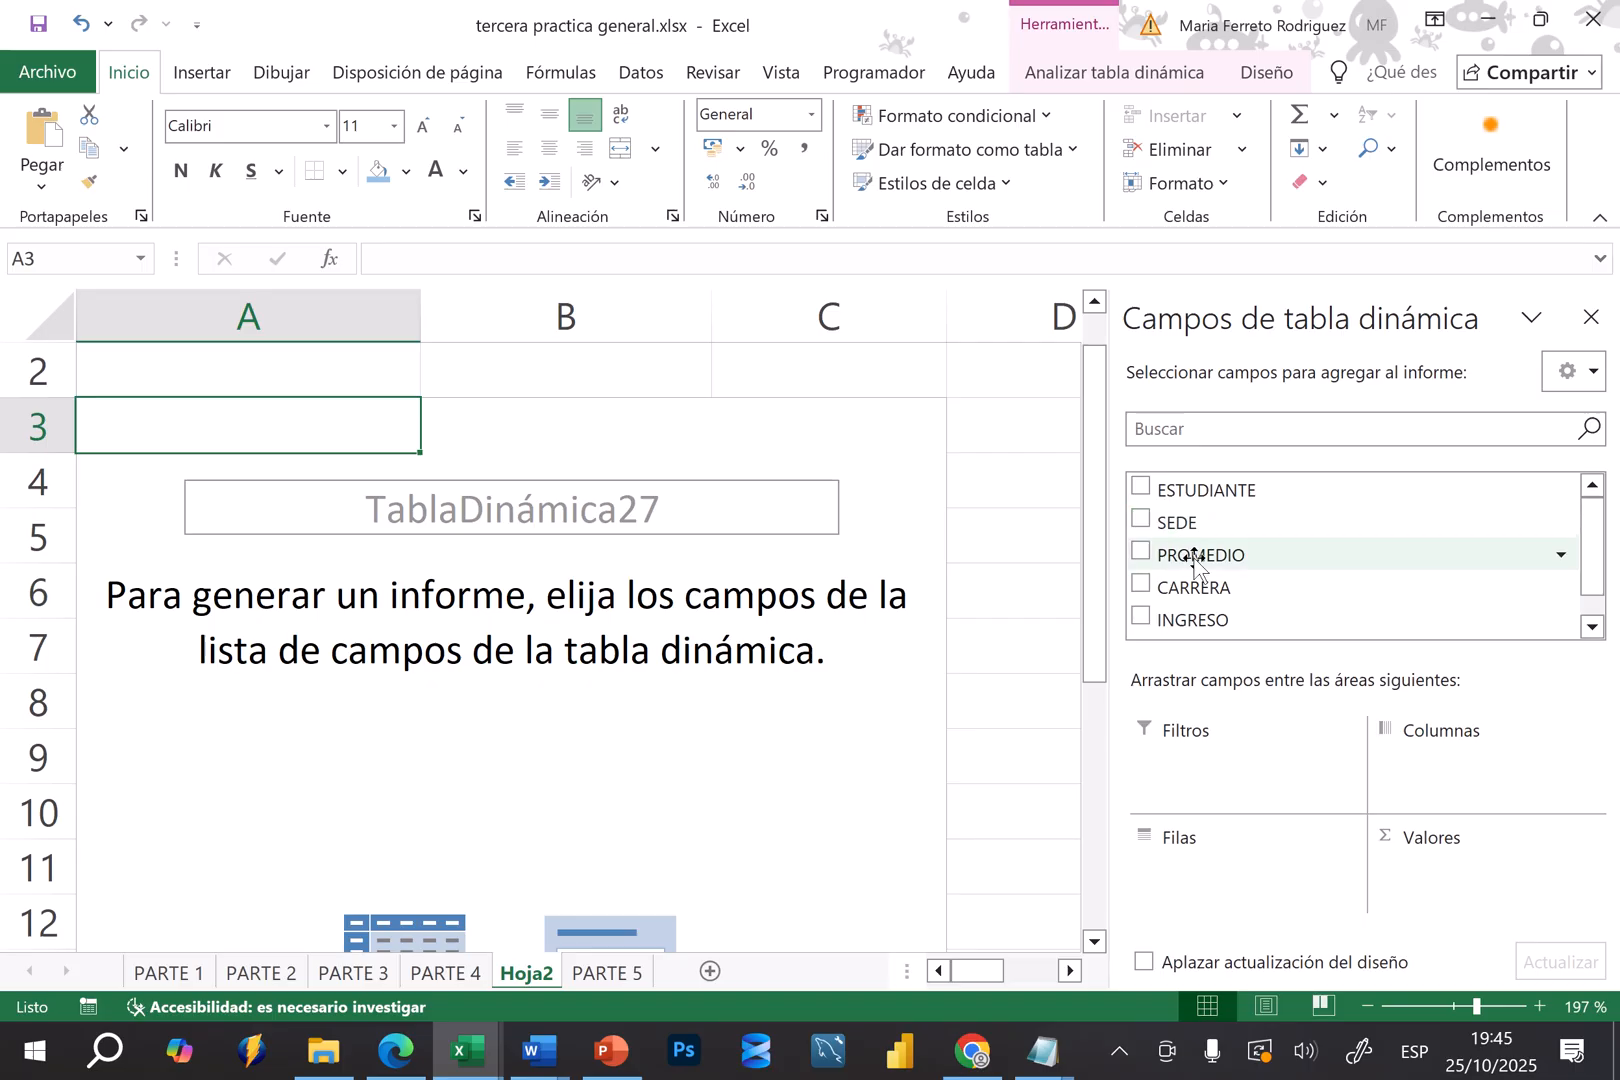
Add the INGRESO field to the pivot table rows and review its month, quarter and year groupings
left_click(1142, 620)
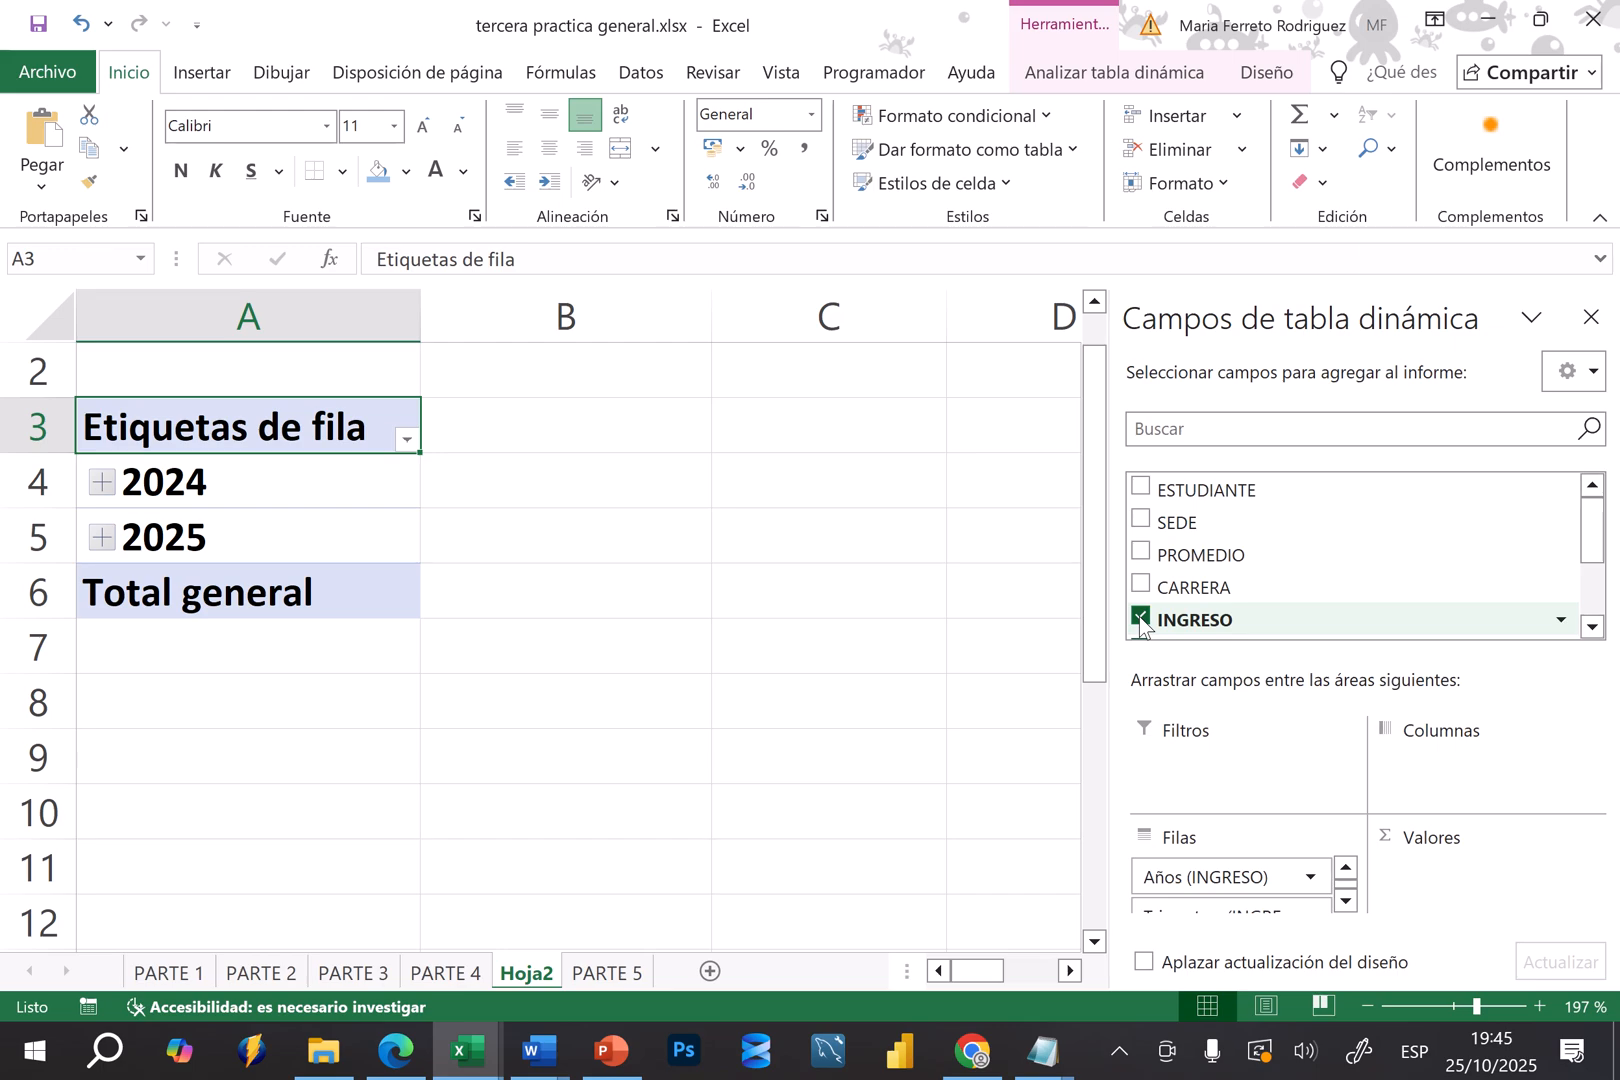
left_click(1592, 628)
left_click(1592, 628)
left_click(1592, 628)
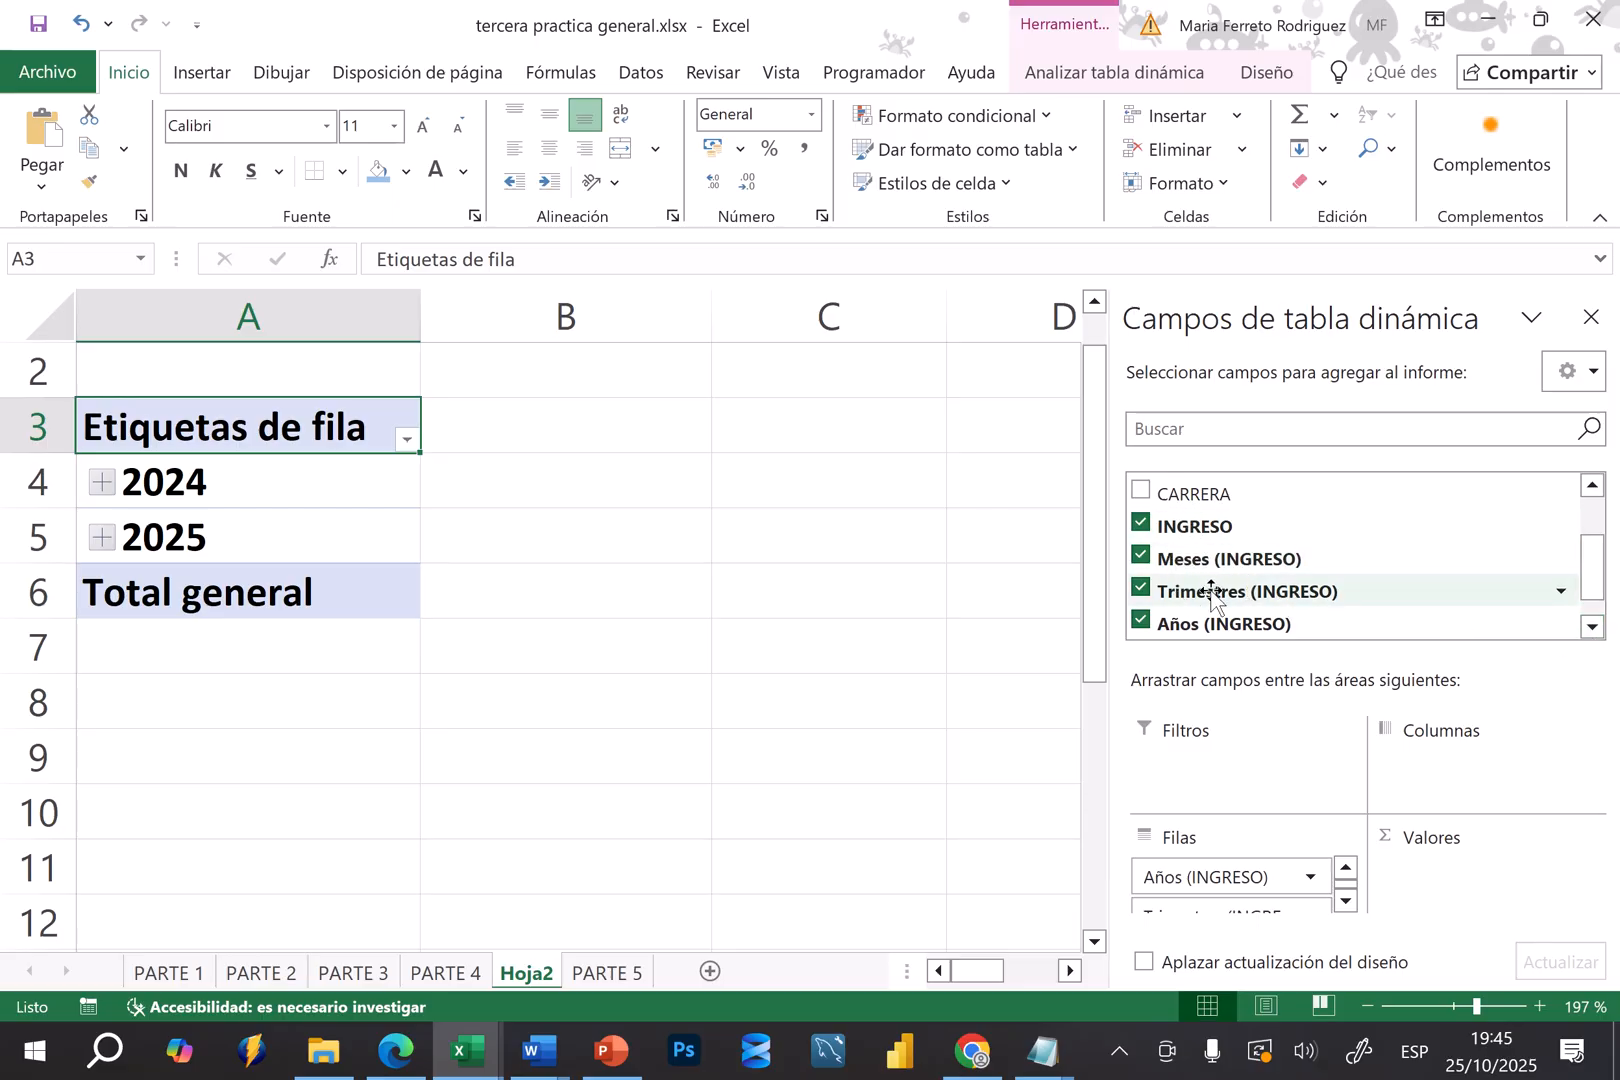
left_click(1345, 902)
left_click(1345, 902)
left_click(1345, 902)
left_click(1345, 866)
left_click(1345, 866)
left_click(1345, 866)
left_click(1345, 859)
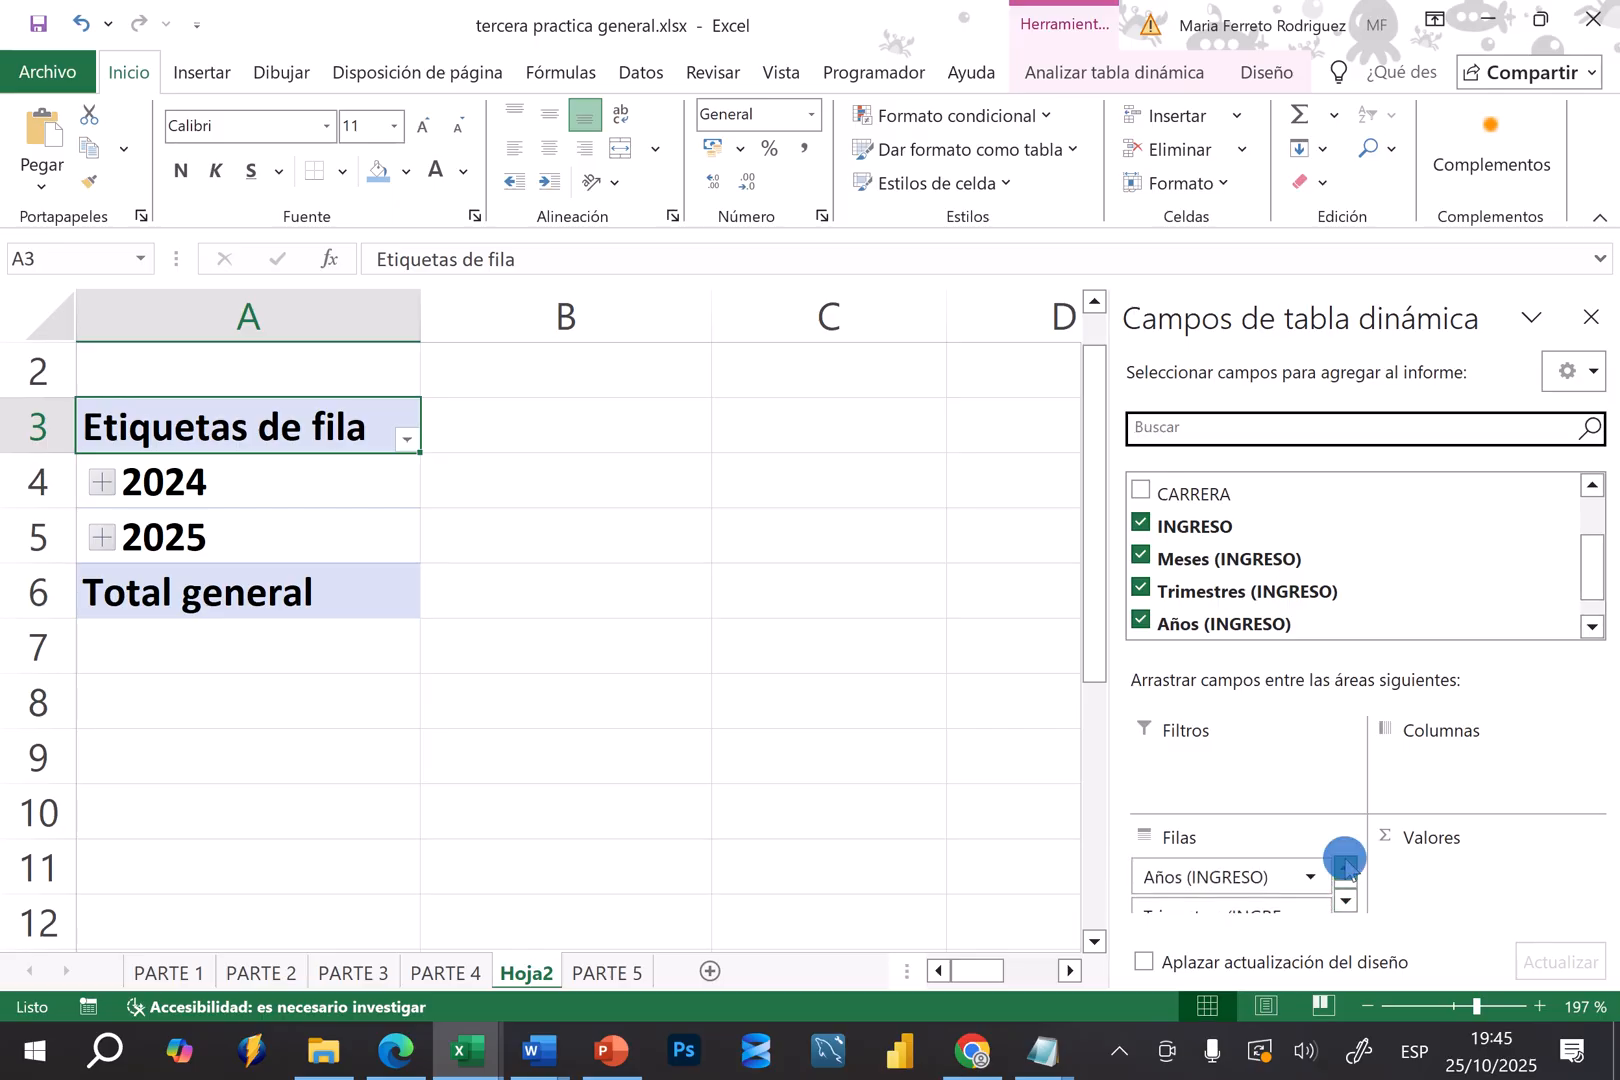
Expand the 2024 row through Trim.3 and jul down to the individual date, and collapse it back to the year
left_click(100, 481)
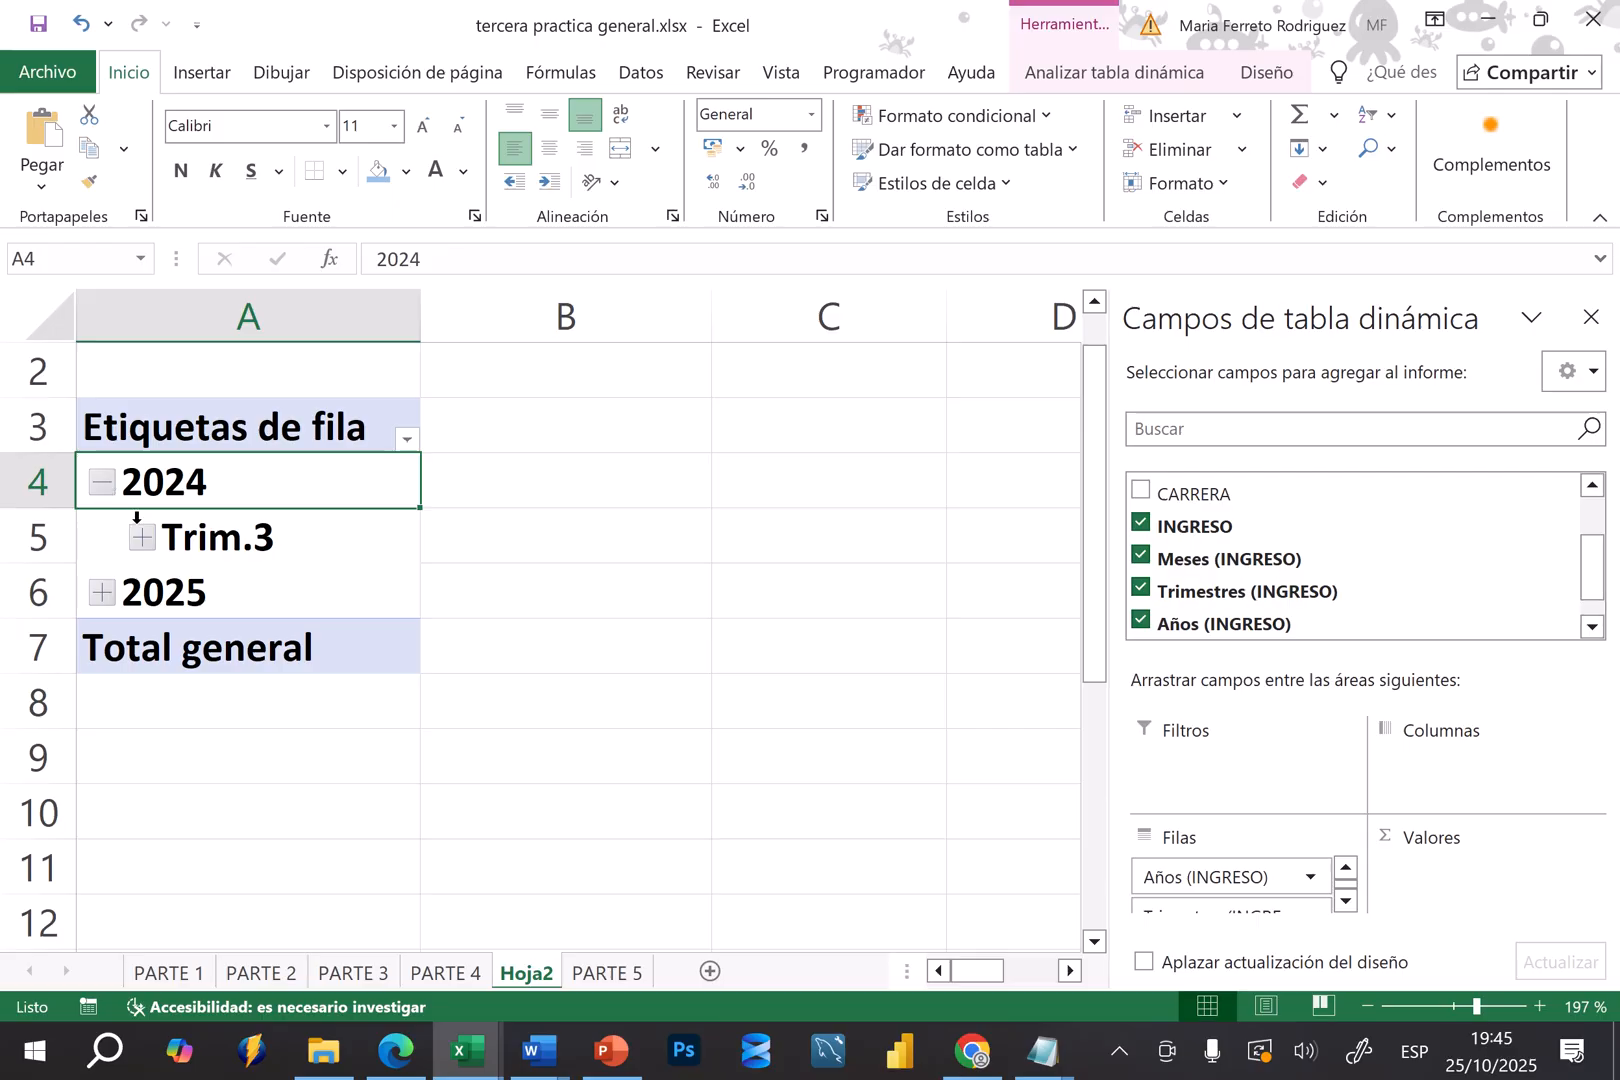
left_click(146, 539)
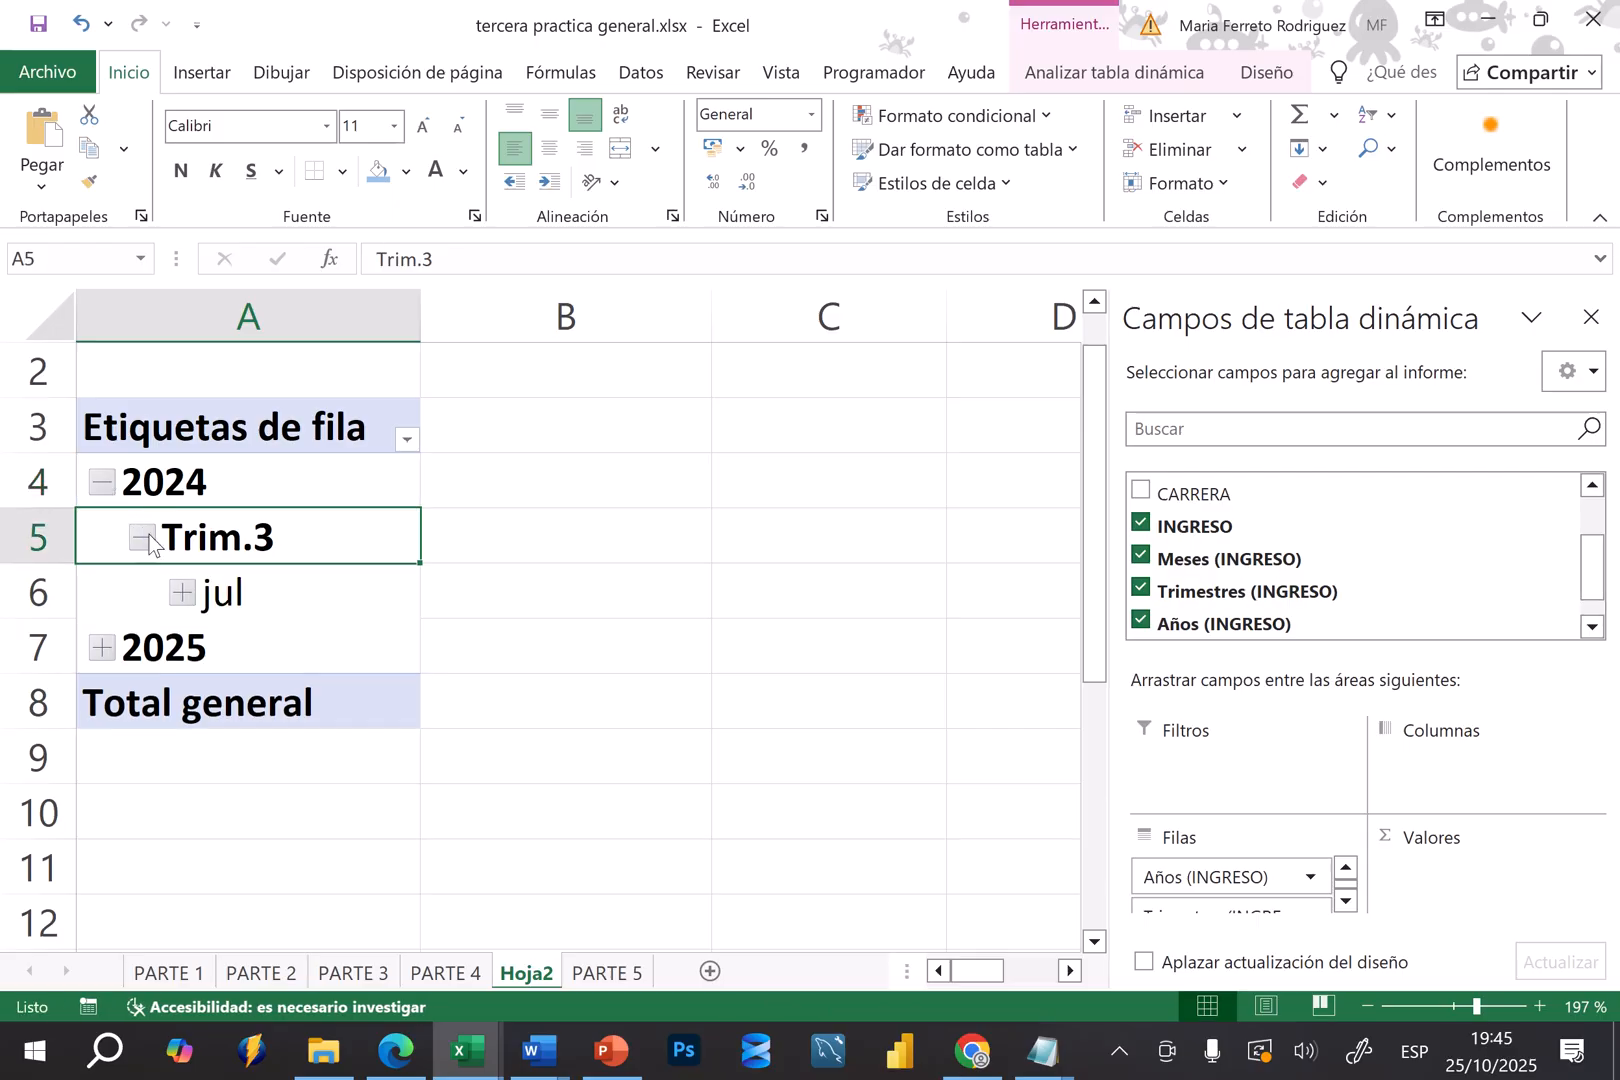
left_click(181, 594)
left_click(181, 595)
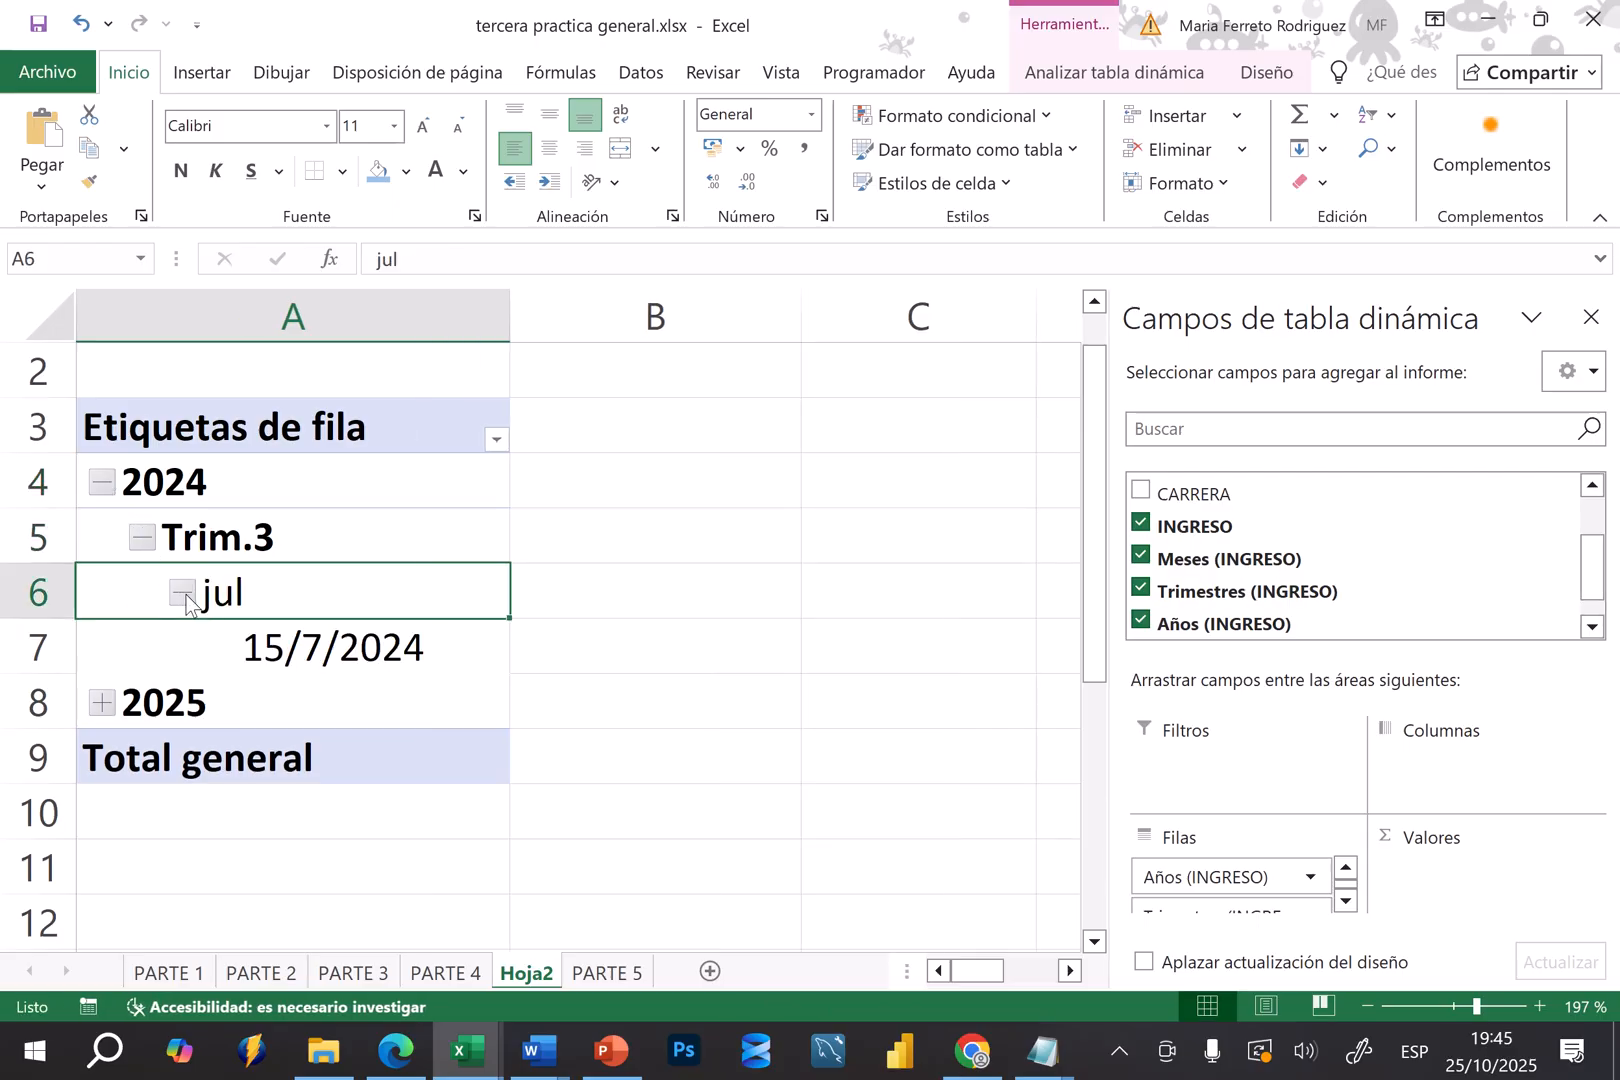
left_click(144, 540)
left_click(102, 483)
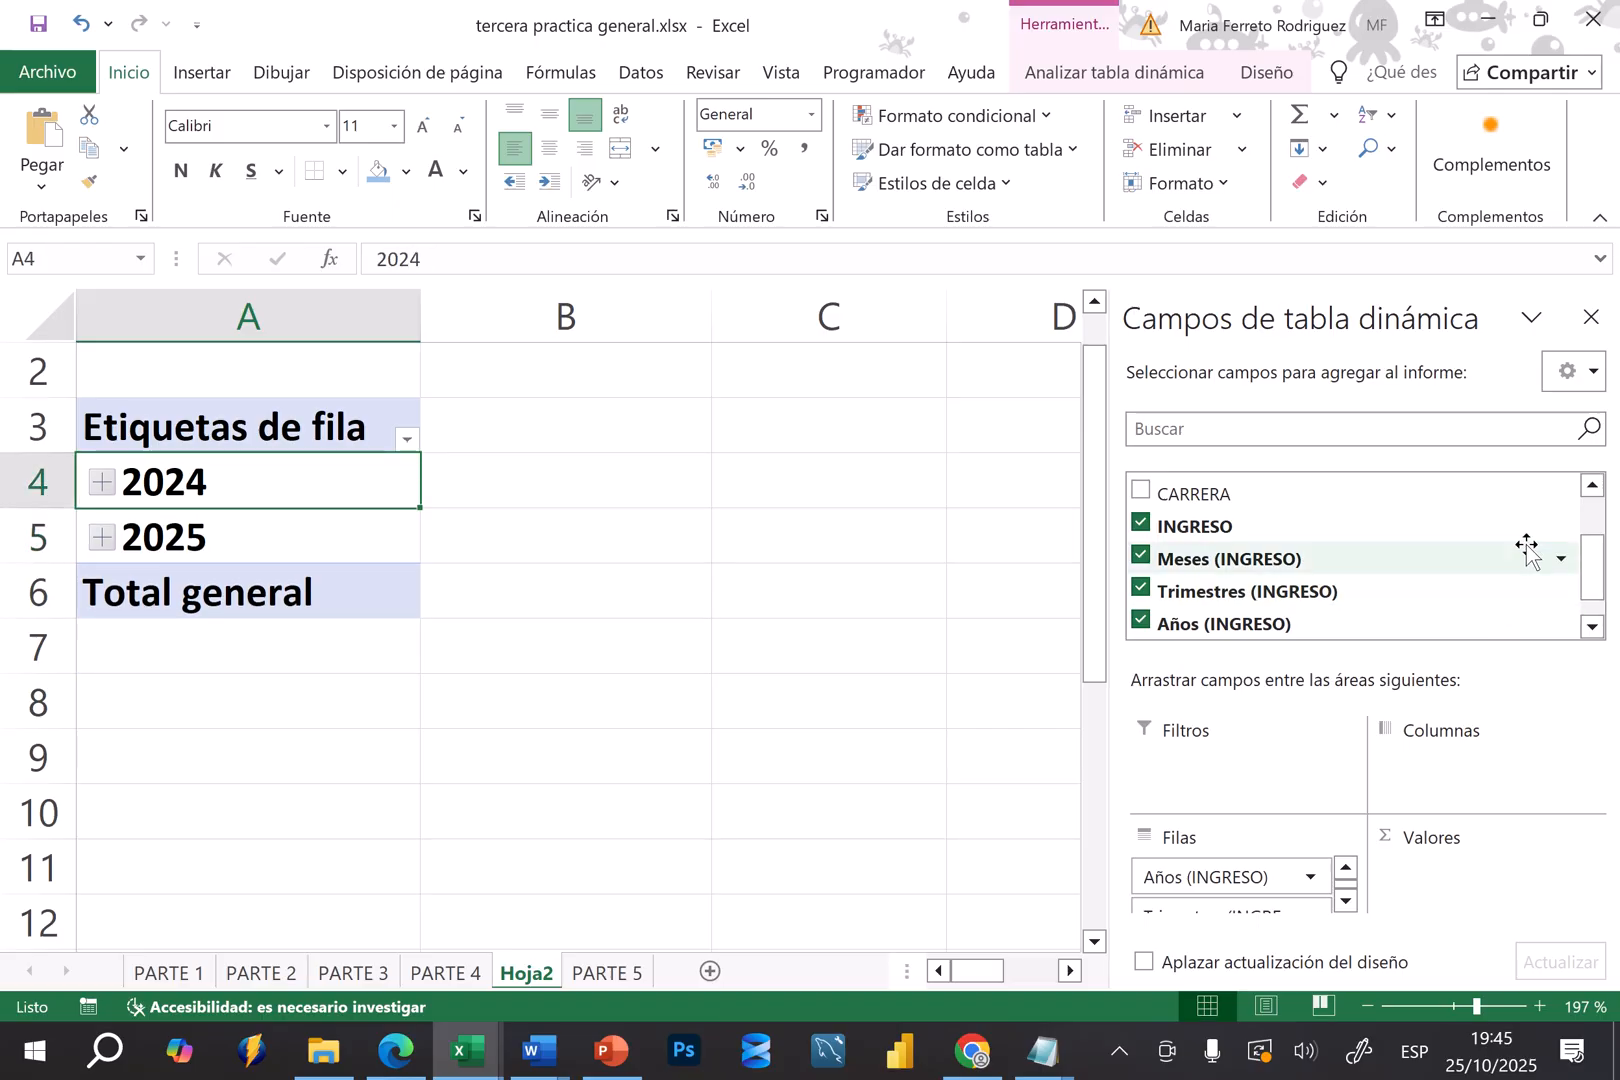
Add the PROMEDIO field to the pivot table values
left_click(1591, 486)
left_click(1591, 486)
left_click(1591, 486)
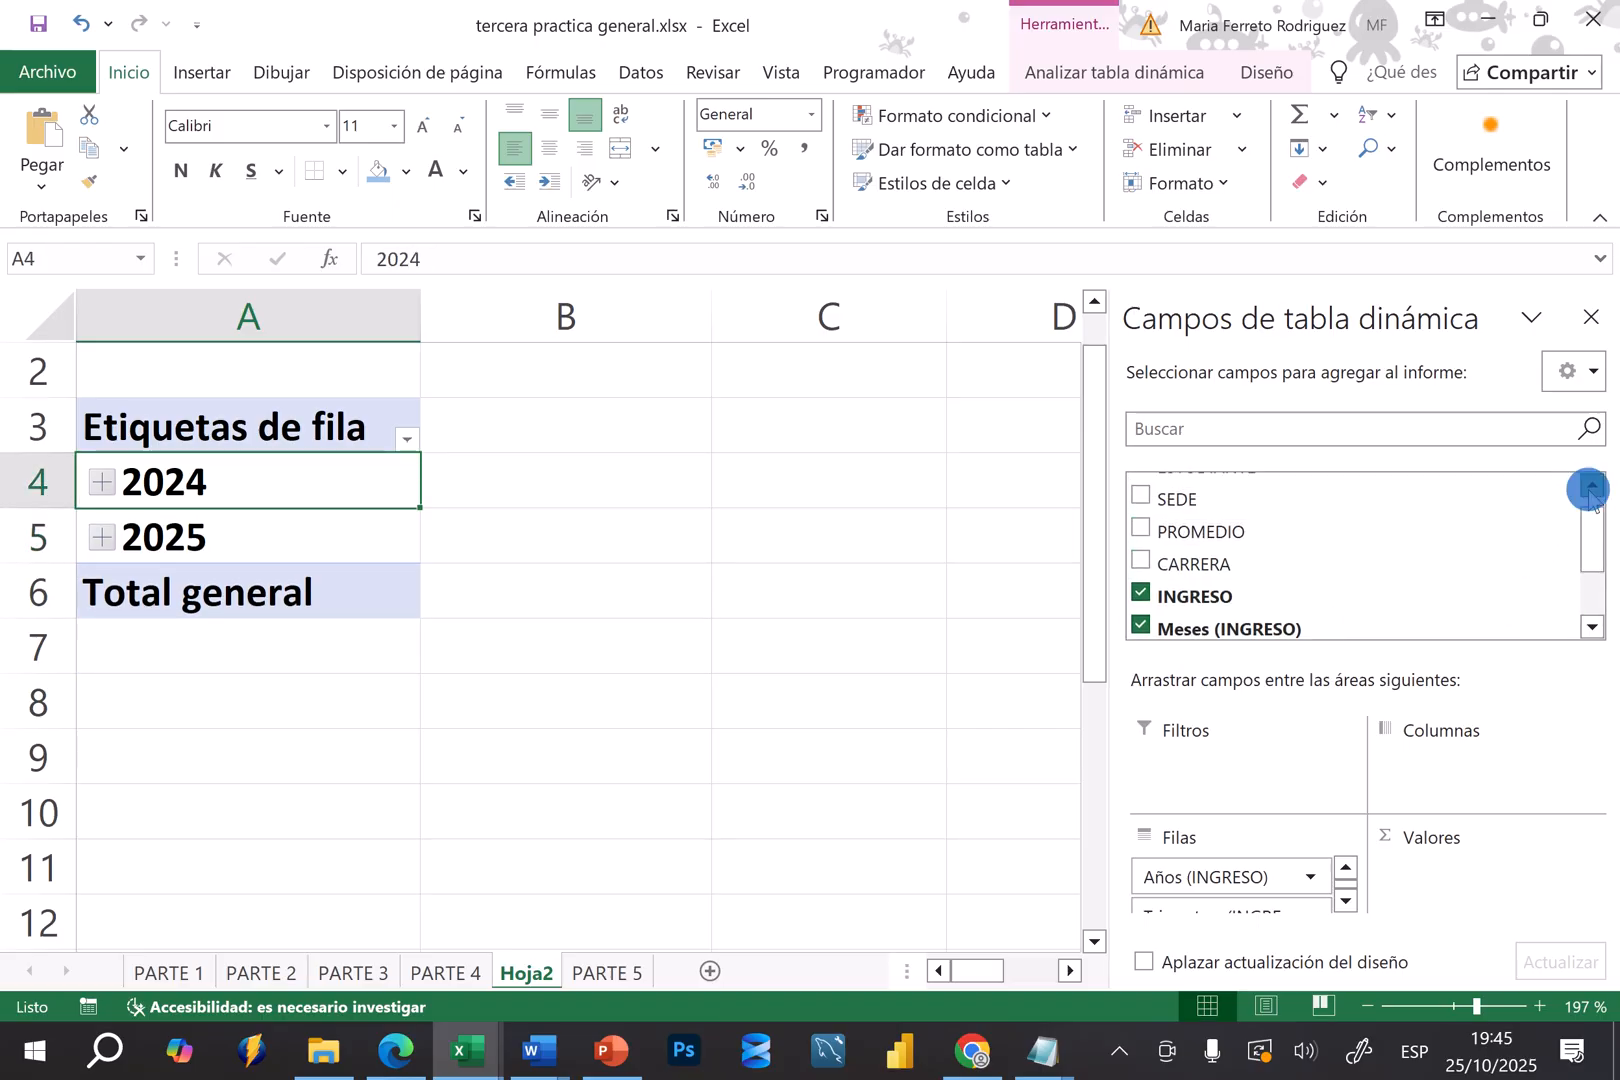
left_click(1141, 530)
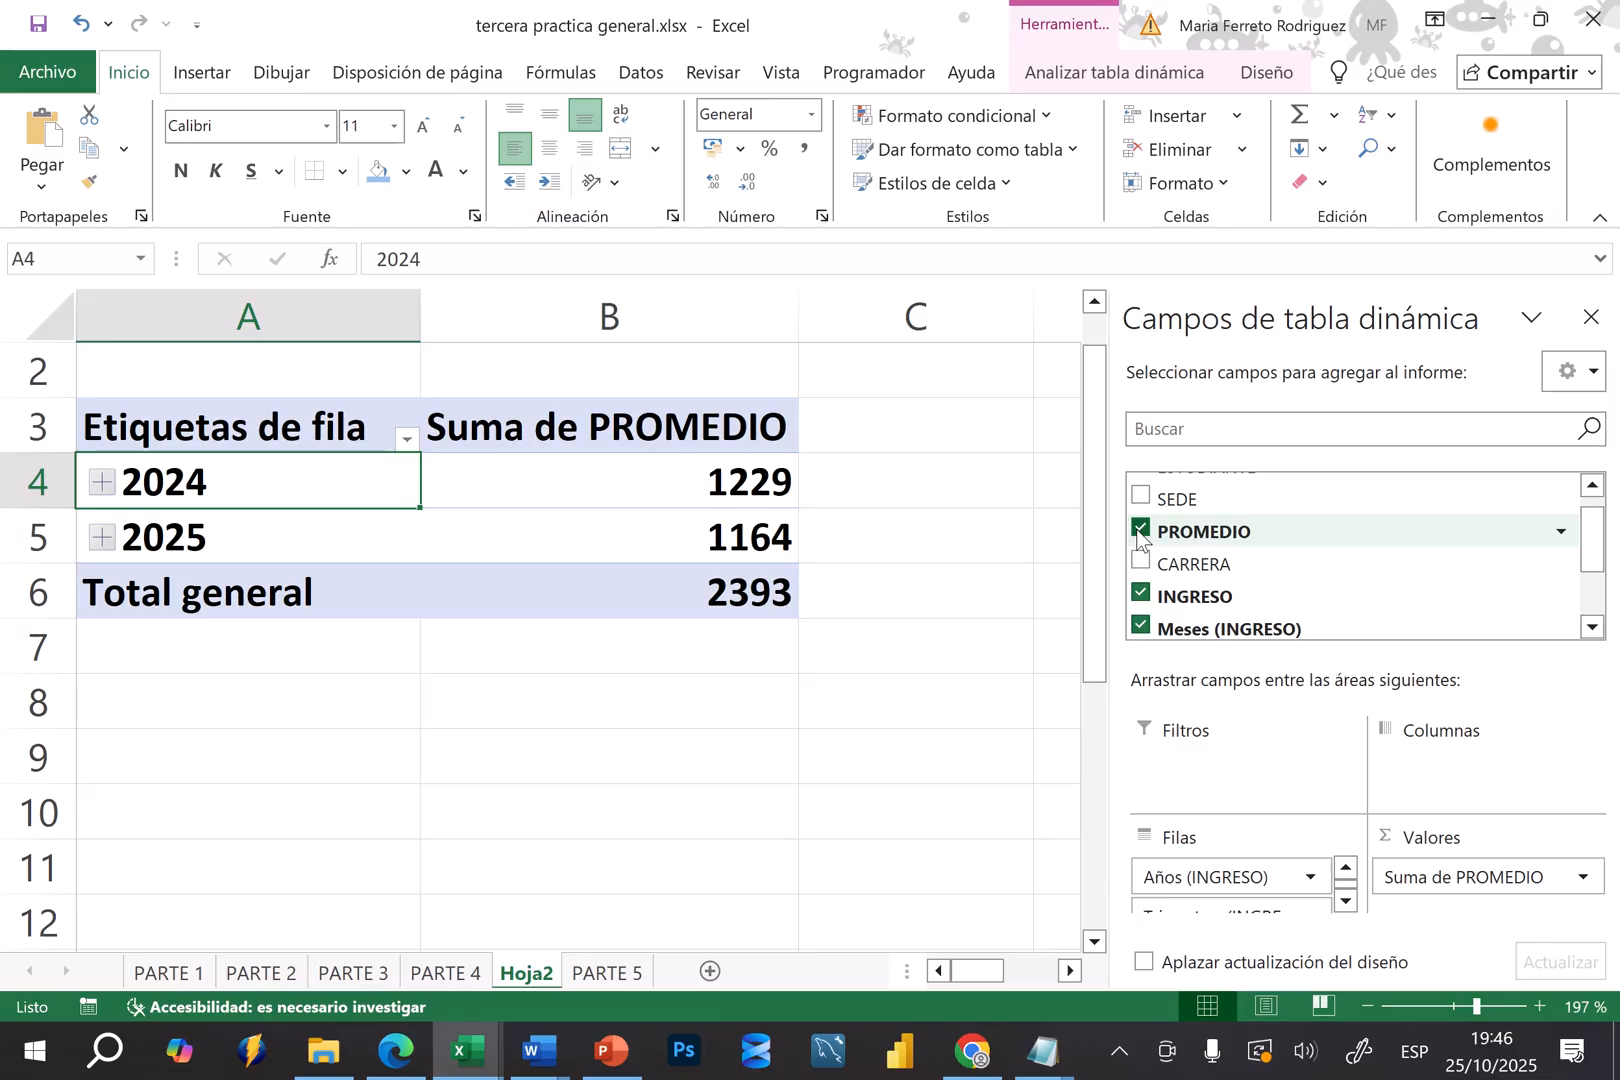
Change the PROMEDIO value field's summary calculation to Máx
left_click(1537, 879)
left_click(1478, 920)
left_click(1459, 877)
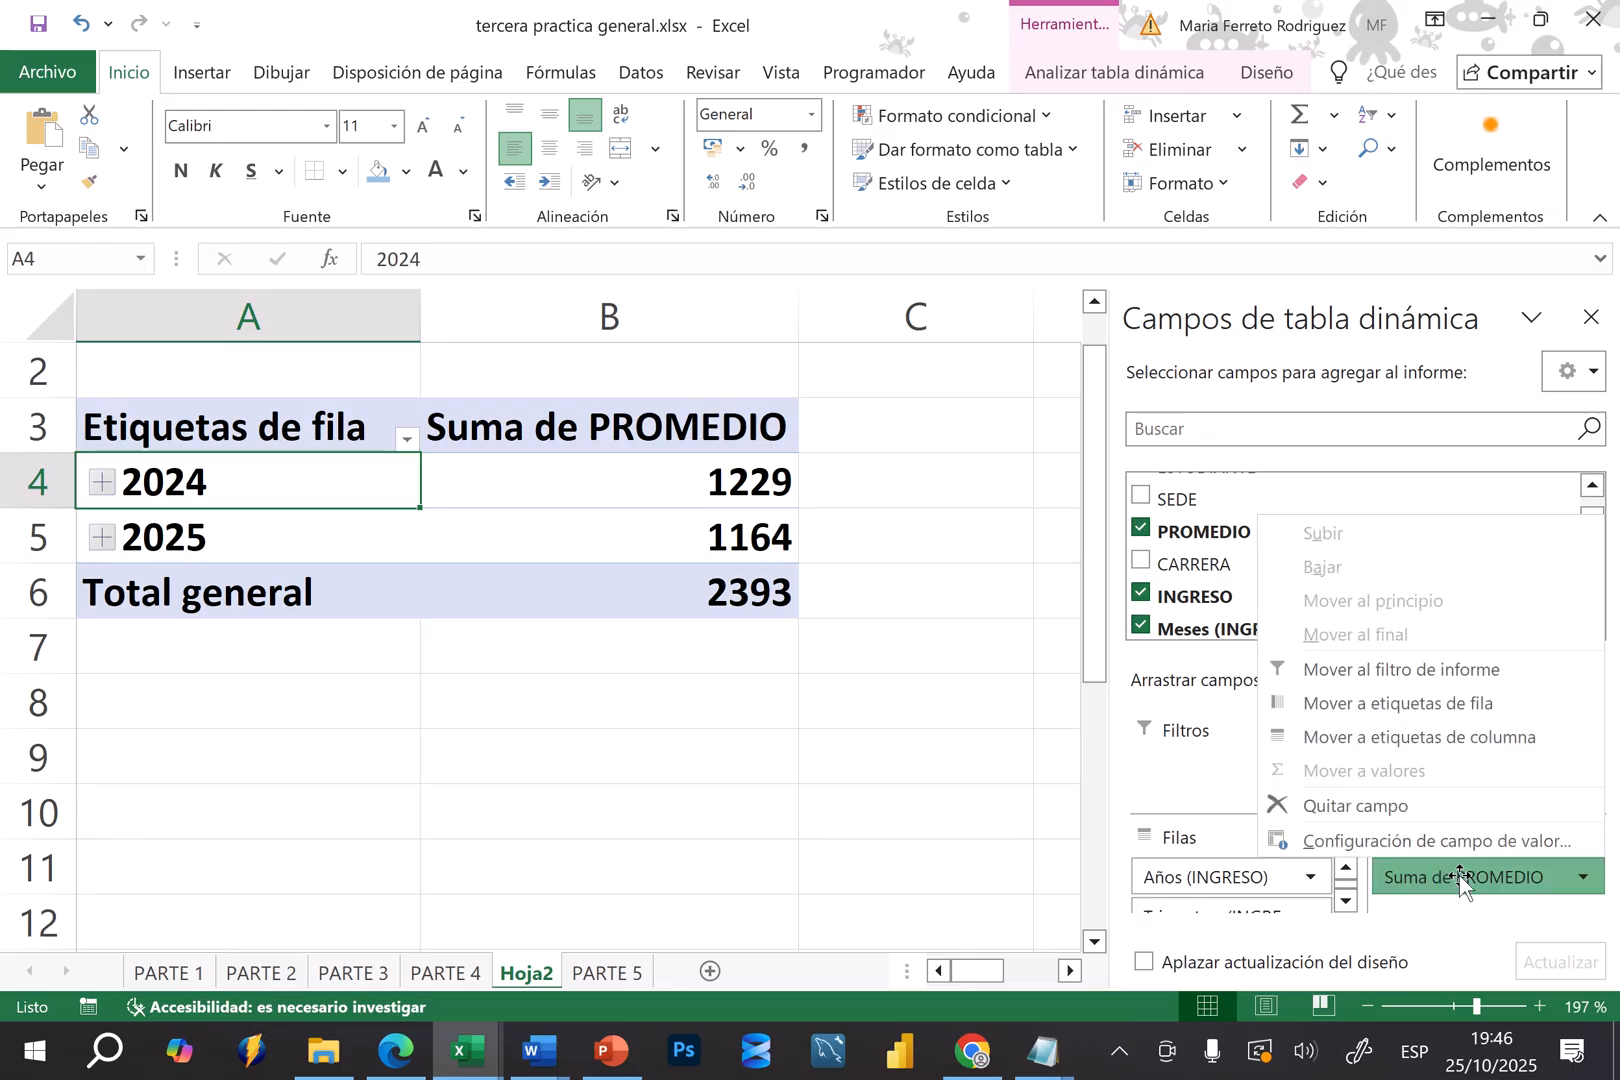
left_click(1353, 840)
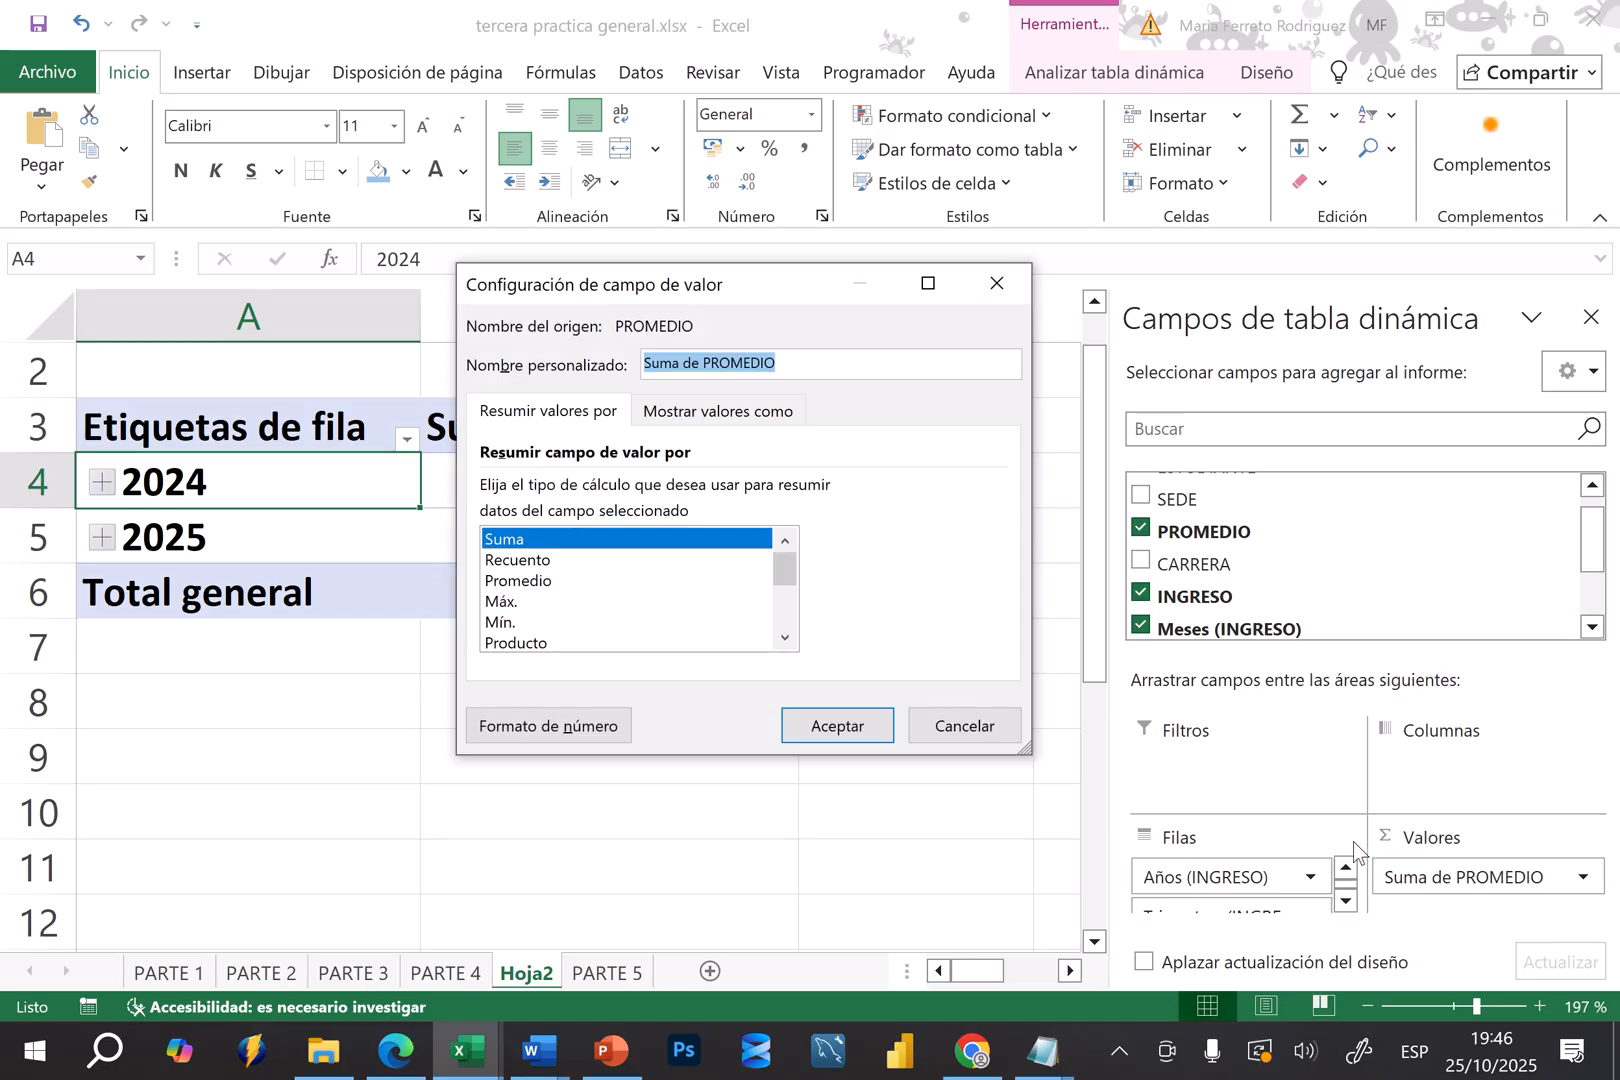
left_click(515, 604)
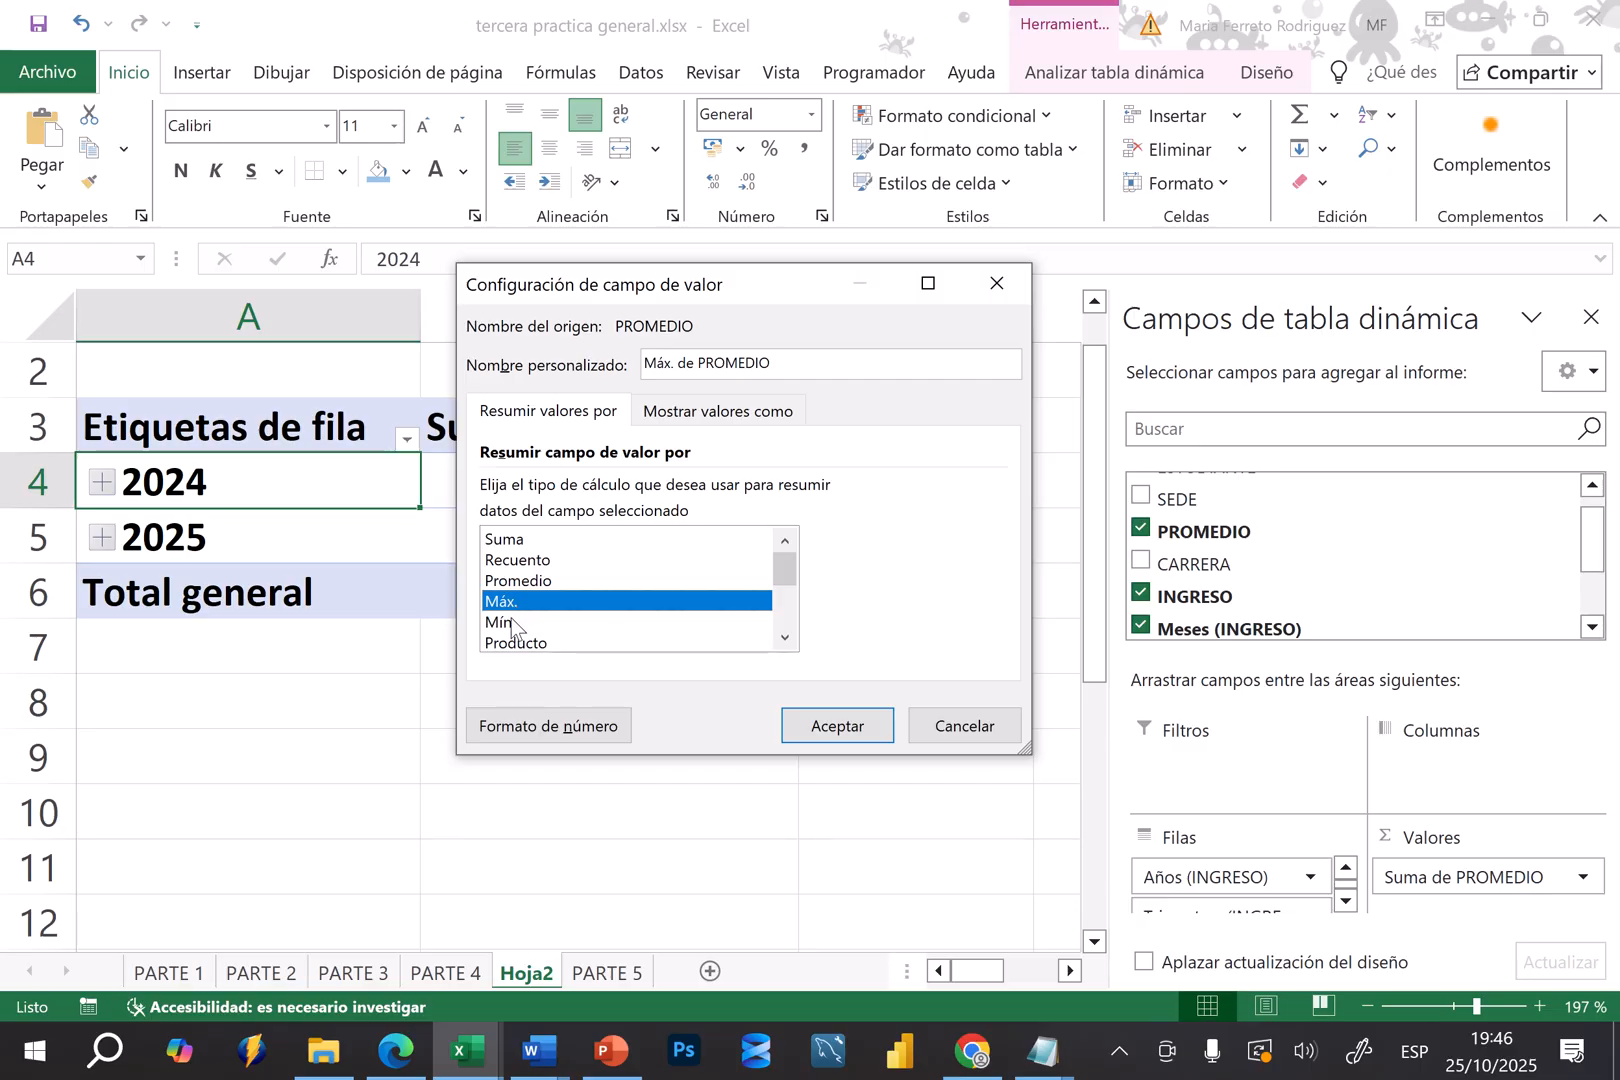
left_click(512, 622)
left_click(521, 643)
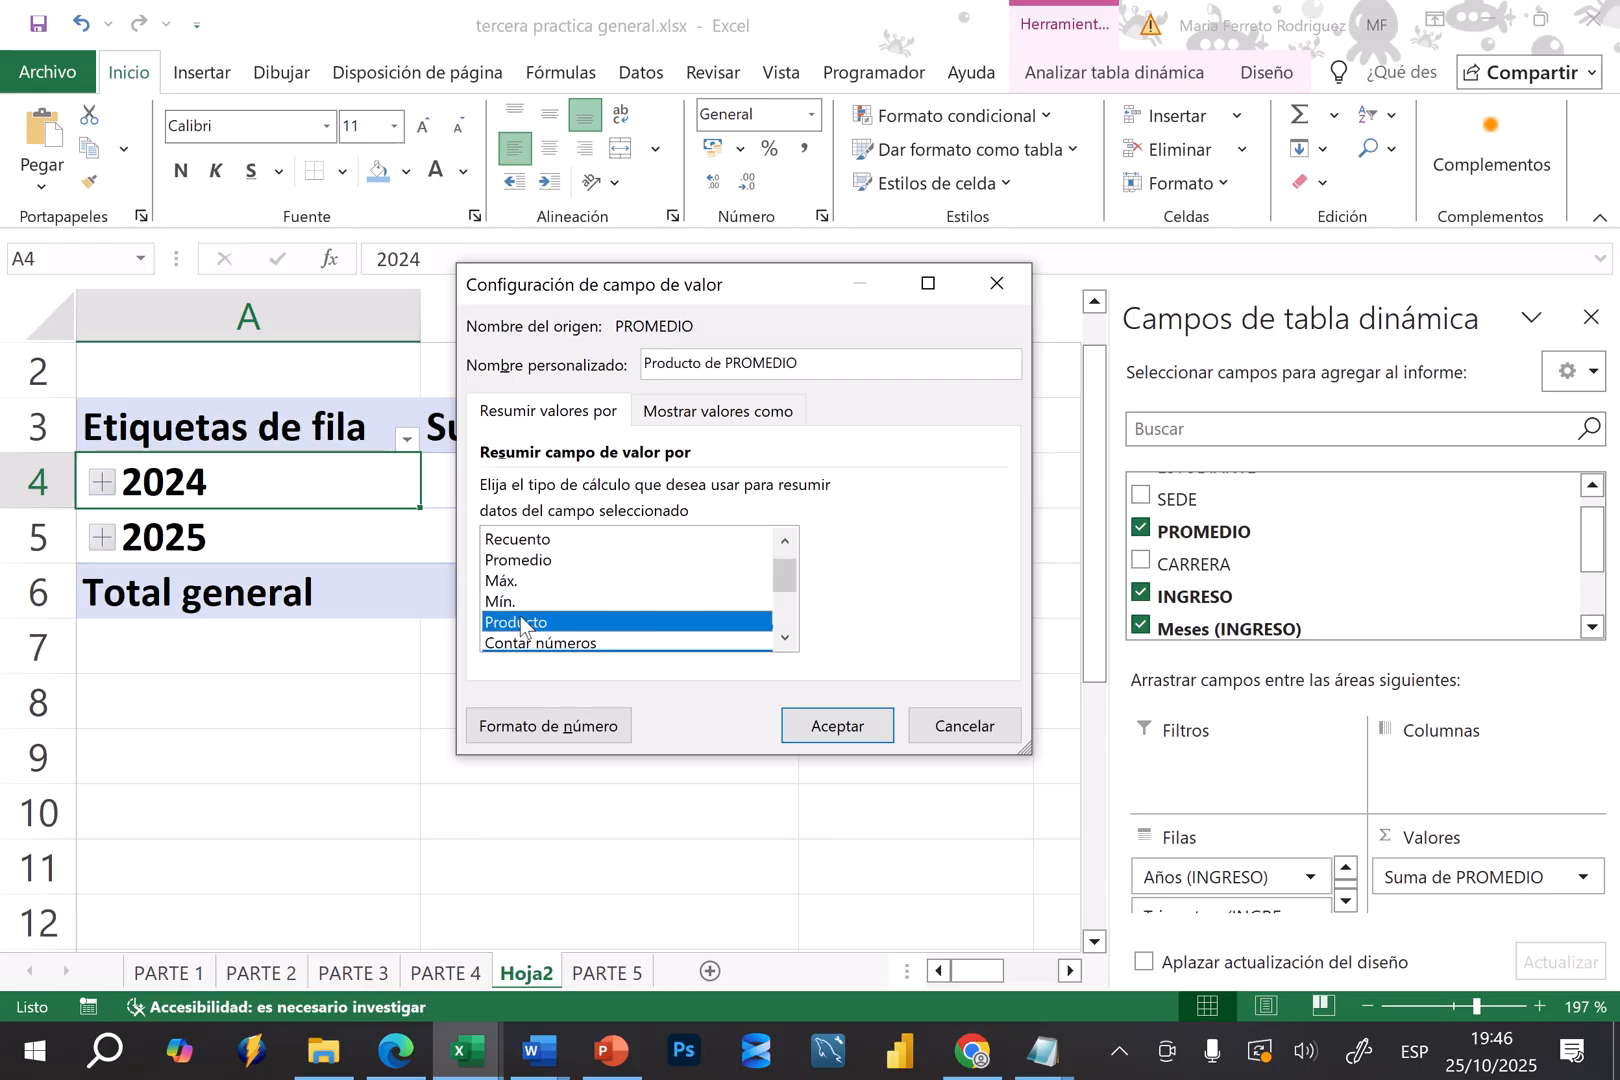
left_click(787, 541)
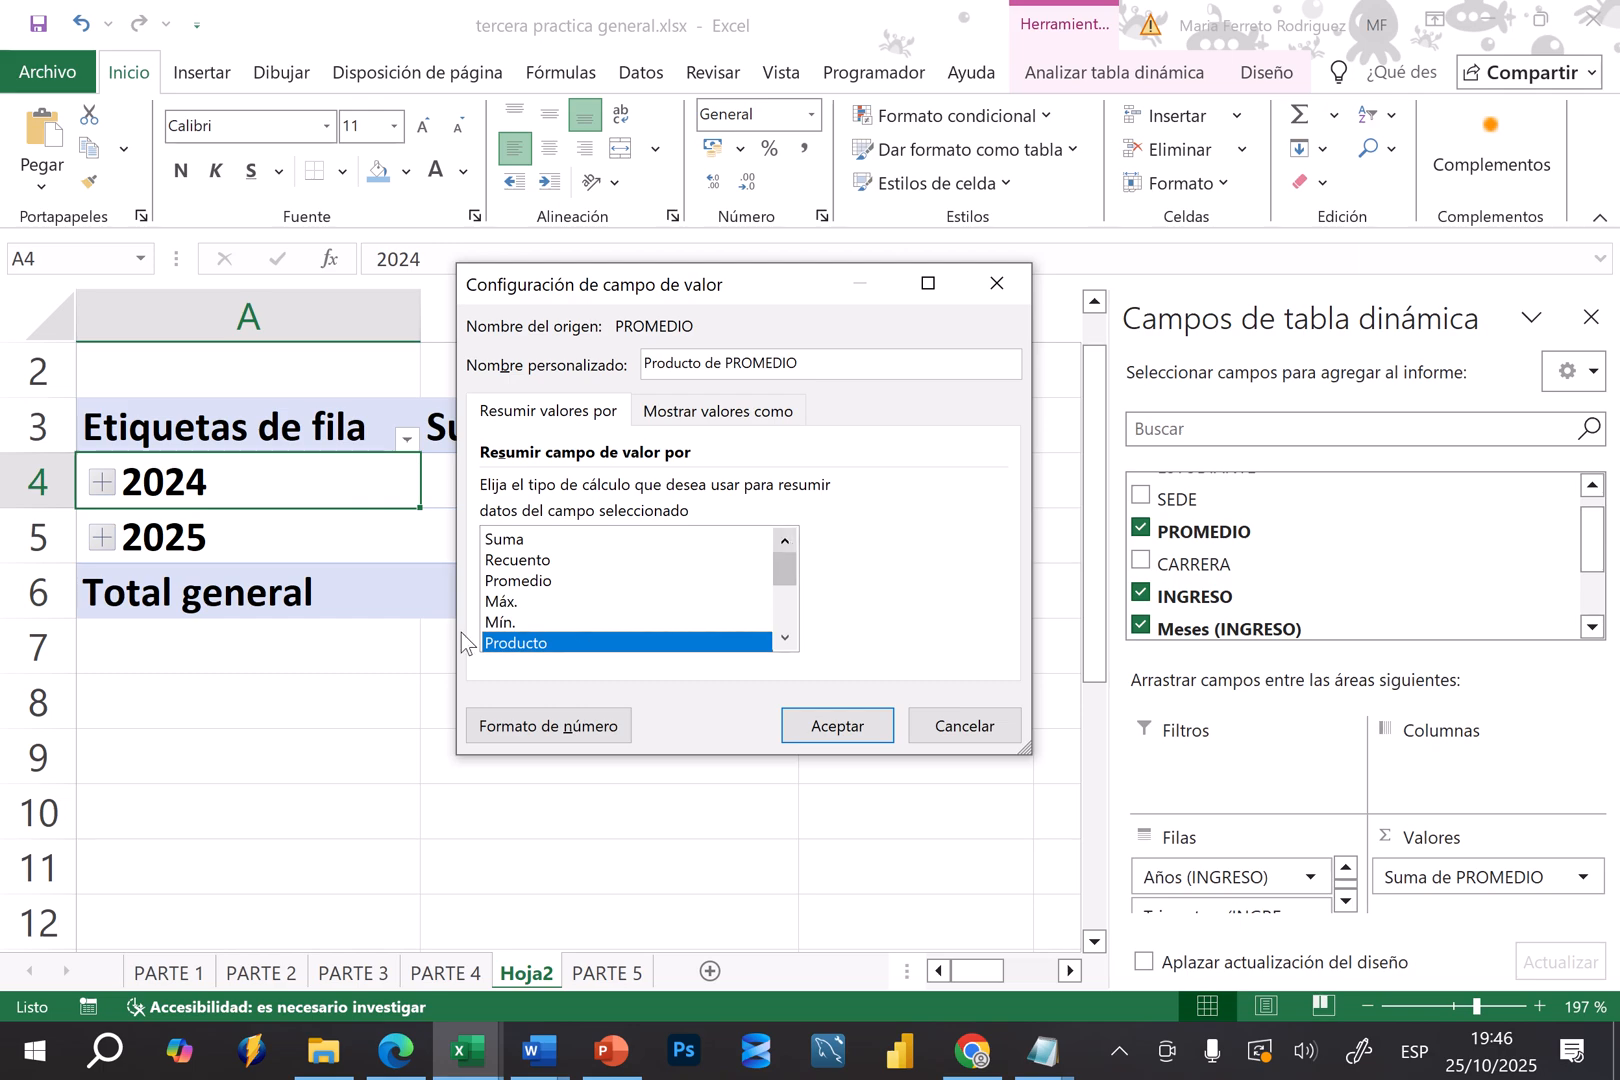
left_click(511, 602)
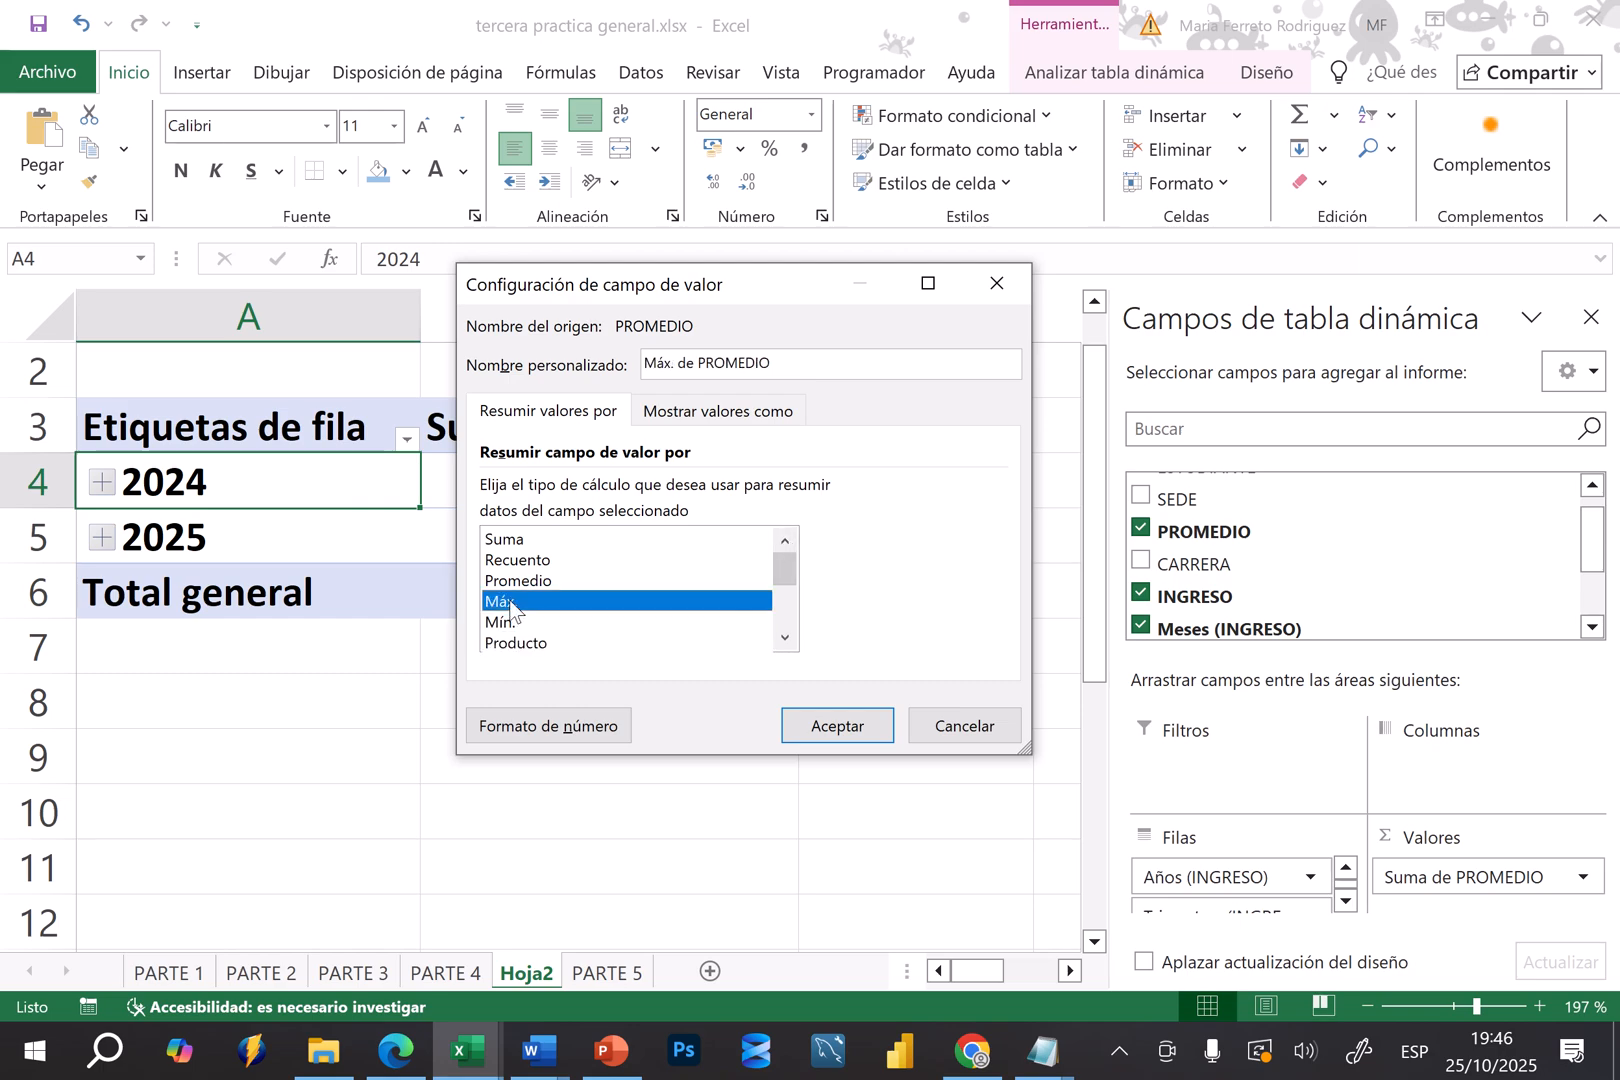
left_click(837, 726)
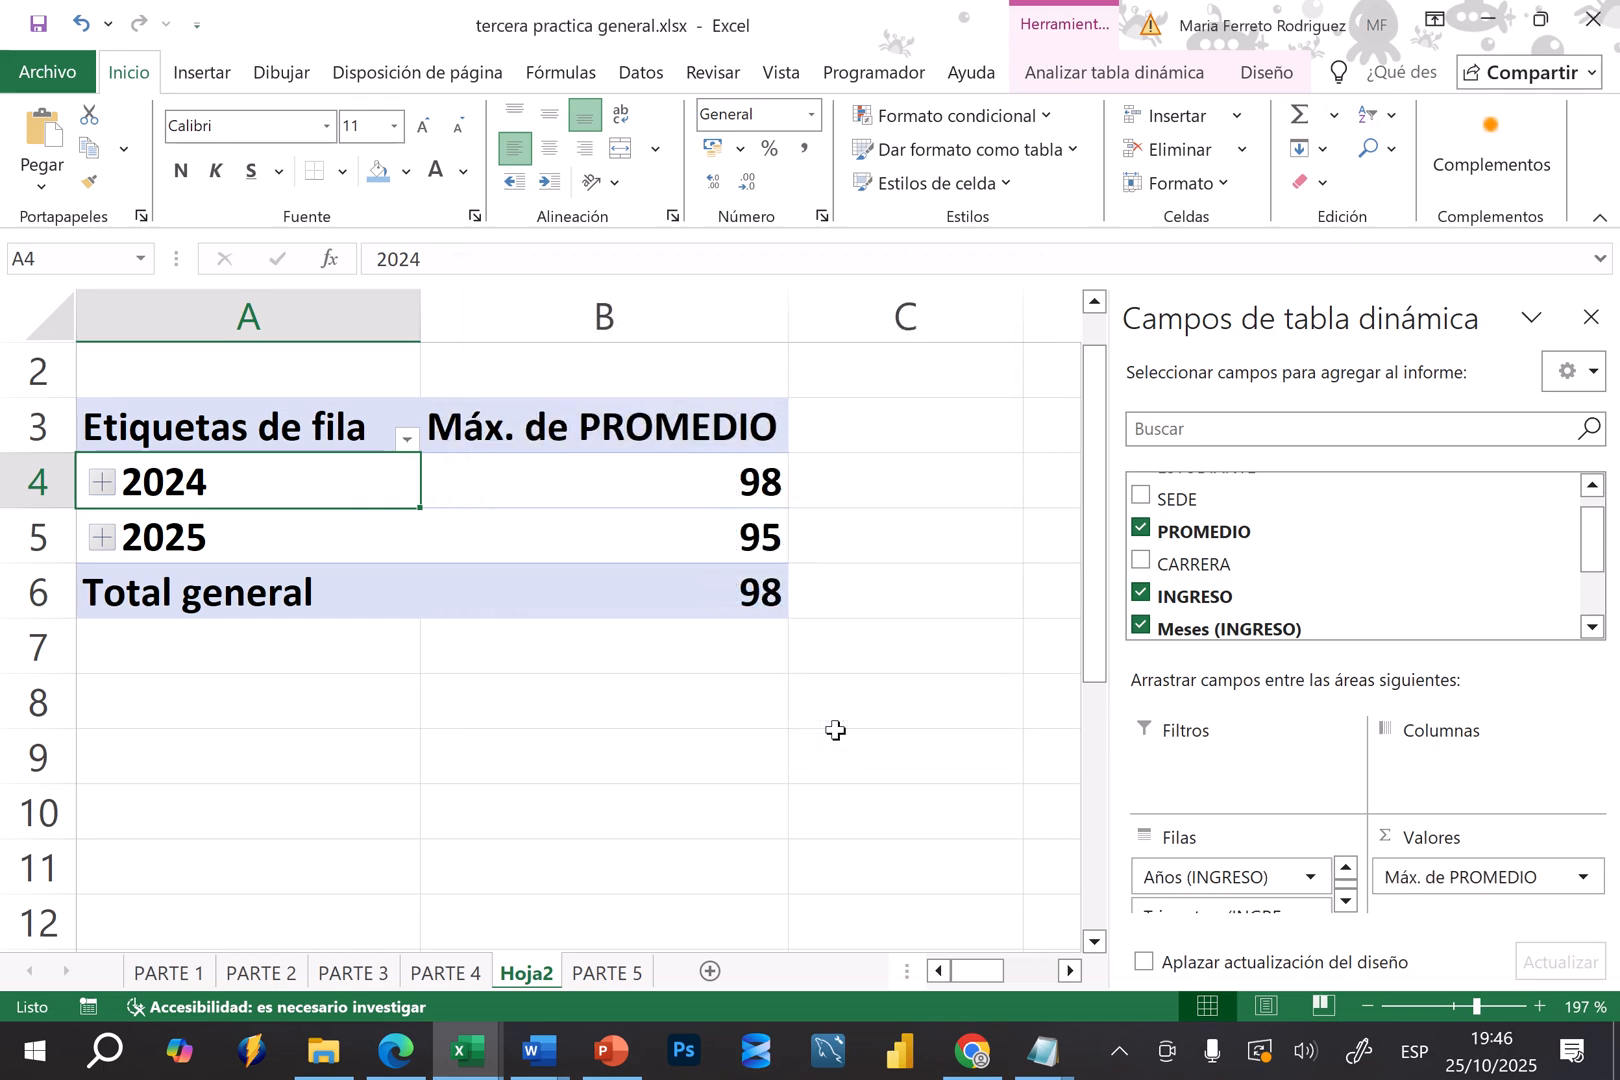
Expand 2024, Trim.3 and jul to check the maximum PROMEDIO for the 15/7/2024 entry date, and collapse the year again
left_click(102, 482)
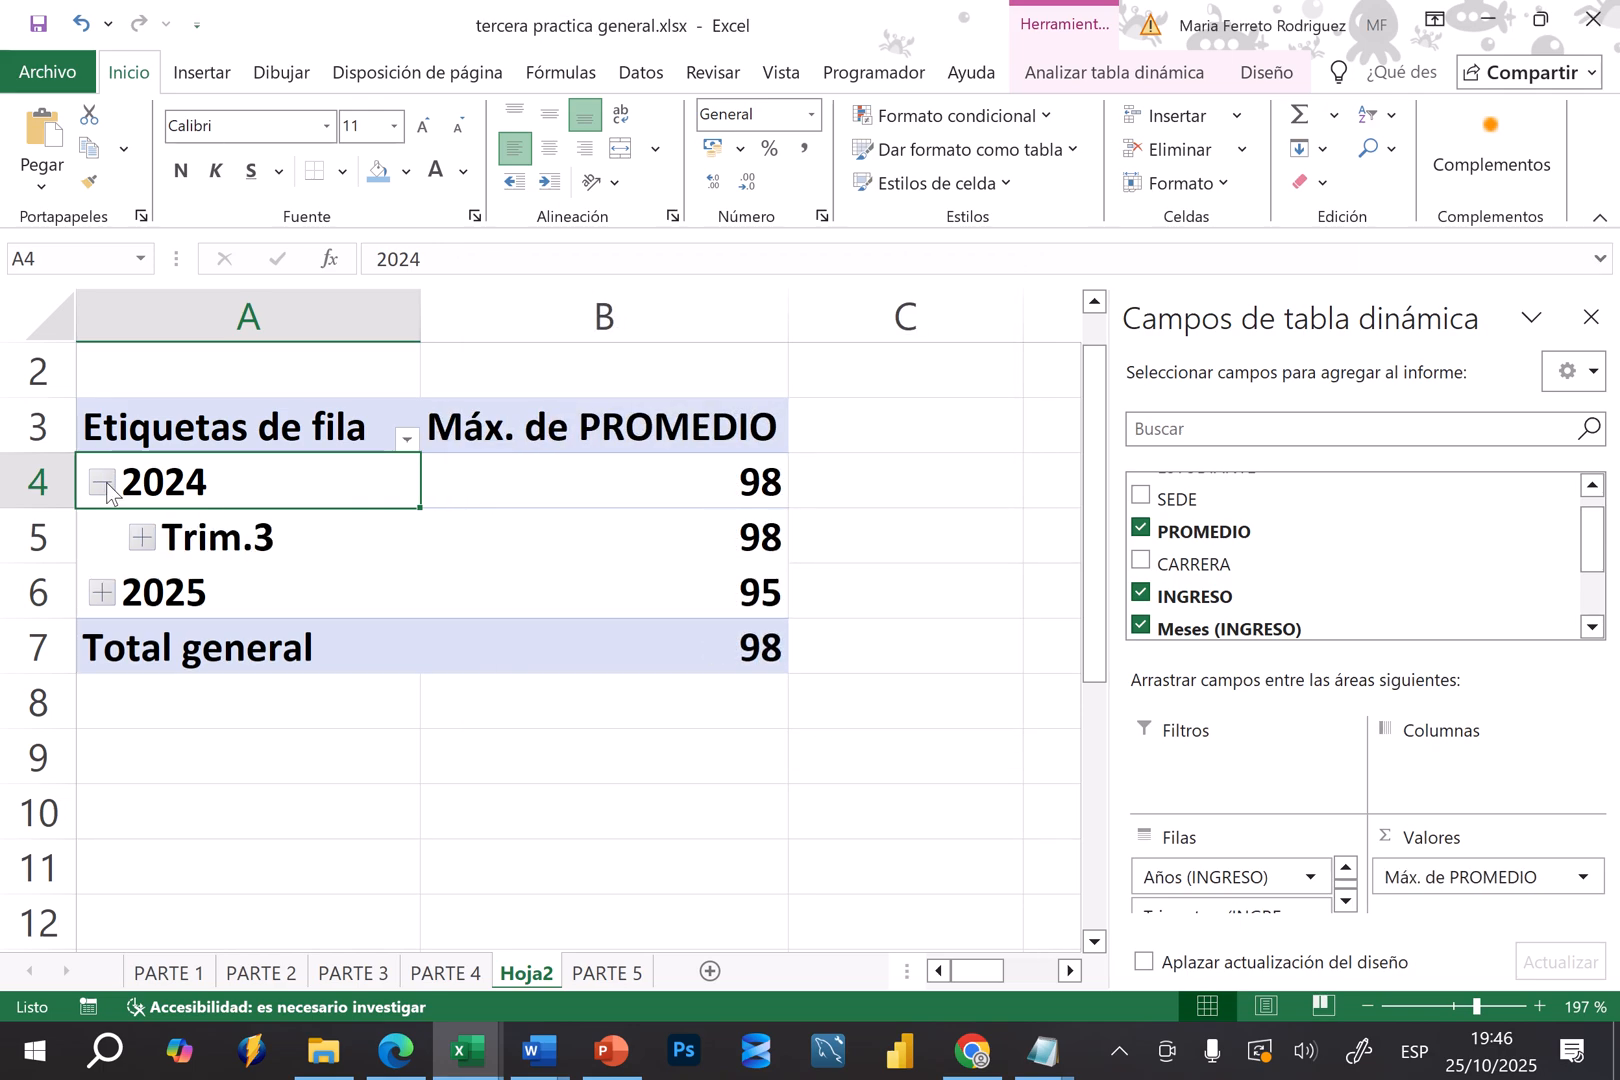
left_click(145, 540)
left_click(178, 597)
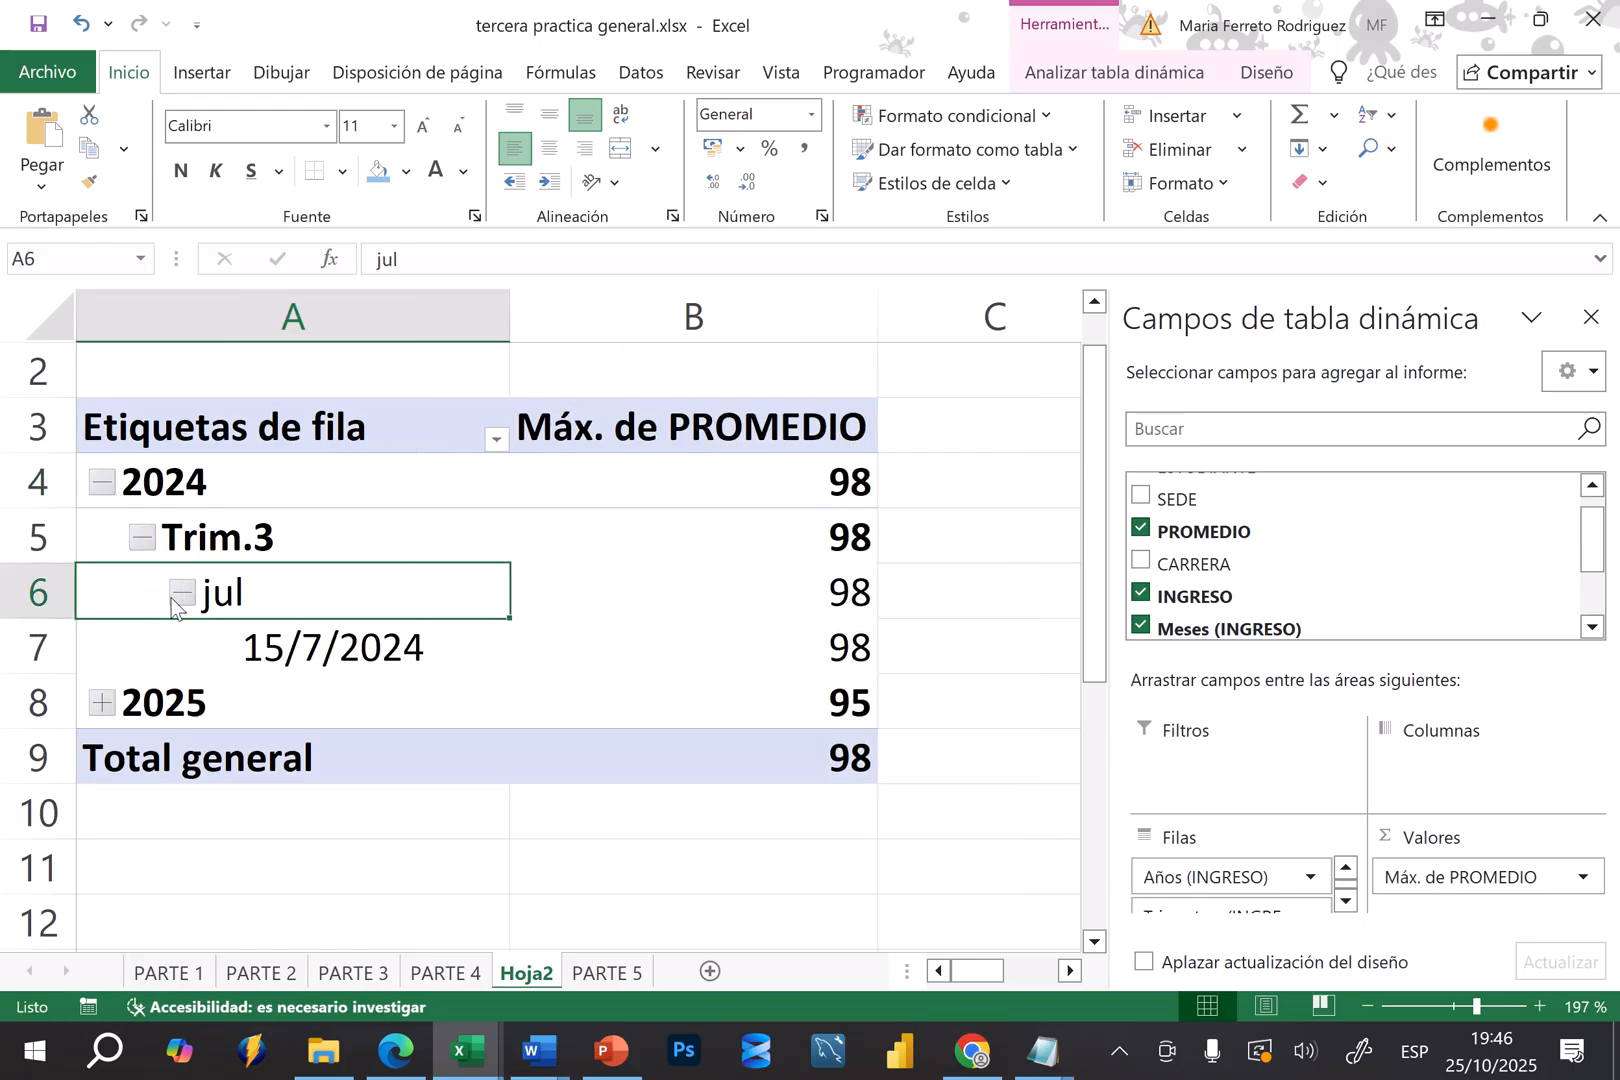
left_click(322, 648)
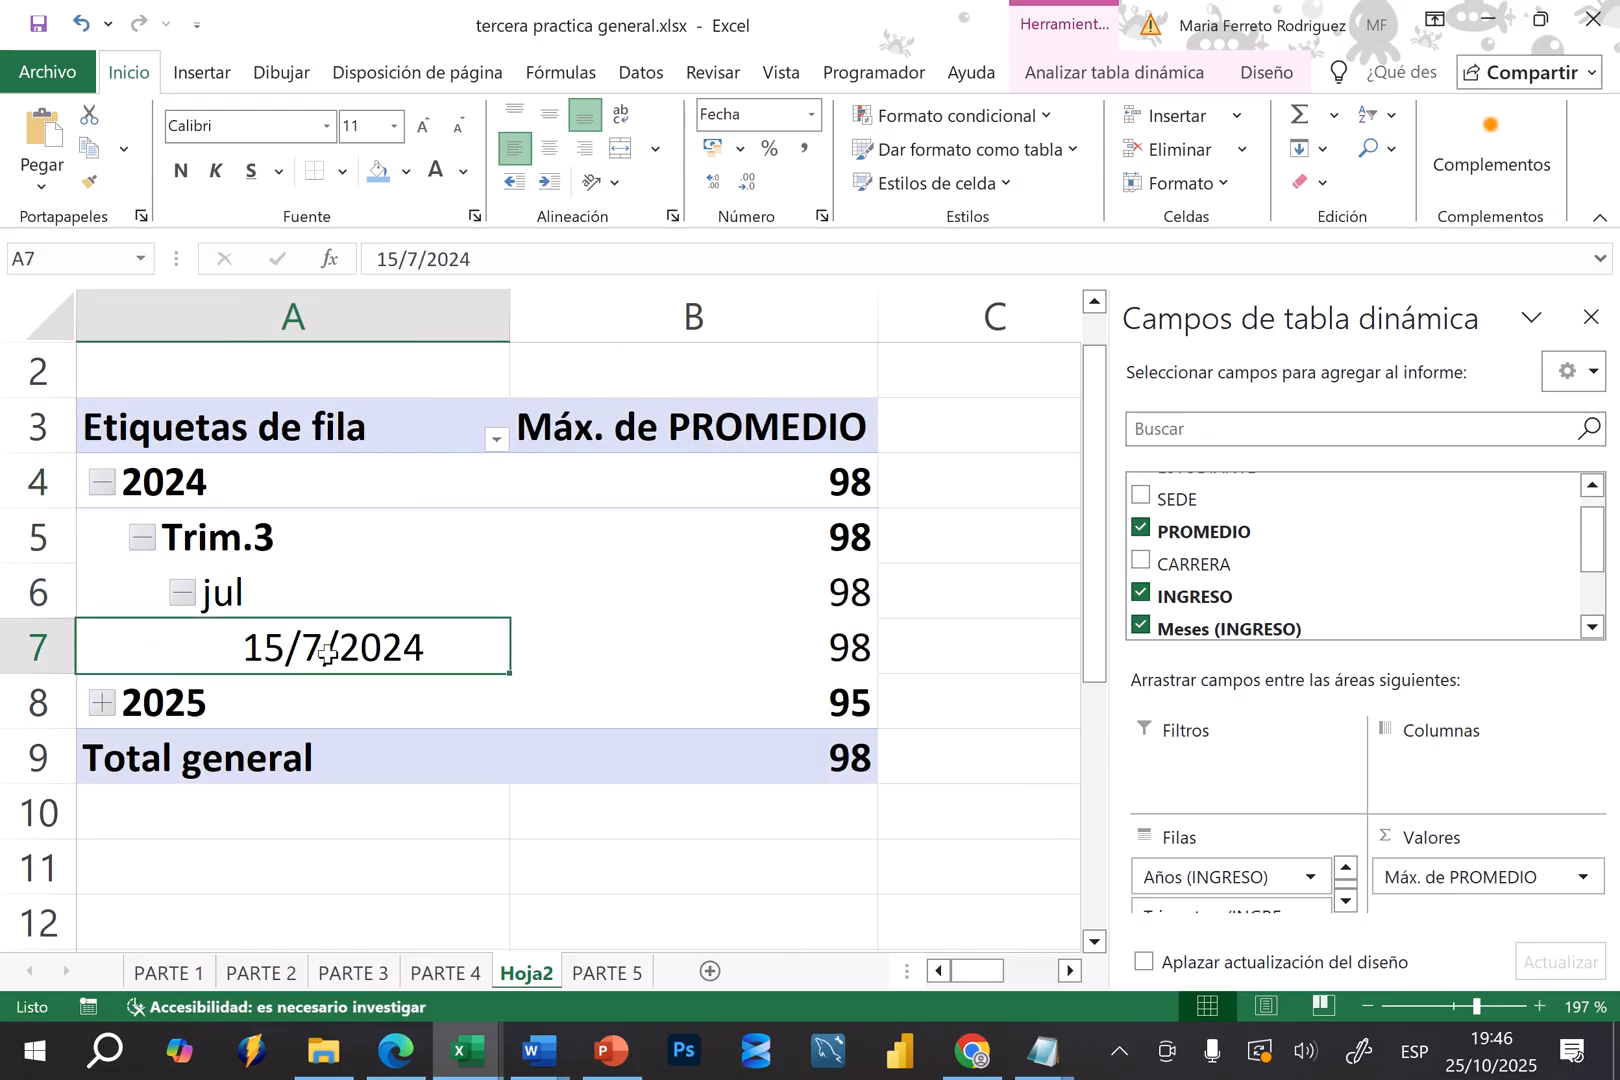
left_click(781, 672)
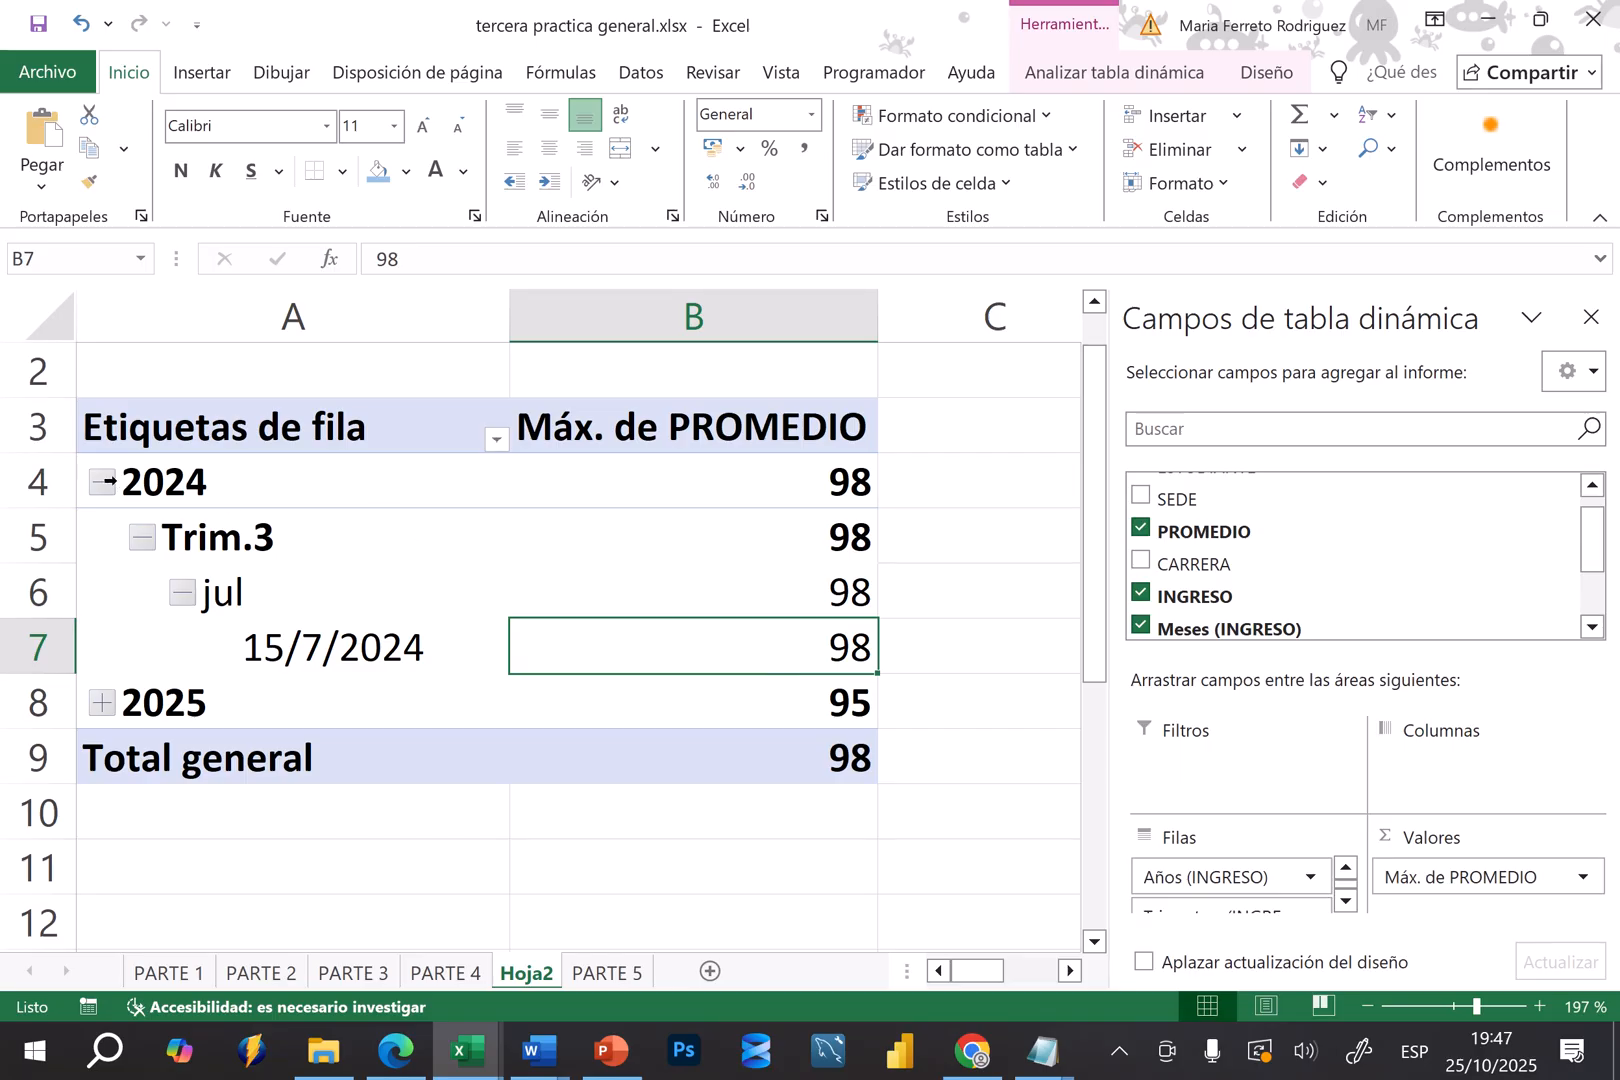
left_click(110, 482)
left_click(103, 482)
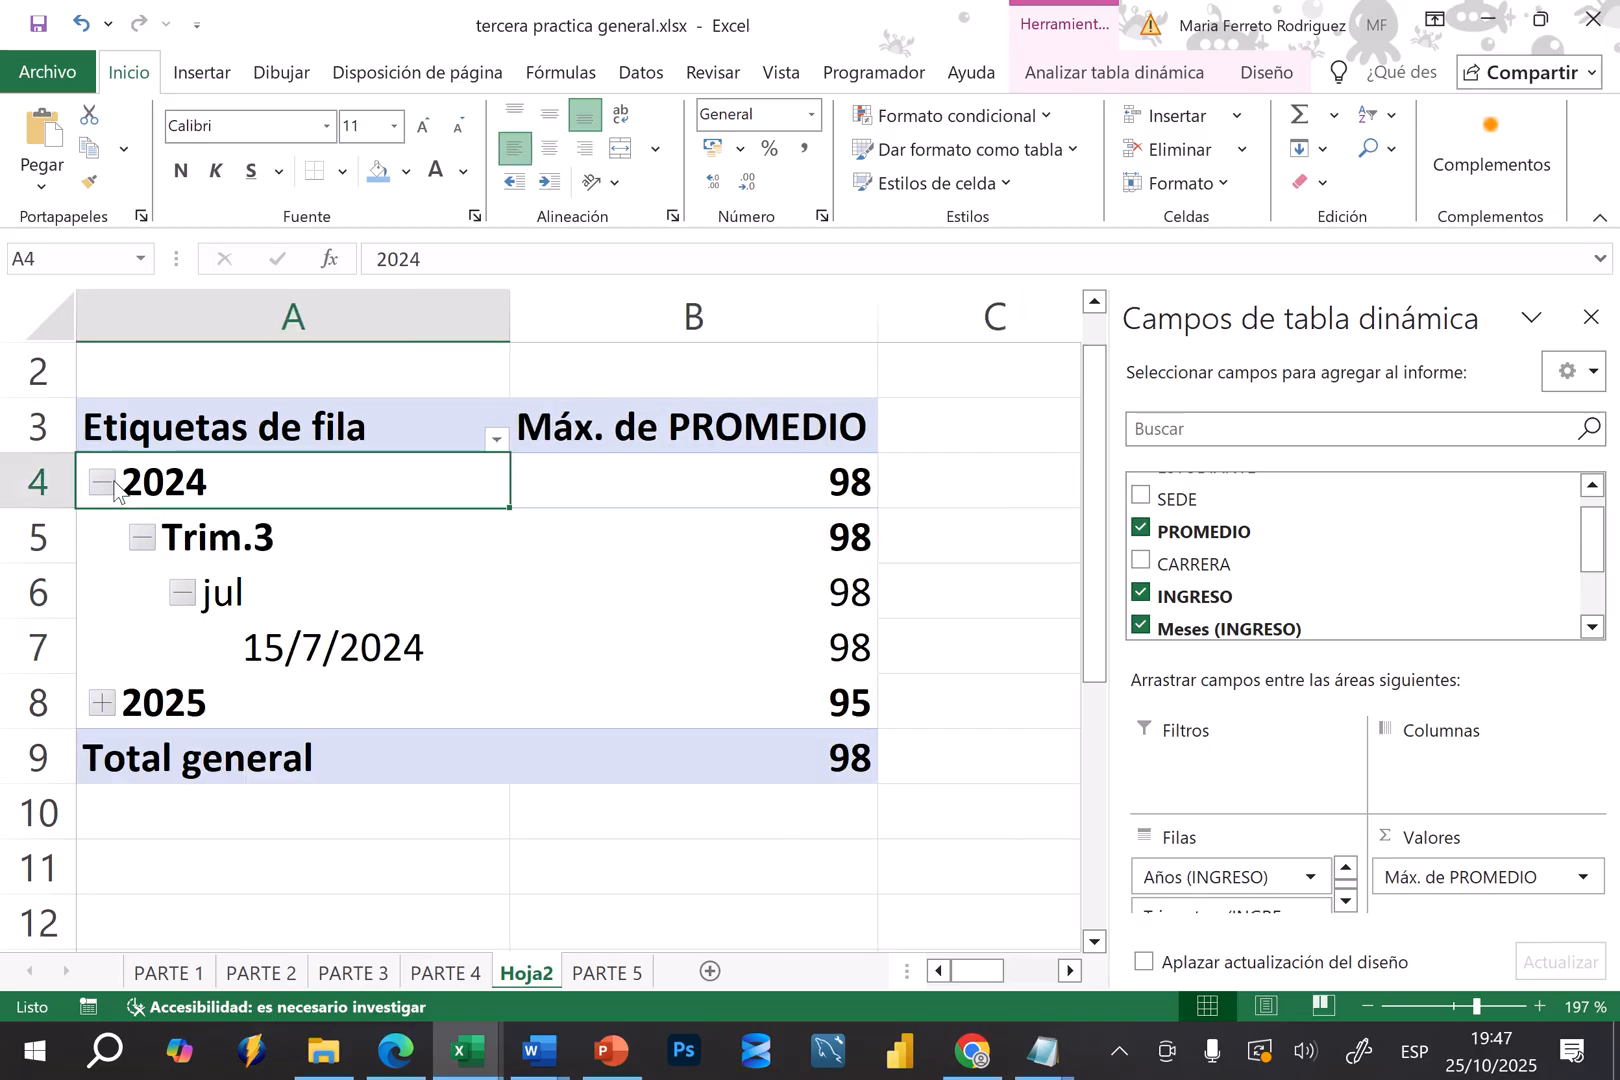
left_click(103, 482)
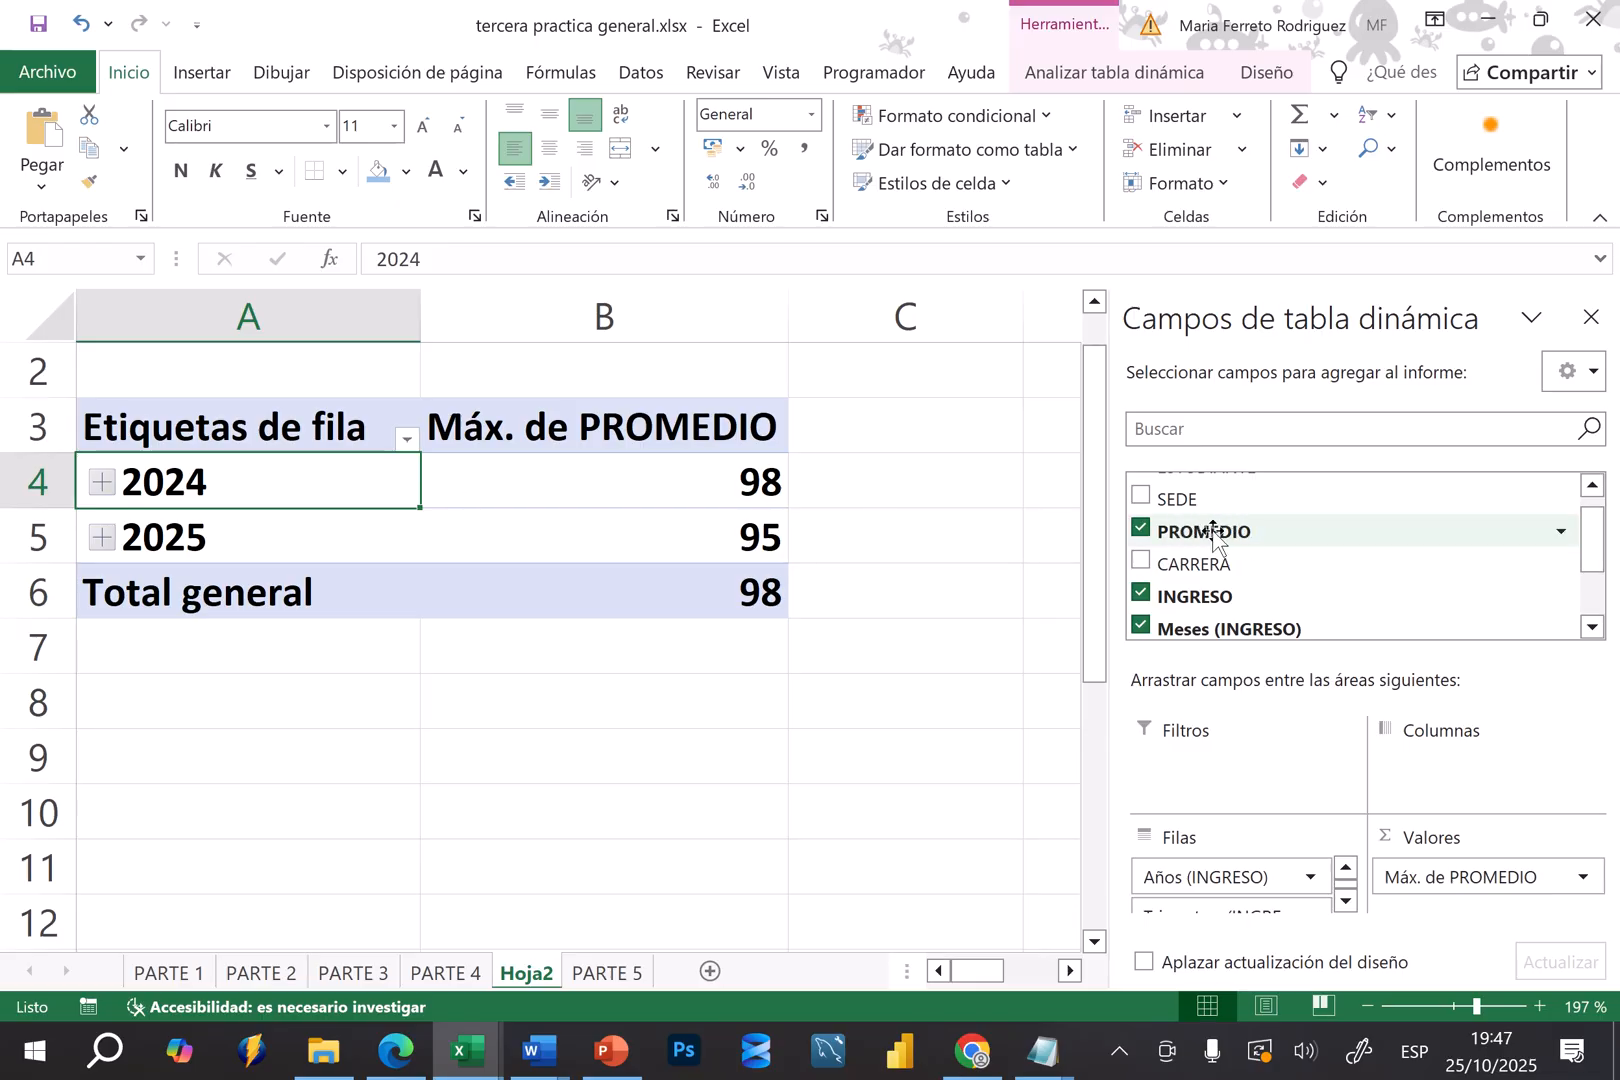
Add the PROMEDIO field to the pivot table values a second time
left_click_drag(1218, 537, 1440, 897)
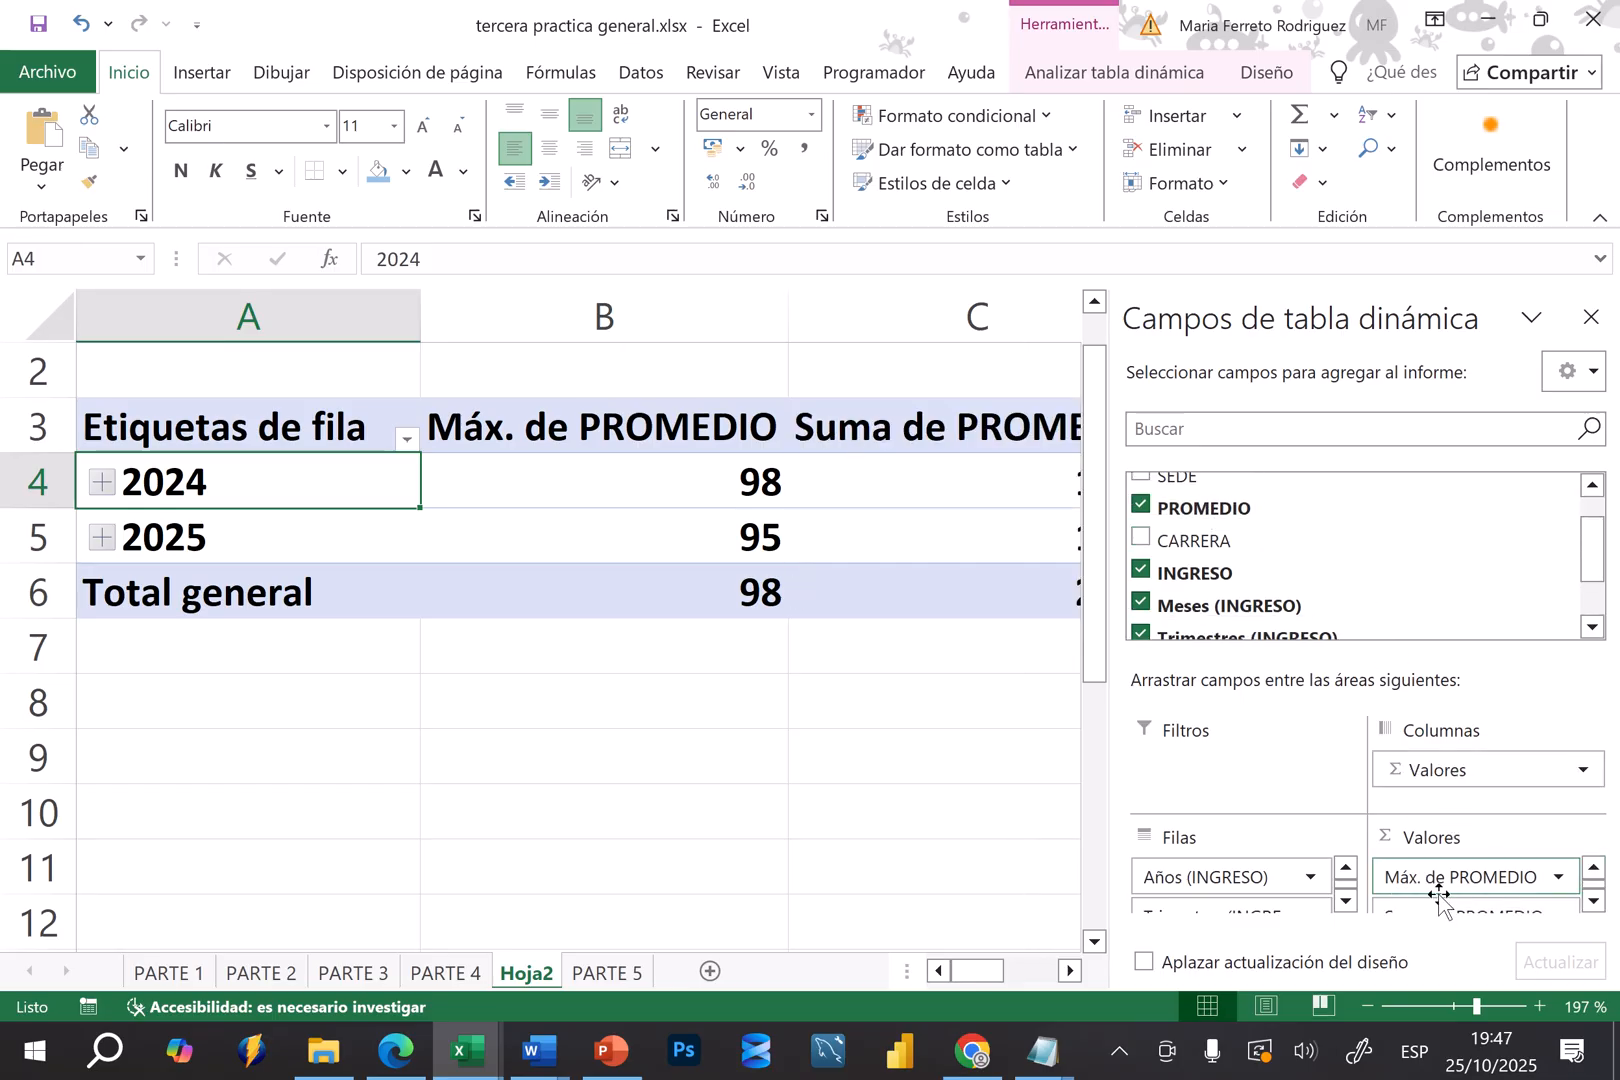
left_click(1068, 975)
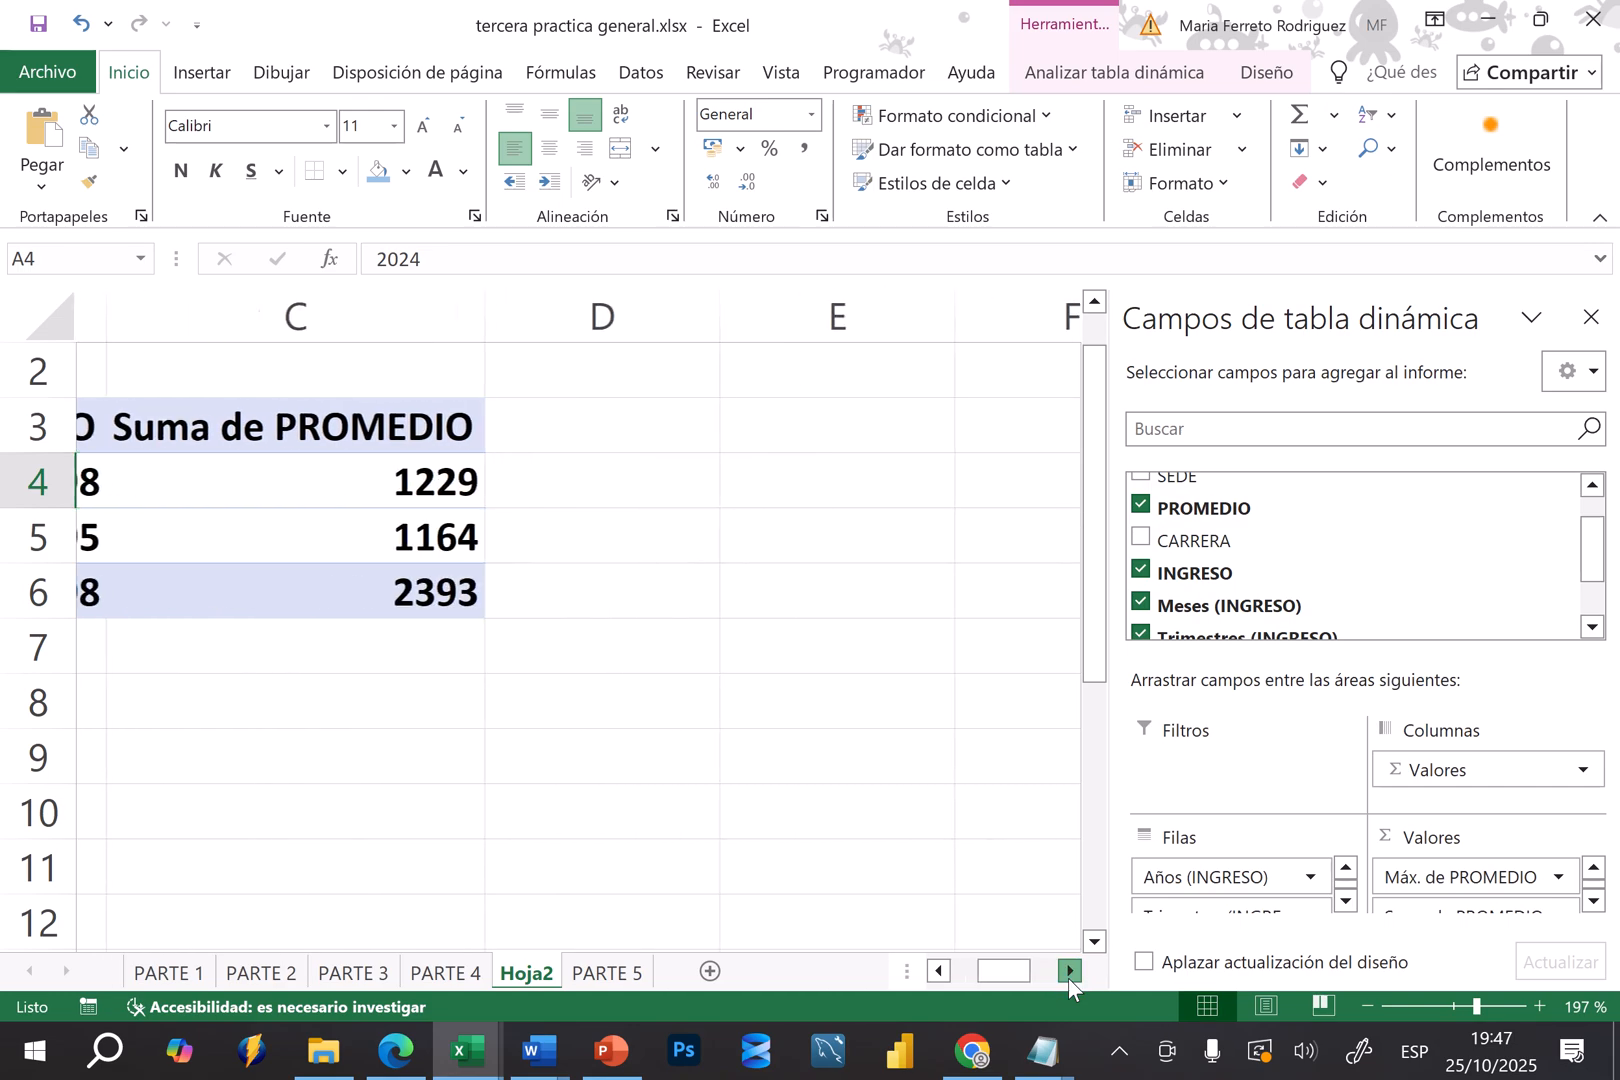
left_click(940, 972)
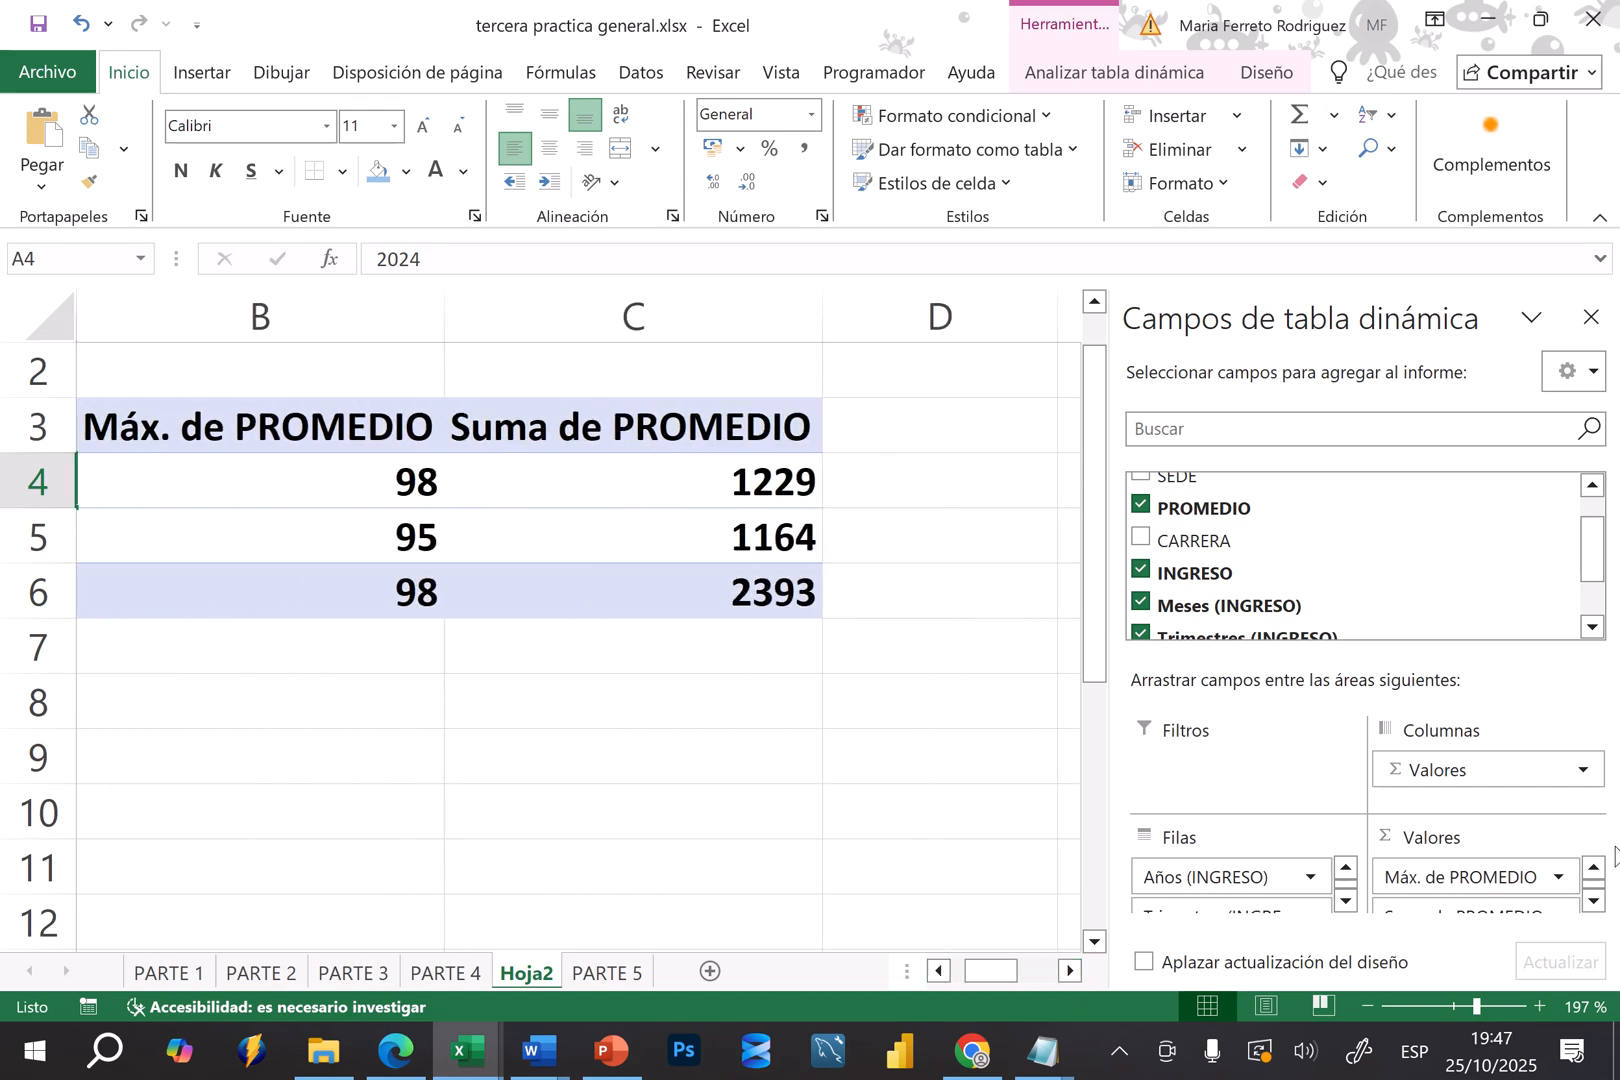
Change the second PROMEDIO value field's summary calculation to Mín
left_click(1593, 905)
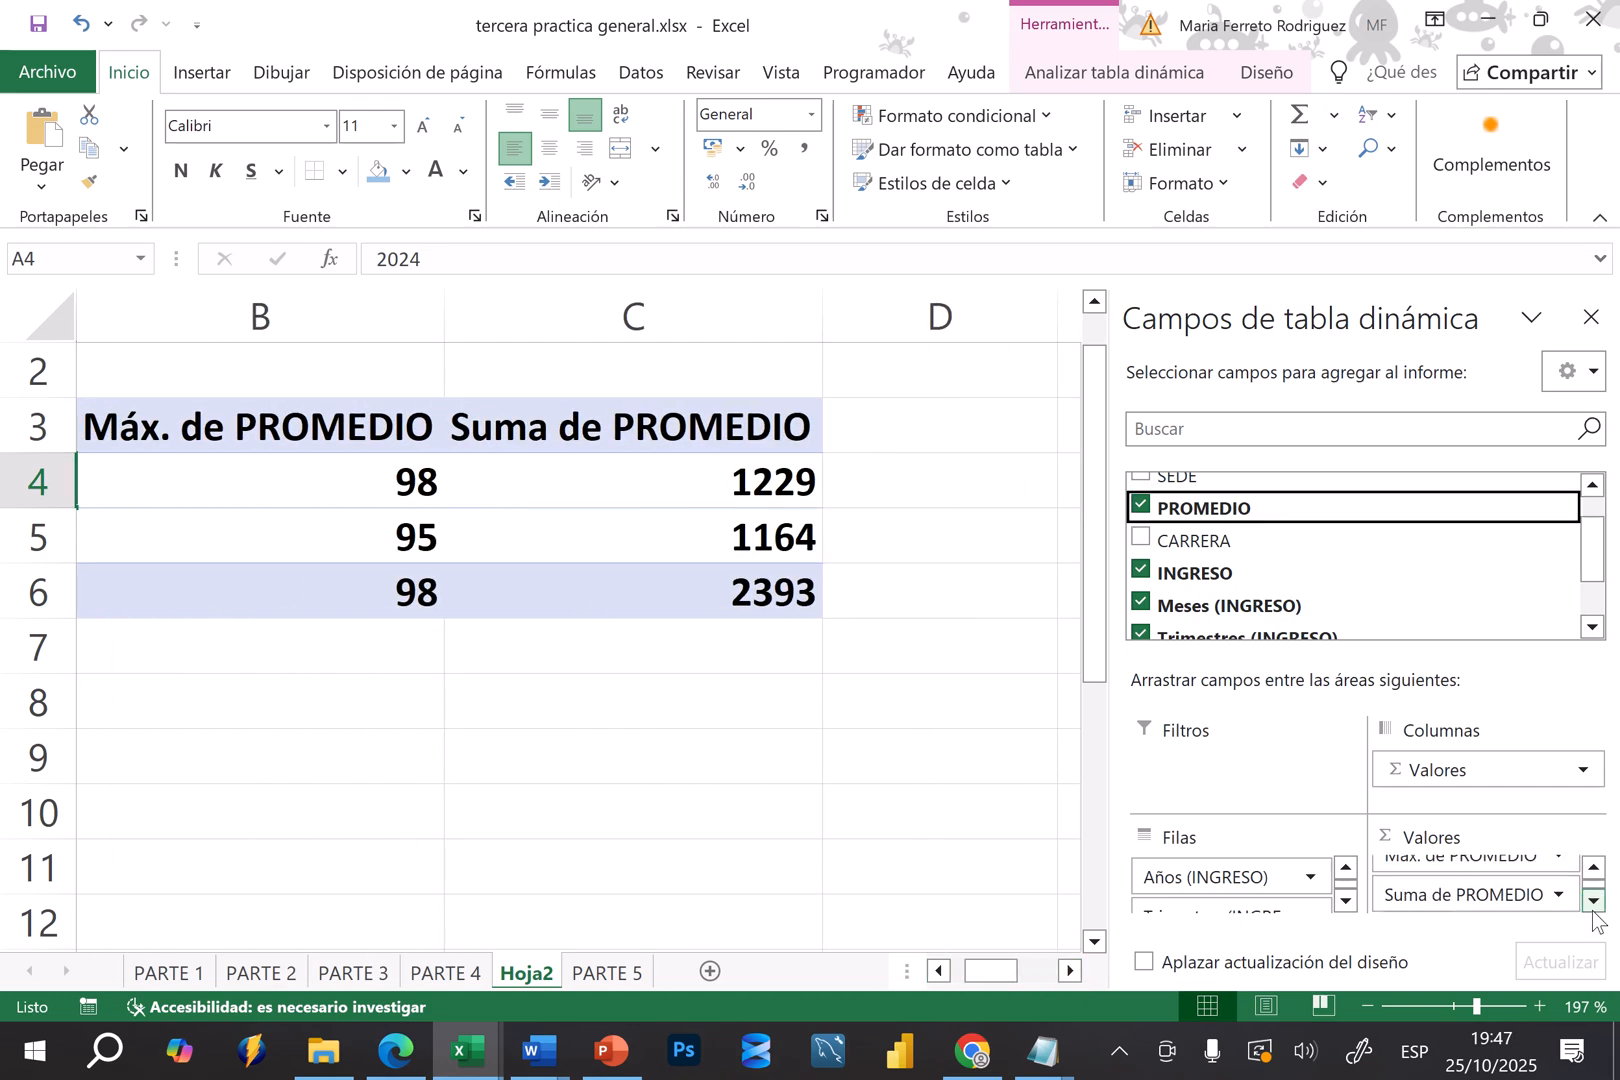
left_click(1526, 902)
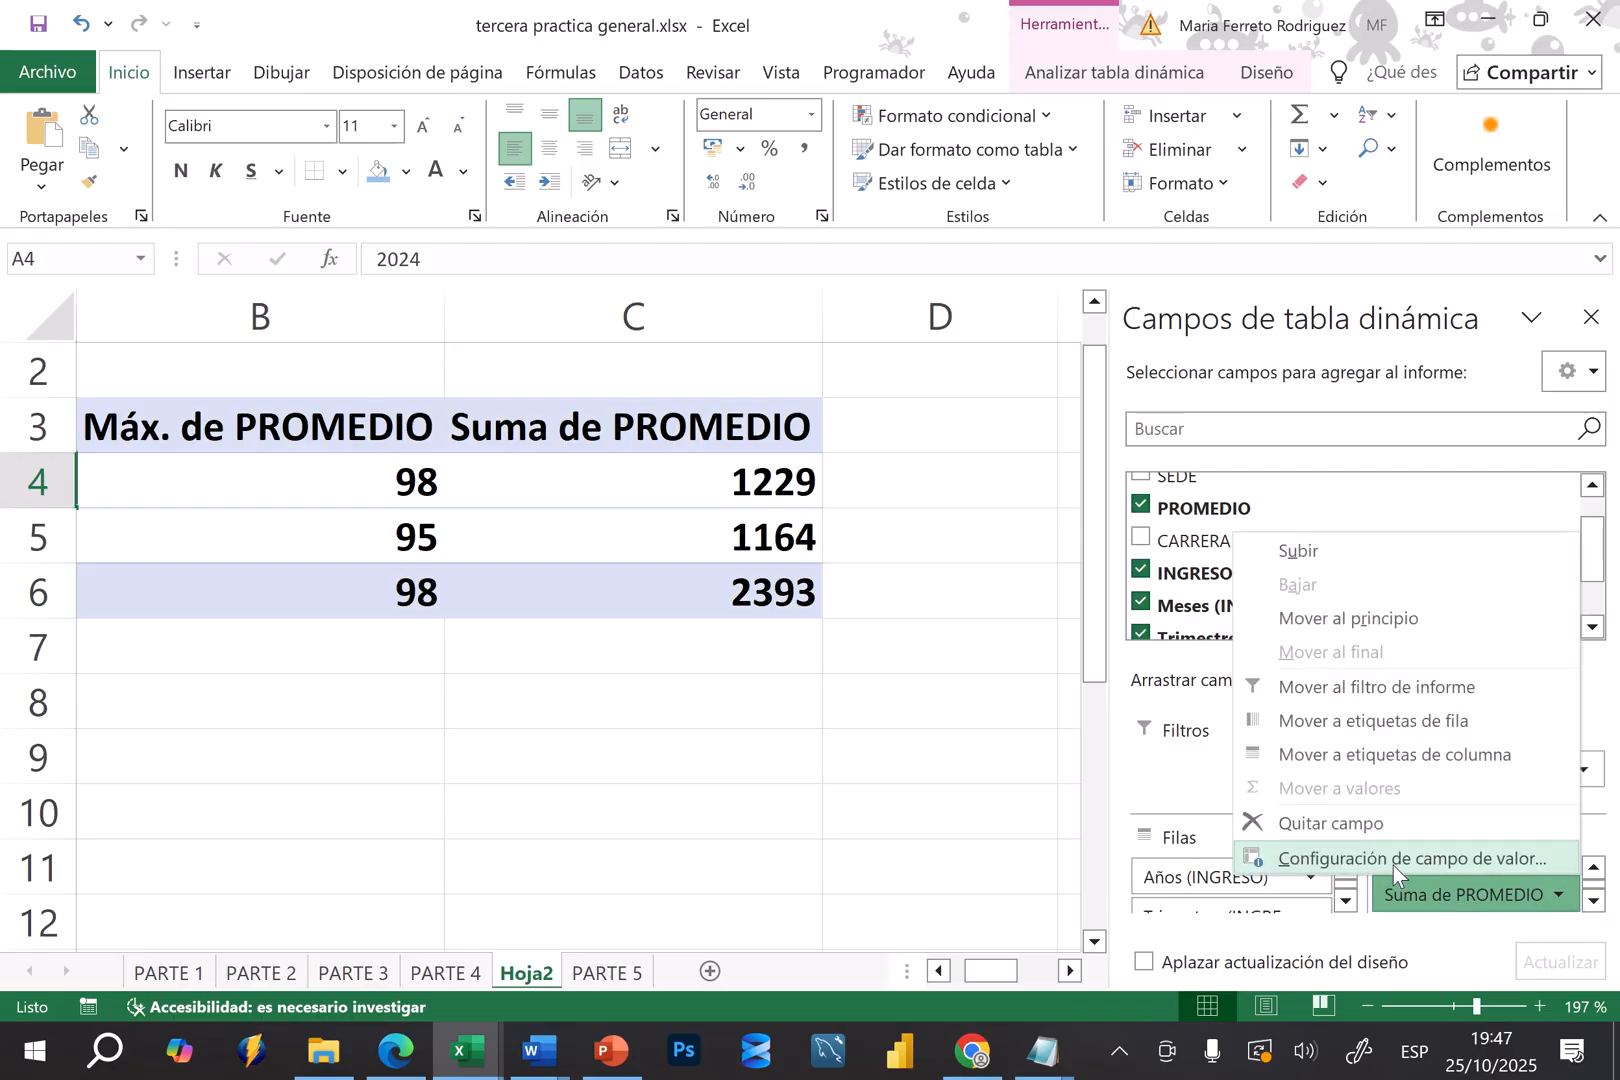
left_click(1393, 862)
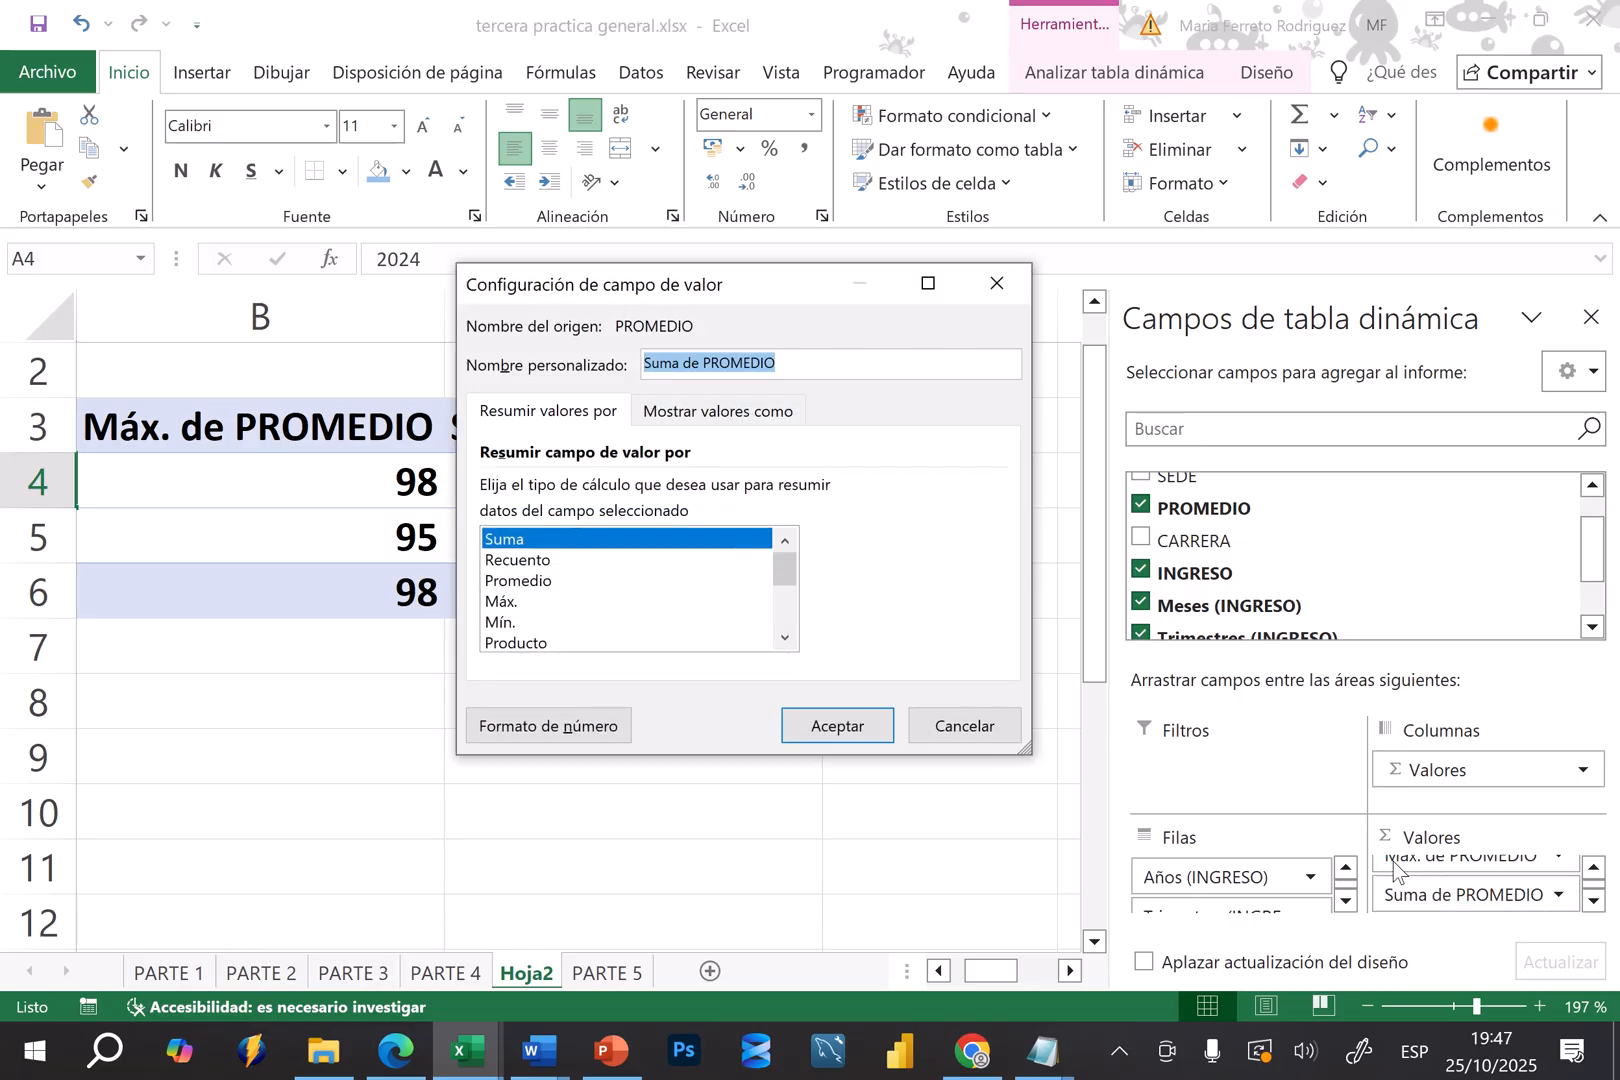
left_click(510, 624)
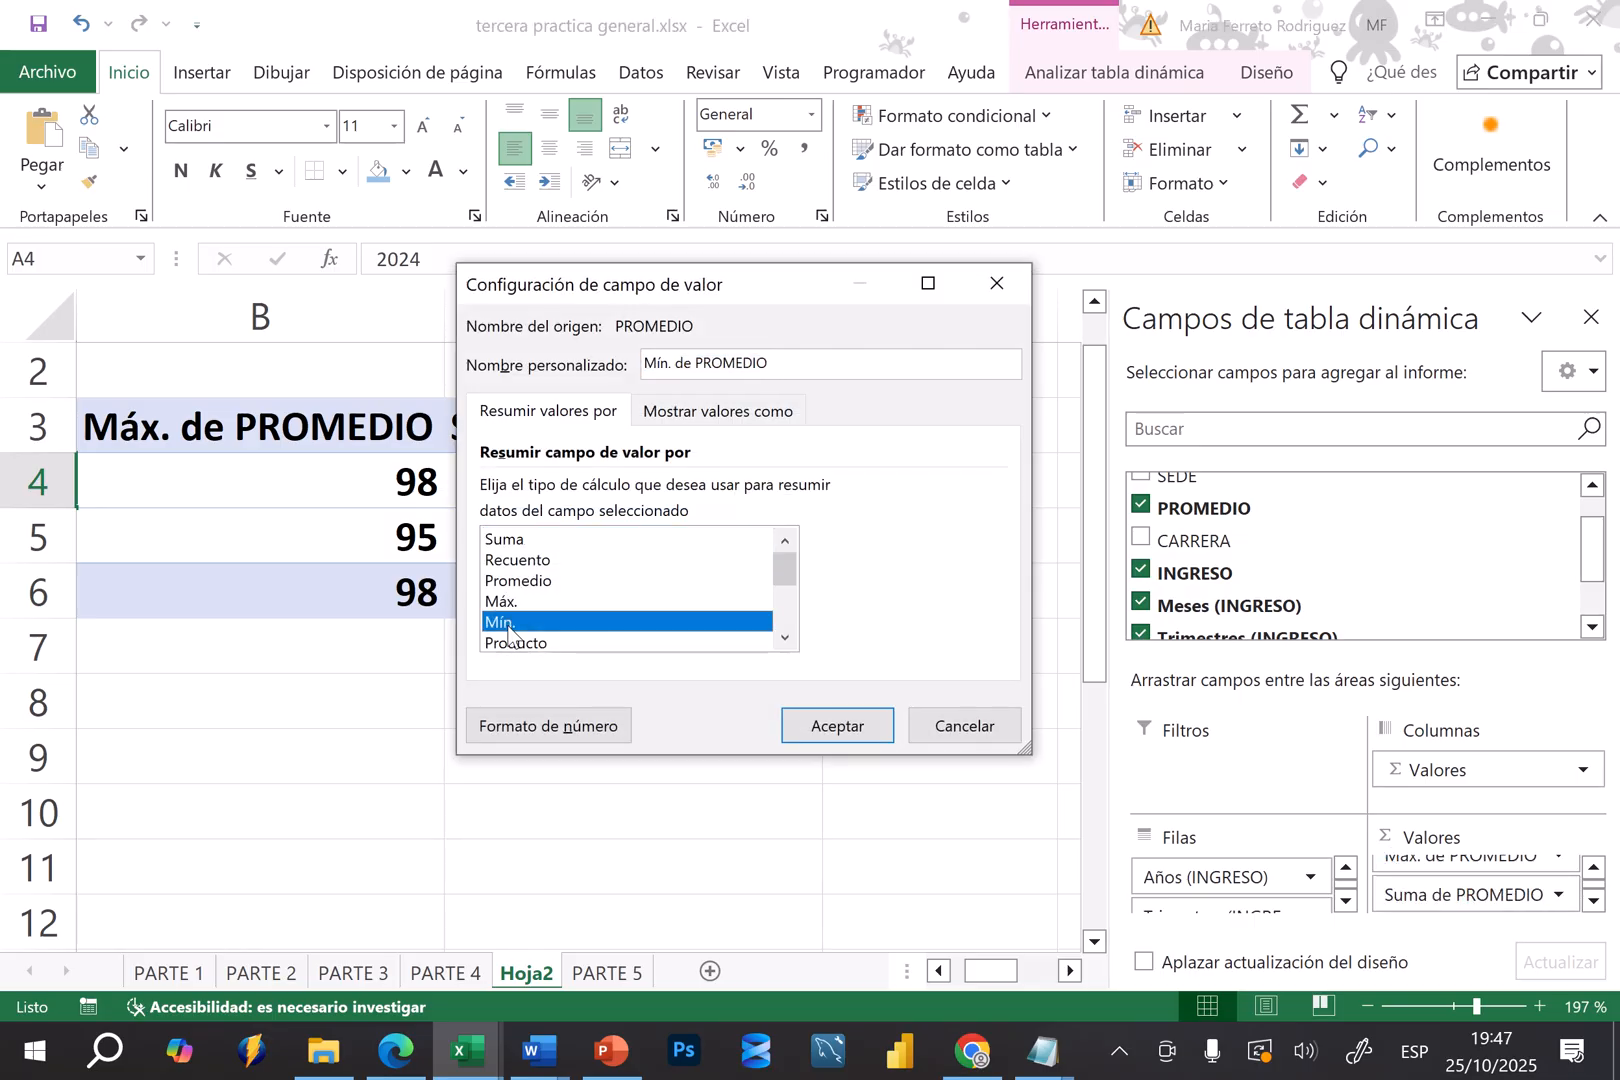
left_click(818, 729)
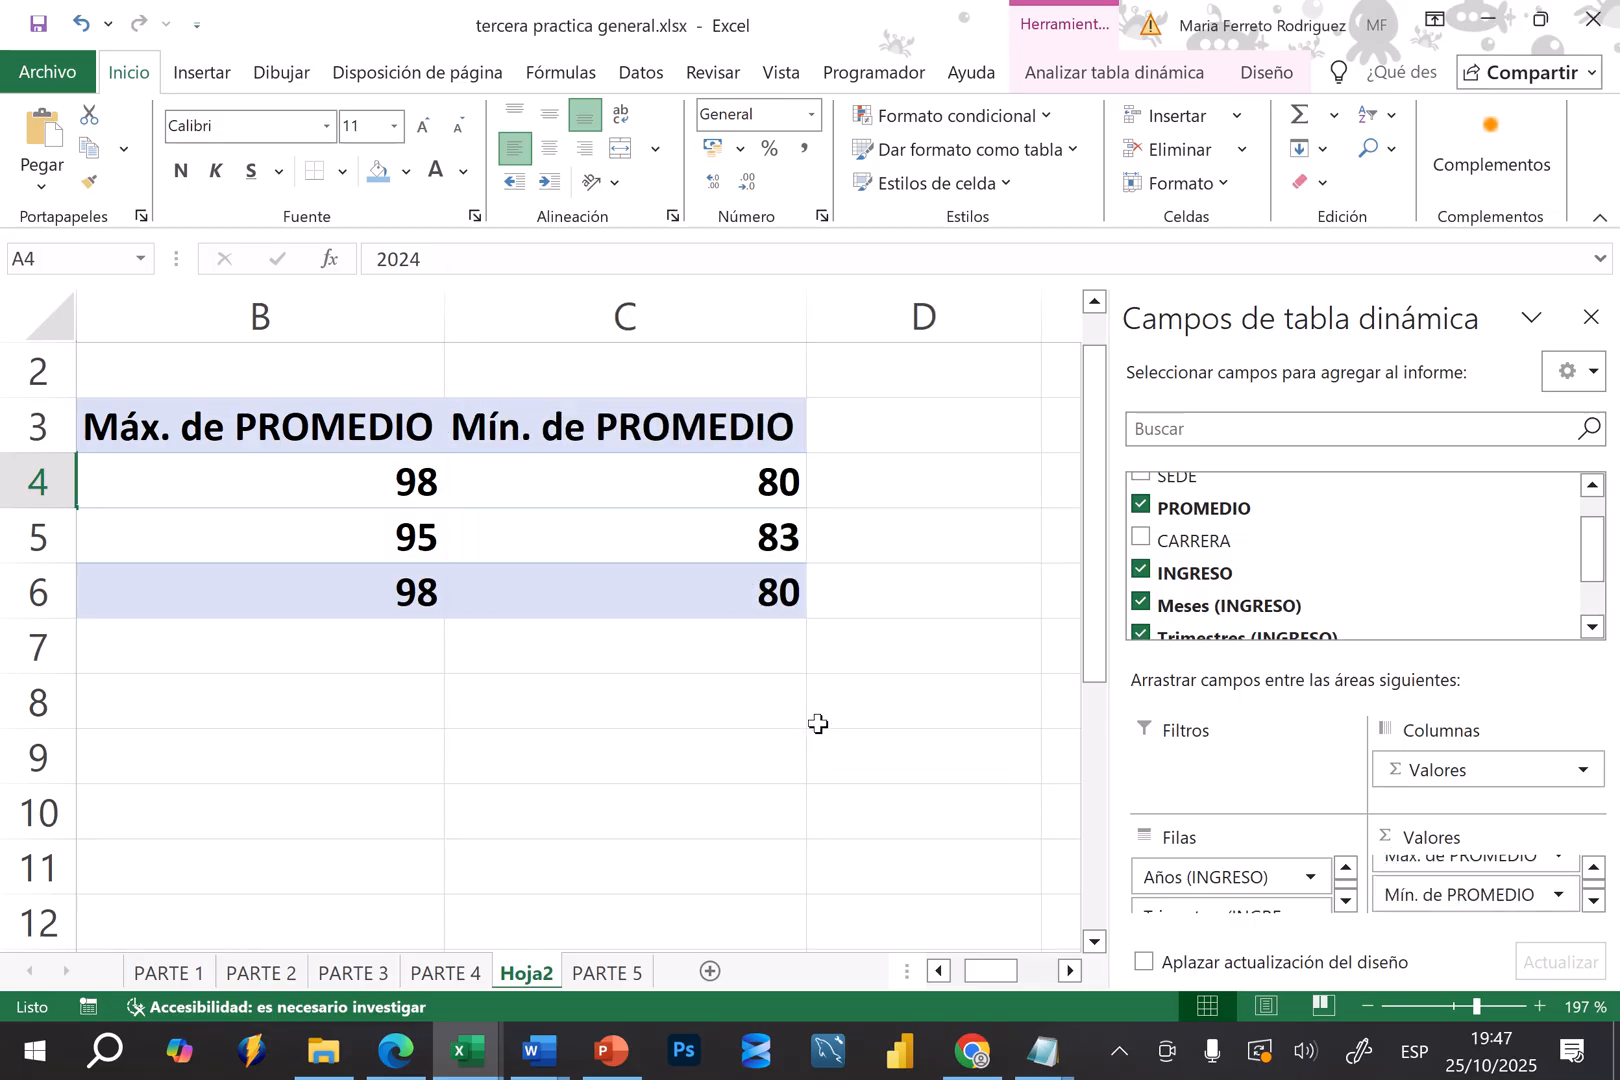
Expand the 2025 row through Trim.1 to ene and its dates, and collapse it back to the year
mouse_move(980, 970)
left_mouse_down()
mouse_move(944, 978)
mouse_move(1018, 972)
mouse_move(975, 978)
left_mouse_up()
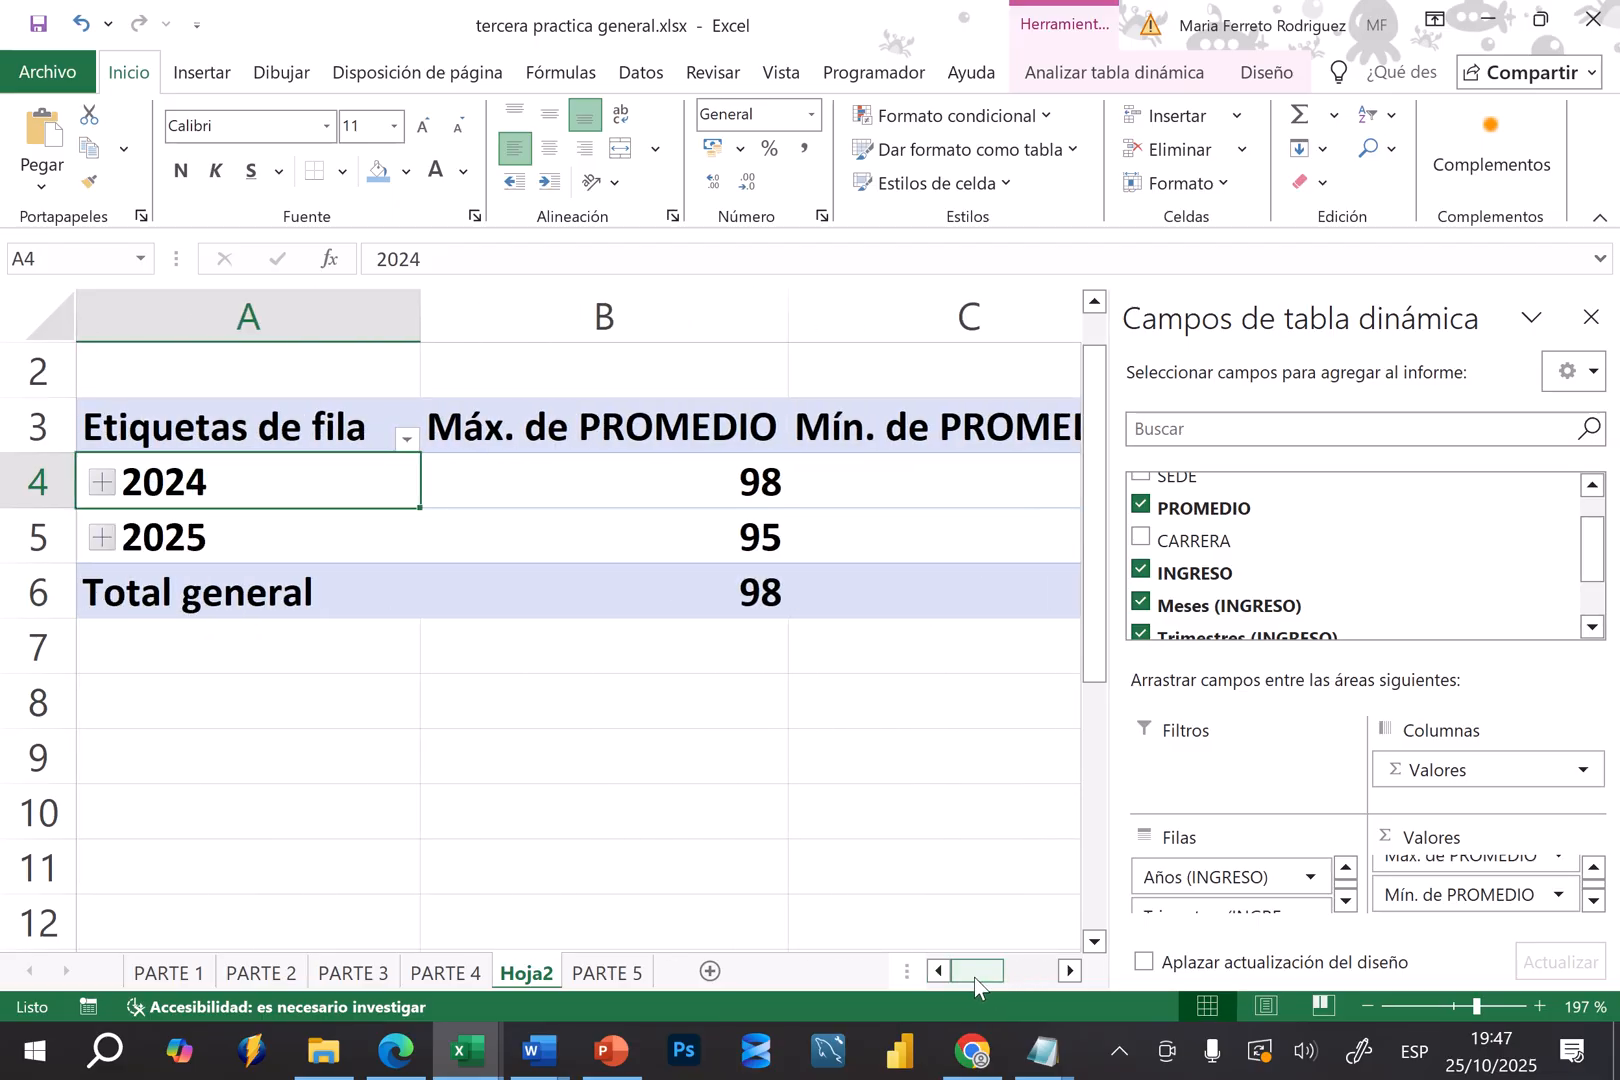
left_click(101, 538)
left_click(142, 595)
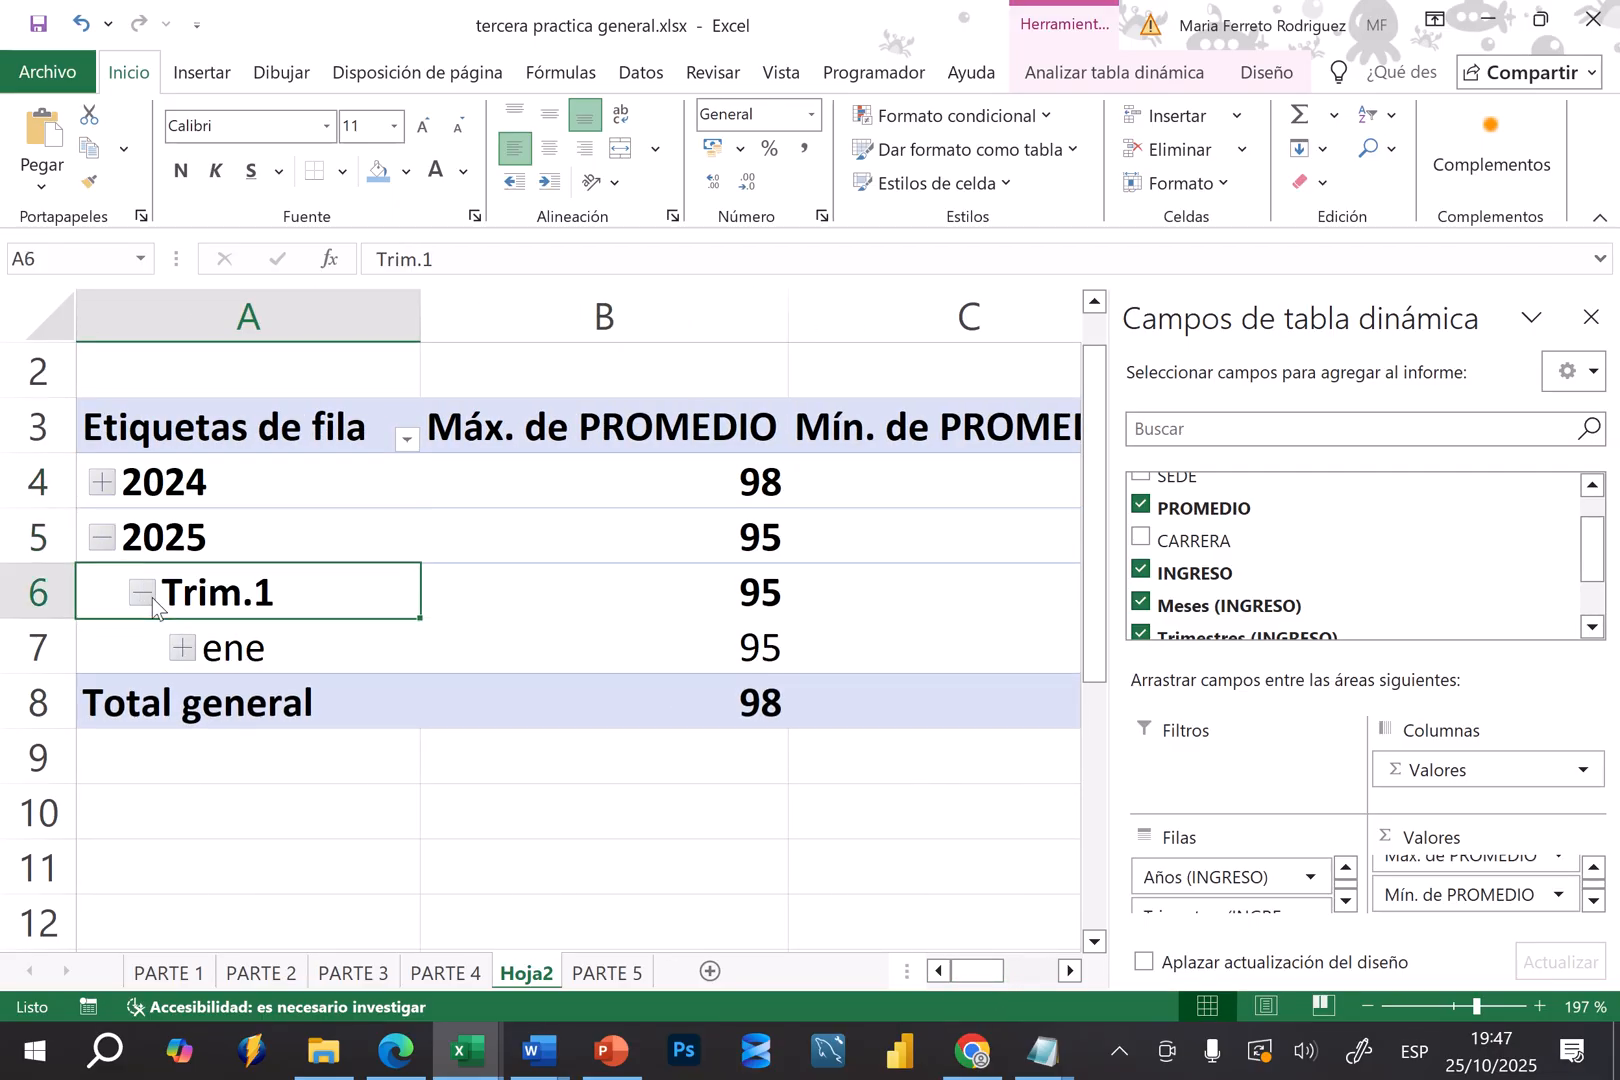
left_click(182, 648)
left_click(182, 650)
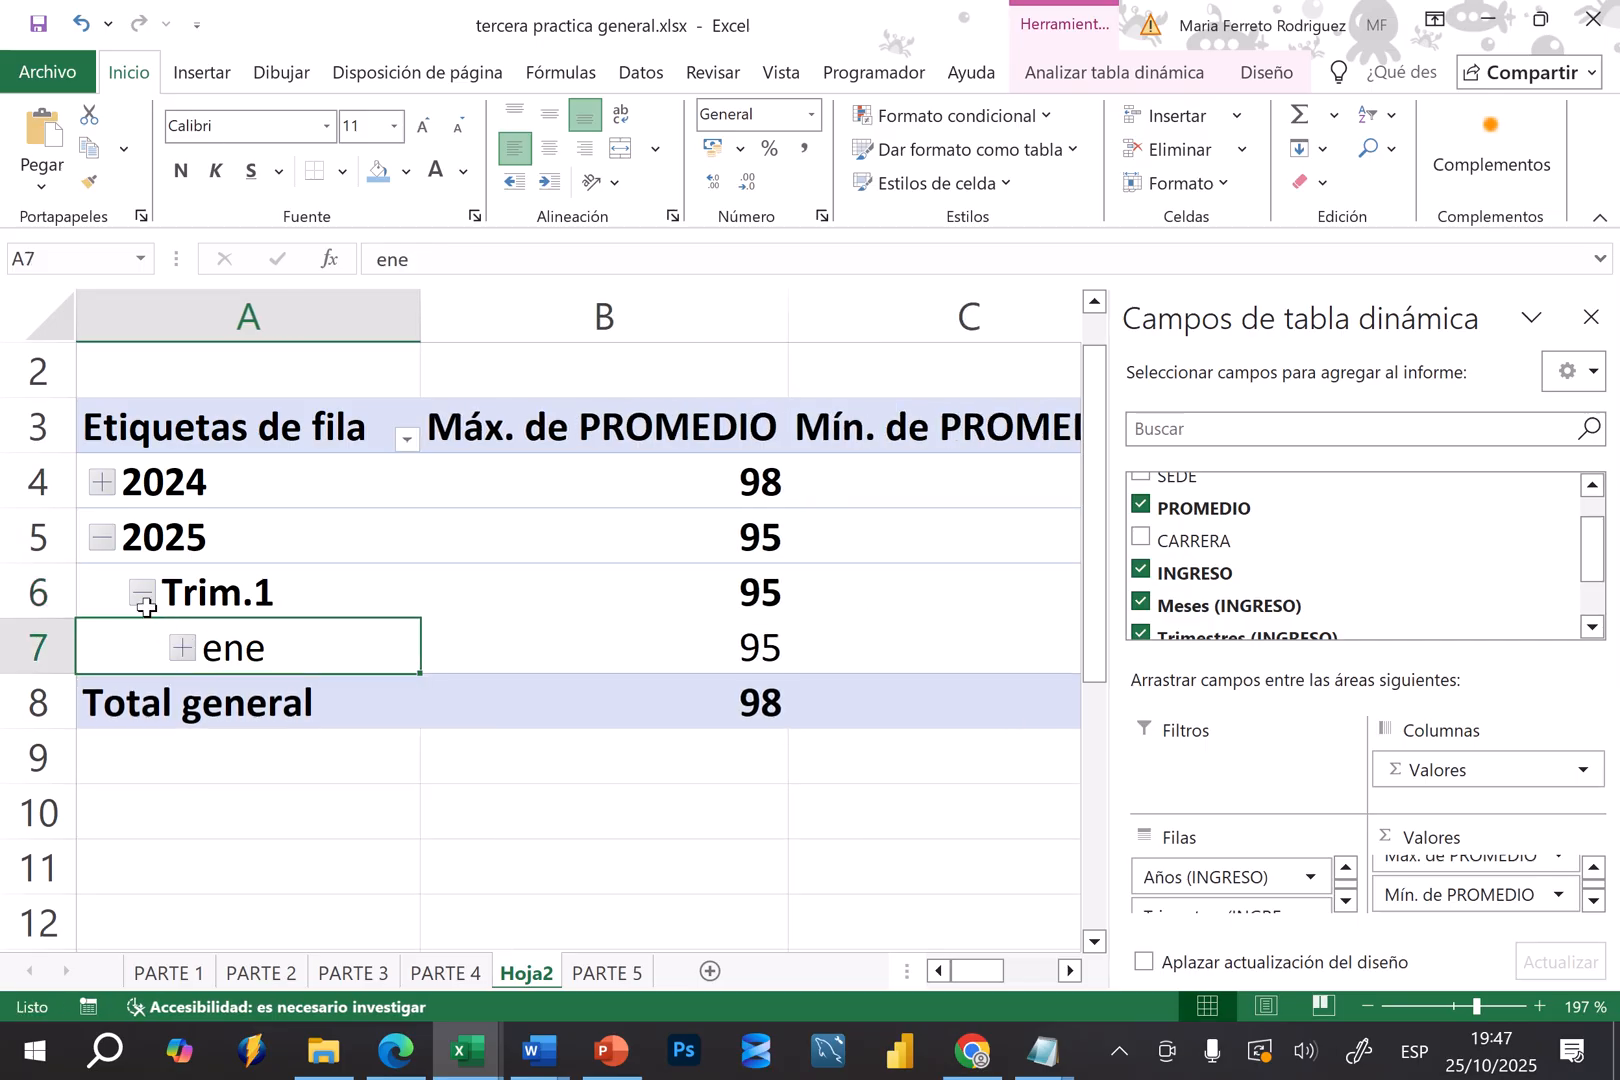
left_click(142, 594)
left_click(102, 539)
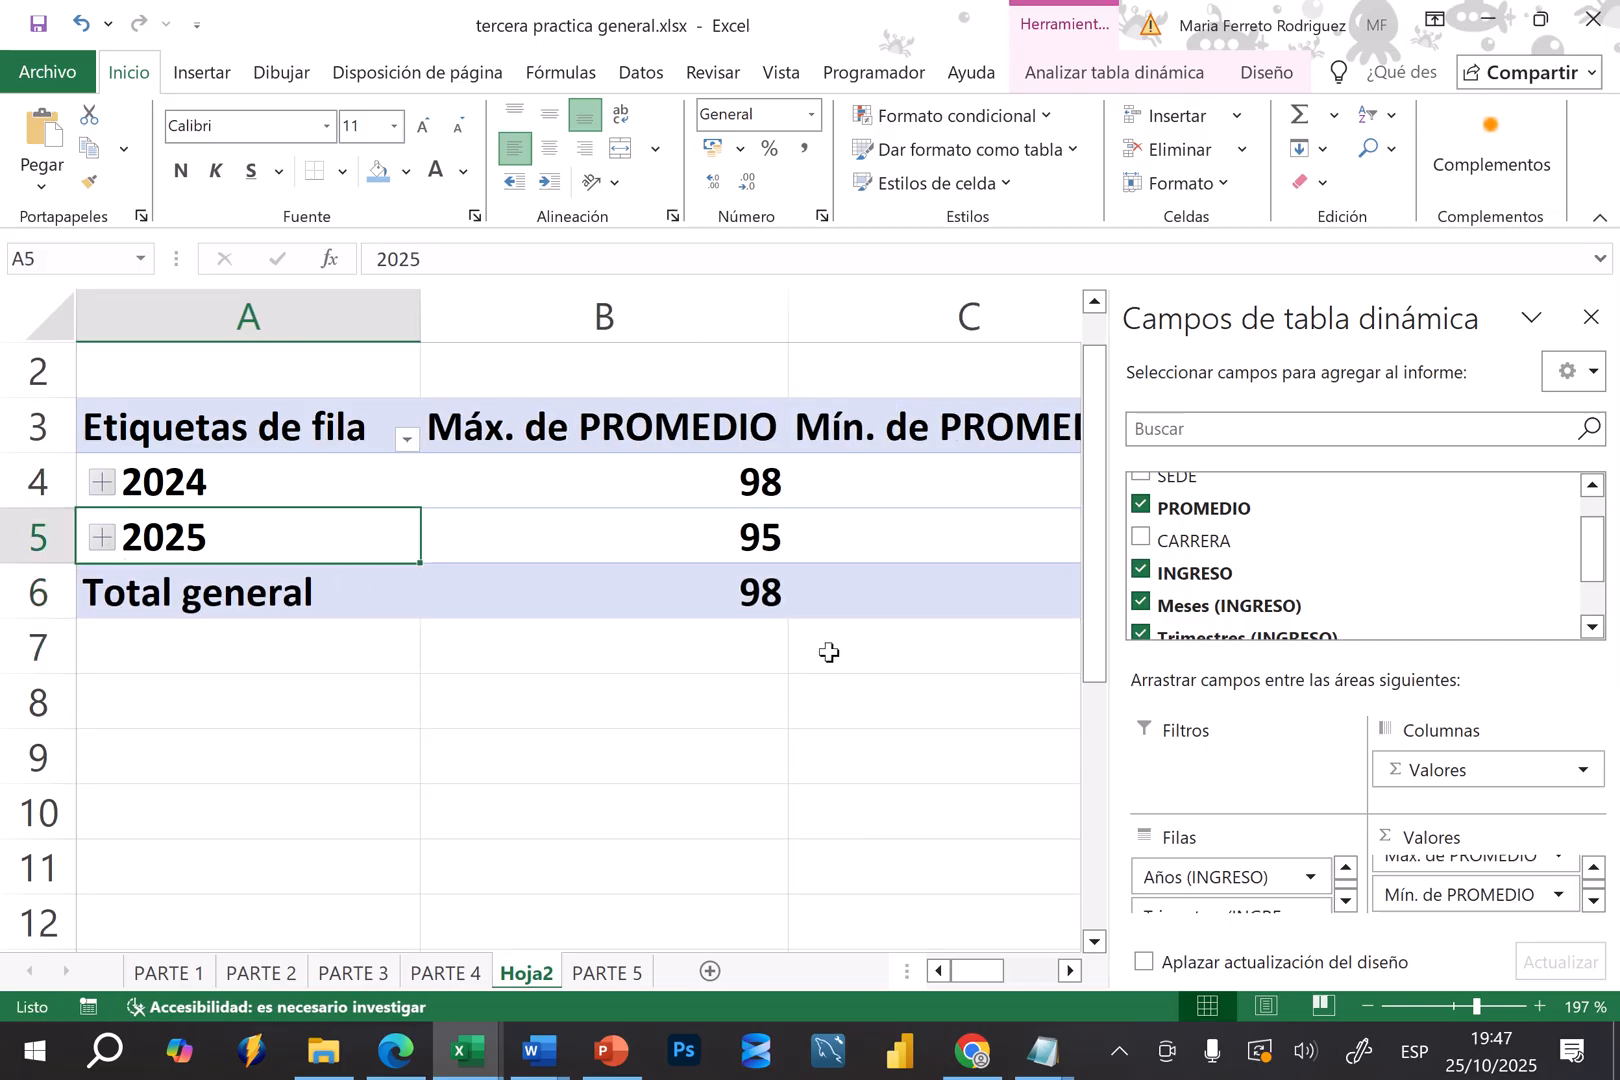
Remove the Meses, Trimestres and Años groupings of INGRESO from the pivot table, leaving only the entry dates as rows
left_click(1347, 904)
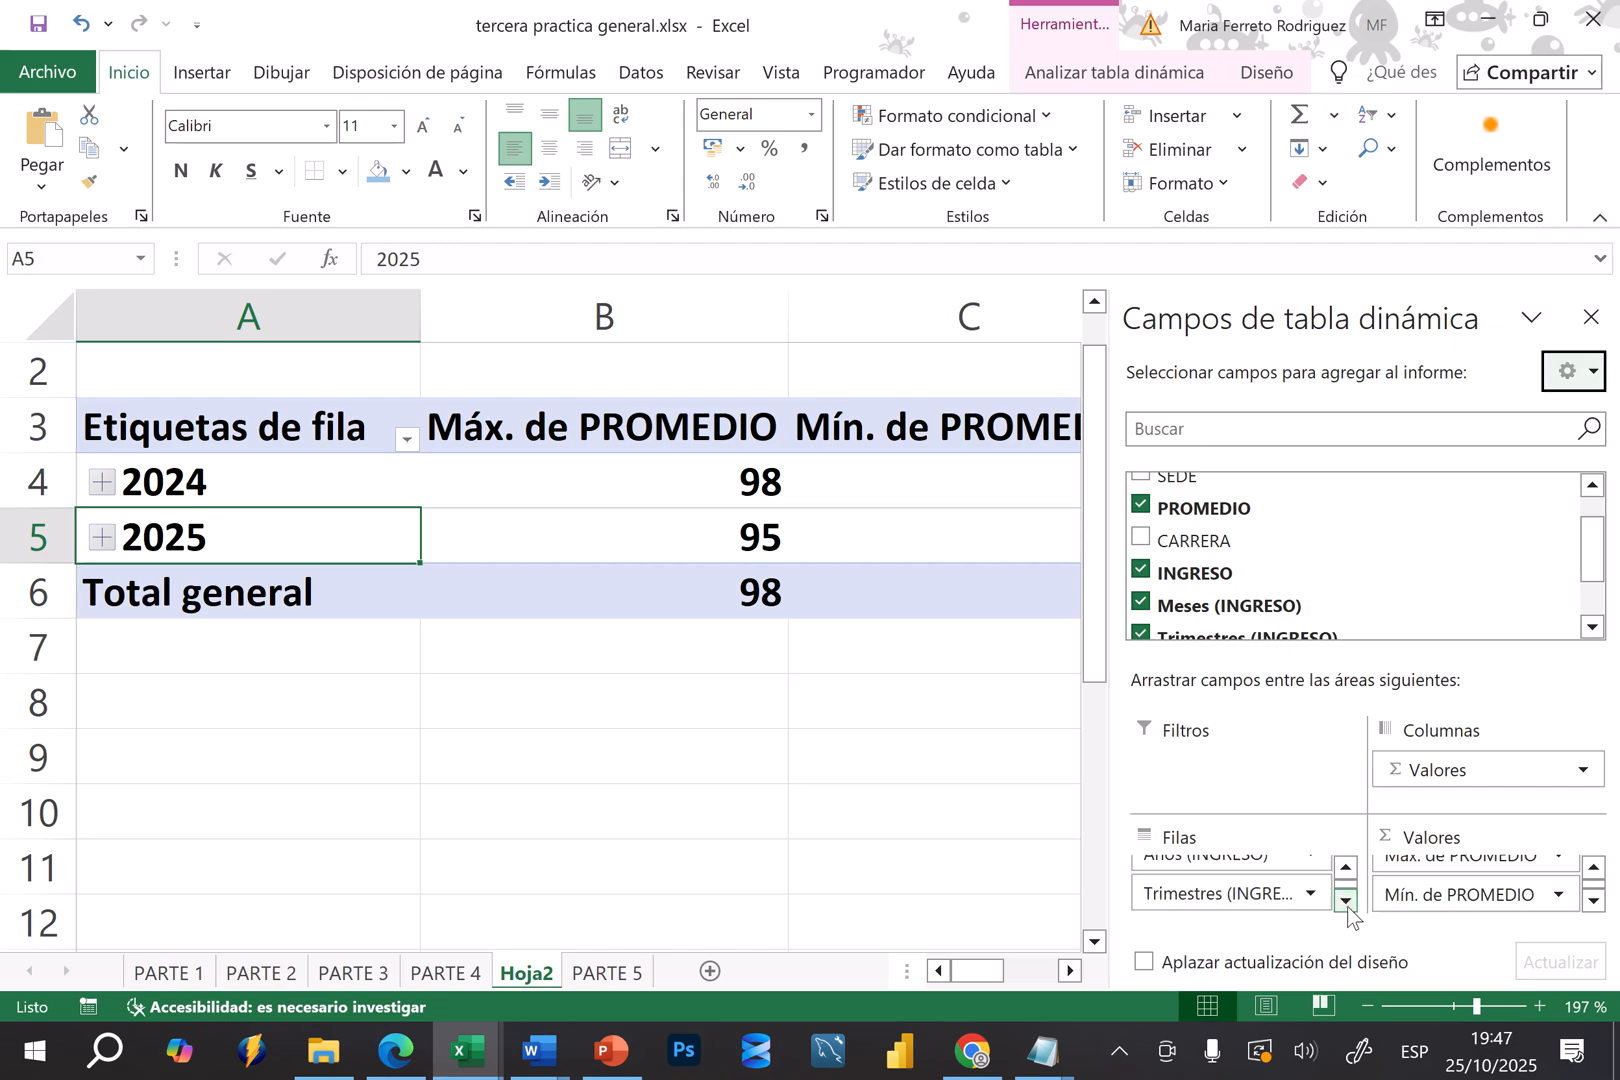
left_click(1347, 904)
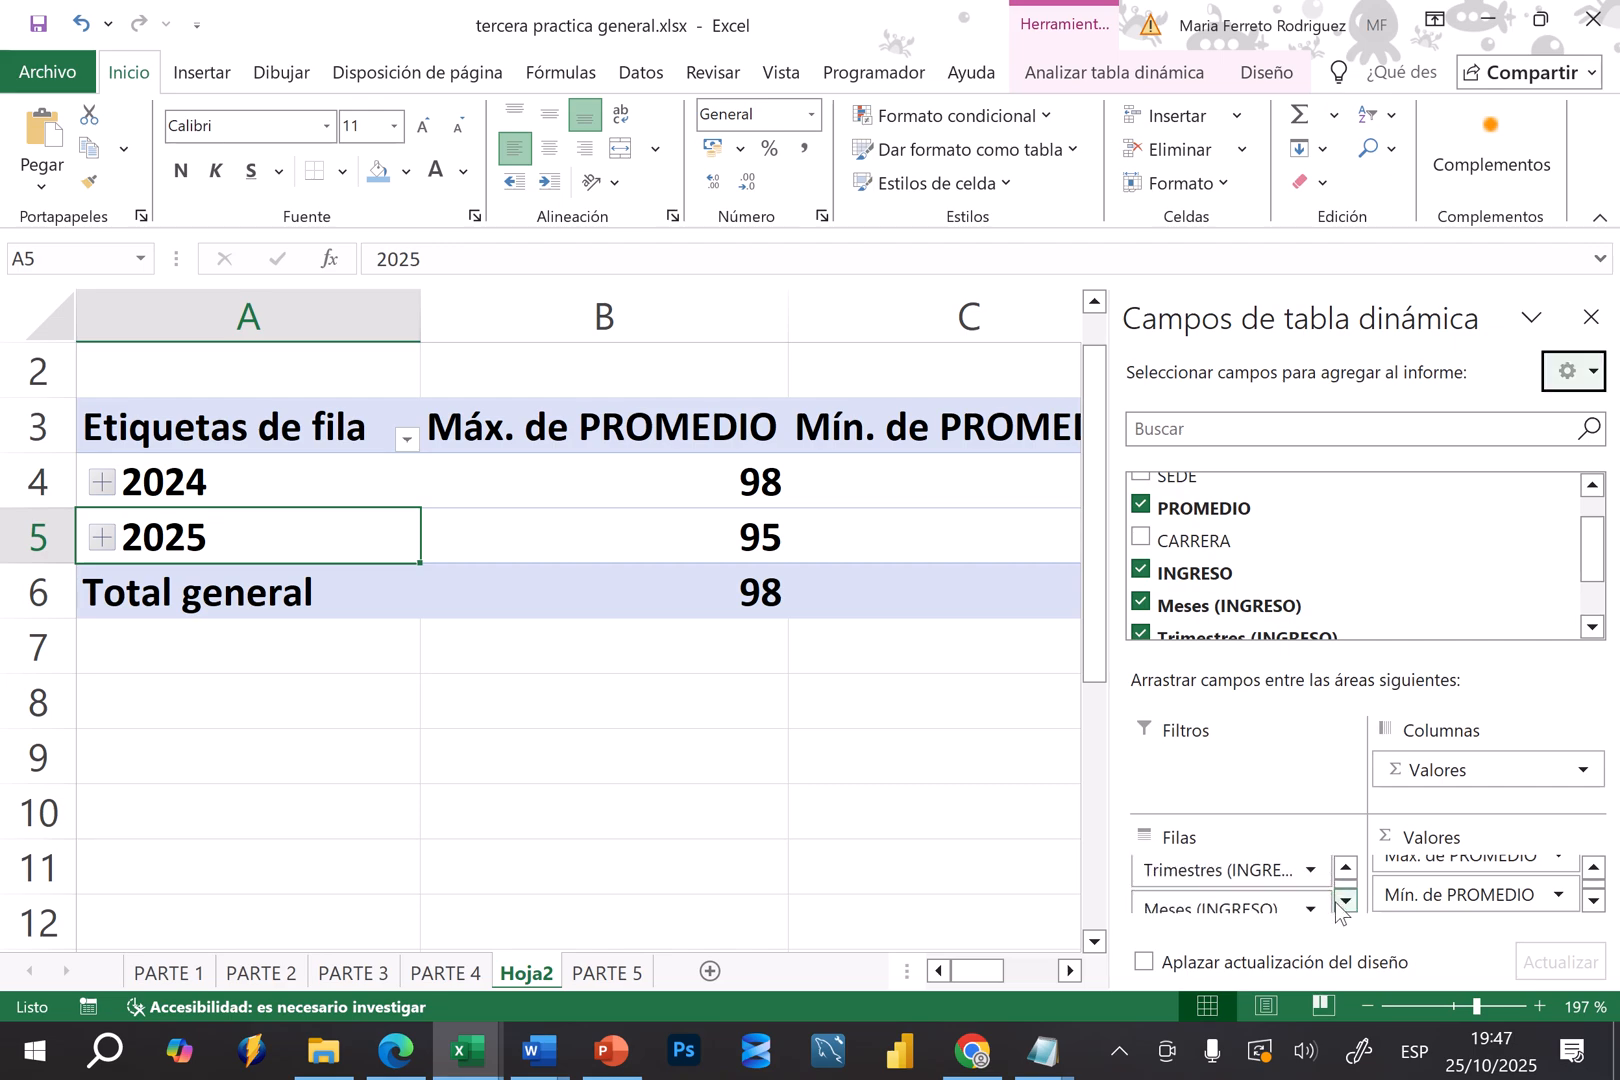
left_click(1347, 902)
left_click(1346, 867)
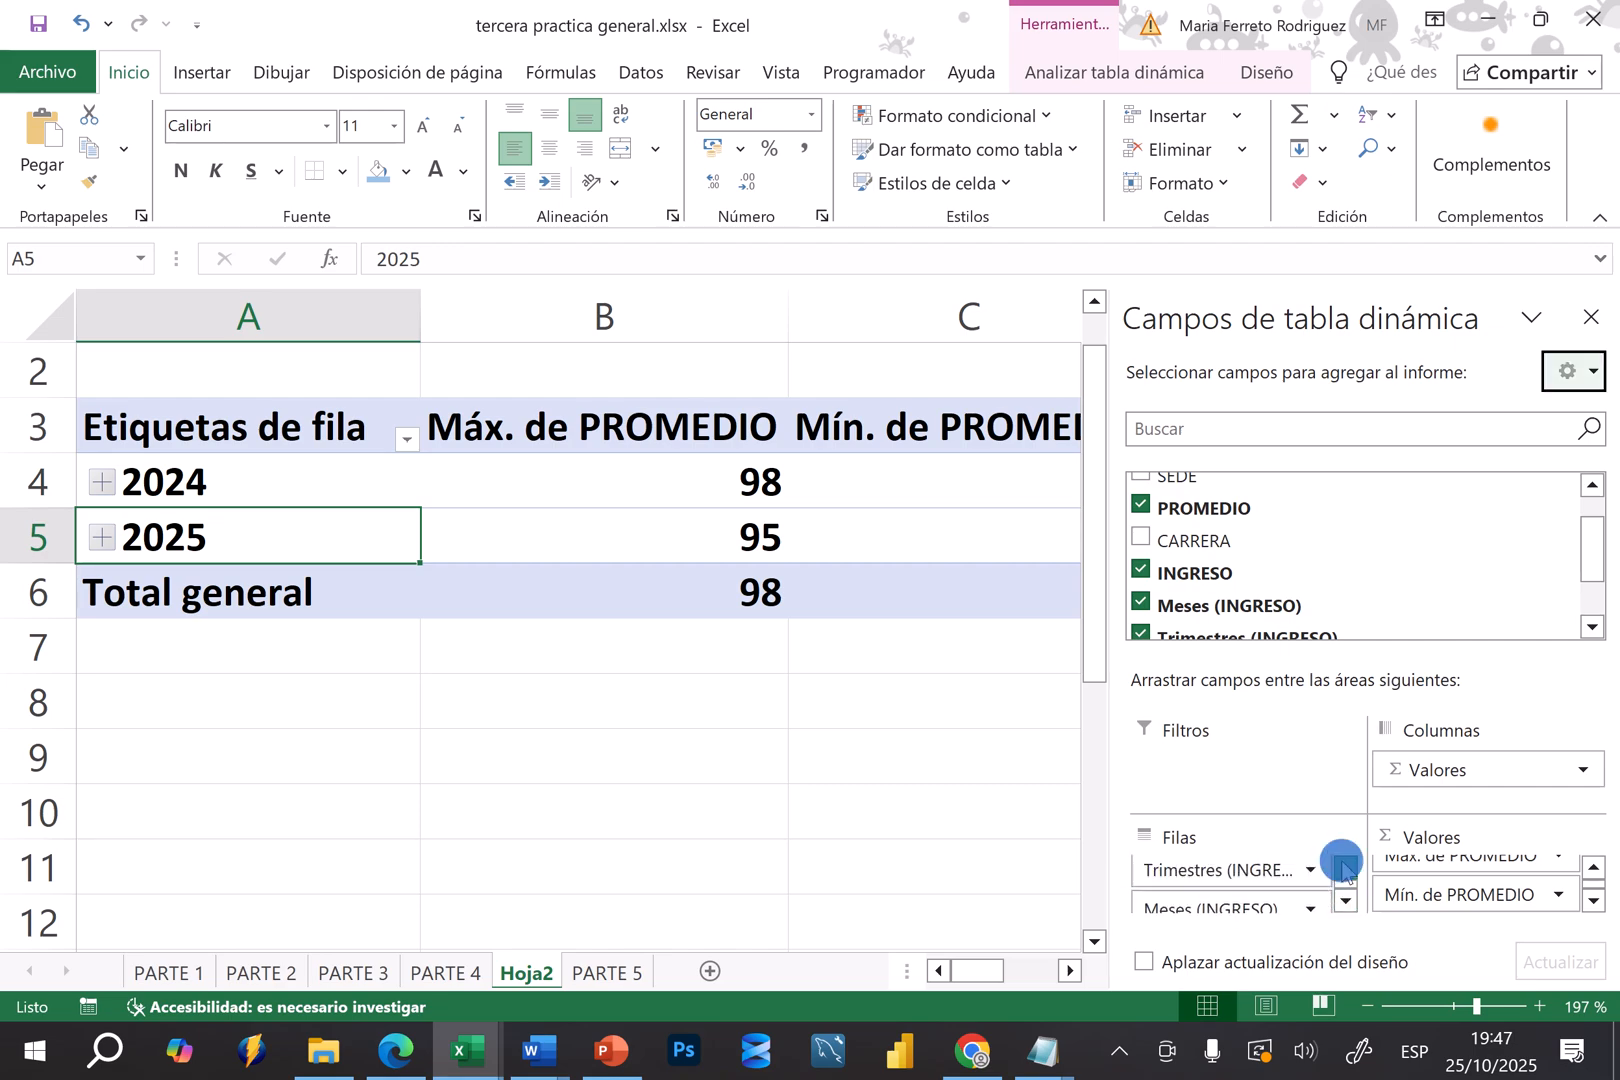
left_click(1591, 624)
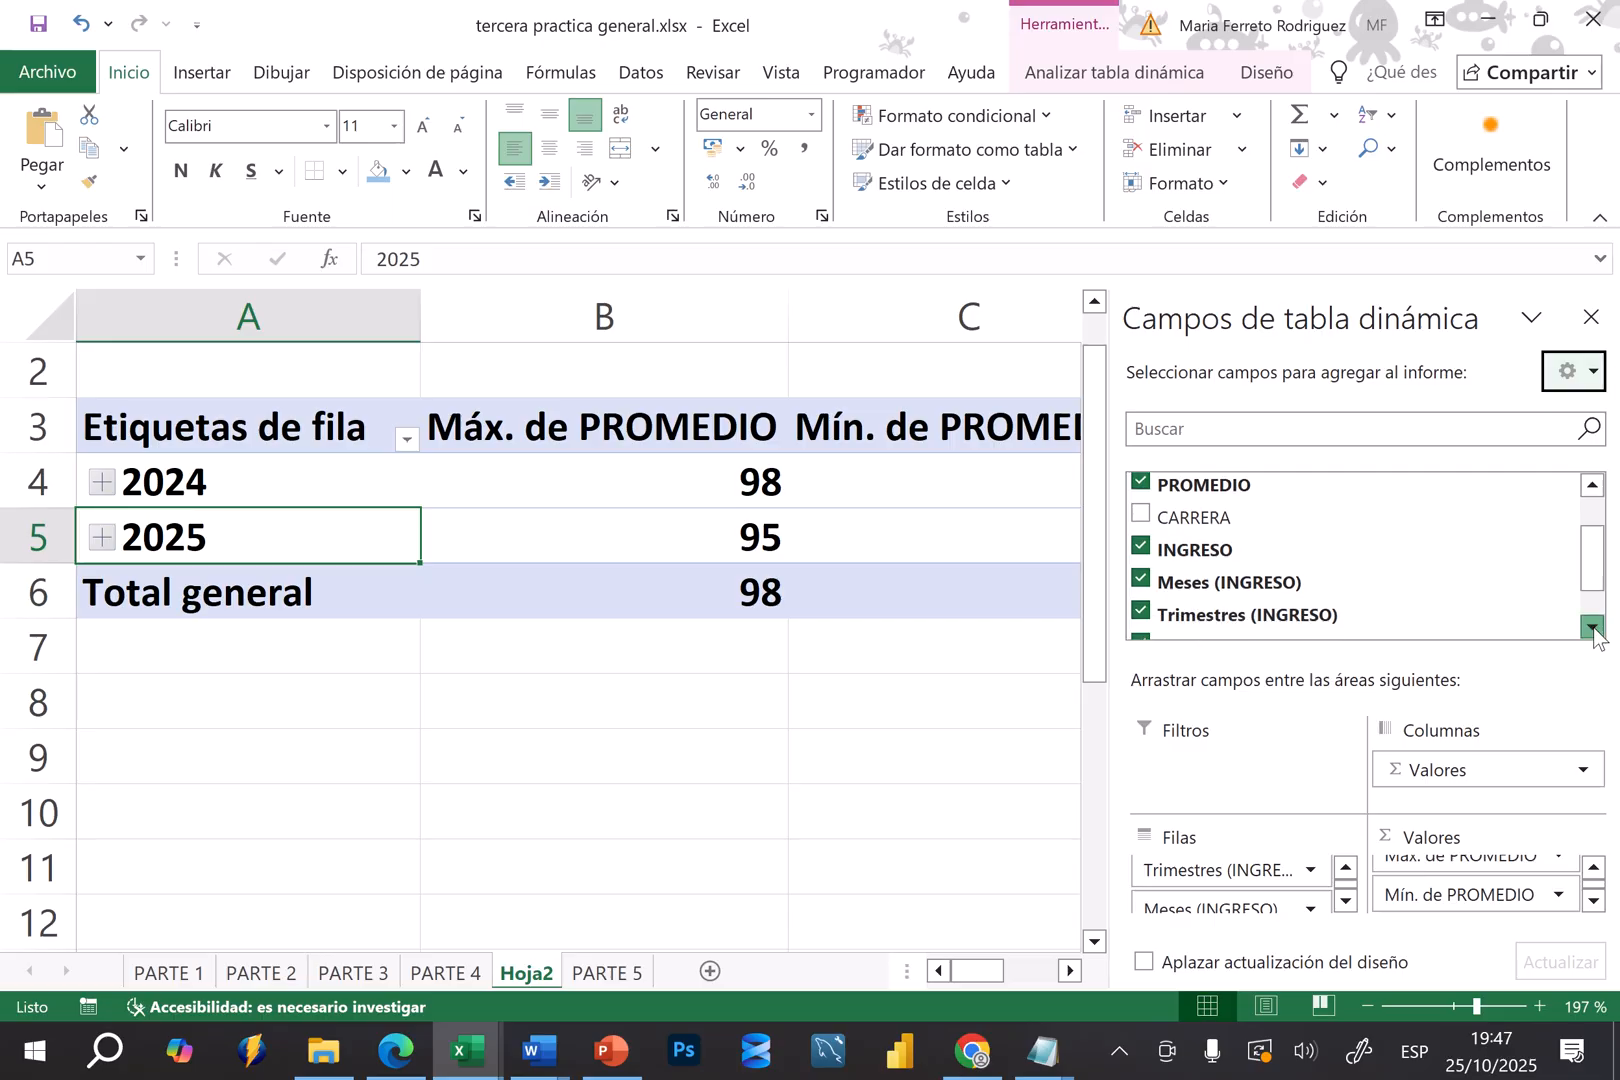
left_click(1141, 580)
left_click(1141, 611)
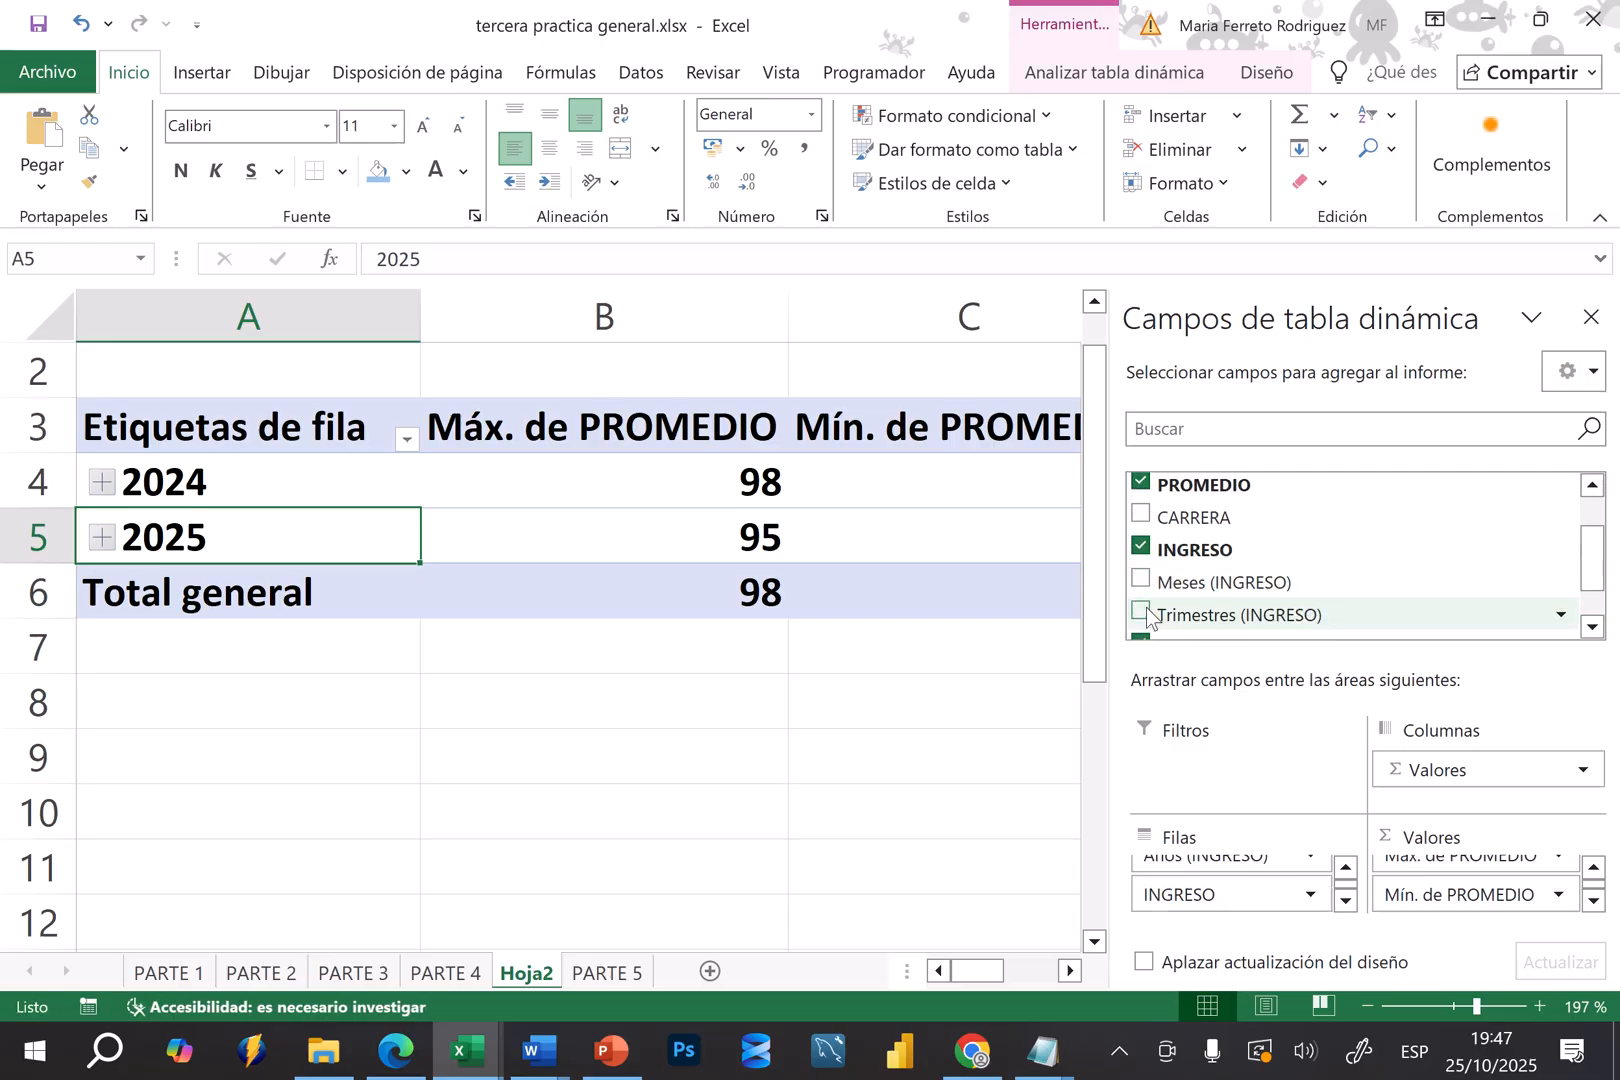
left_click(1591, 626)
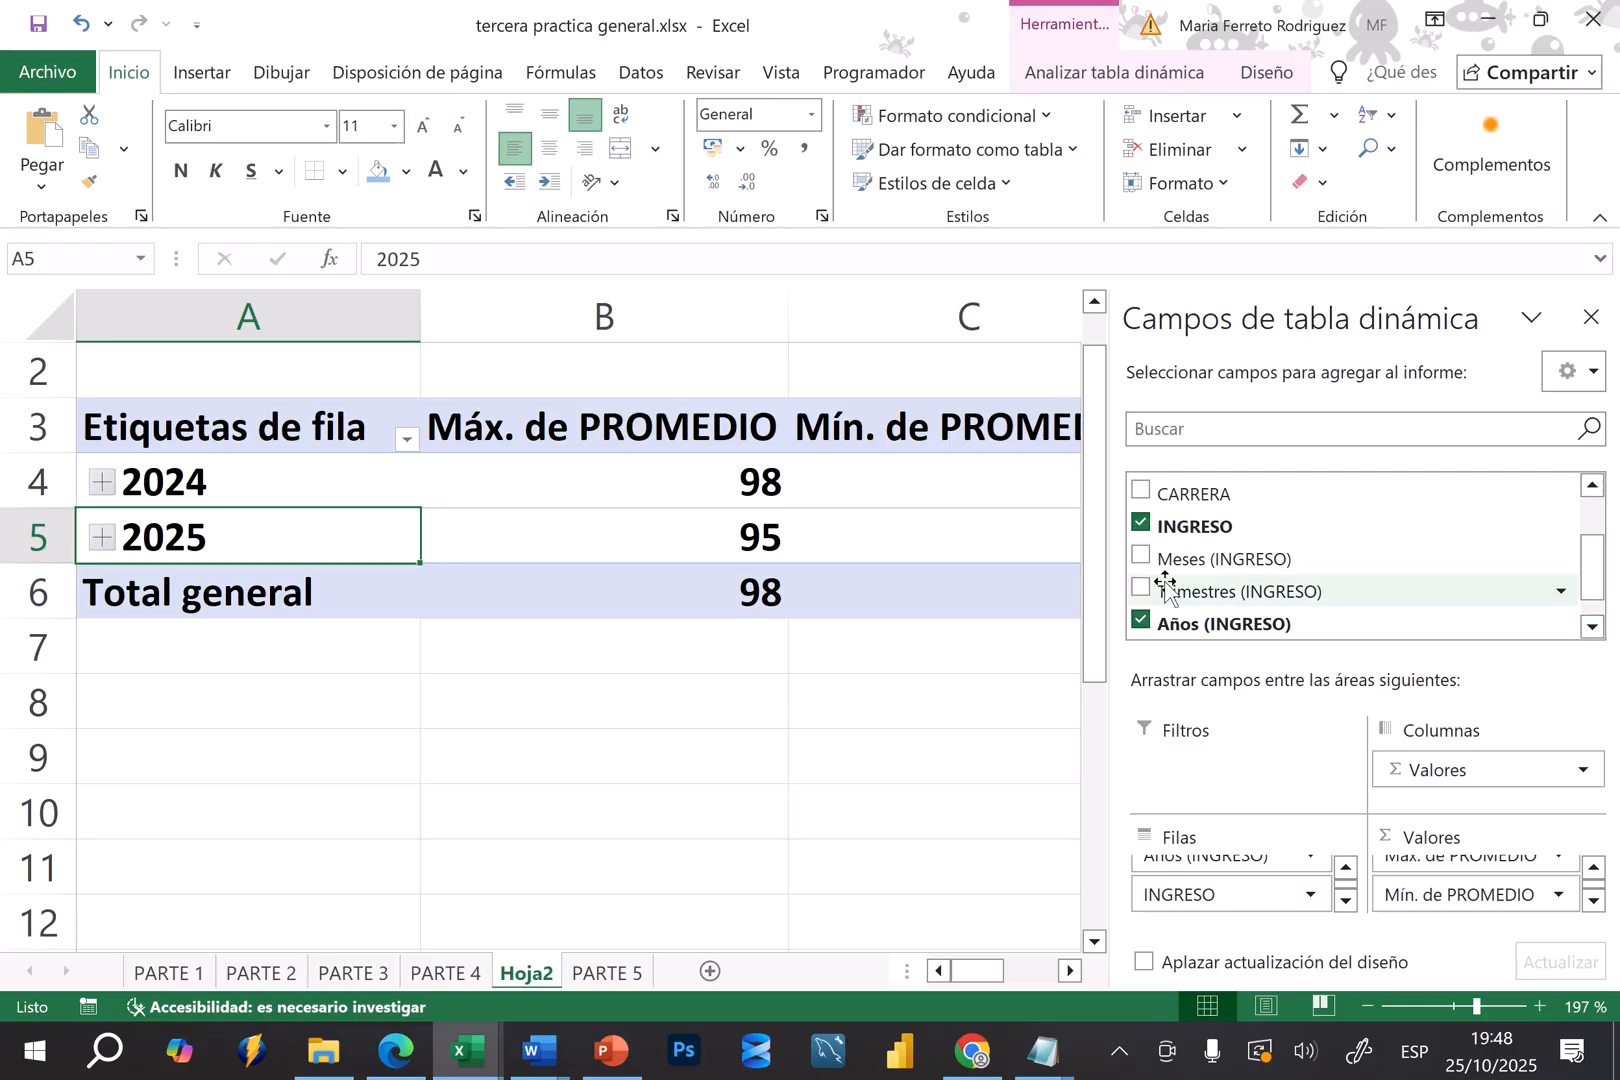
left_click(1141, 622)
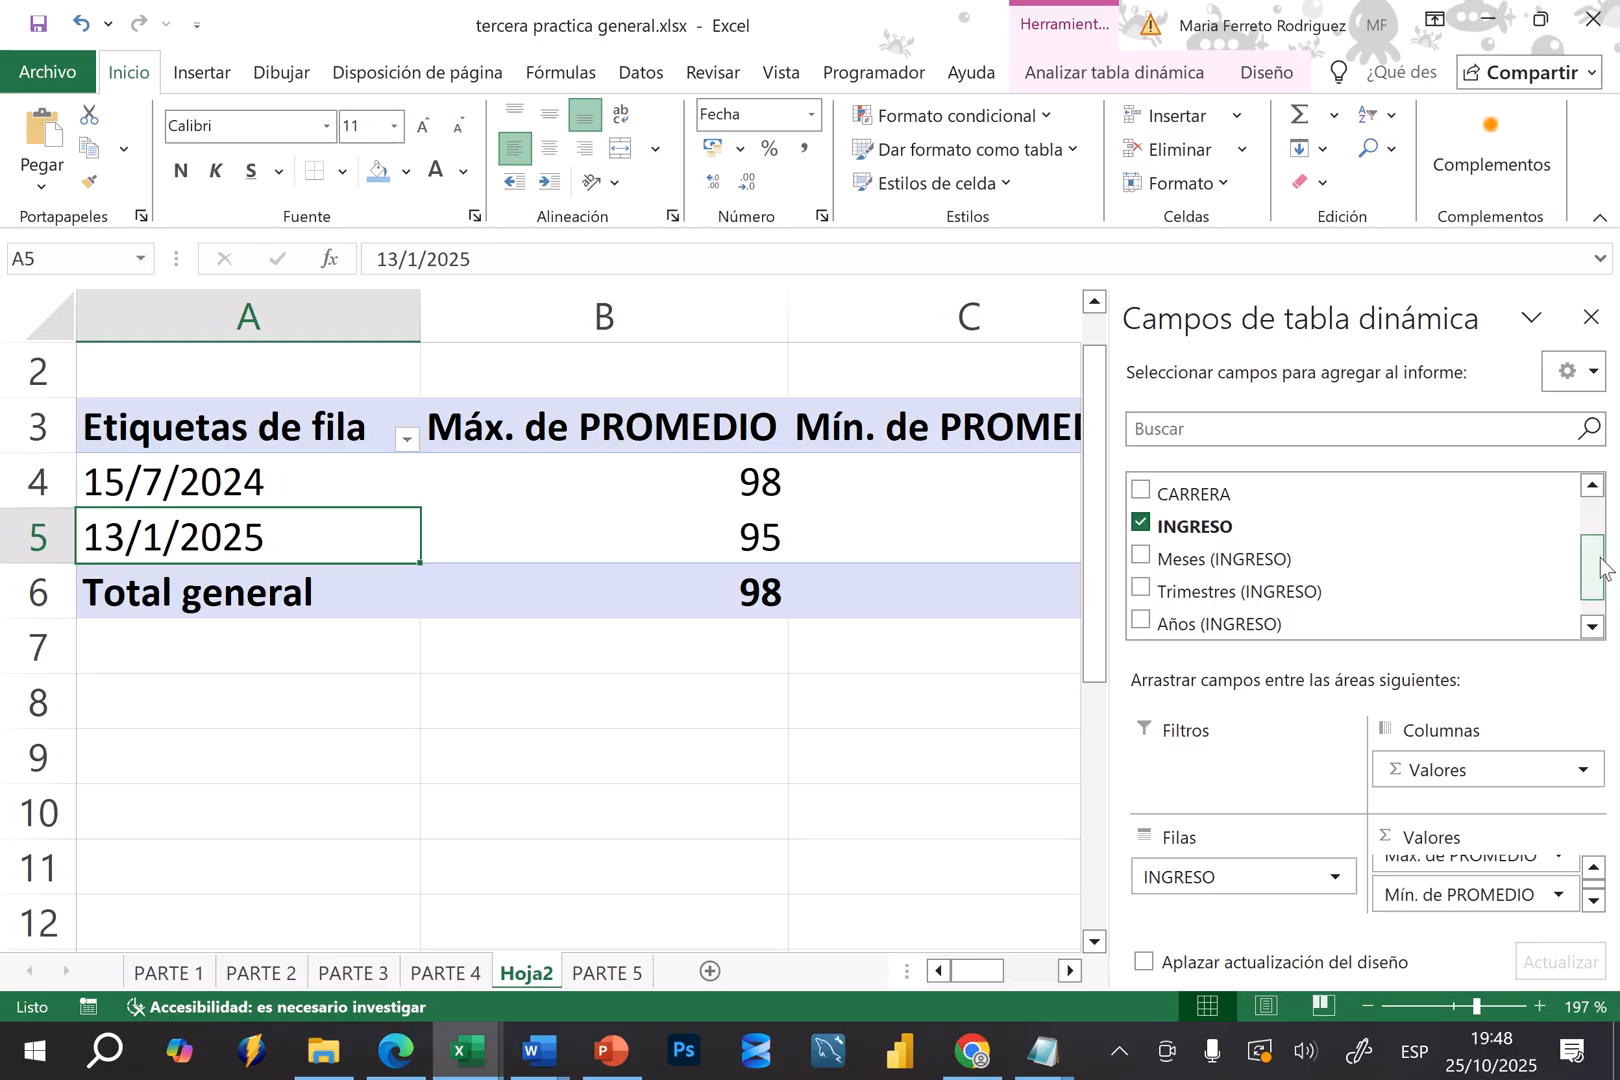
Add the CARRERA field to the pivot table rows beneath INGRESO and review the careers under each entry date
left_click_drag(1600, 562, 1600, 530)
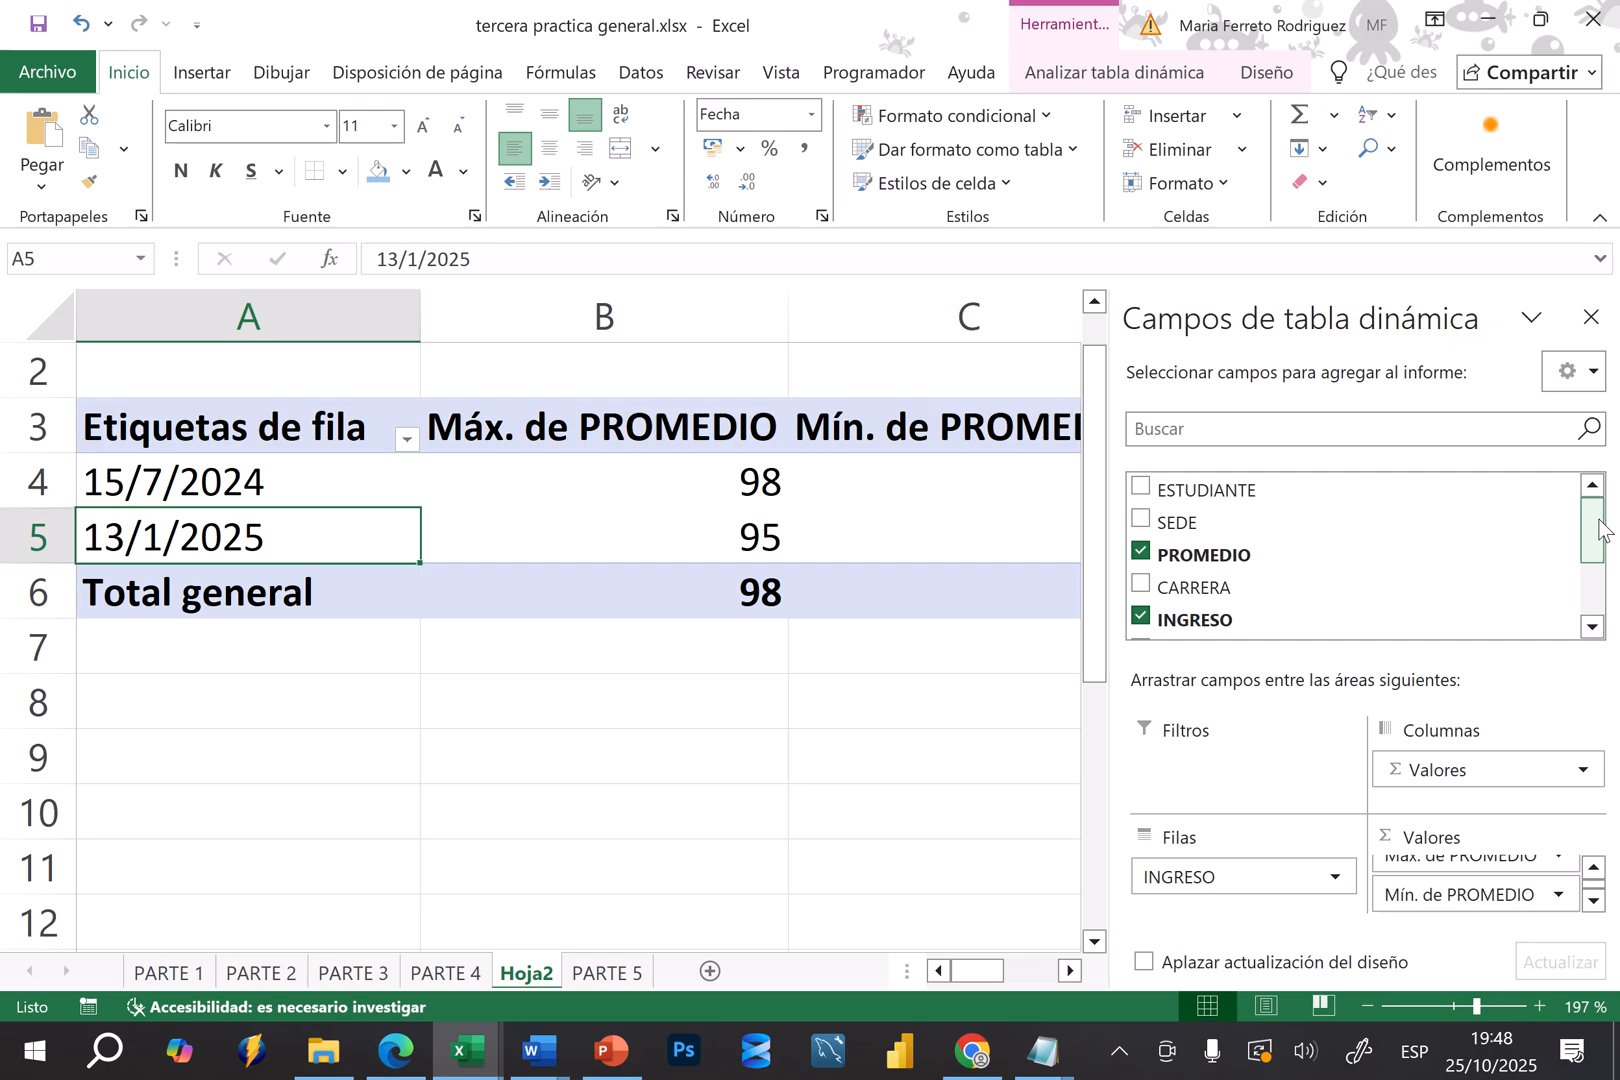
left_click(1140, 586)
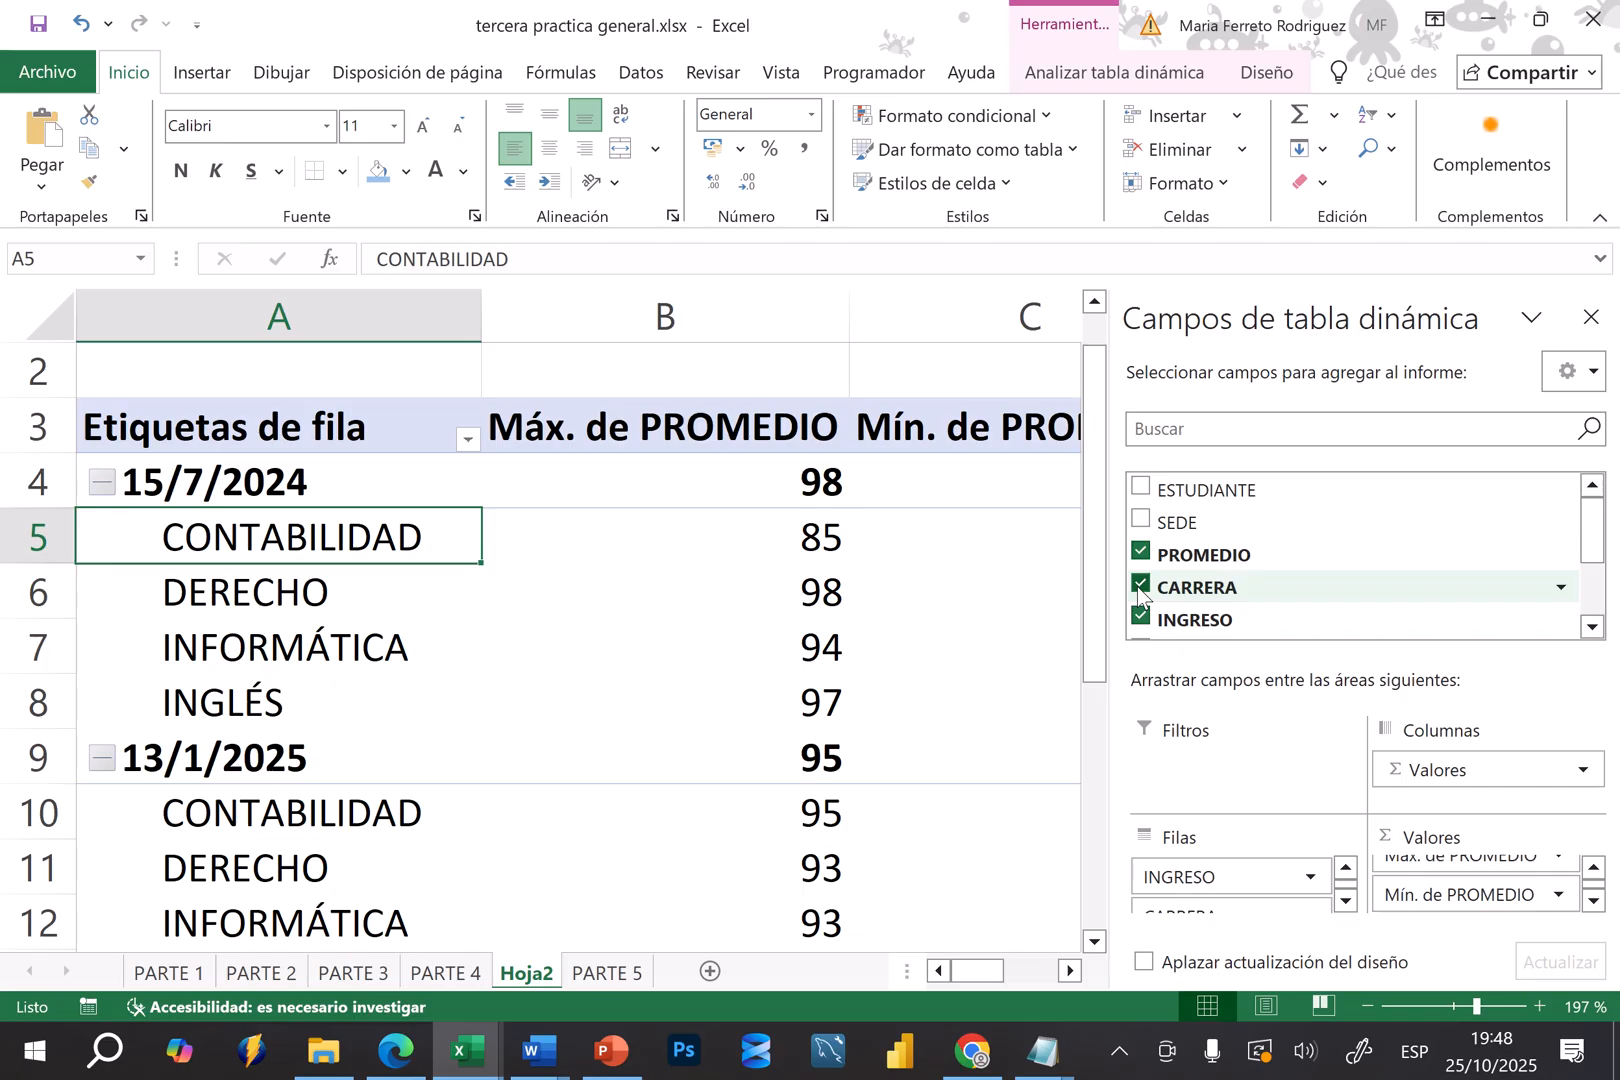
scroll(641, 346, "down", 5)
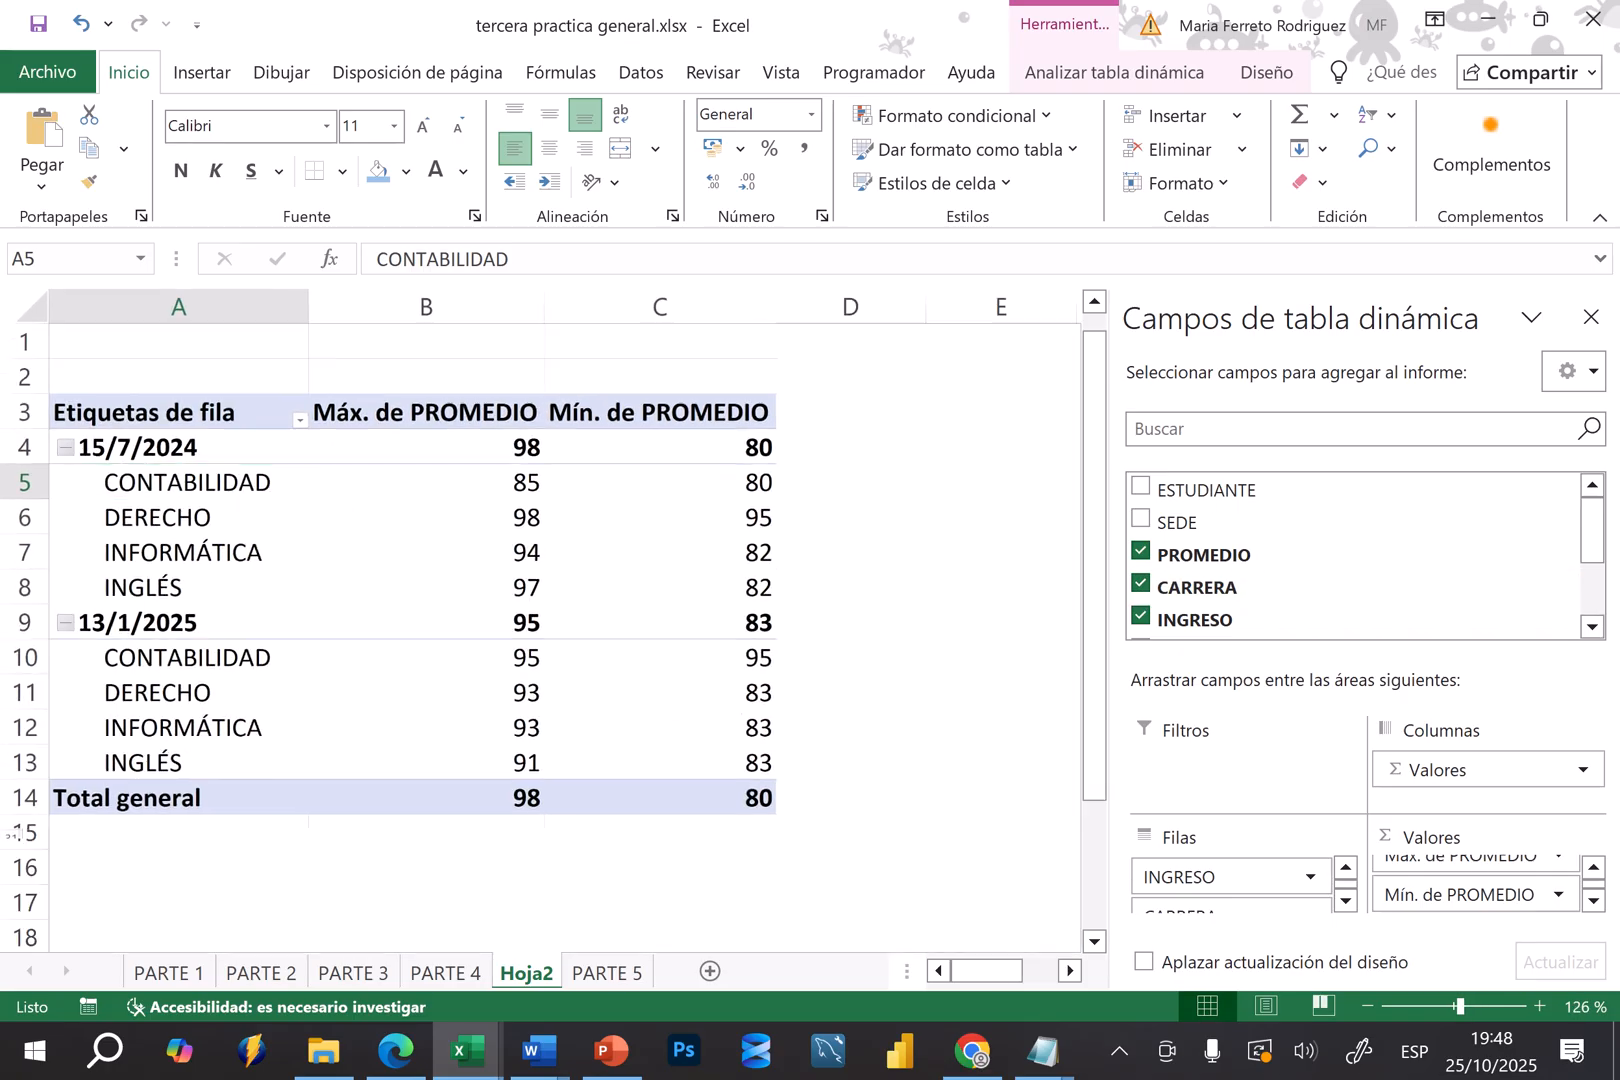
left_click(130, 451)
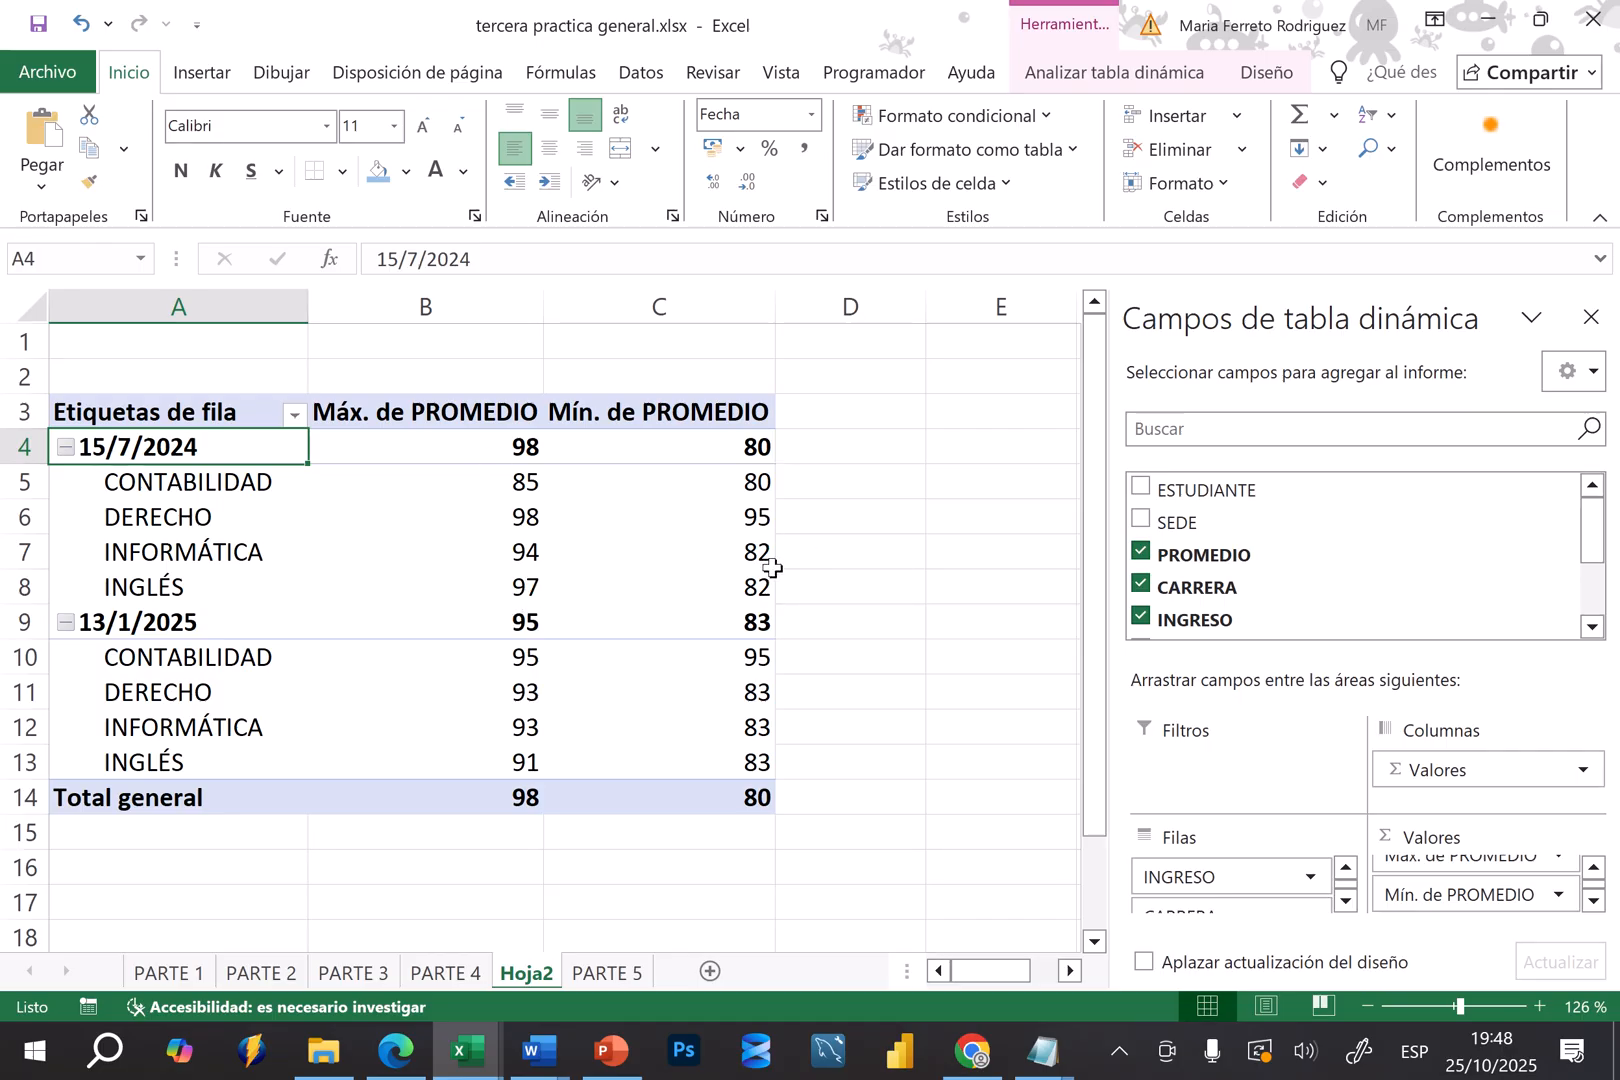
Enlarge the field areas section and place CARRERA above INGRESO in the pivot table rows
mouse_move(772, 568)
left_click_drag(1306, 660, 1309, 621)
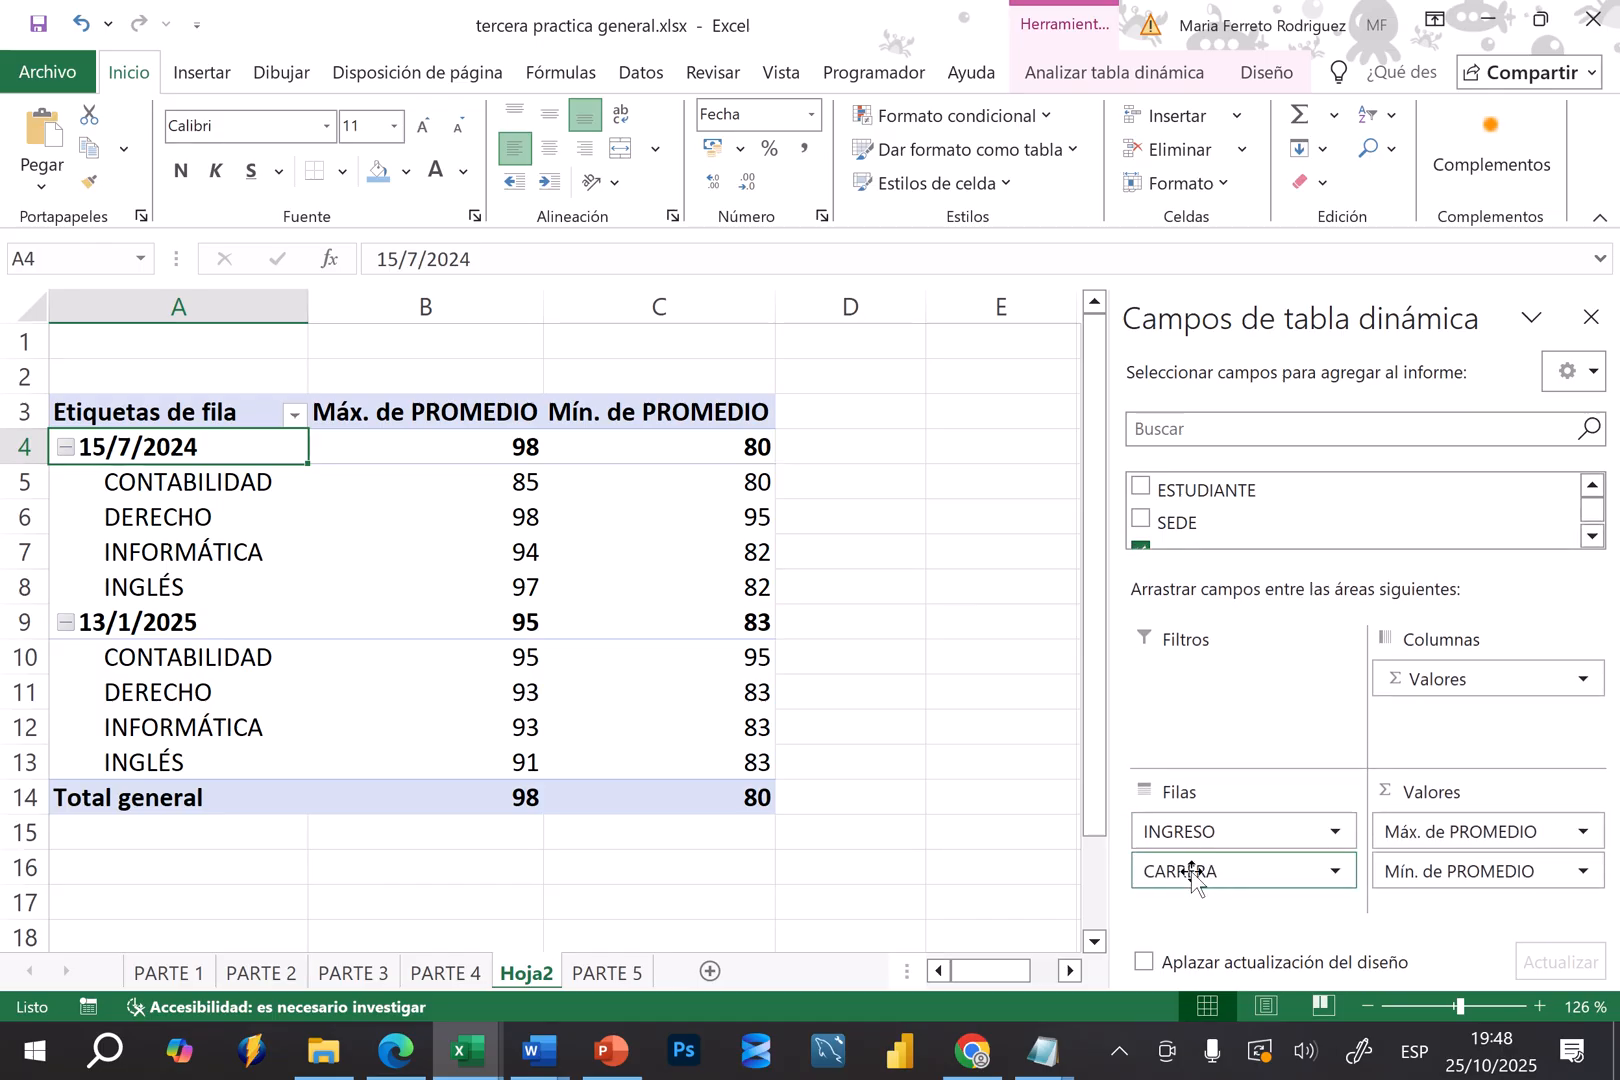
left_click_drag(1183, 870, 1187, 820)
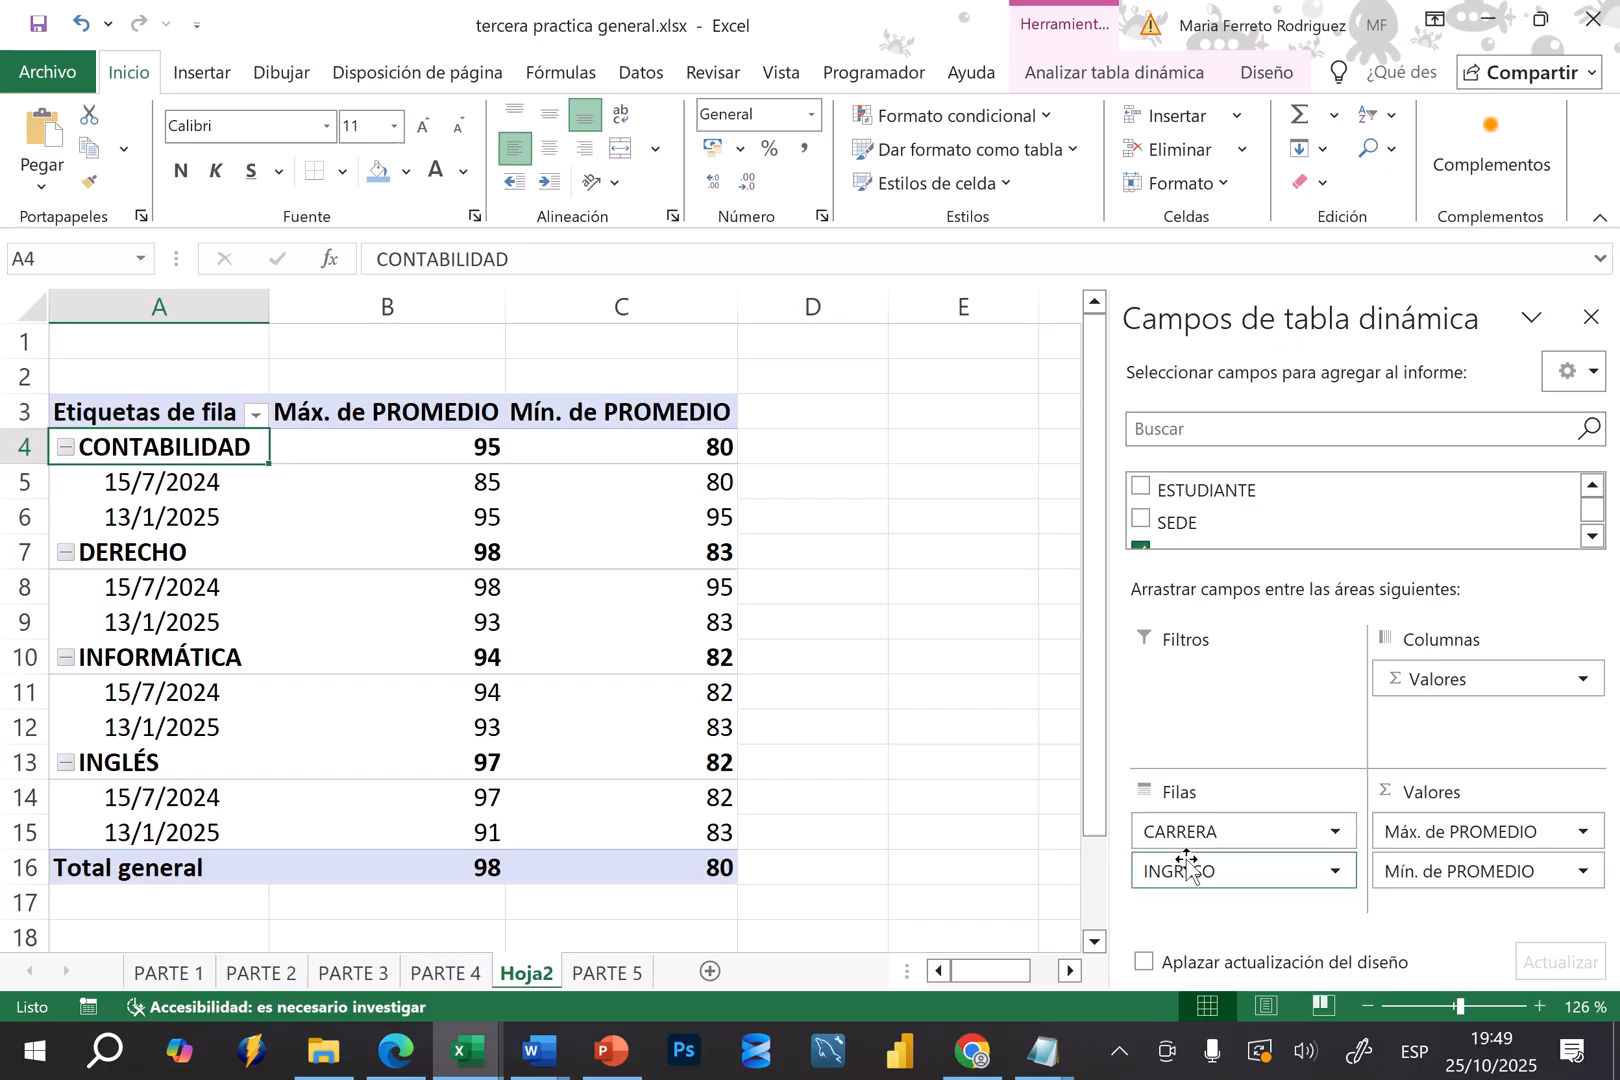
Move the INGRESO field from the rows to the columns and select the career row labels for review
left_click_drag(1188, 873, 1450, 729)
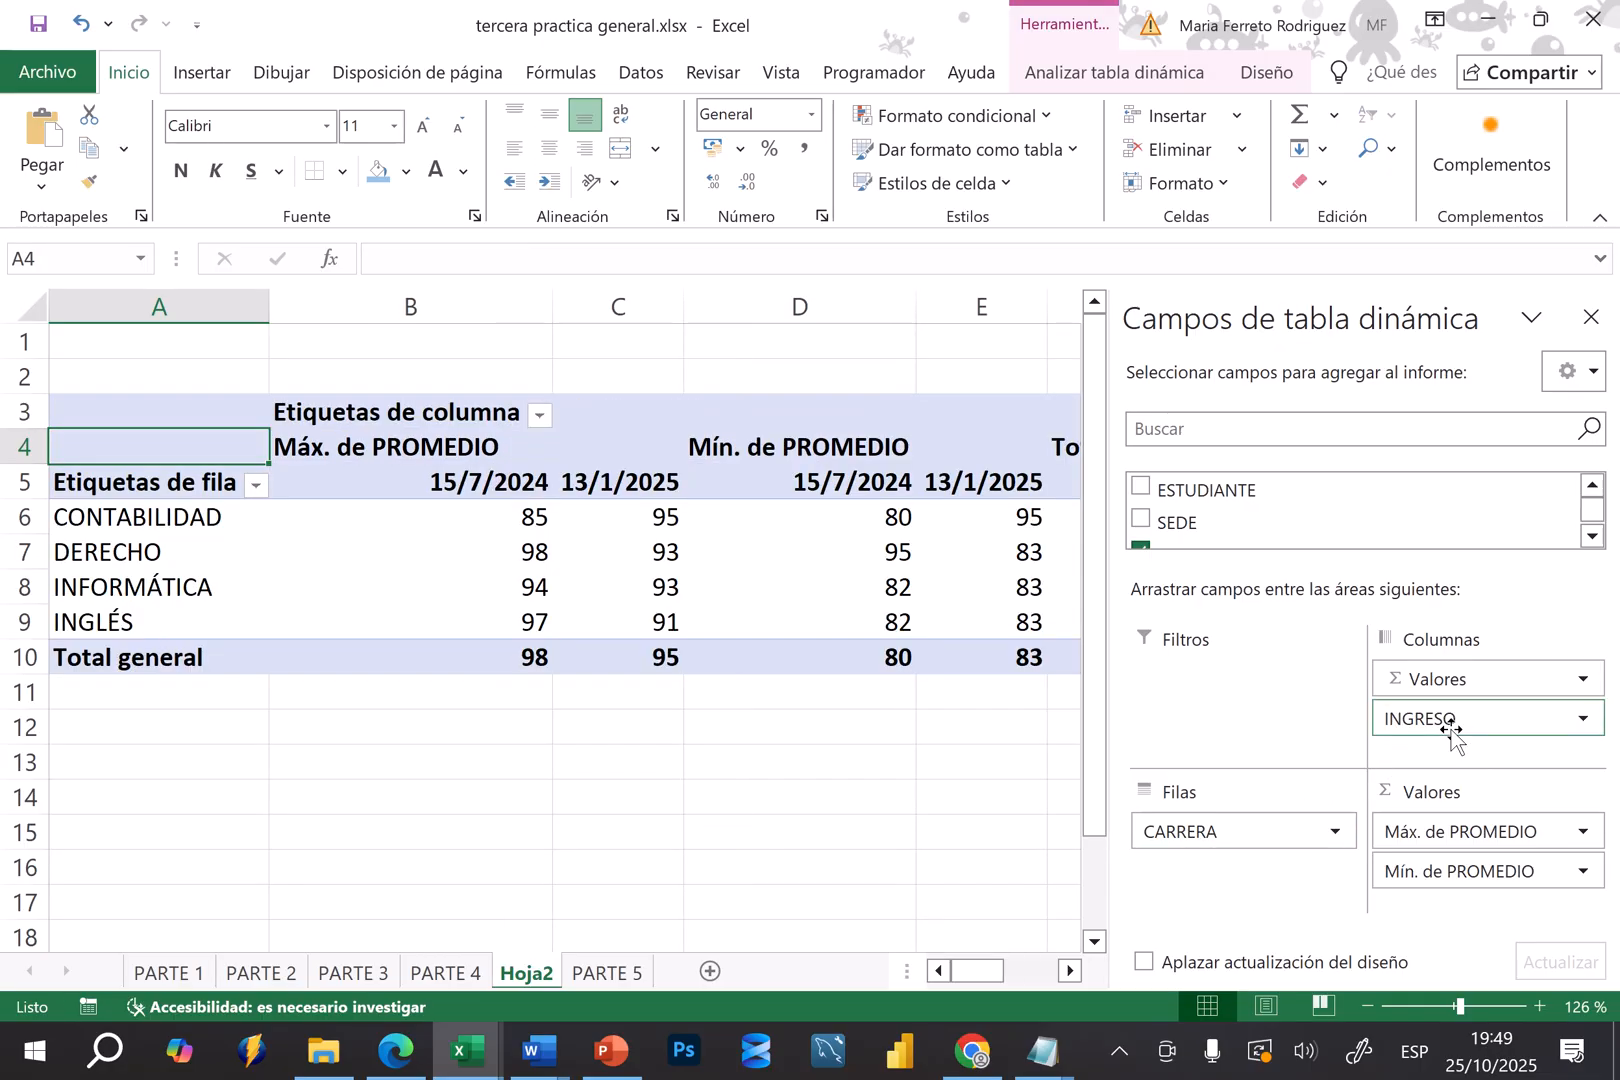
left_click(970, 878)
scroll(970, 878, "down", 3, "ctrl")
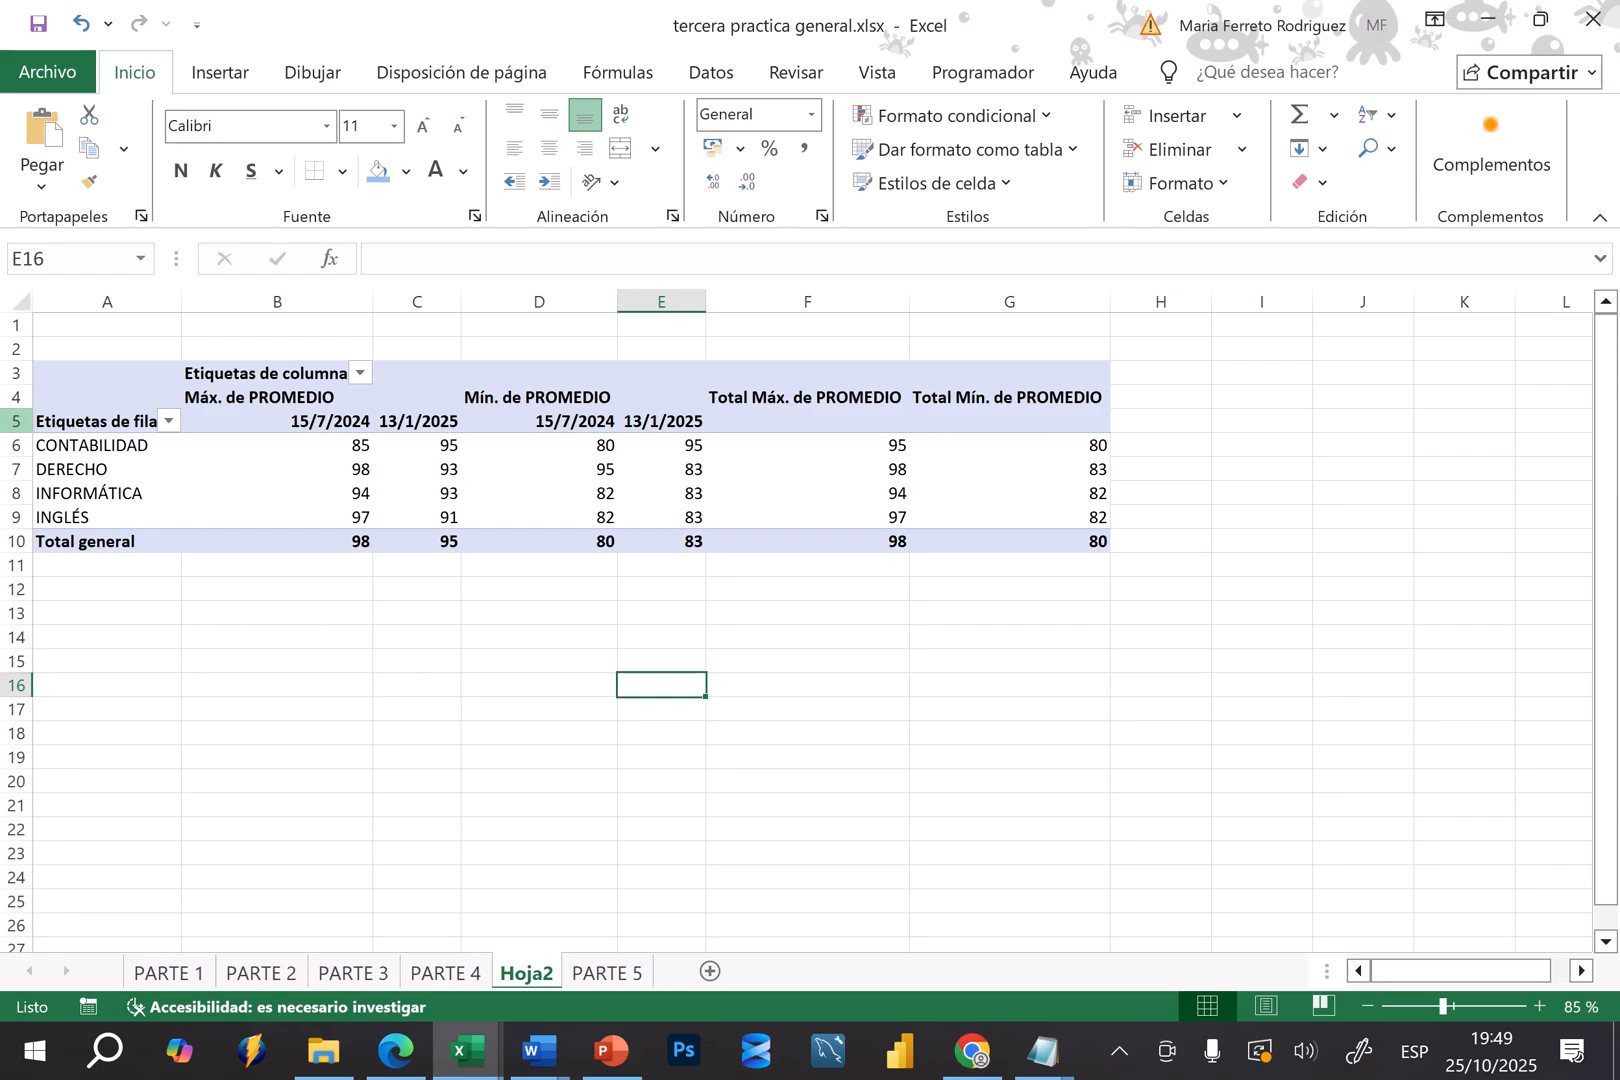
left_click(67, 445)
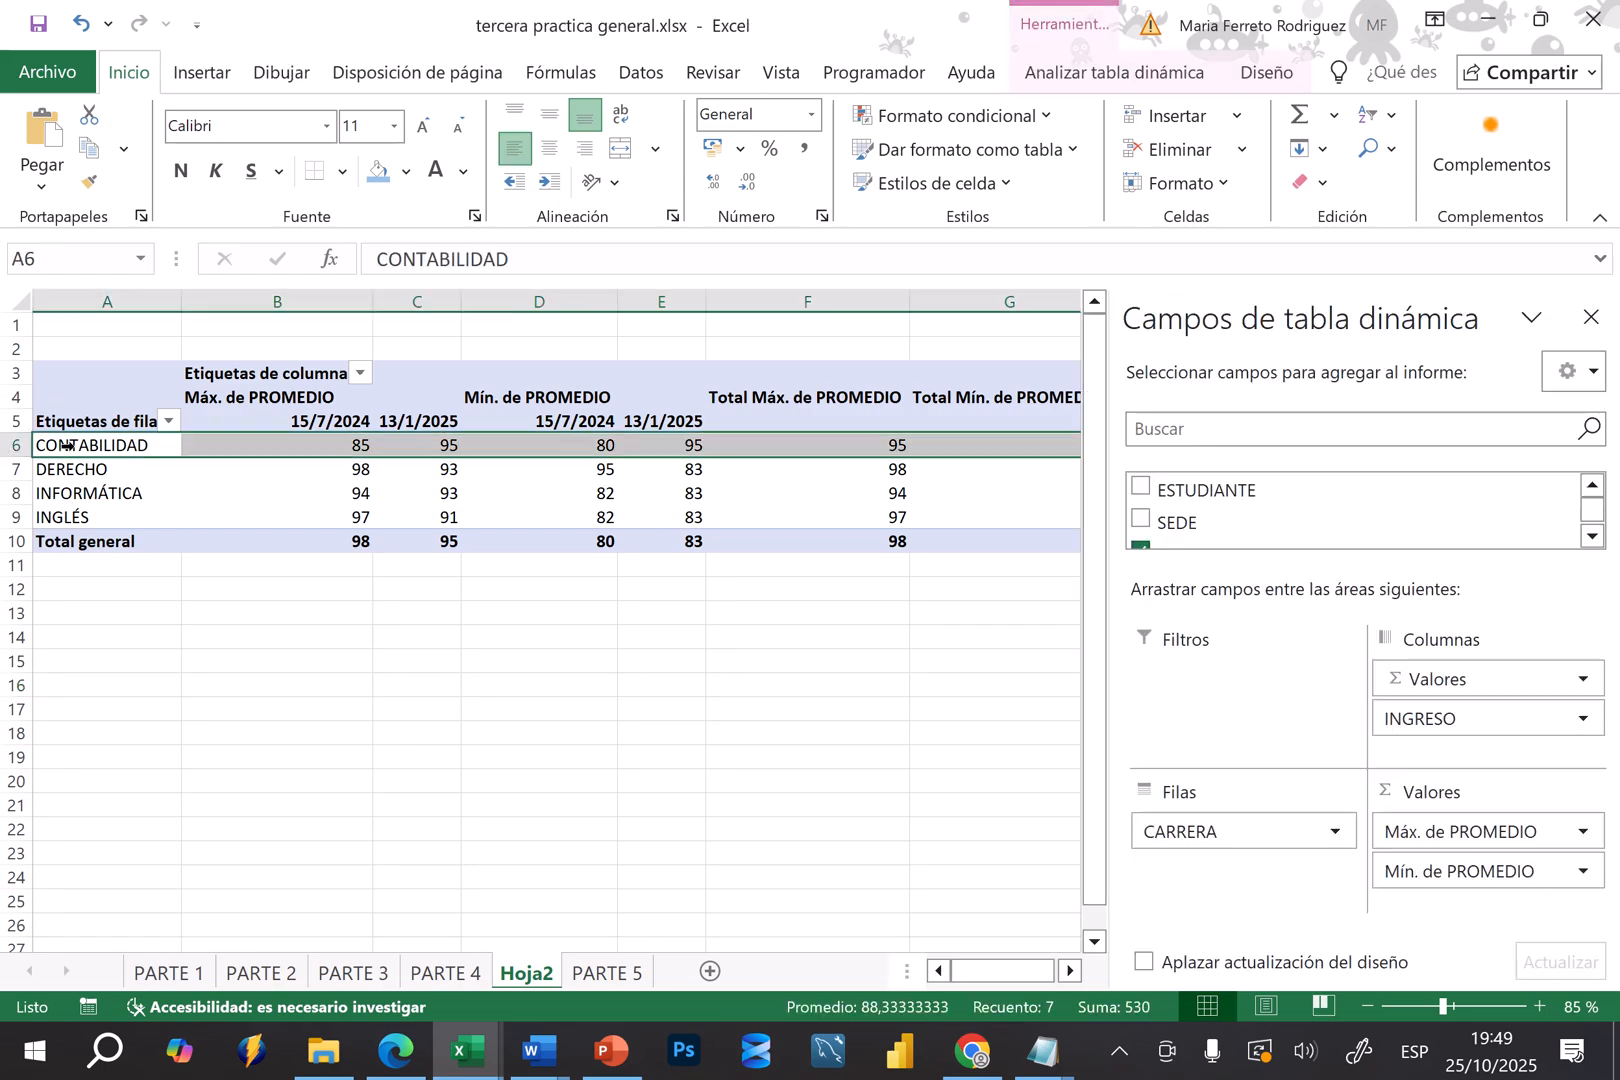
left_click(81, 480)
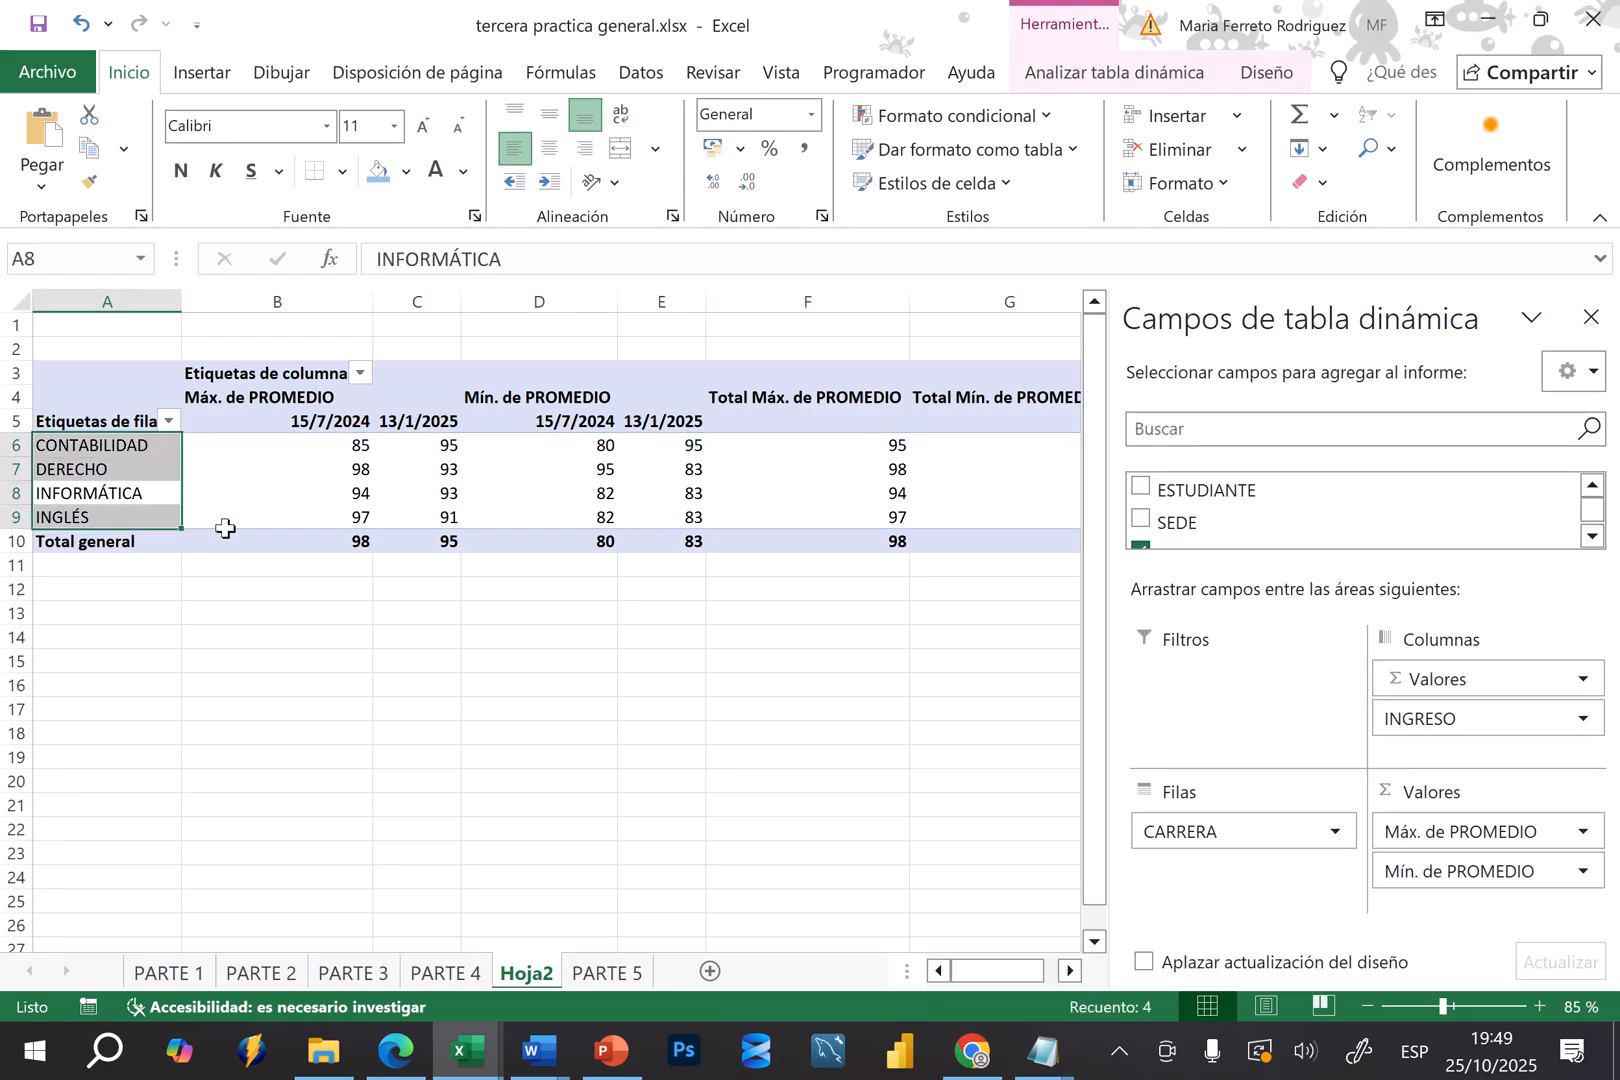
Examine the maximum and minimum averages of each career for the entry dates 15/7/2024 and 13/1/2025 in the pivot table
left_click(130, 477)
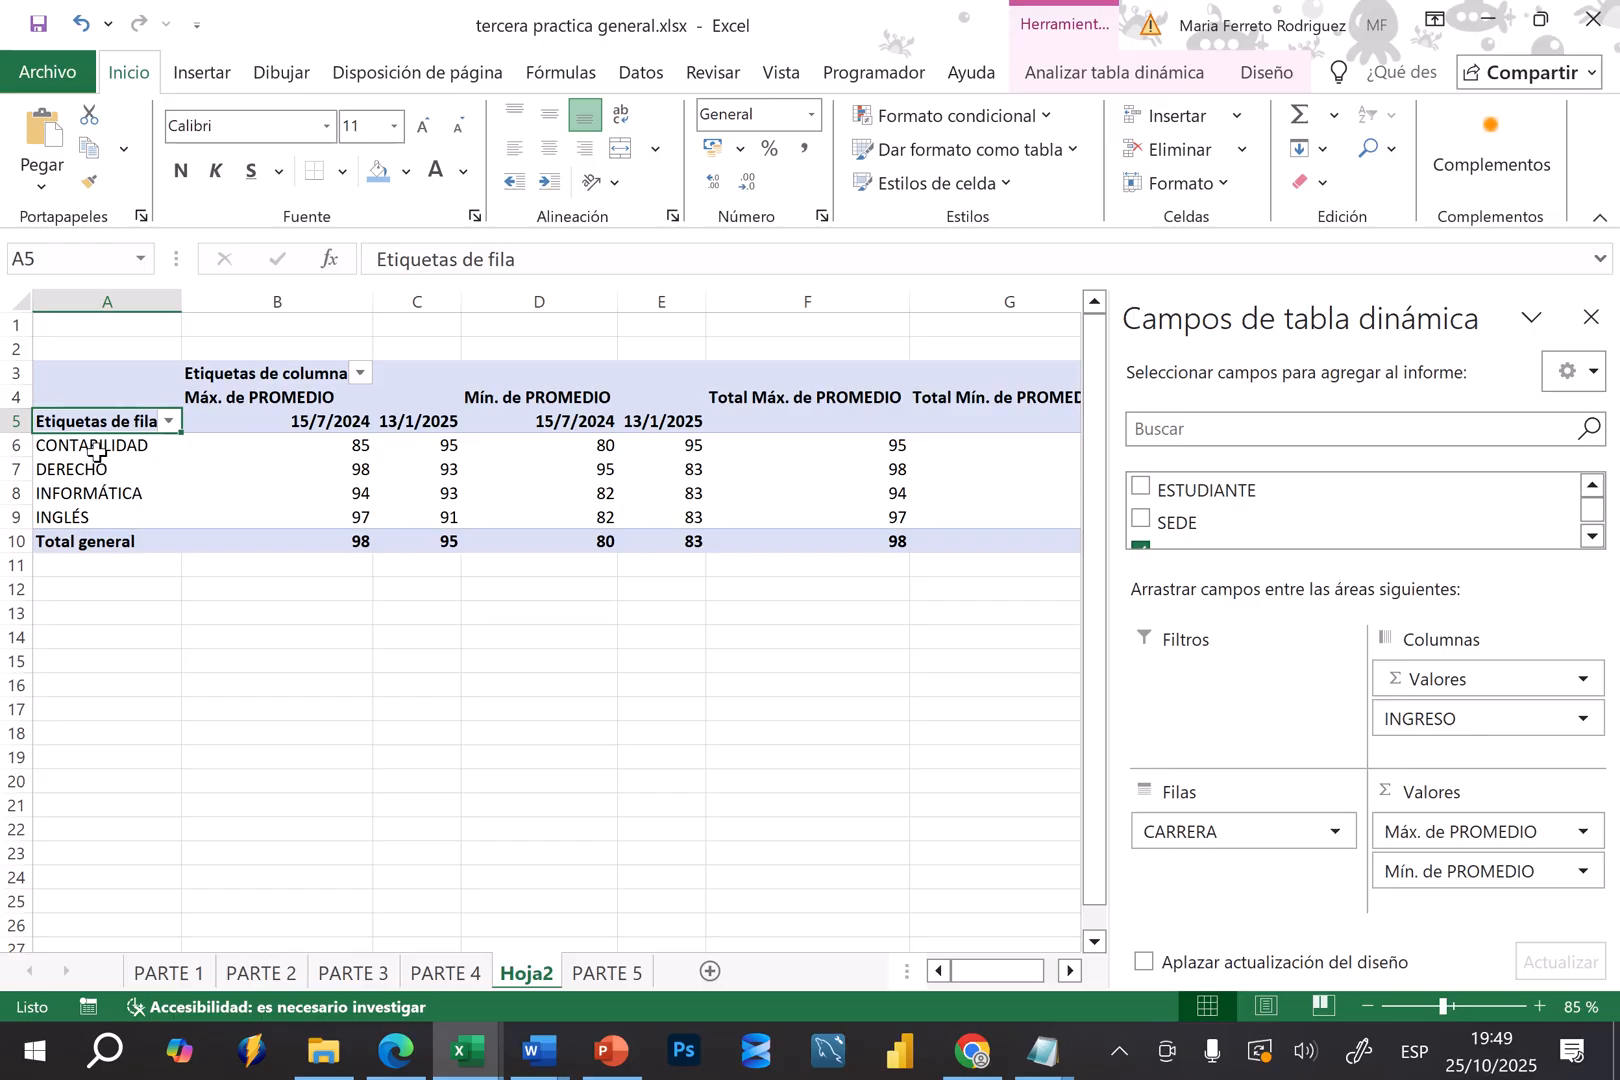
left_click(96, 452)
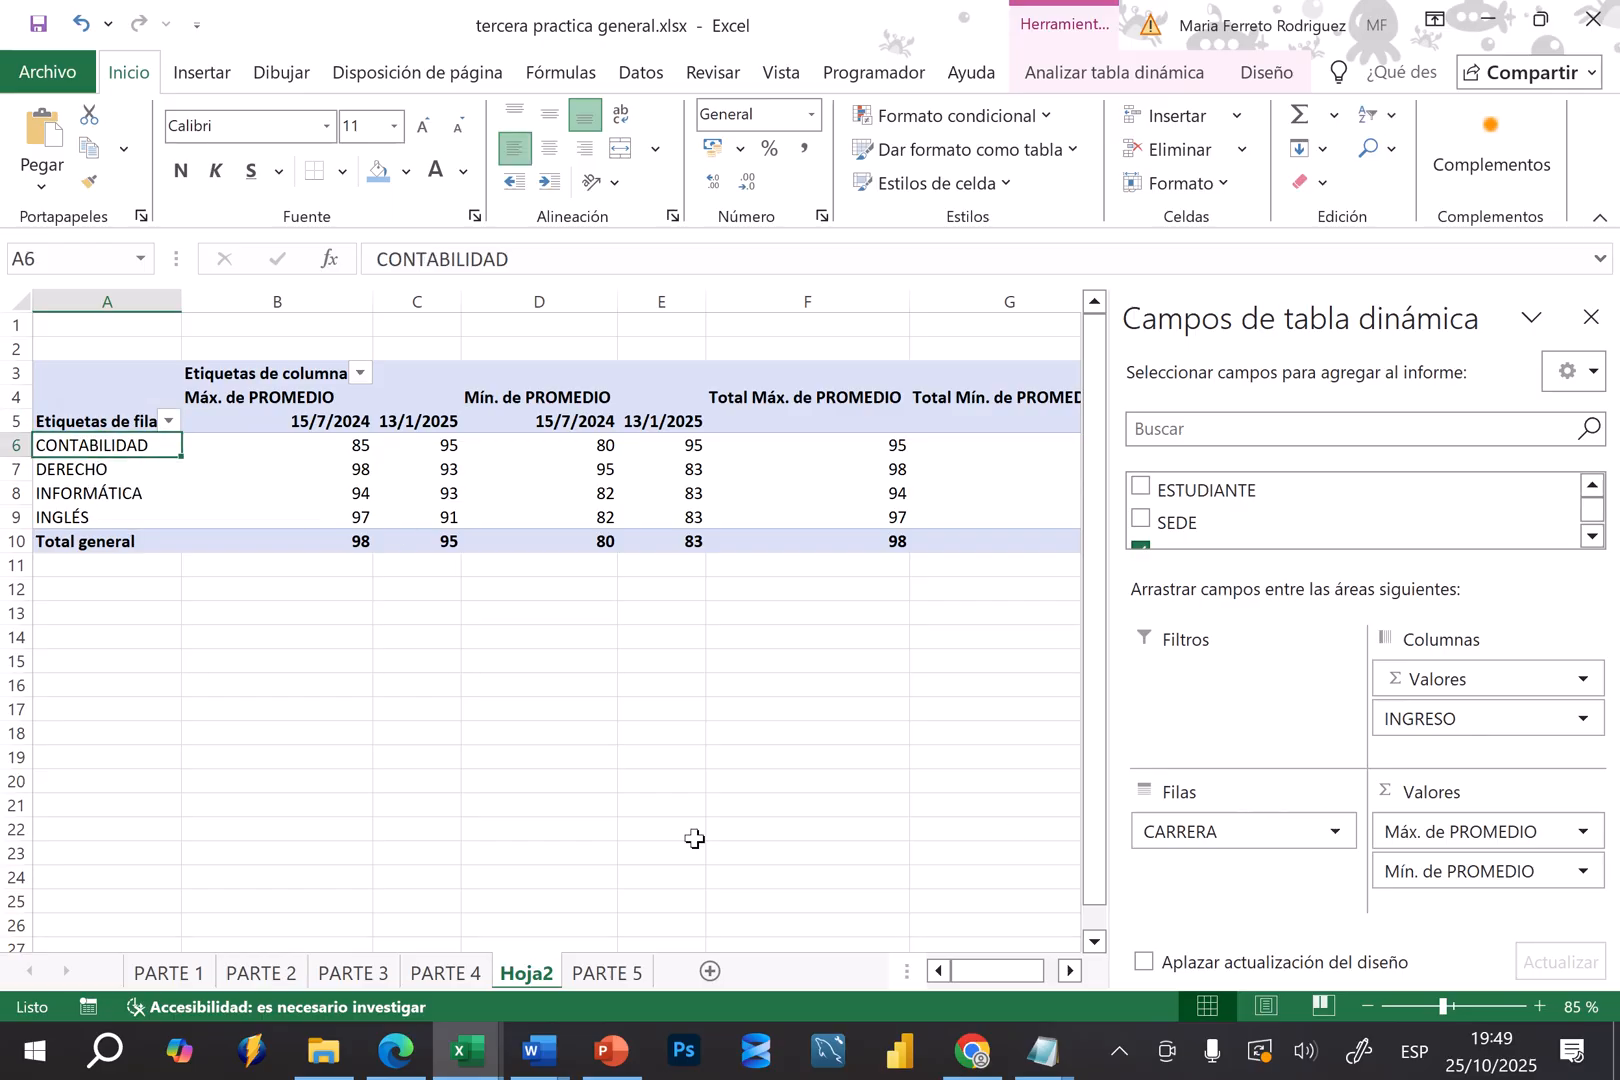
left_click(369, 719)
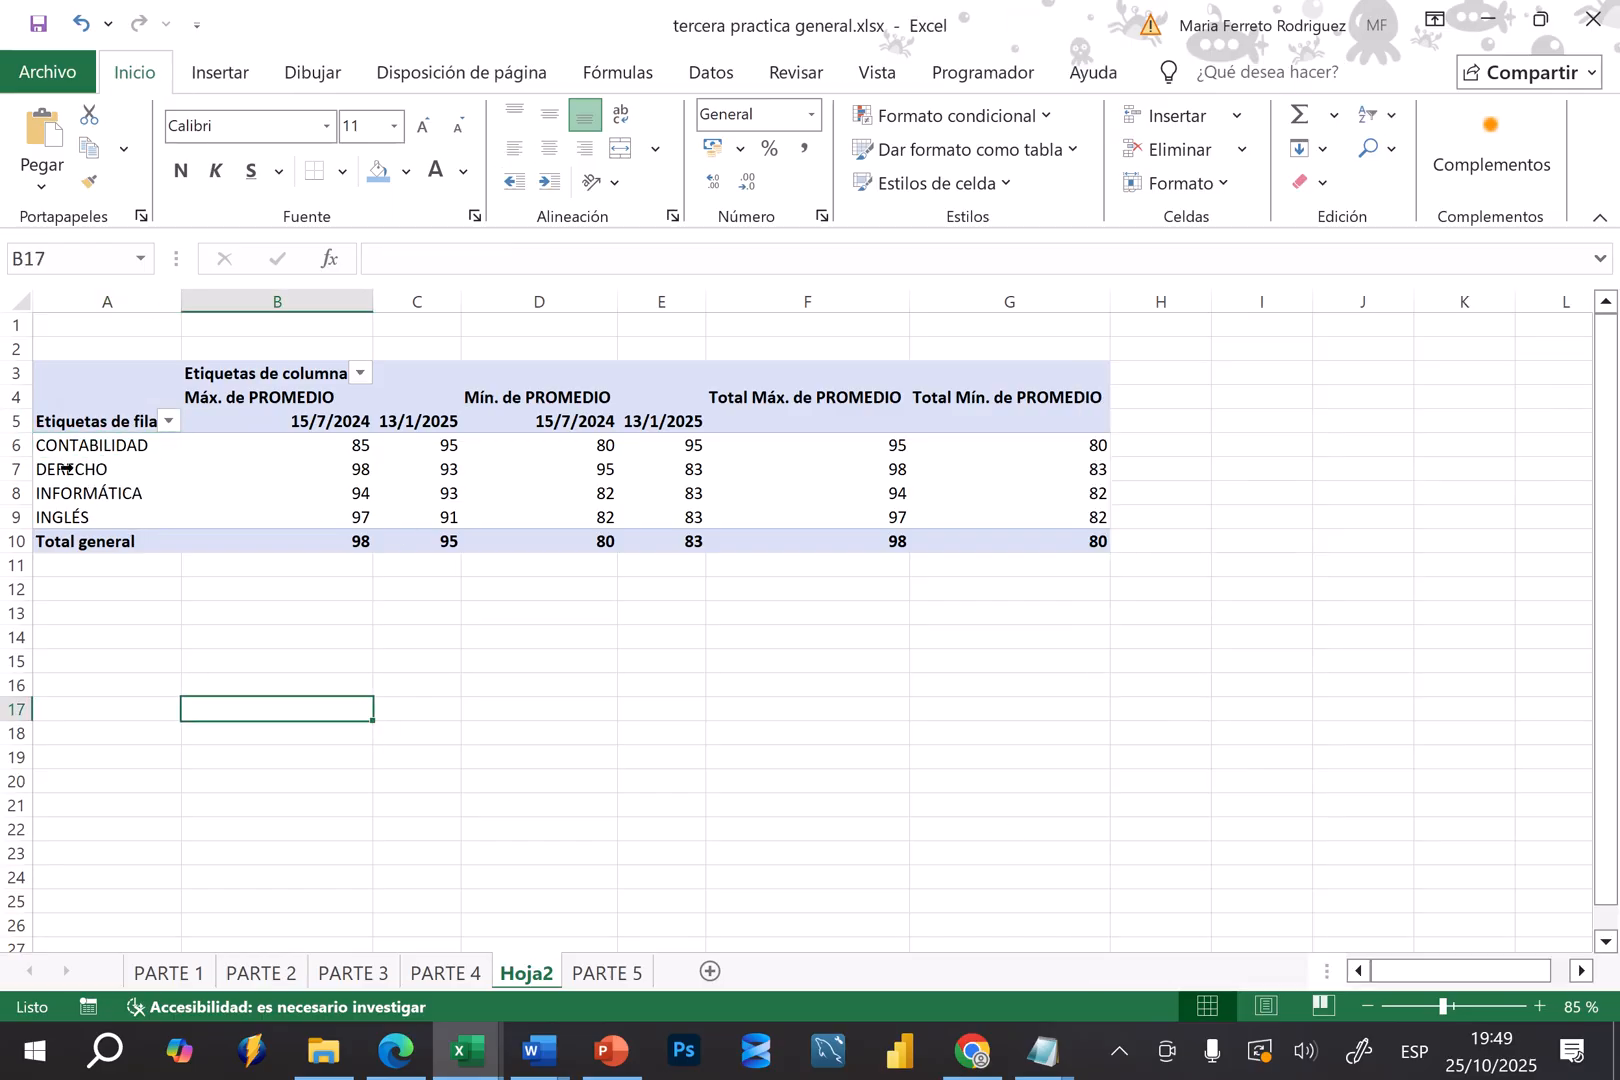
left_click(265, 406)
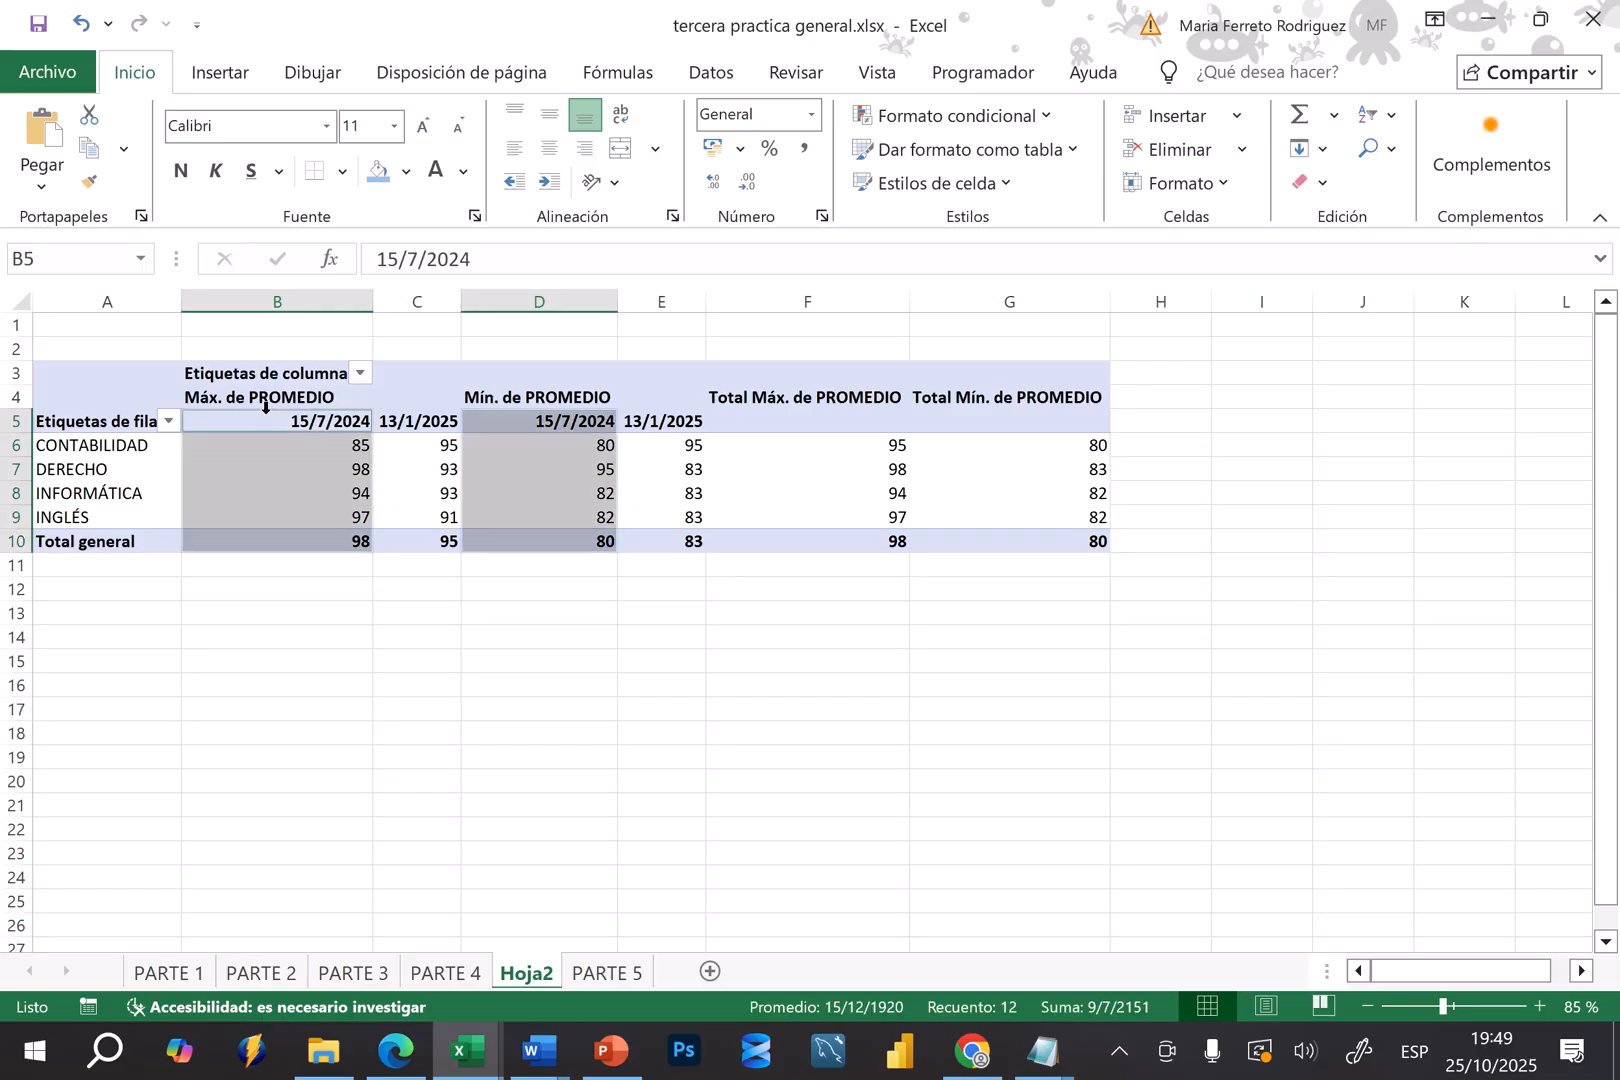
left_click(306, 447)
left_click(518, 399)
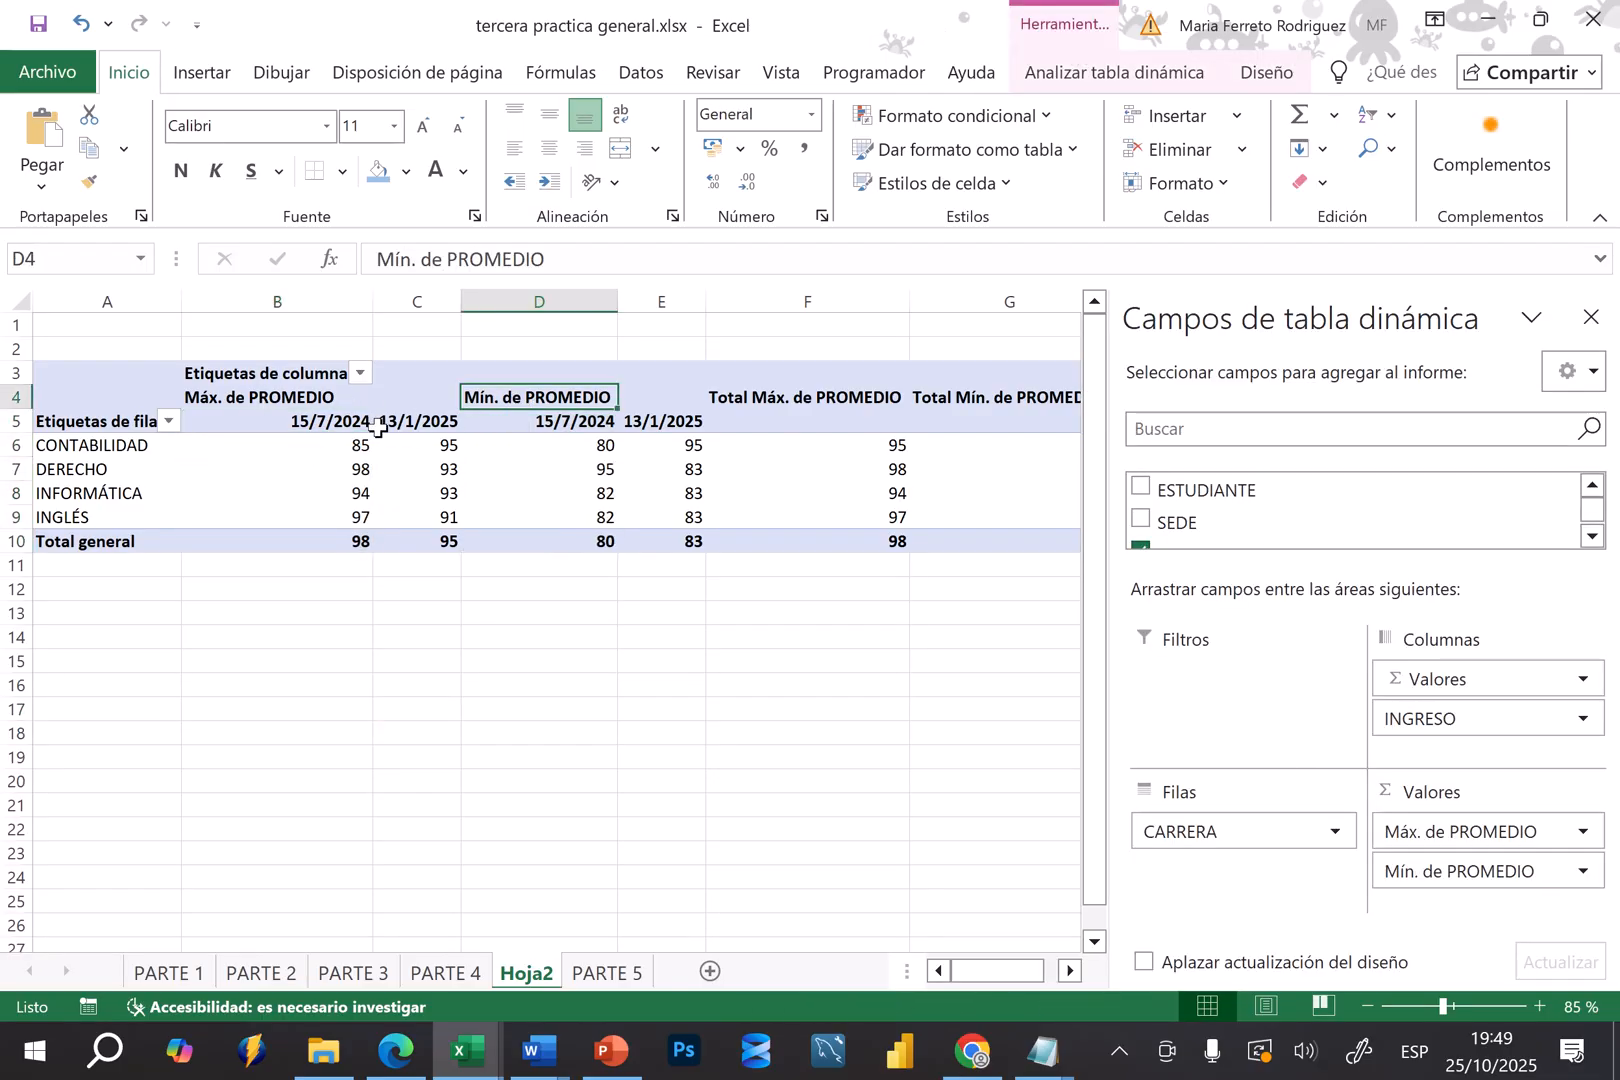
left_click(300, 402)
left_click(317, 426)
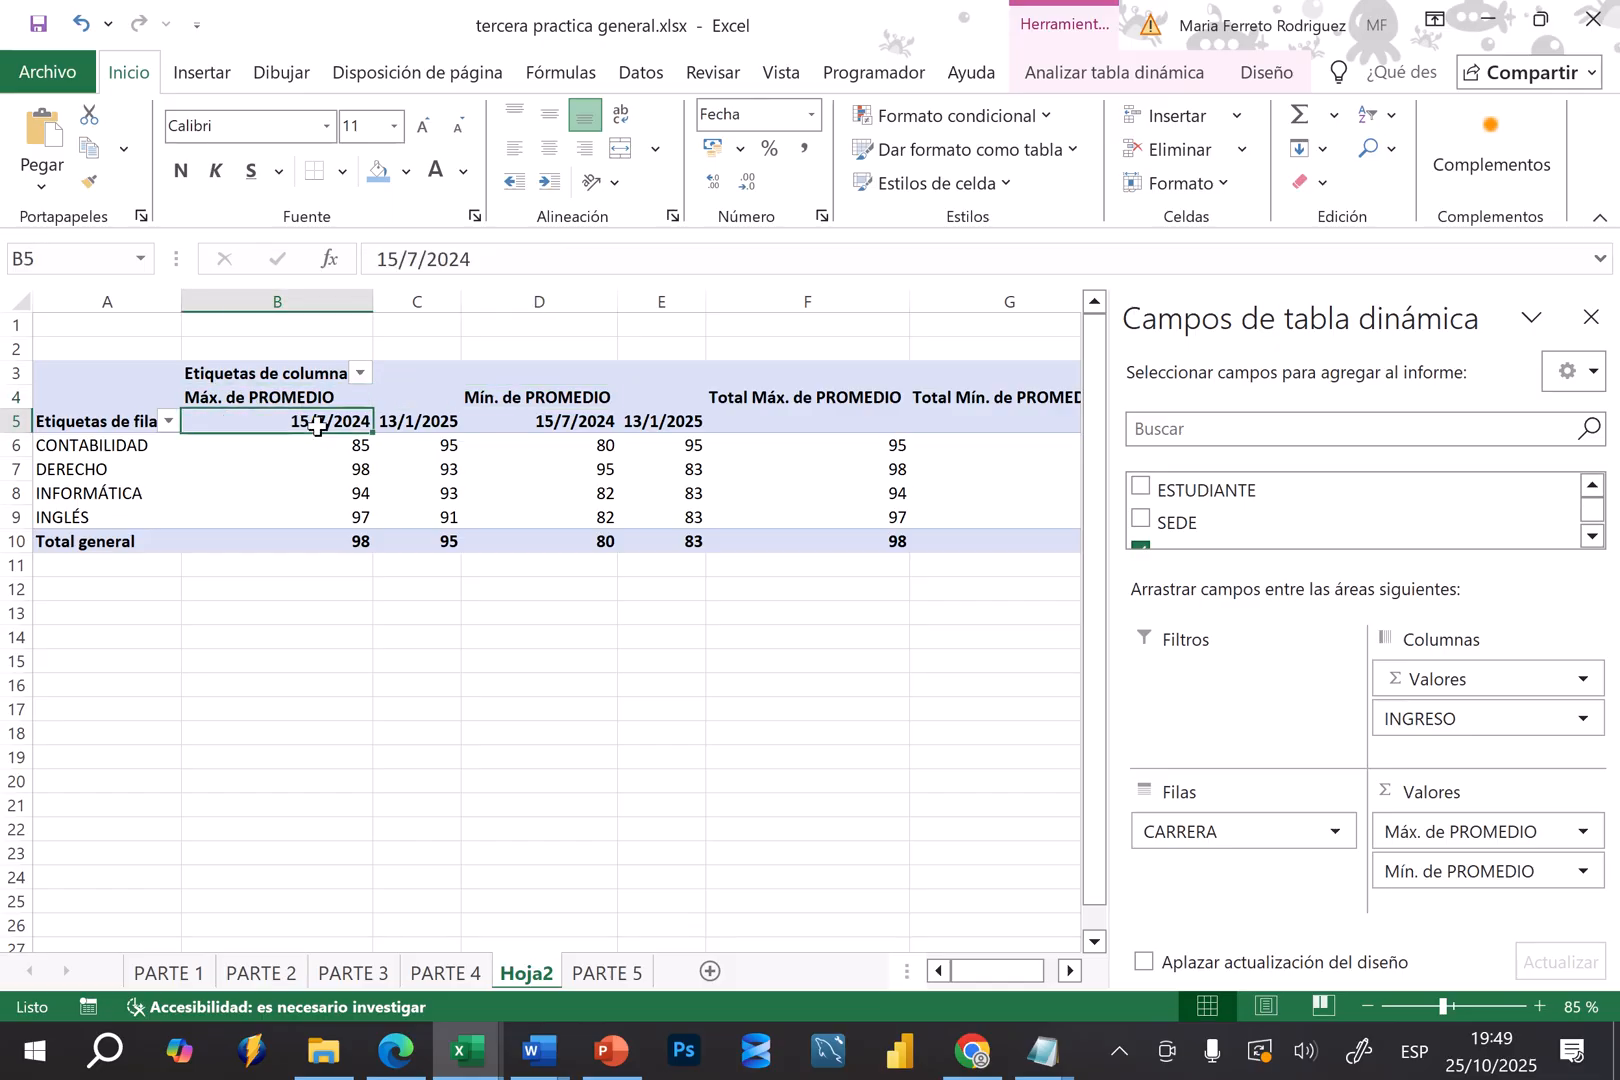
left_click(453, 406)
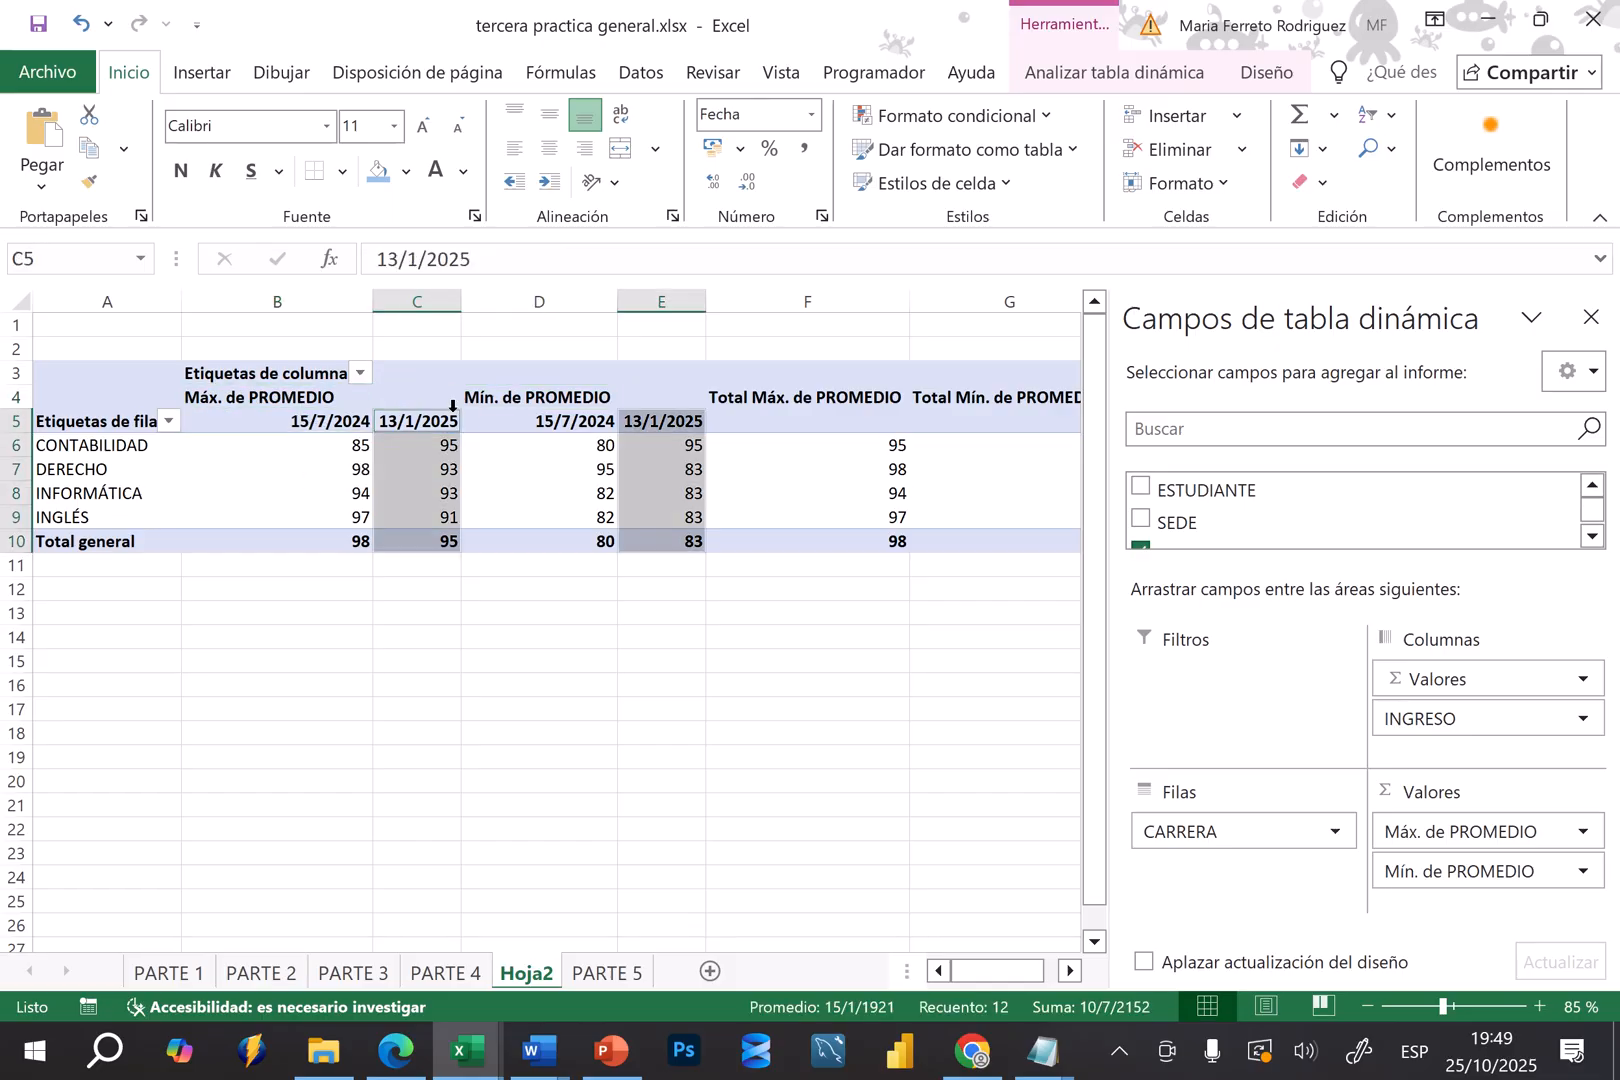
left_click(624, 492)
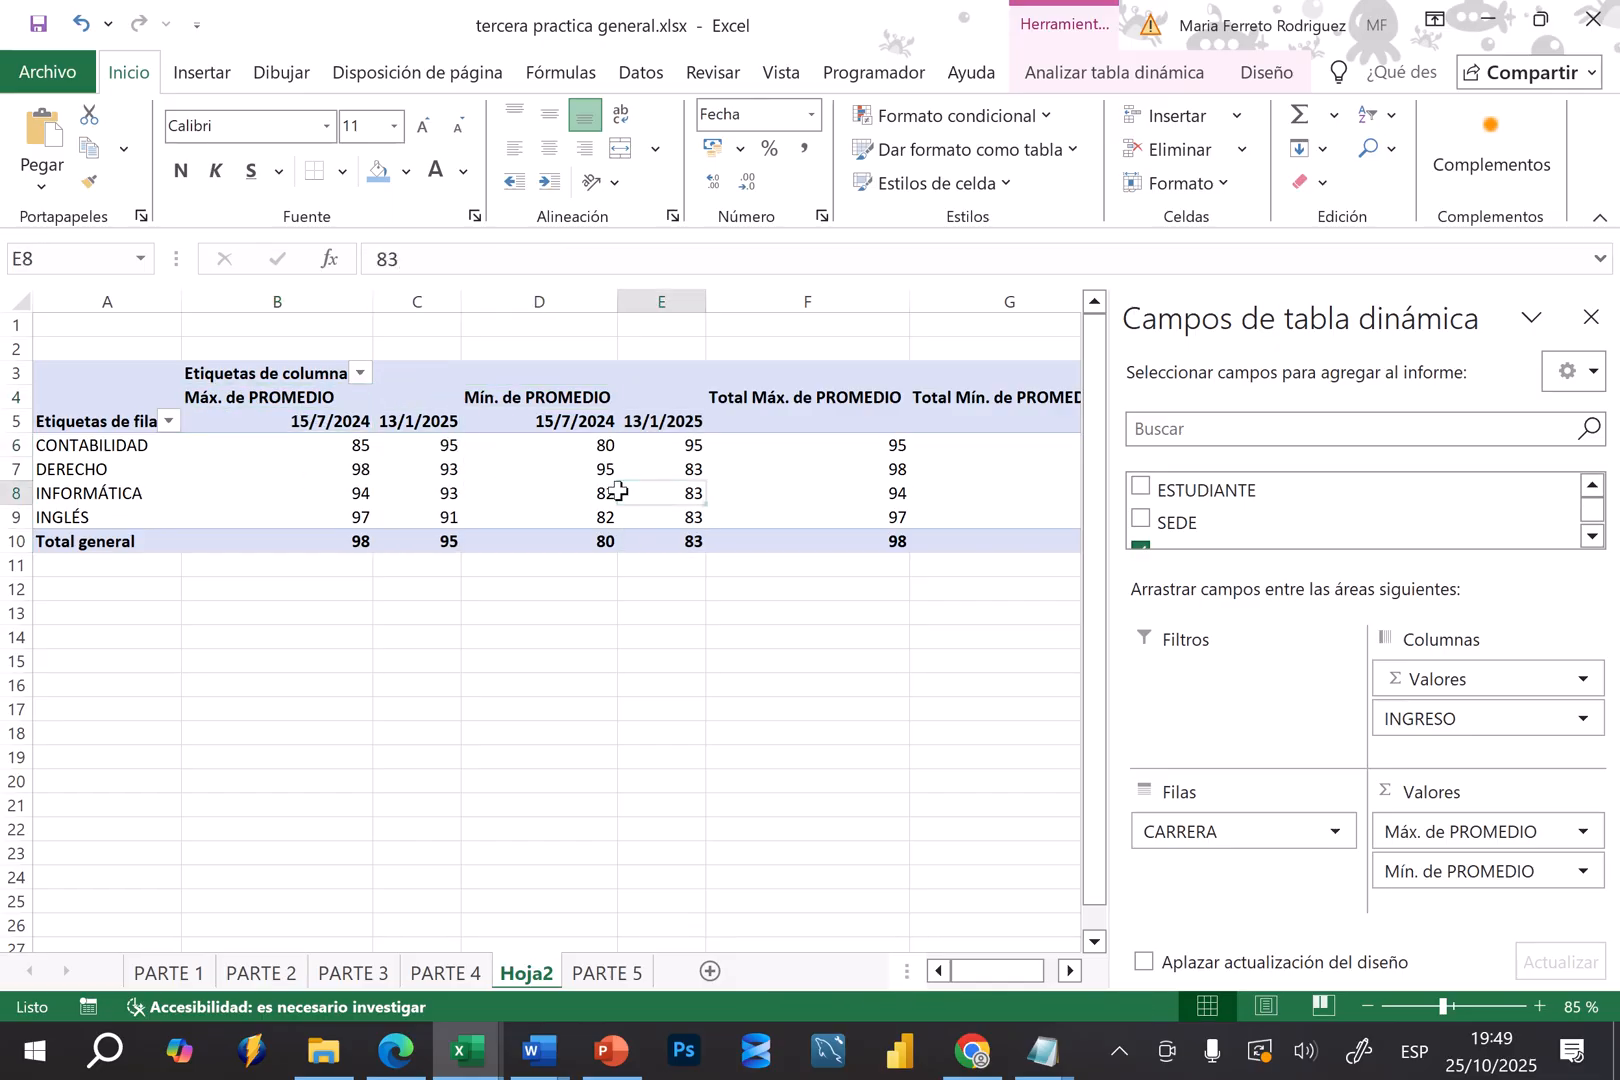
Examine the Total Máx. de PROMEDIO and Total Mín. de PROMEDIO columns and compare them with the maximum and minimum column groups
left_click(1071, 970)
left_click(1071, 970)
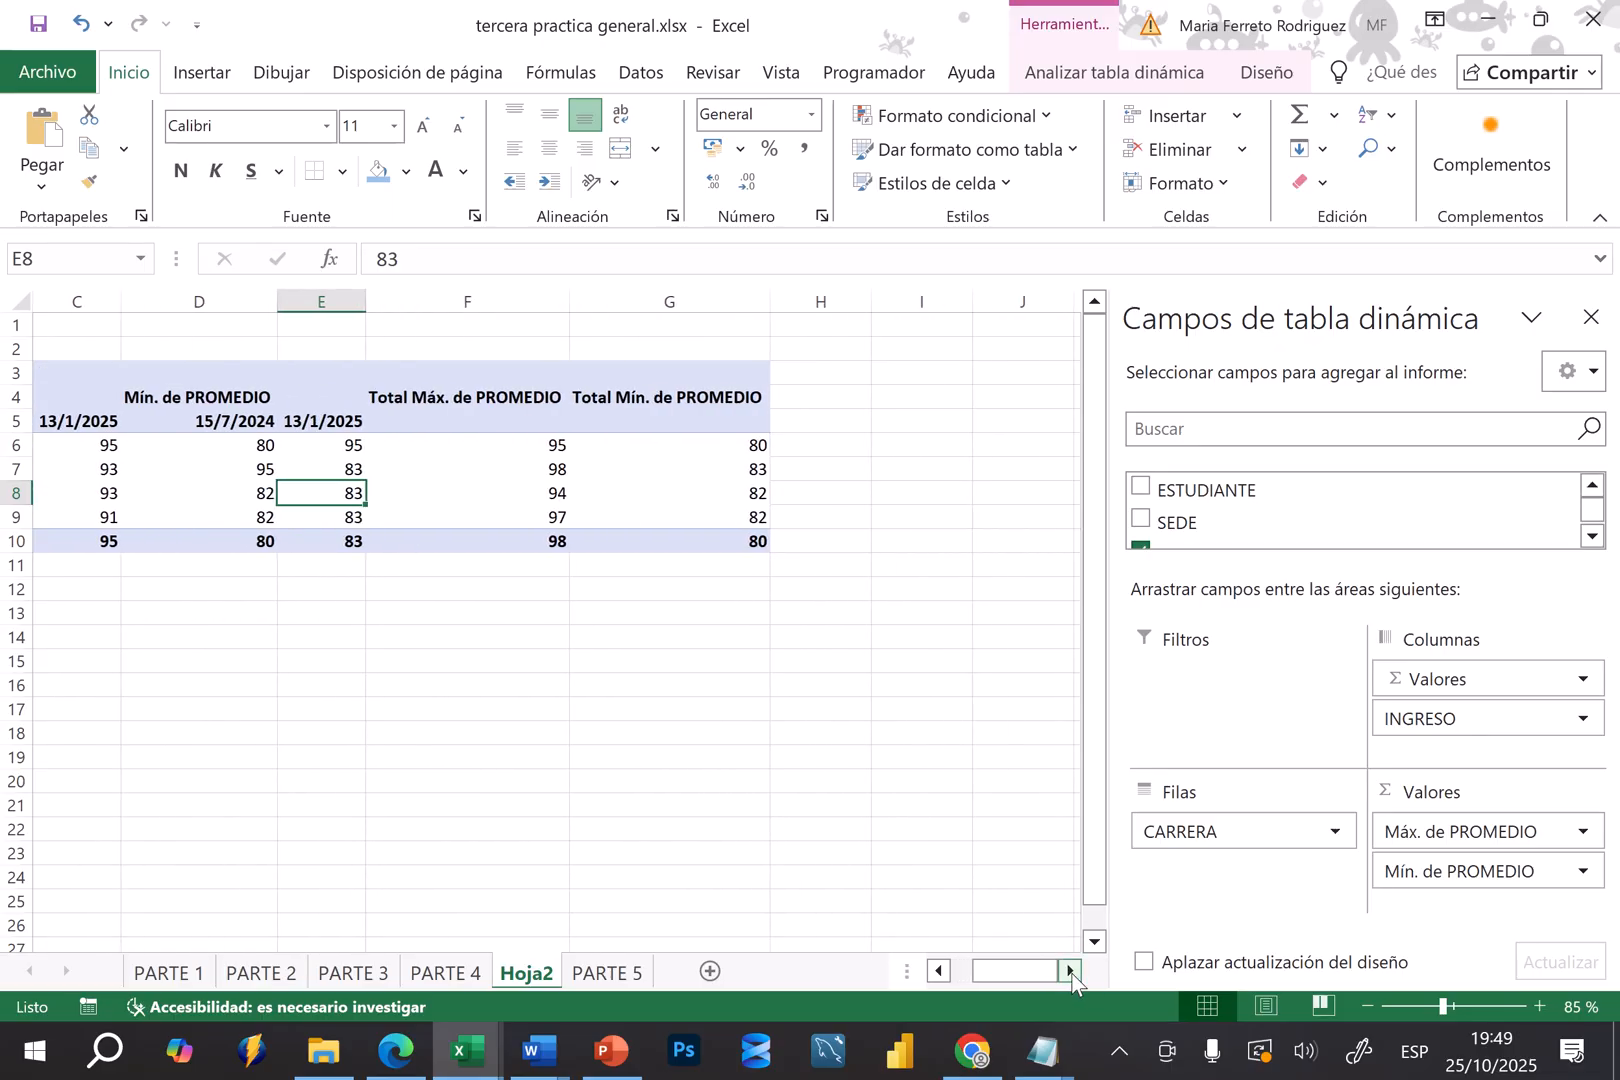
left_click(417, 385)
left_click(322, 420)
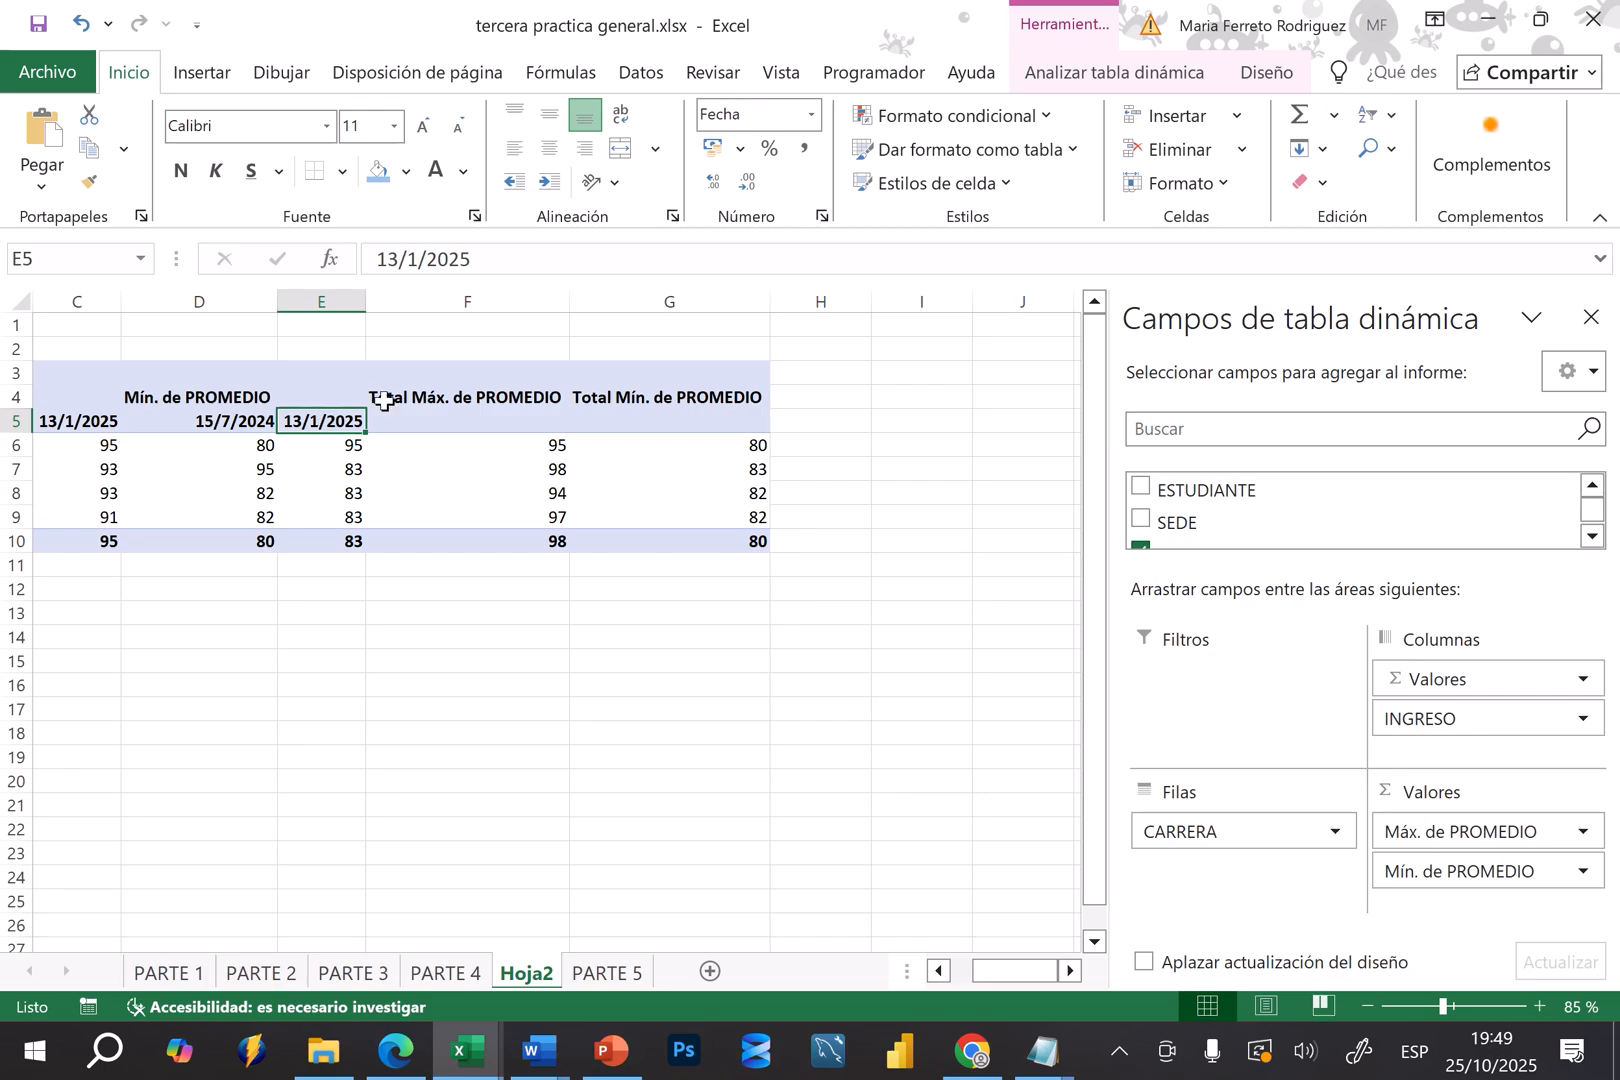
left_click(442, 384)
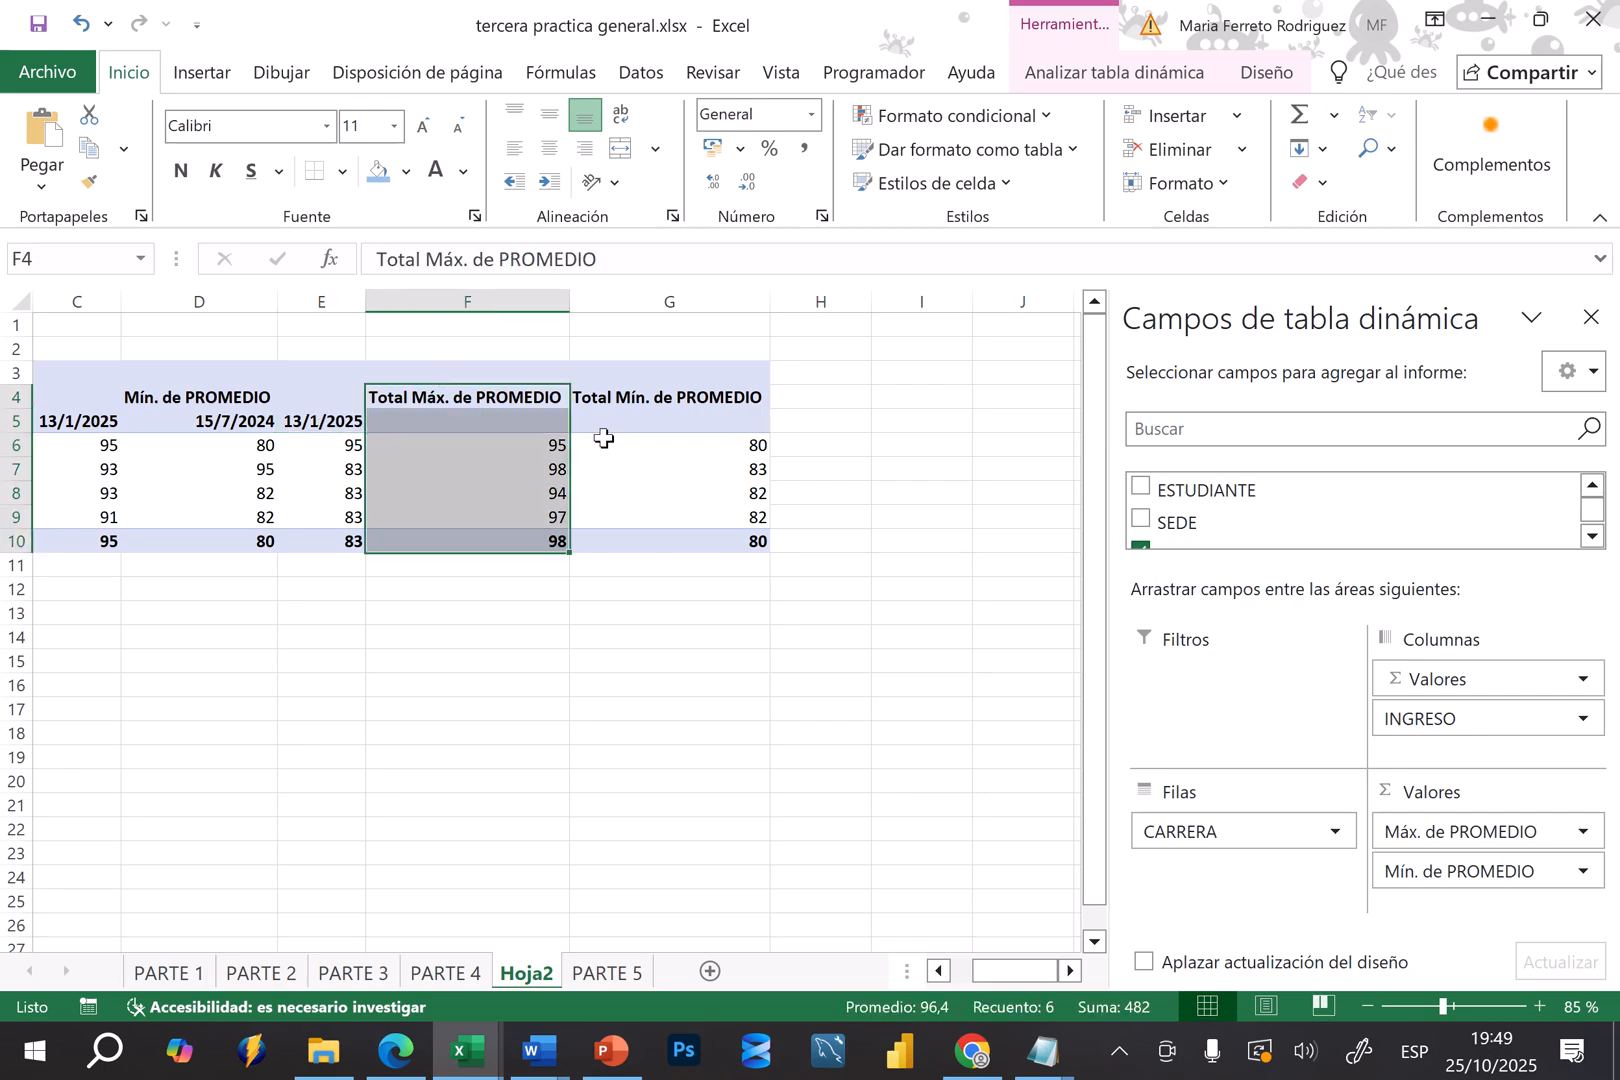
left_click(620, 382)
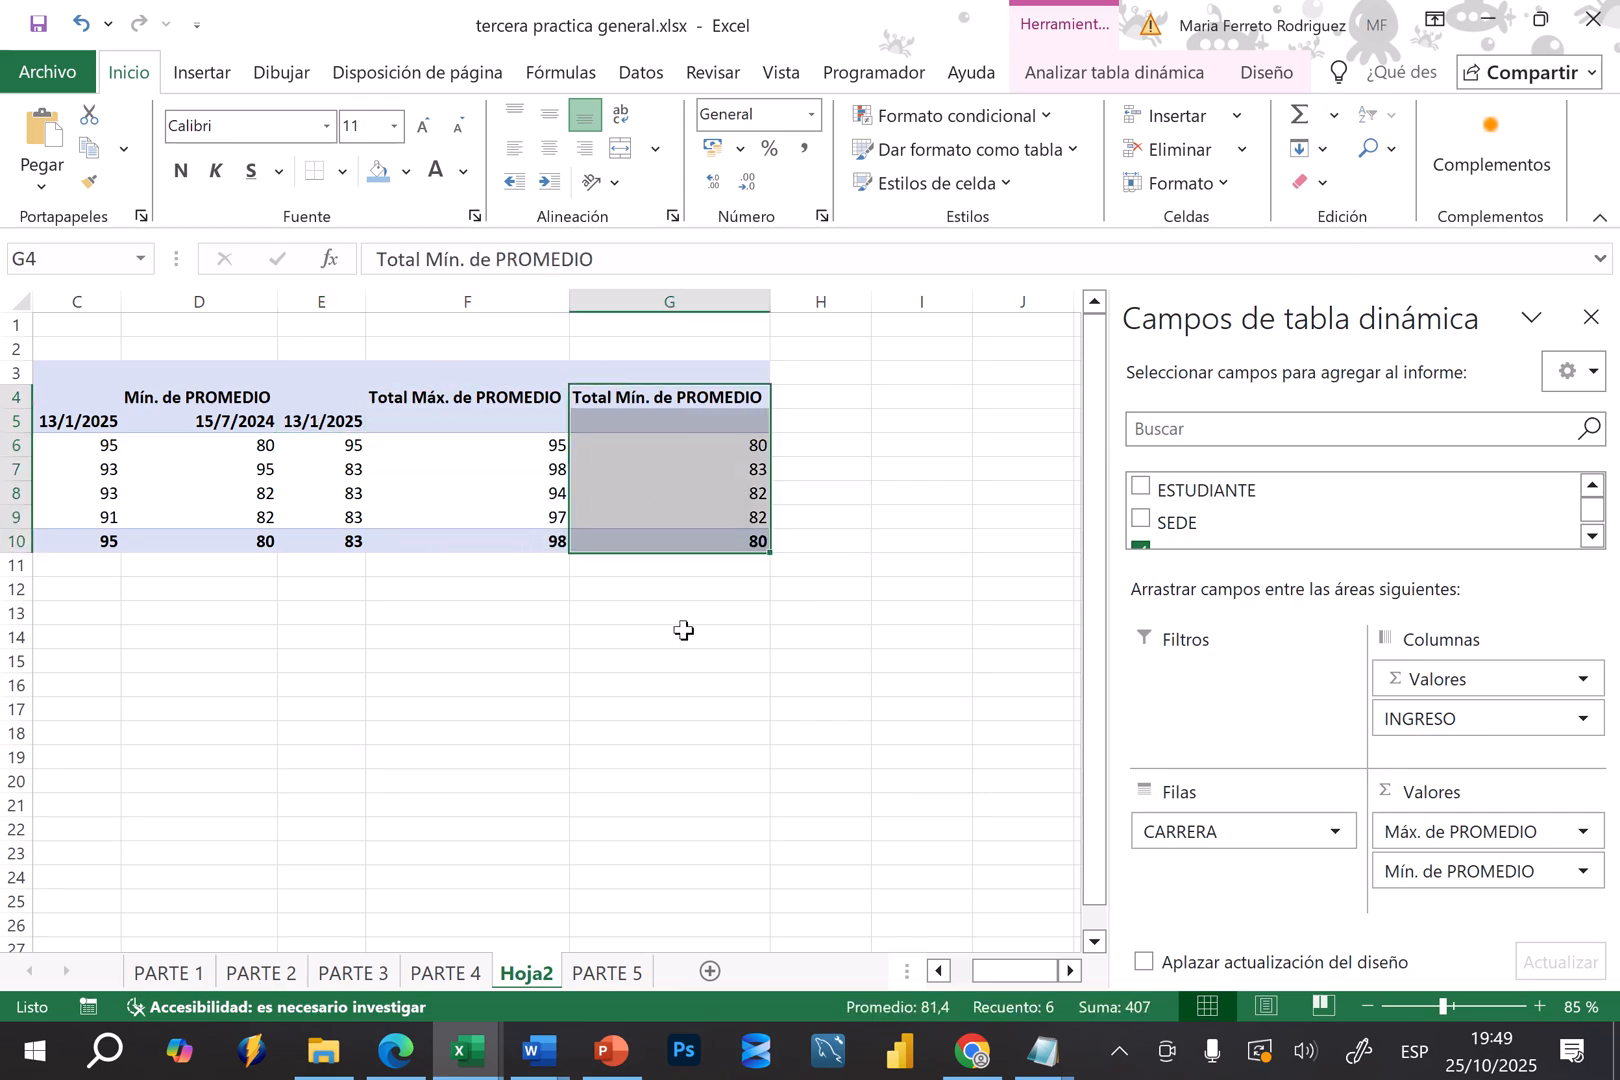
key("Left")
key("Left")
key("Left")
key("Left")
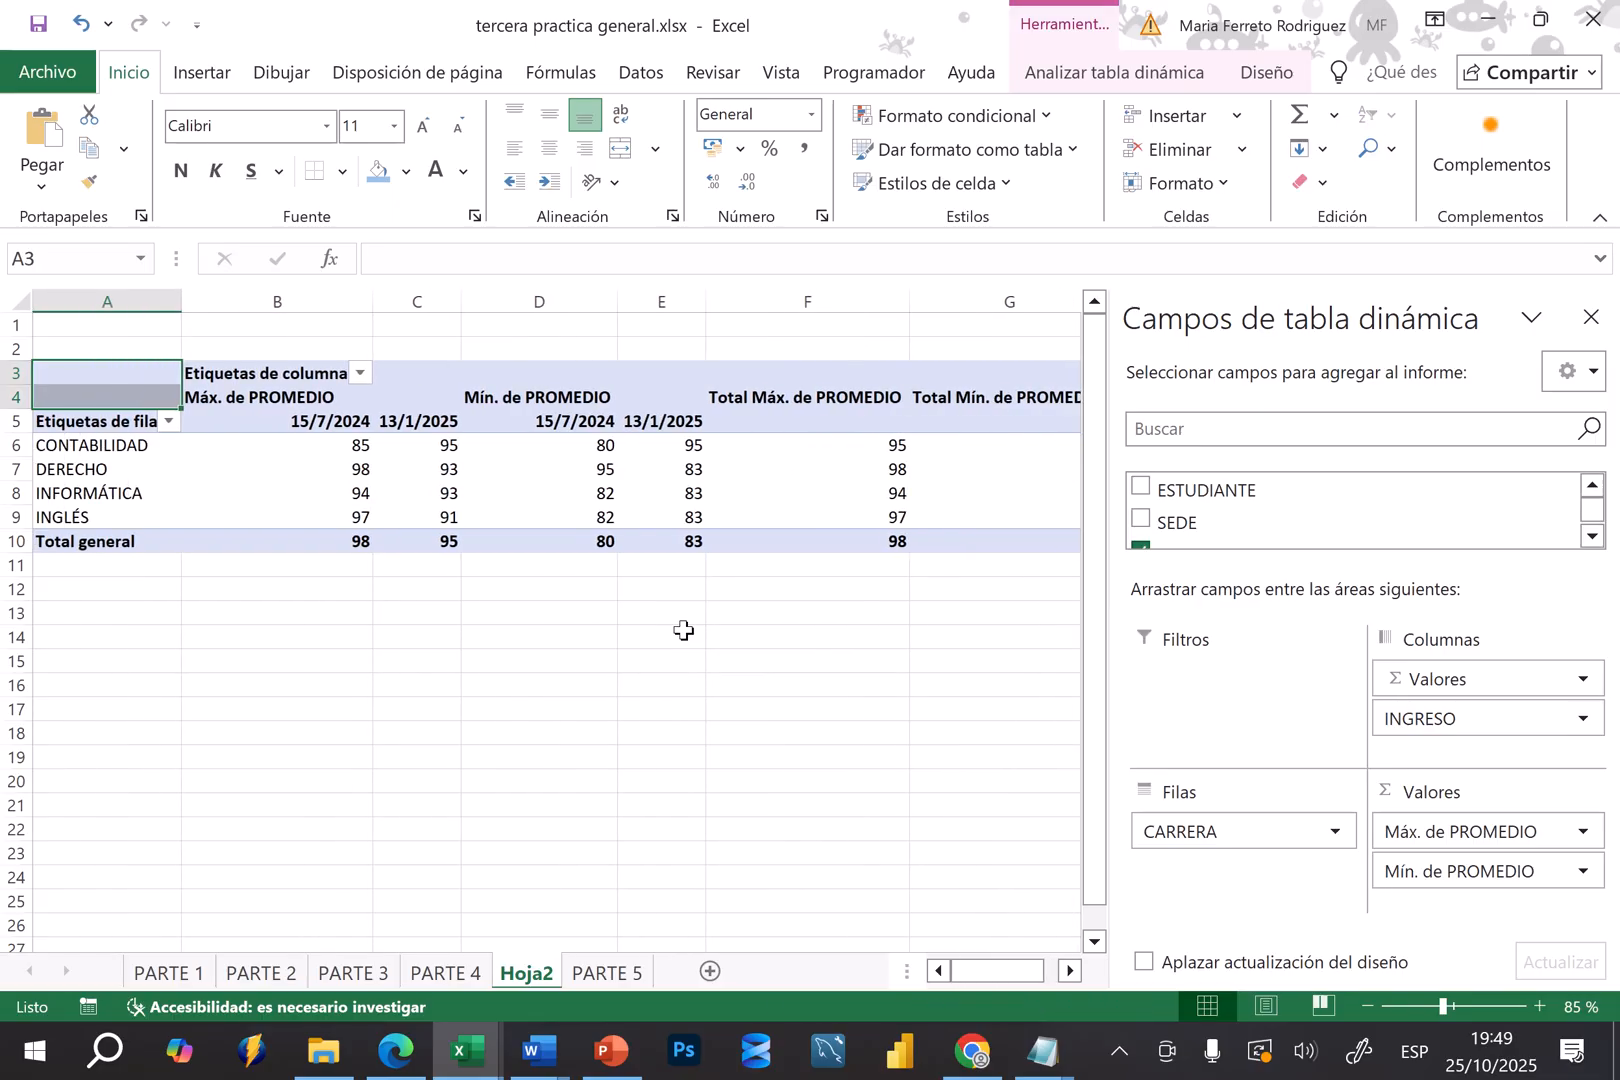
key("Right")
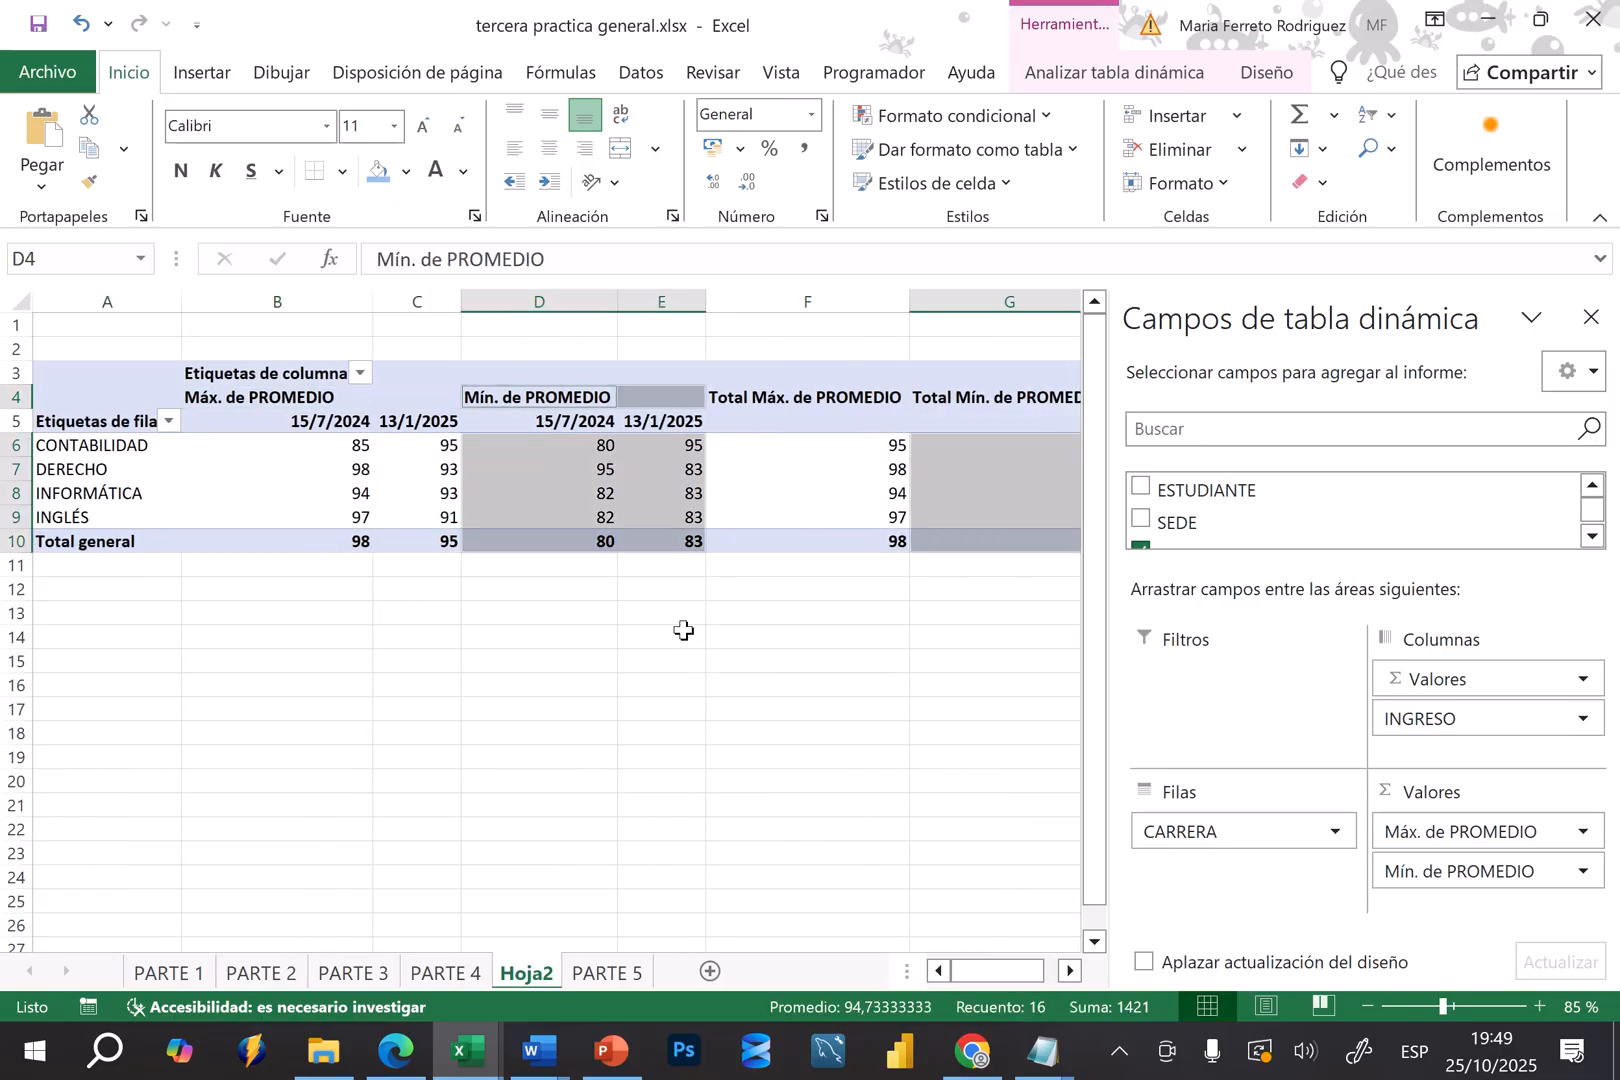
key("Left")
key("Right")
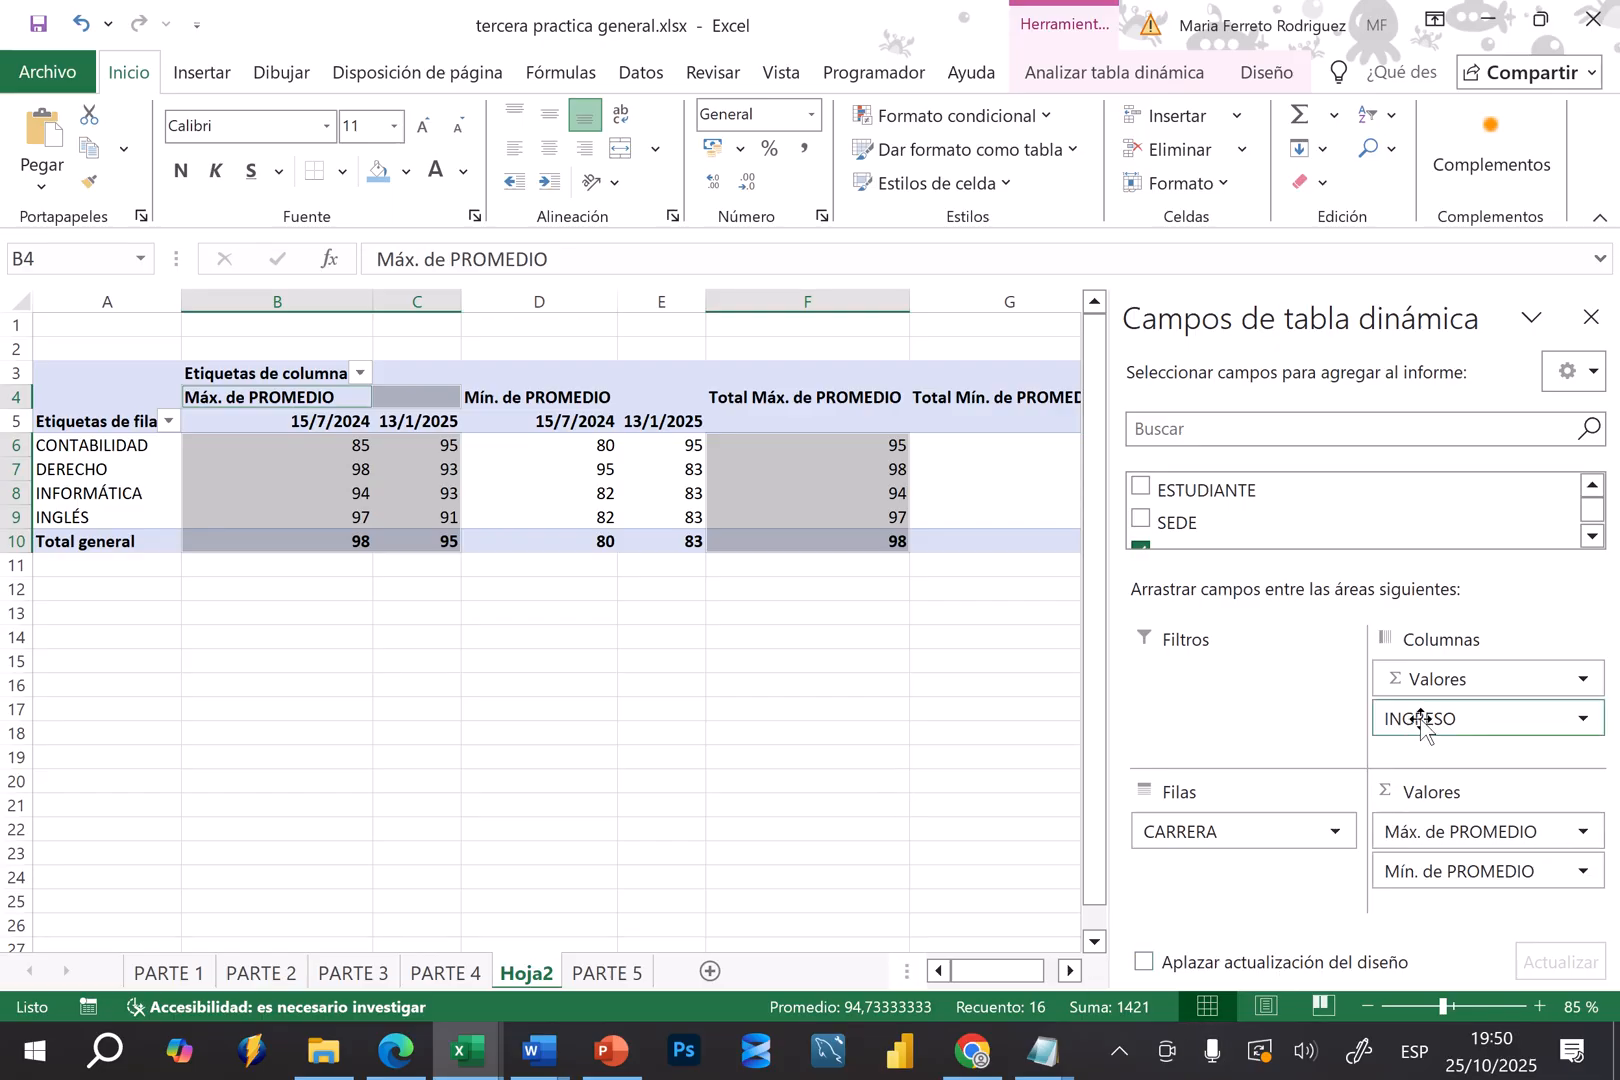
Move INGRESO to the pivot table rows and CARRERA to the columns, and review the averages by career and the totals
left_click_drag(1420, 718, 1257, 885)
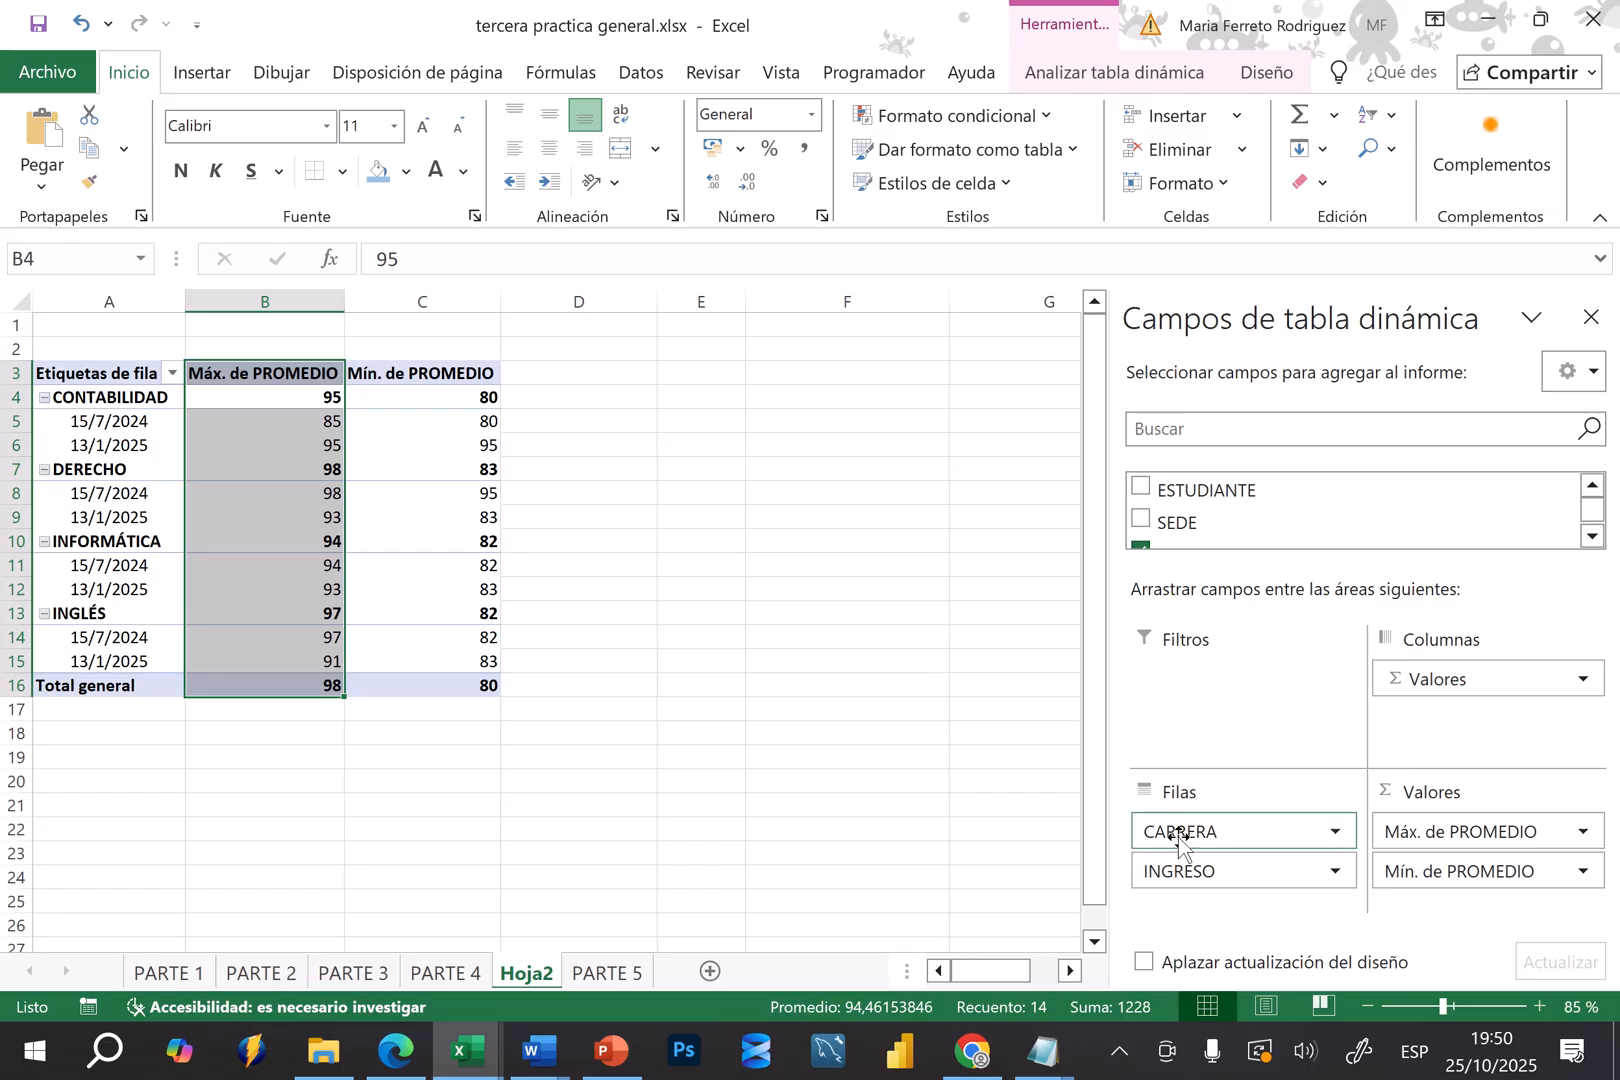
left_click_drag(1170, 830, 1420, 735)
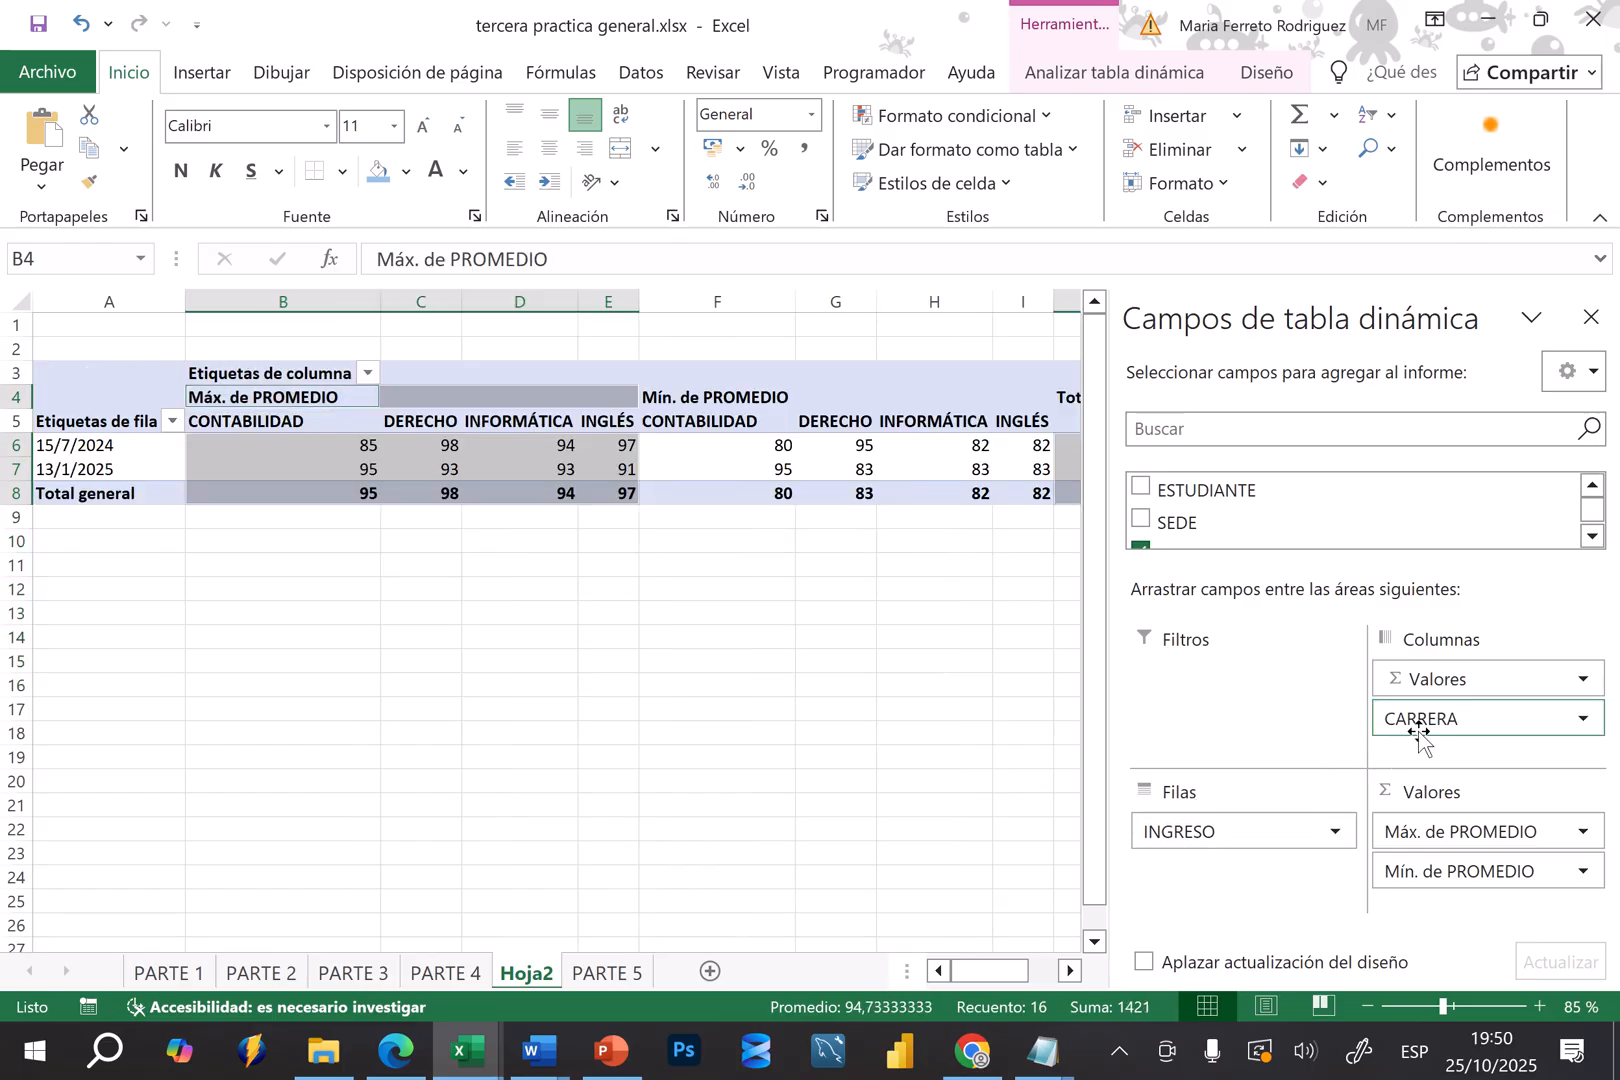
left_click(1069, 971)
left_click(1069, 971)
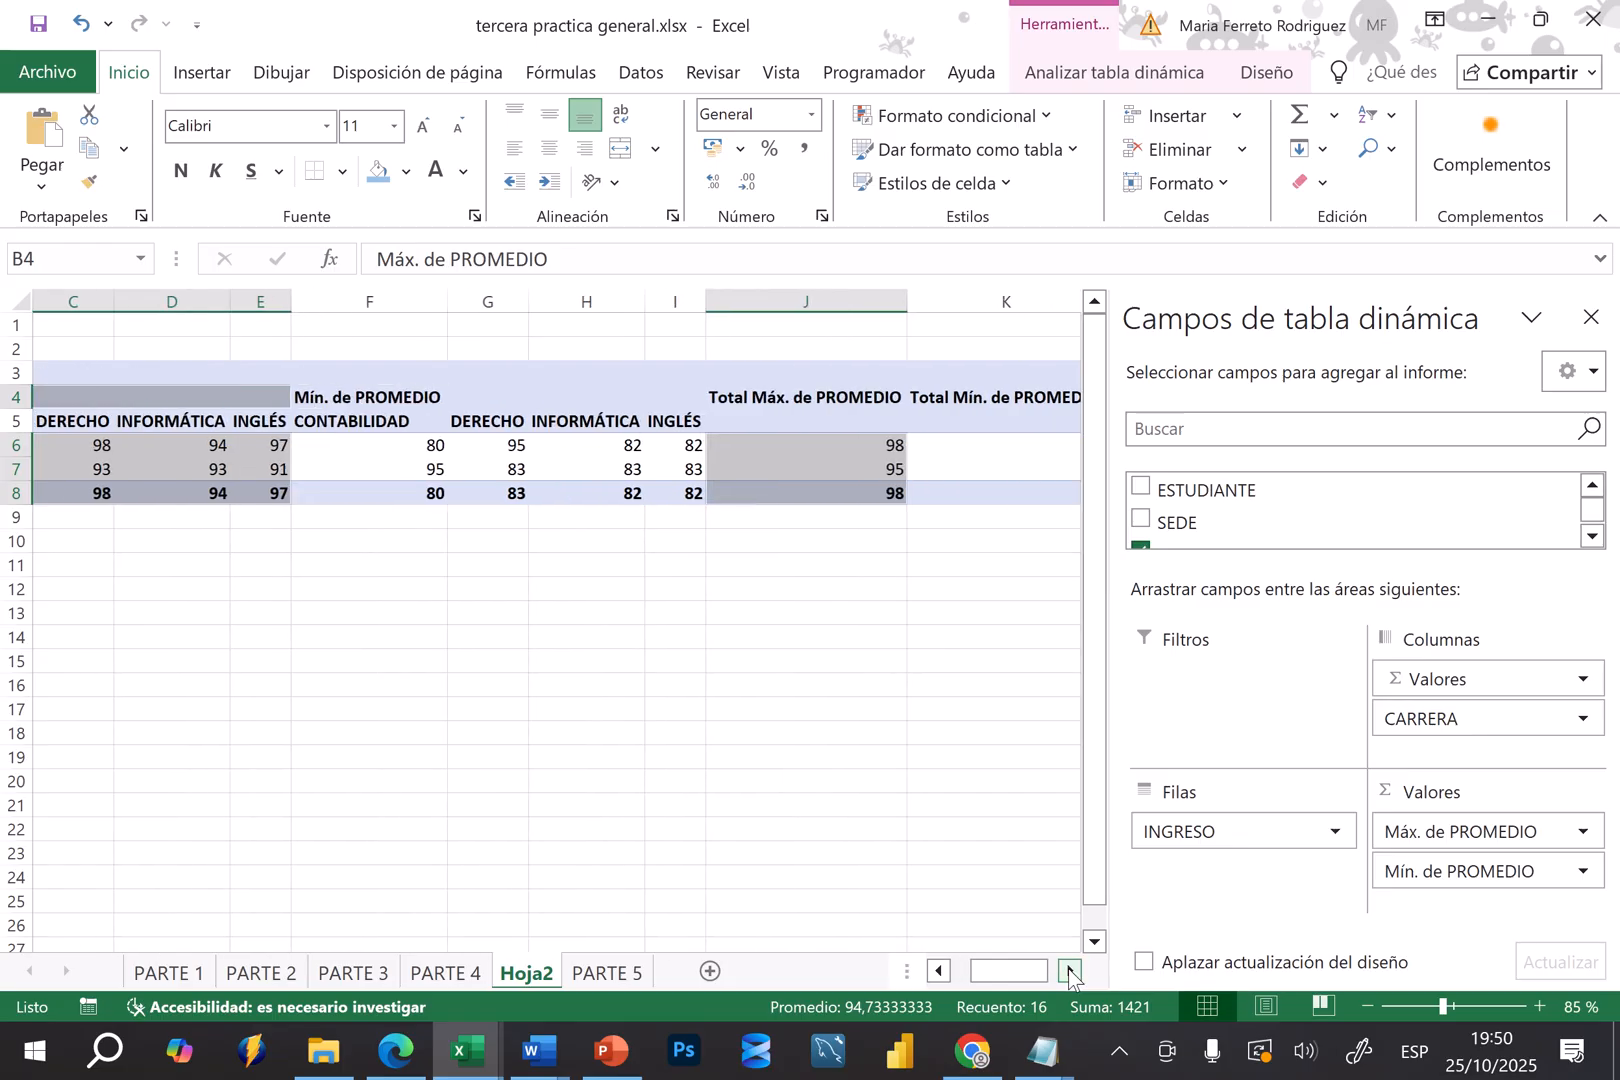
left_click(1069, 971)
left_click(940, 828)
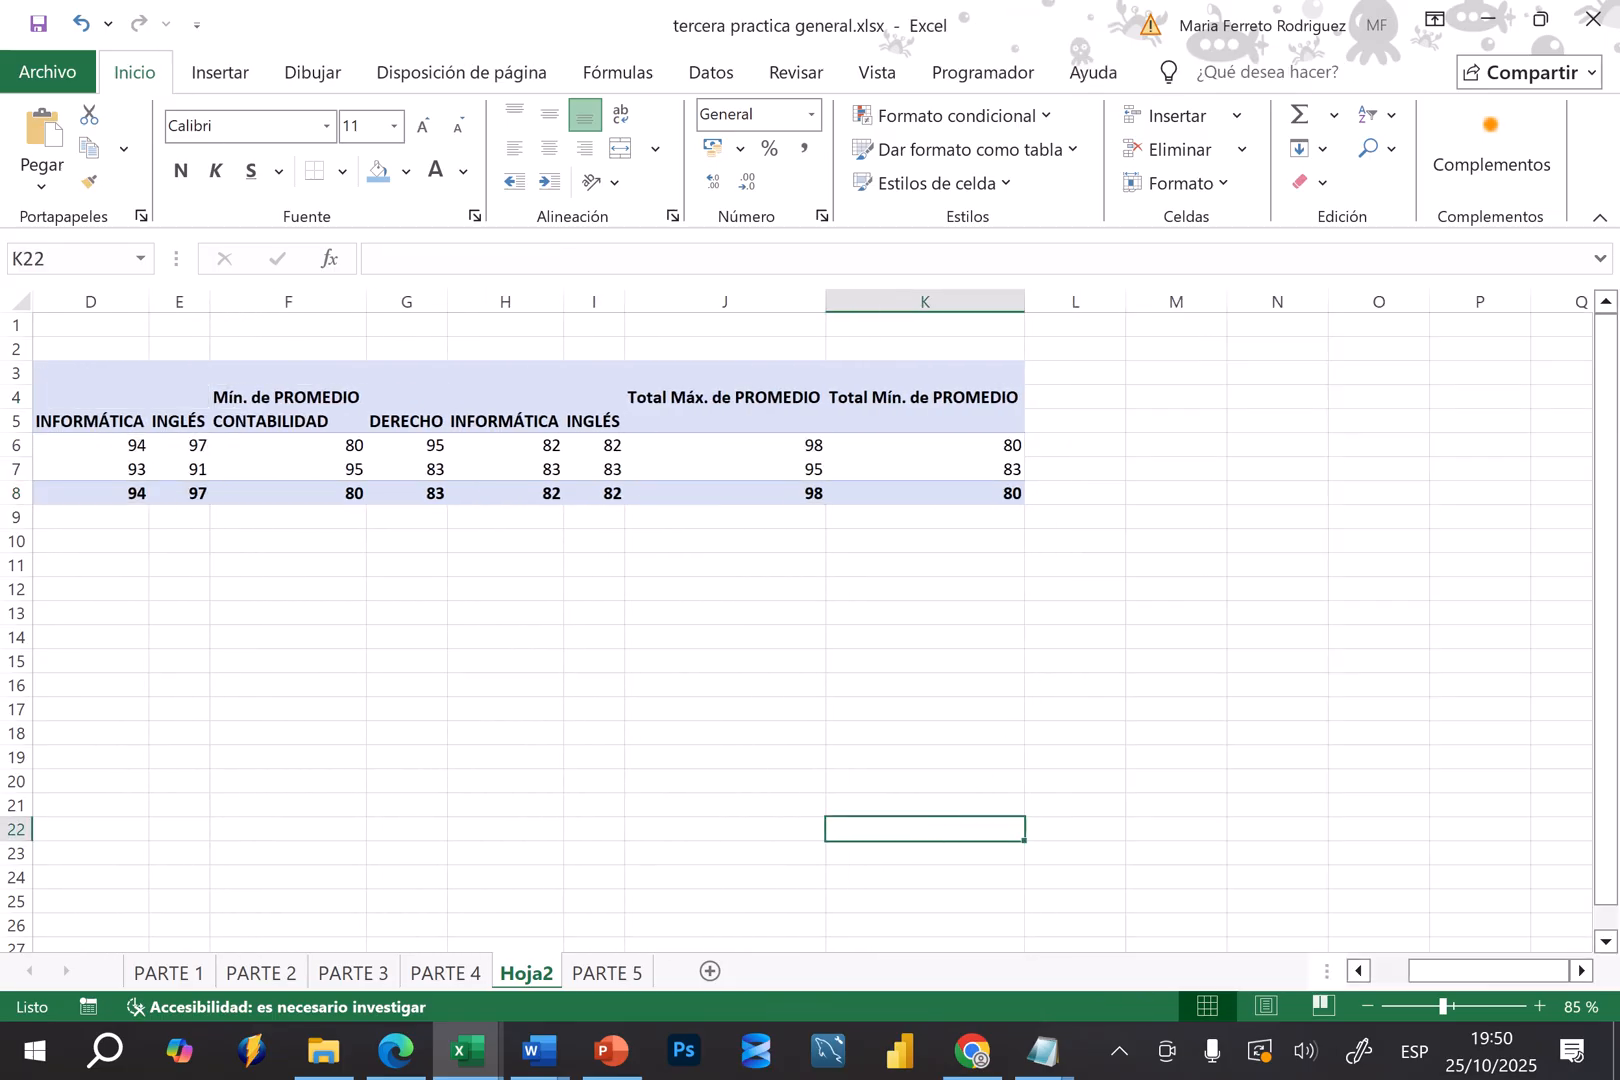
scroll(940, 828, "left", 3)
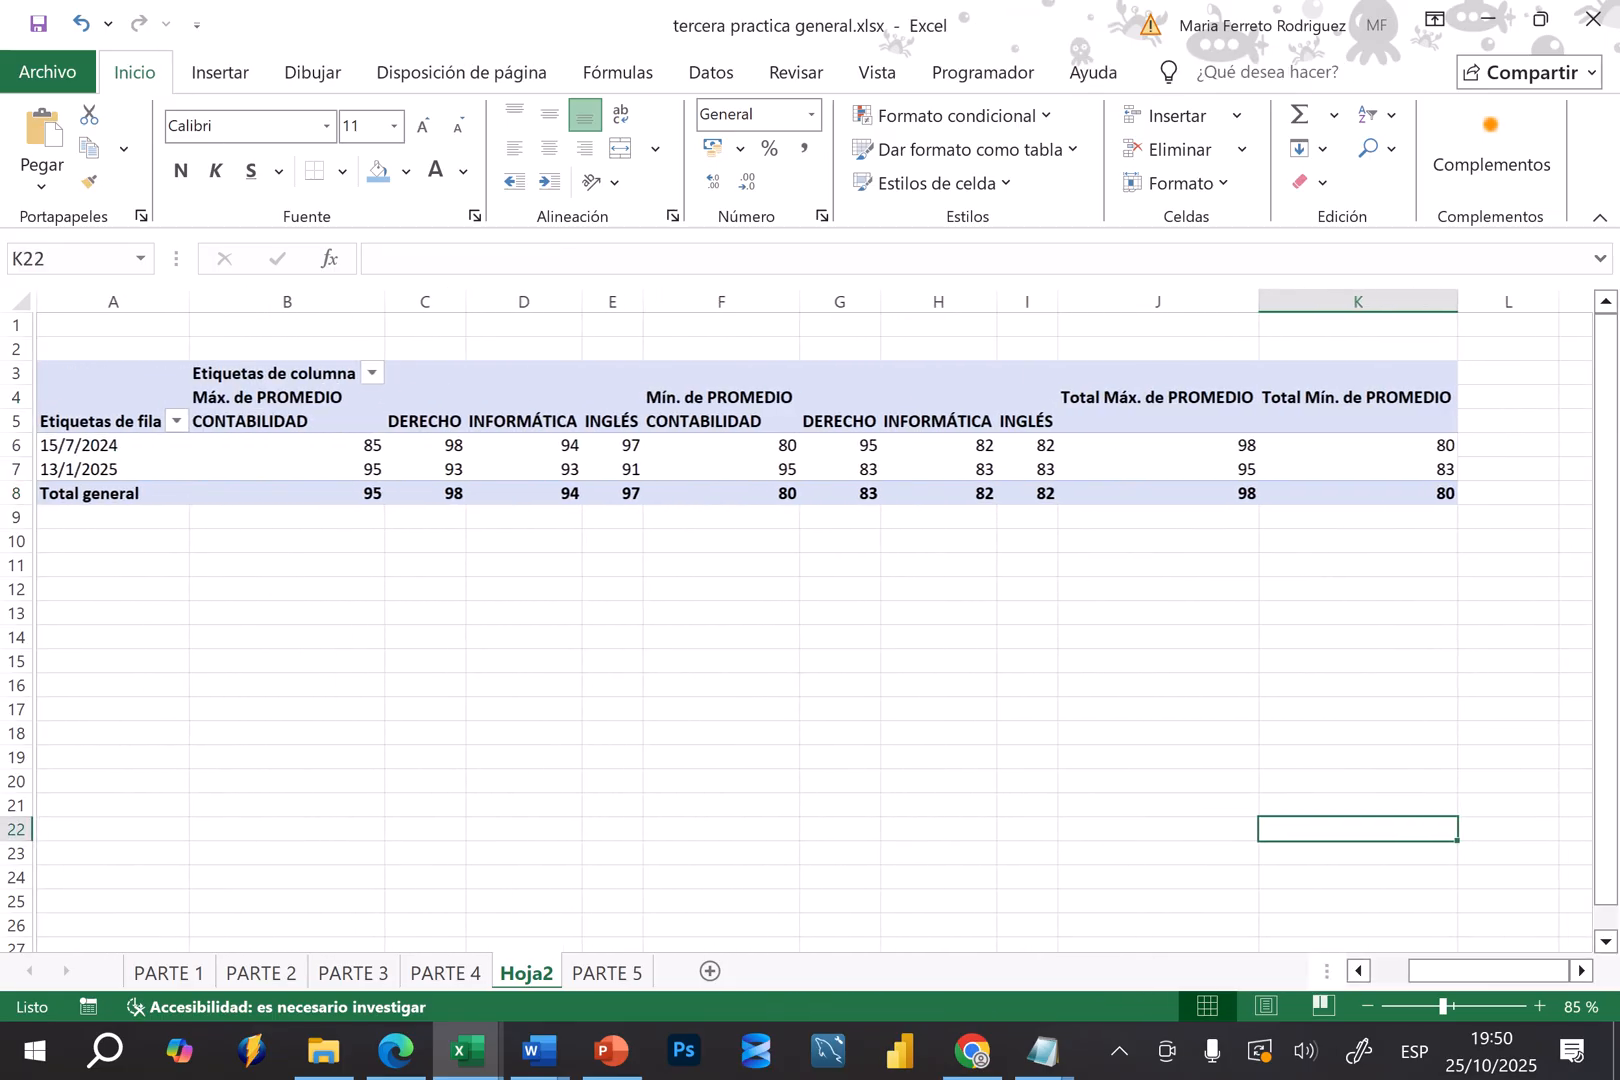
left_click(279, 423)
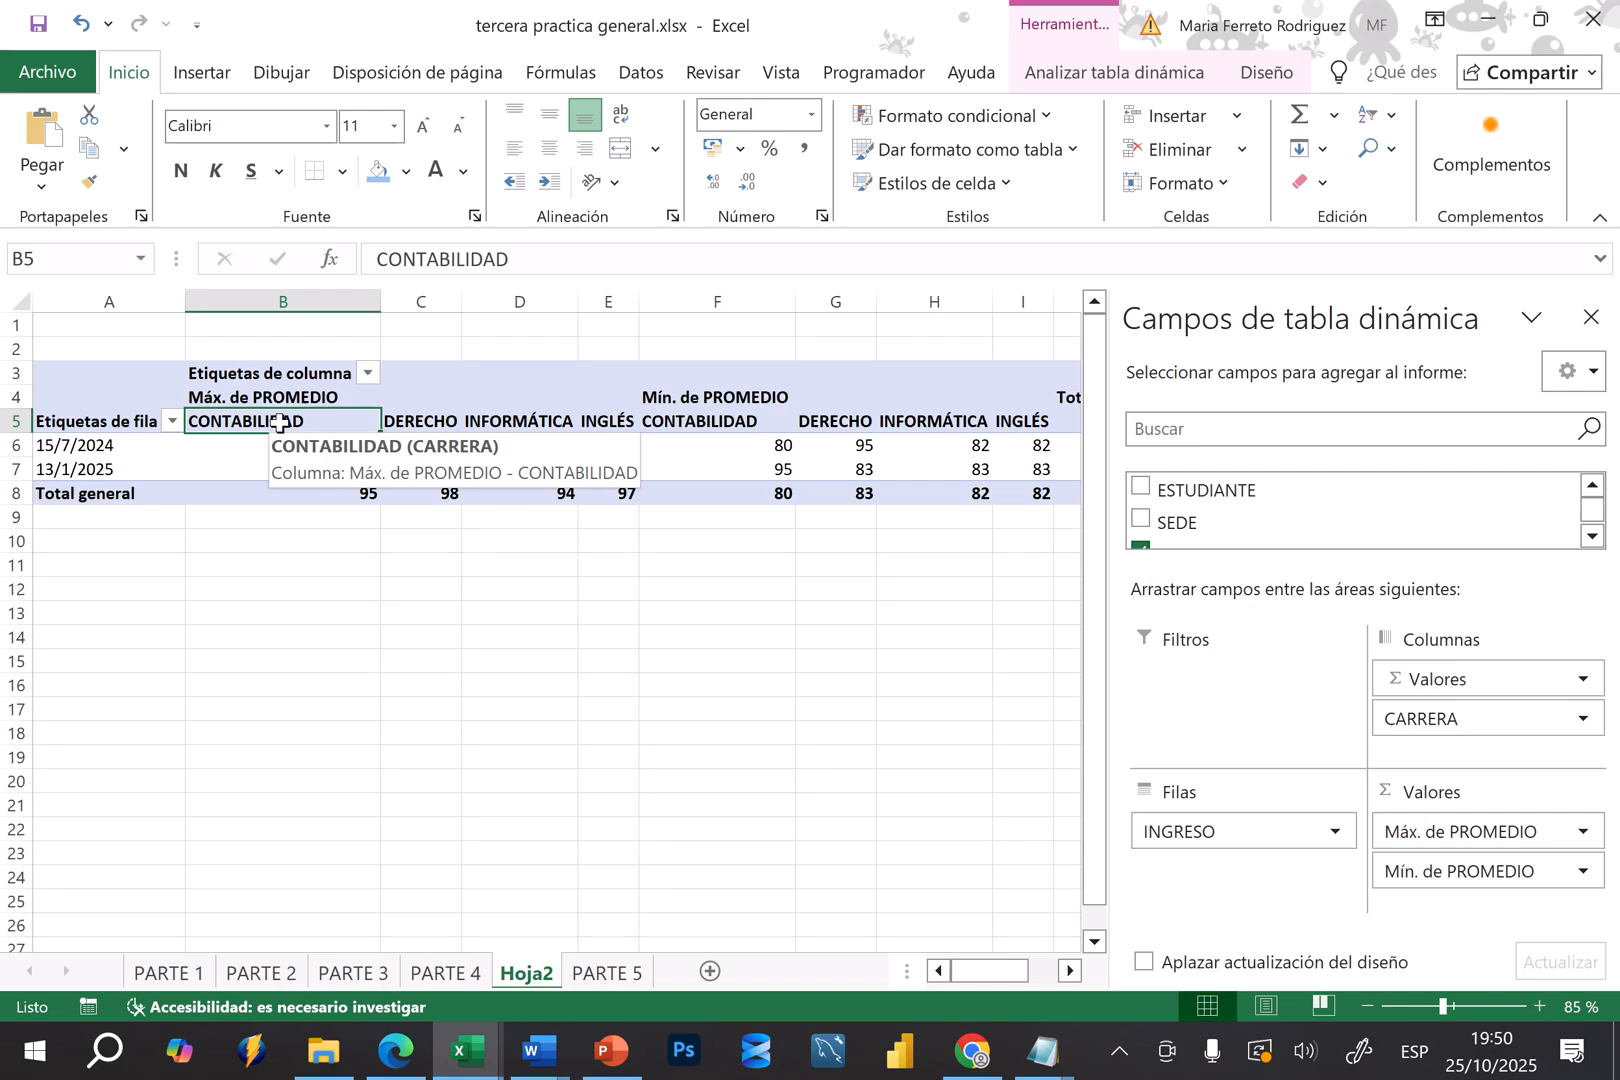
left_click(613, 630)
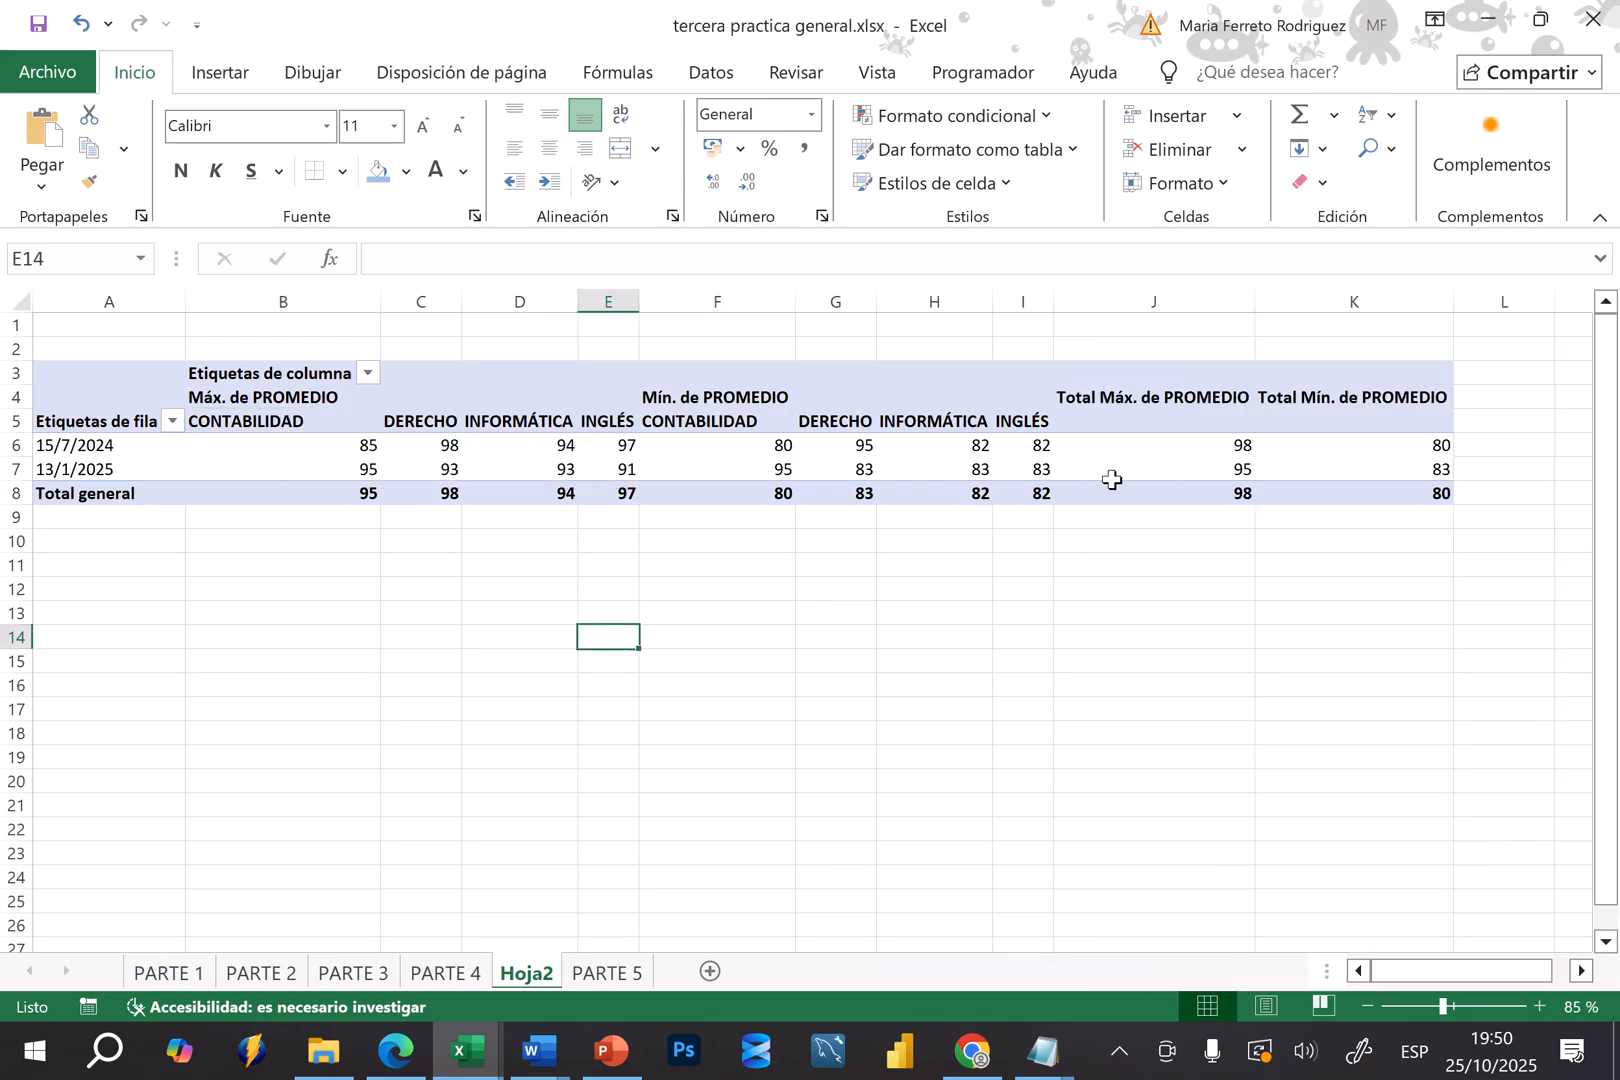
mouse_move(1116, 482)
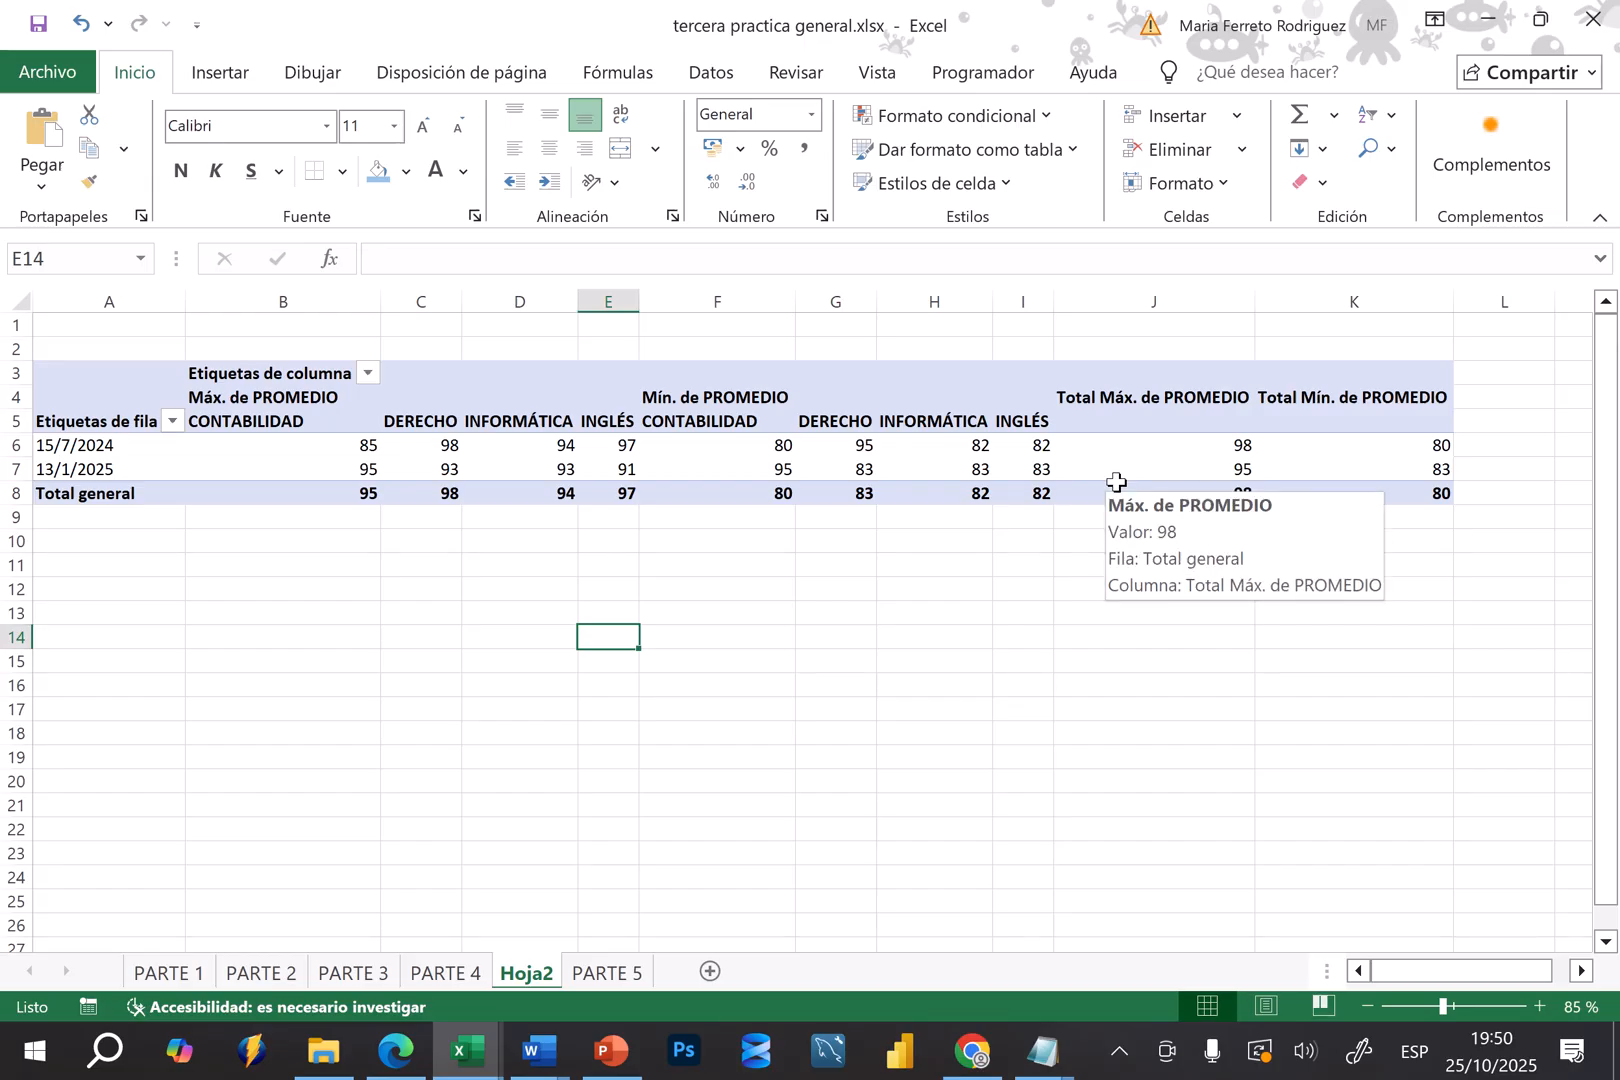
Move CARRERA back to the rows beneath INGRESO, and clear INGRESO, CARRERA and PROMEDIO from the pivot table
left_click(933, 442)
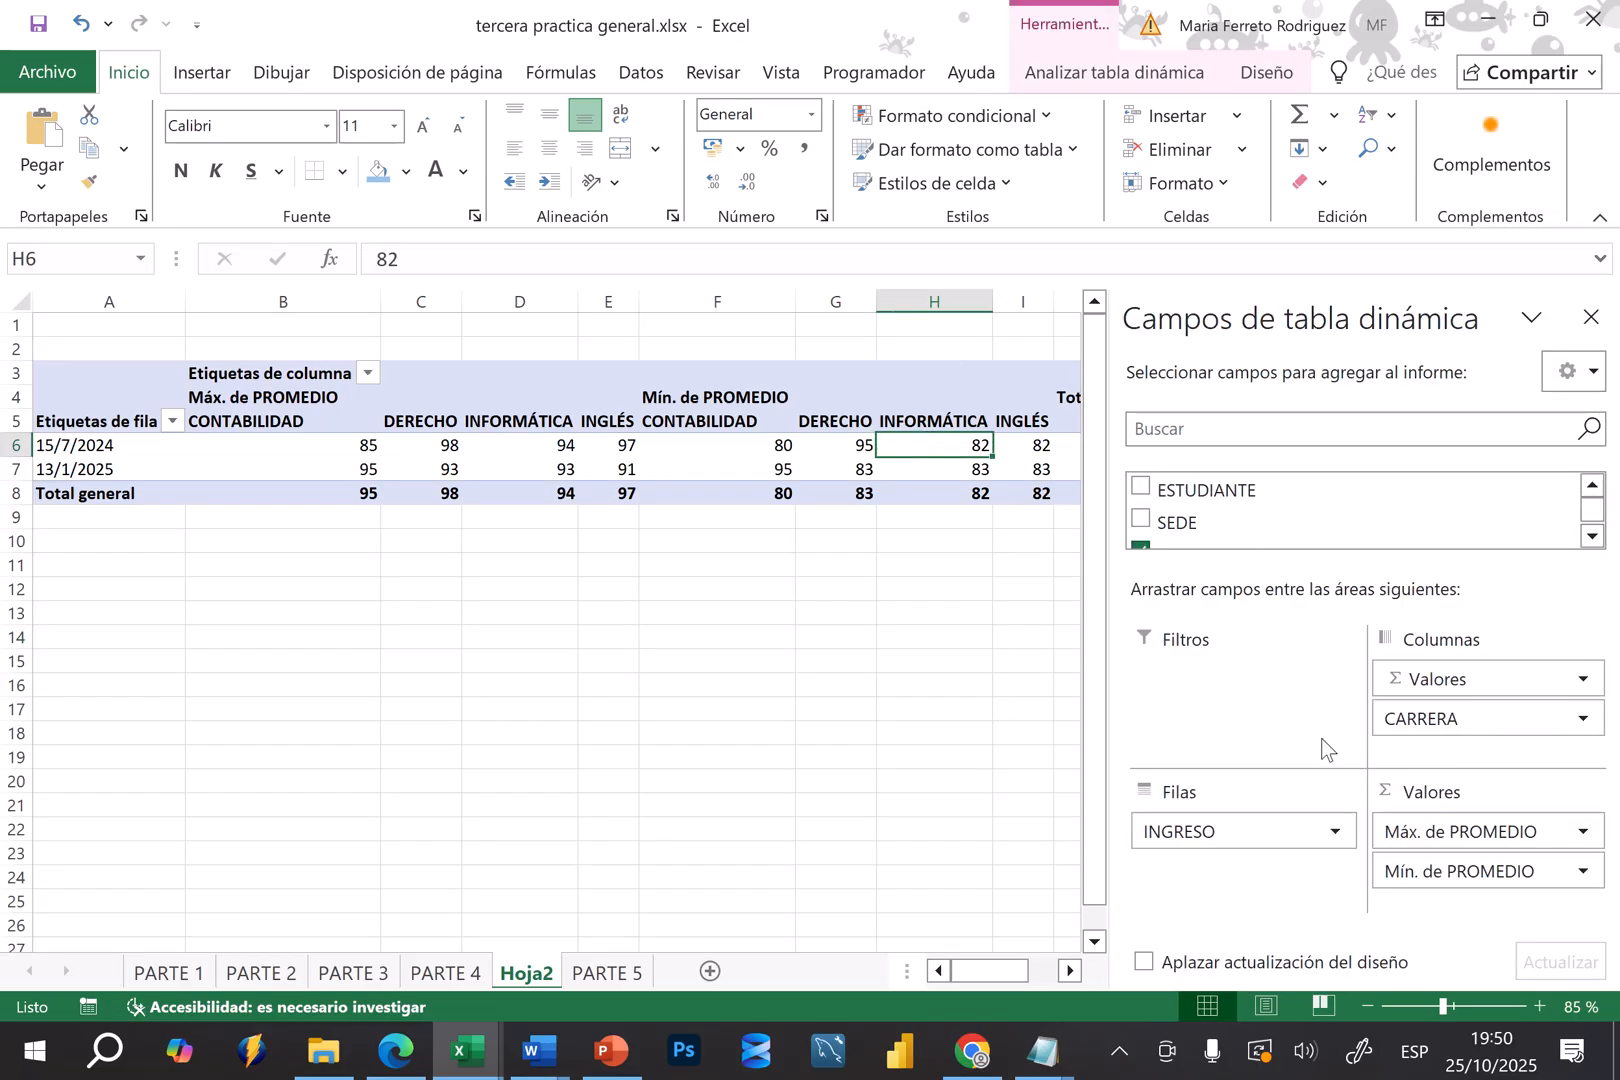
left_click_drag(1430, 718, 1217, 855)
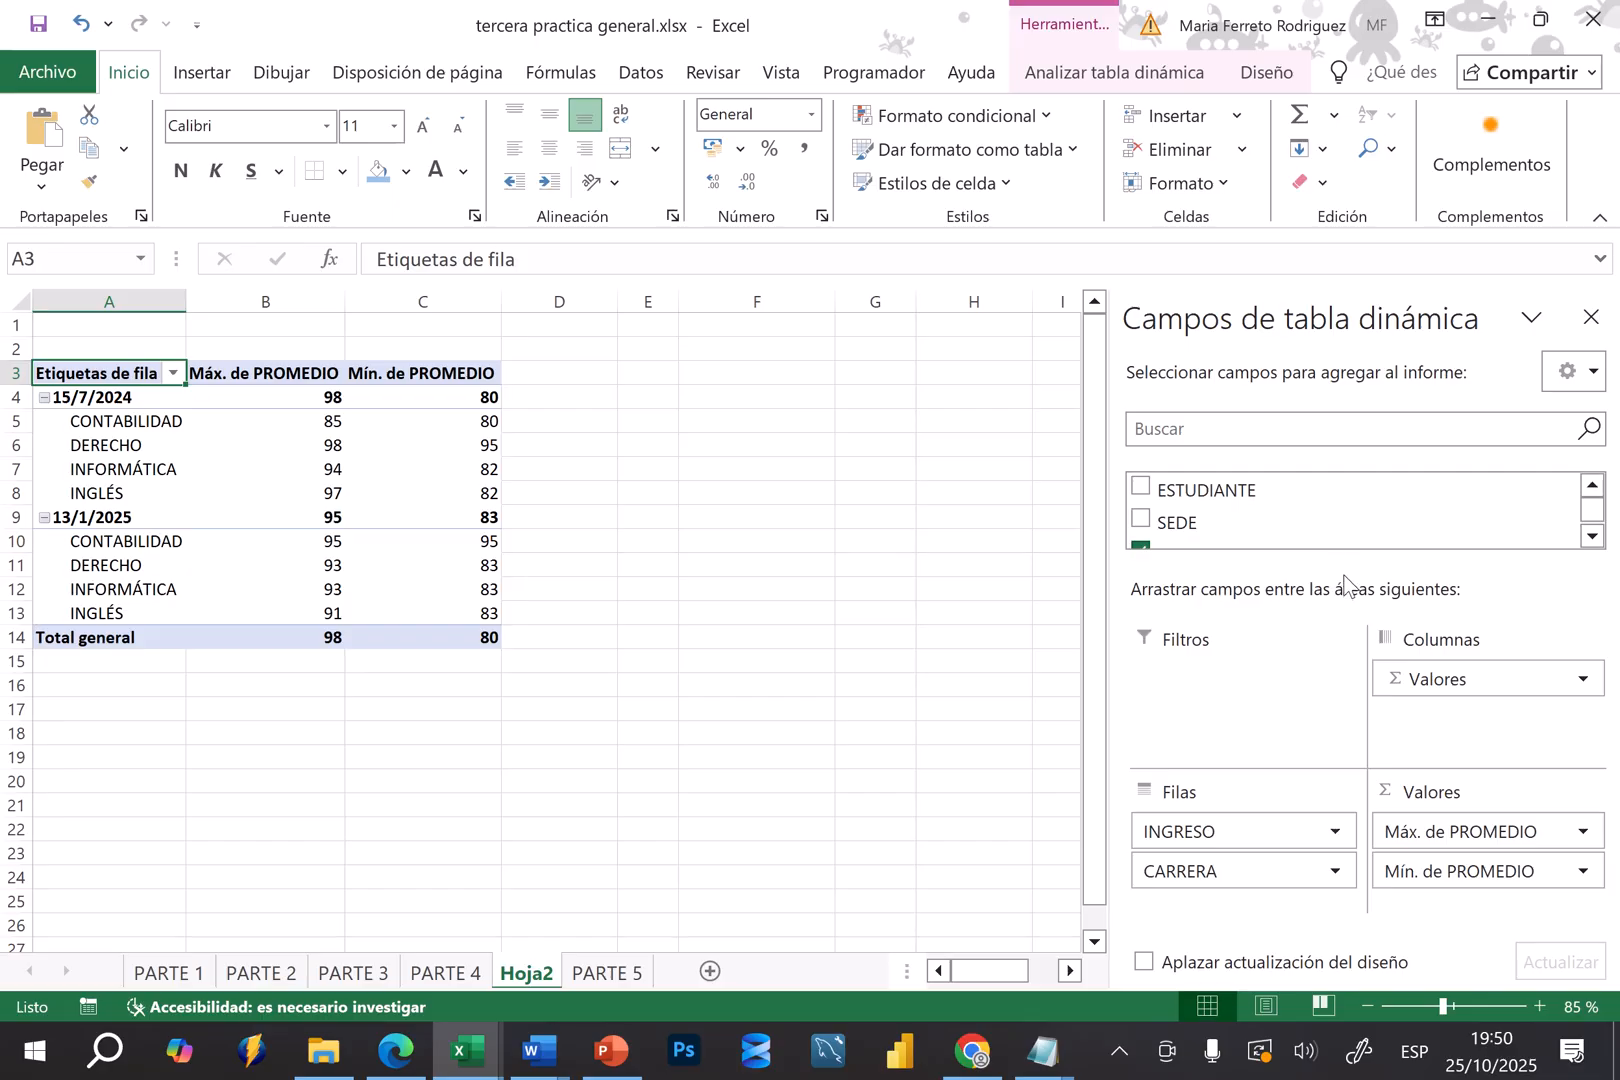
left_click_drag(1342, 571, 1350, 708)
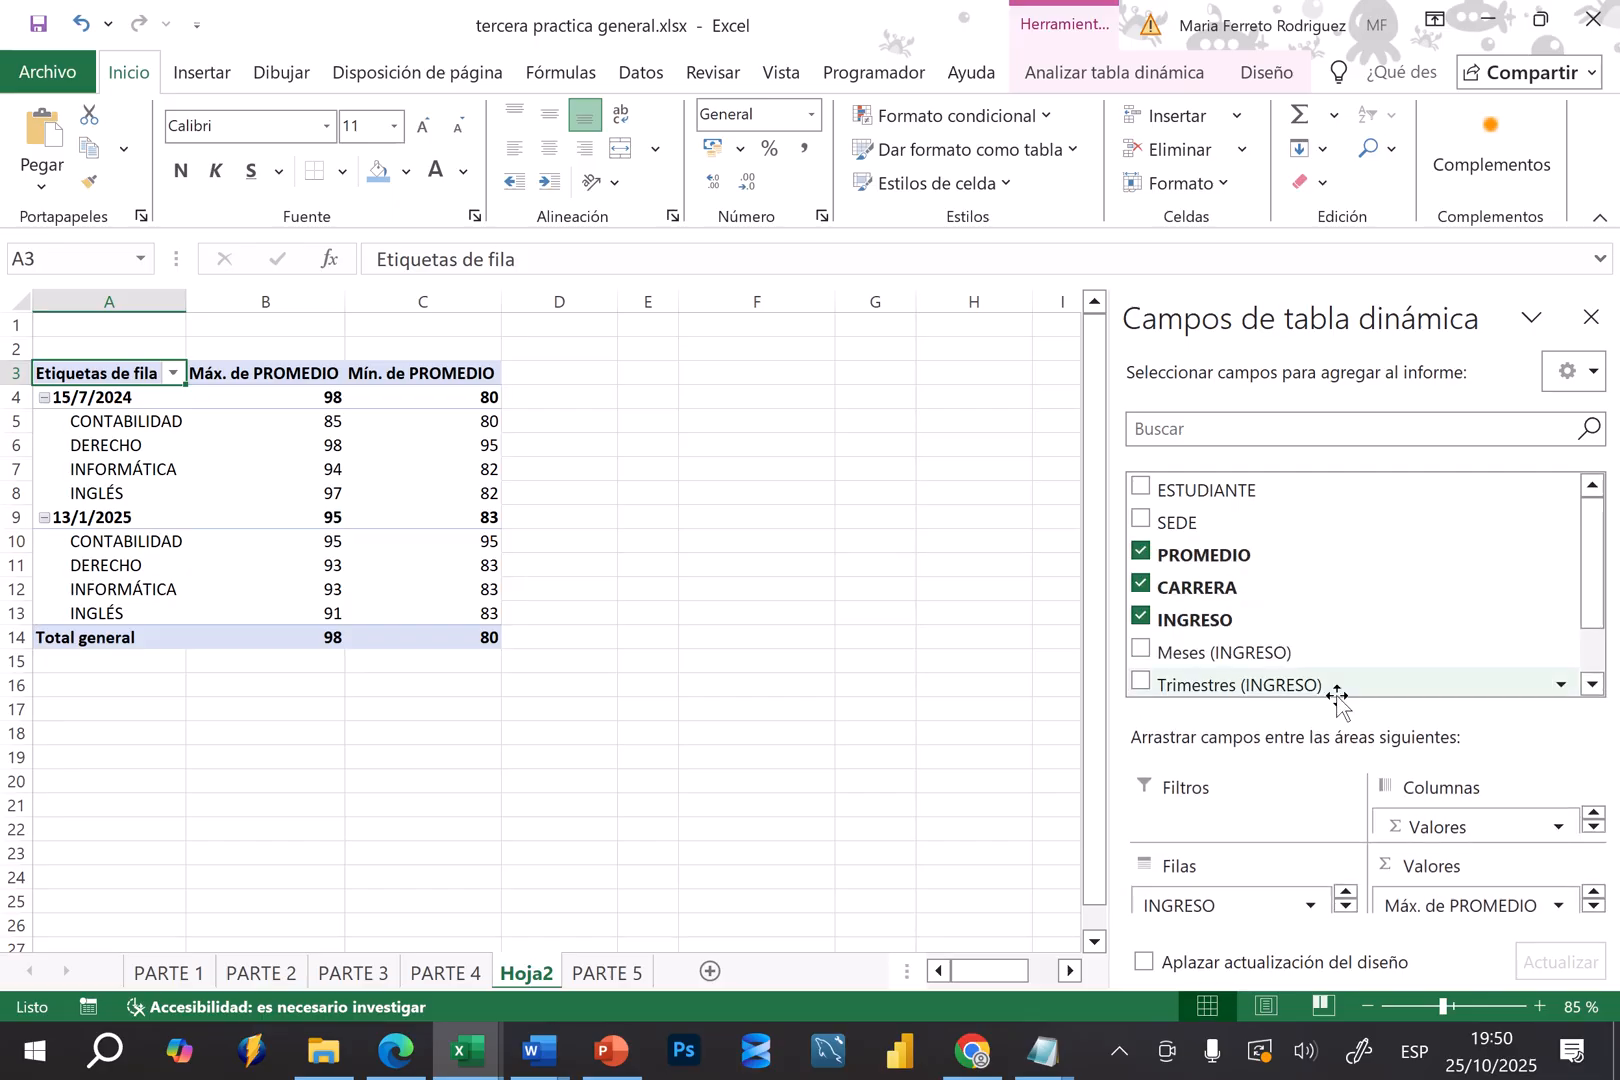
left_click(1140, 618)
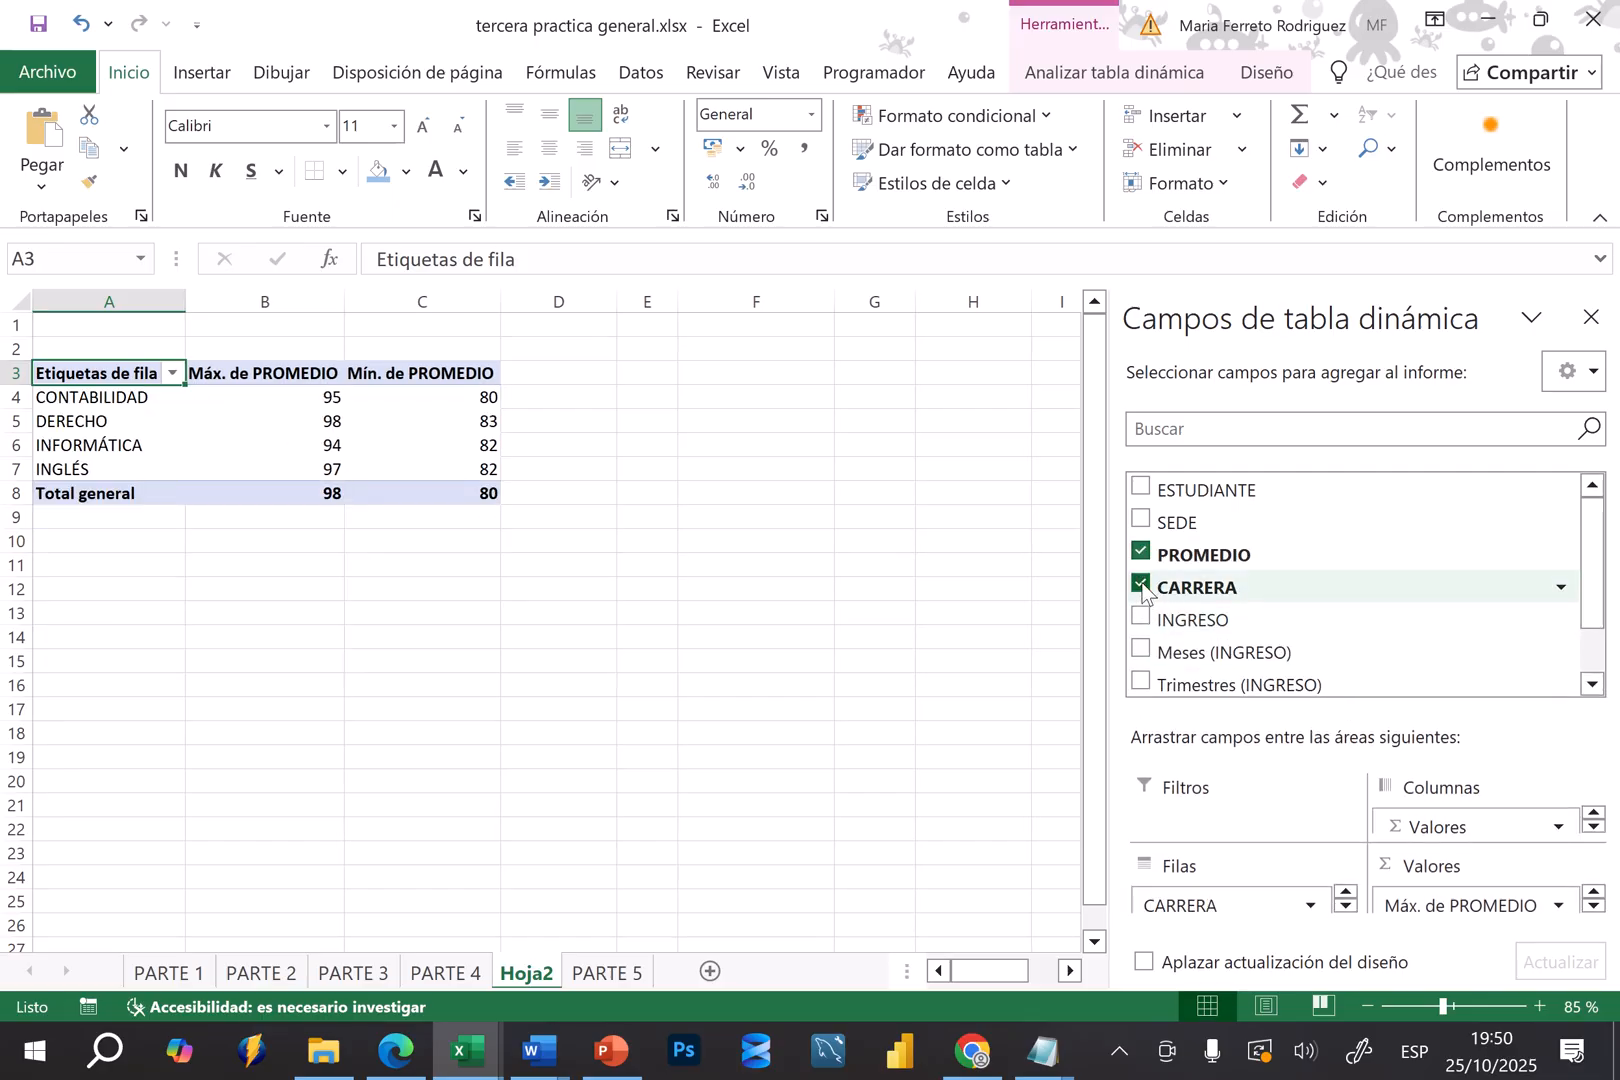
left_click(1142, 586)
left_click(1144, 557)
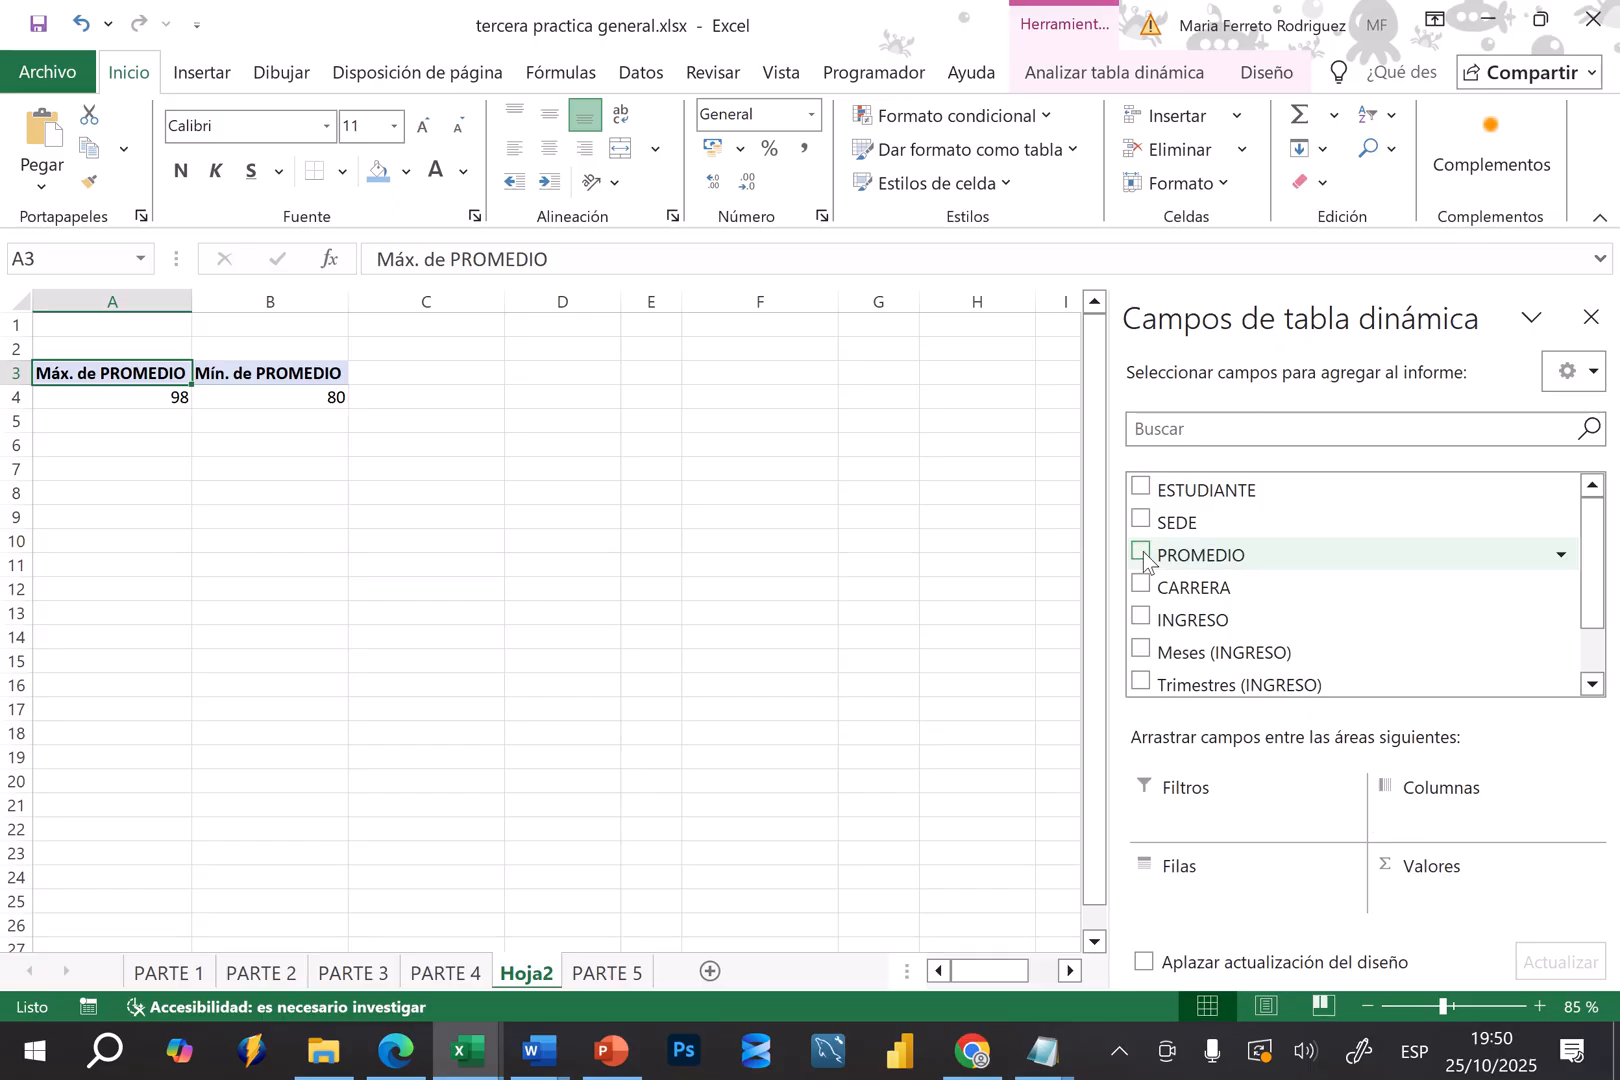
left_click_drag(1588, 572, 1580, 604)
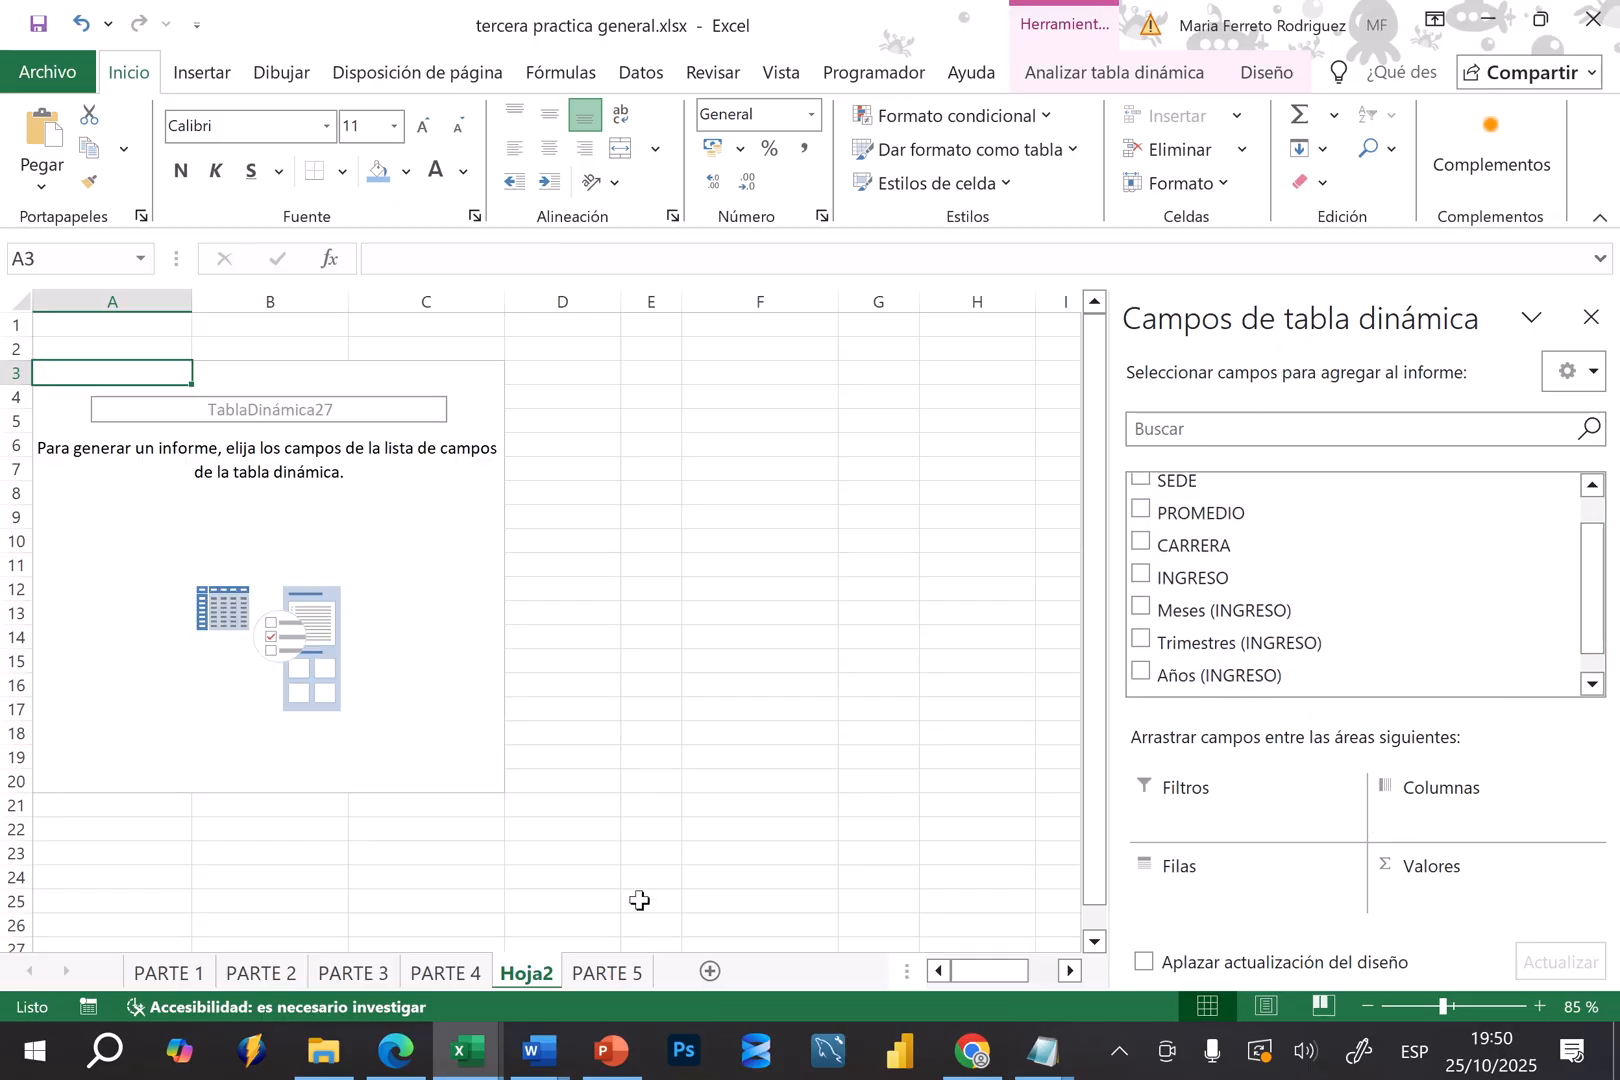
On the PARTE 5 sheet, start a pivot table from range A3:E30 with placement on the existing worksheet
left_click(617, 973)
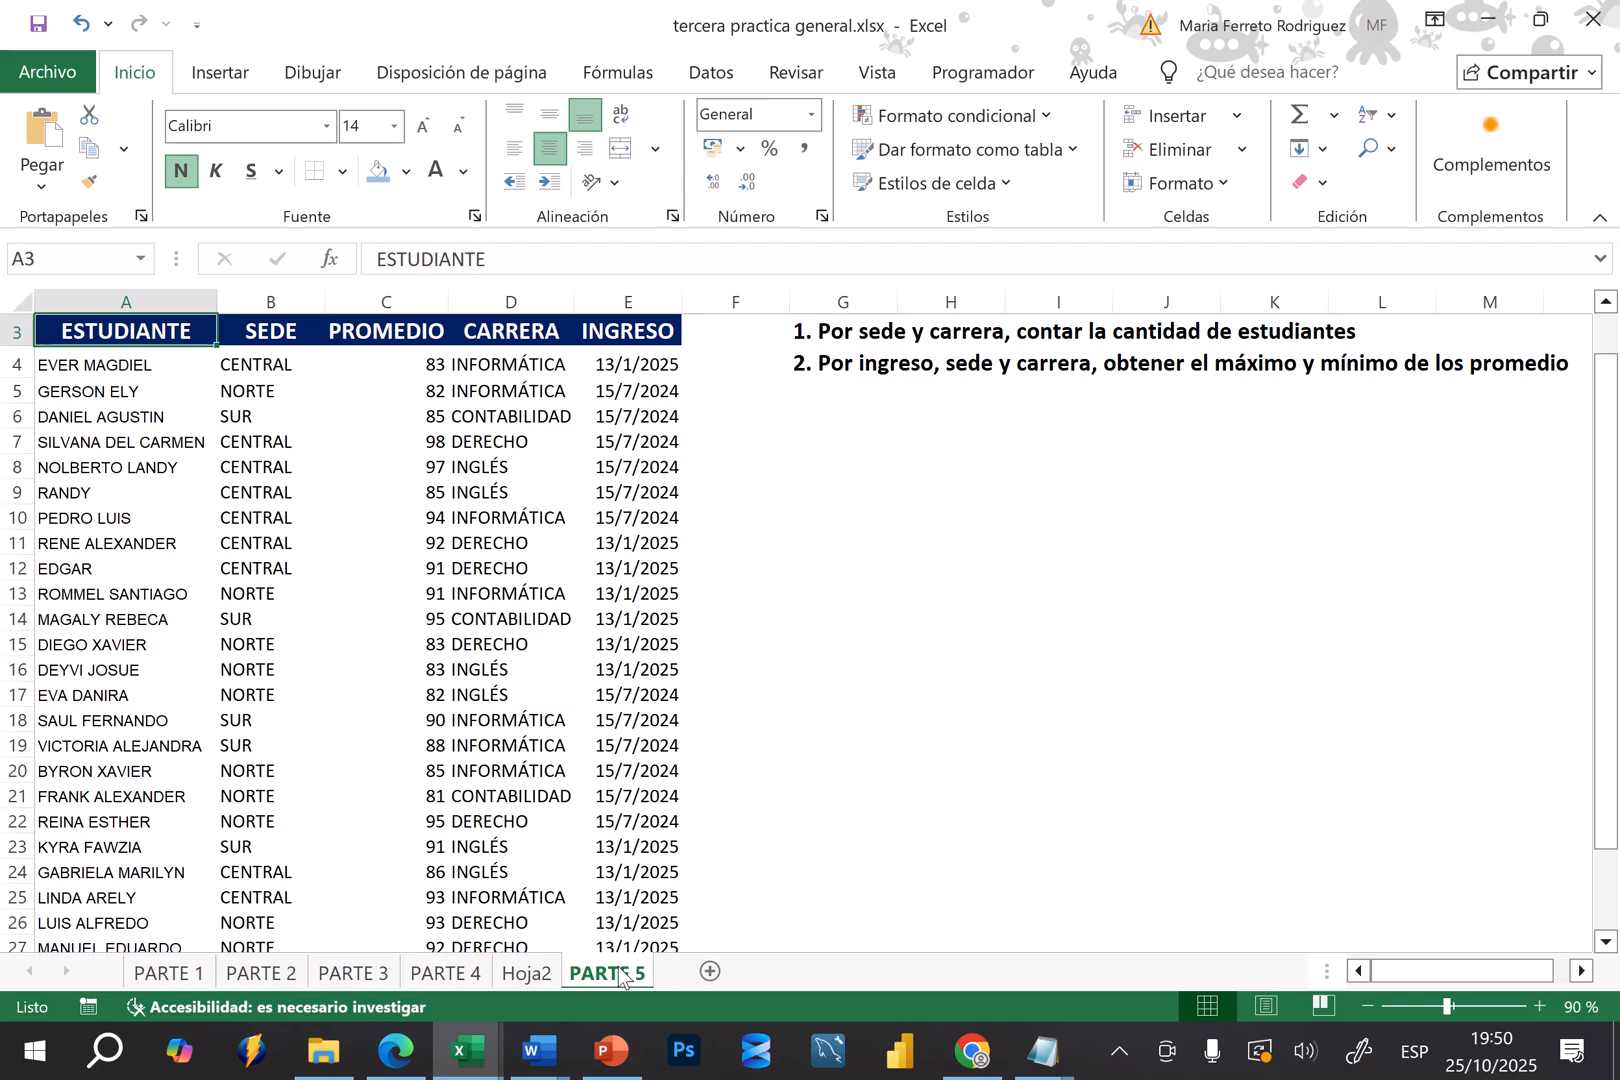
left_click(886, 566)
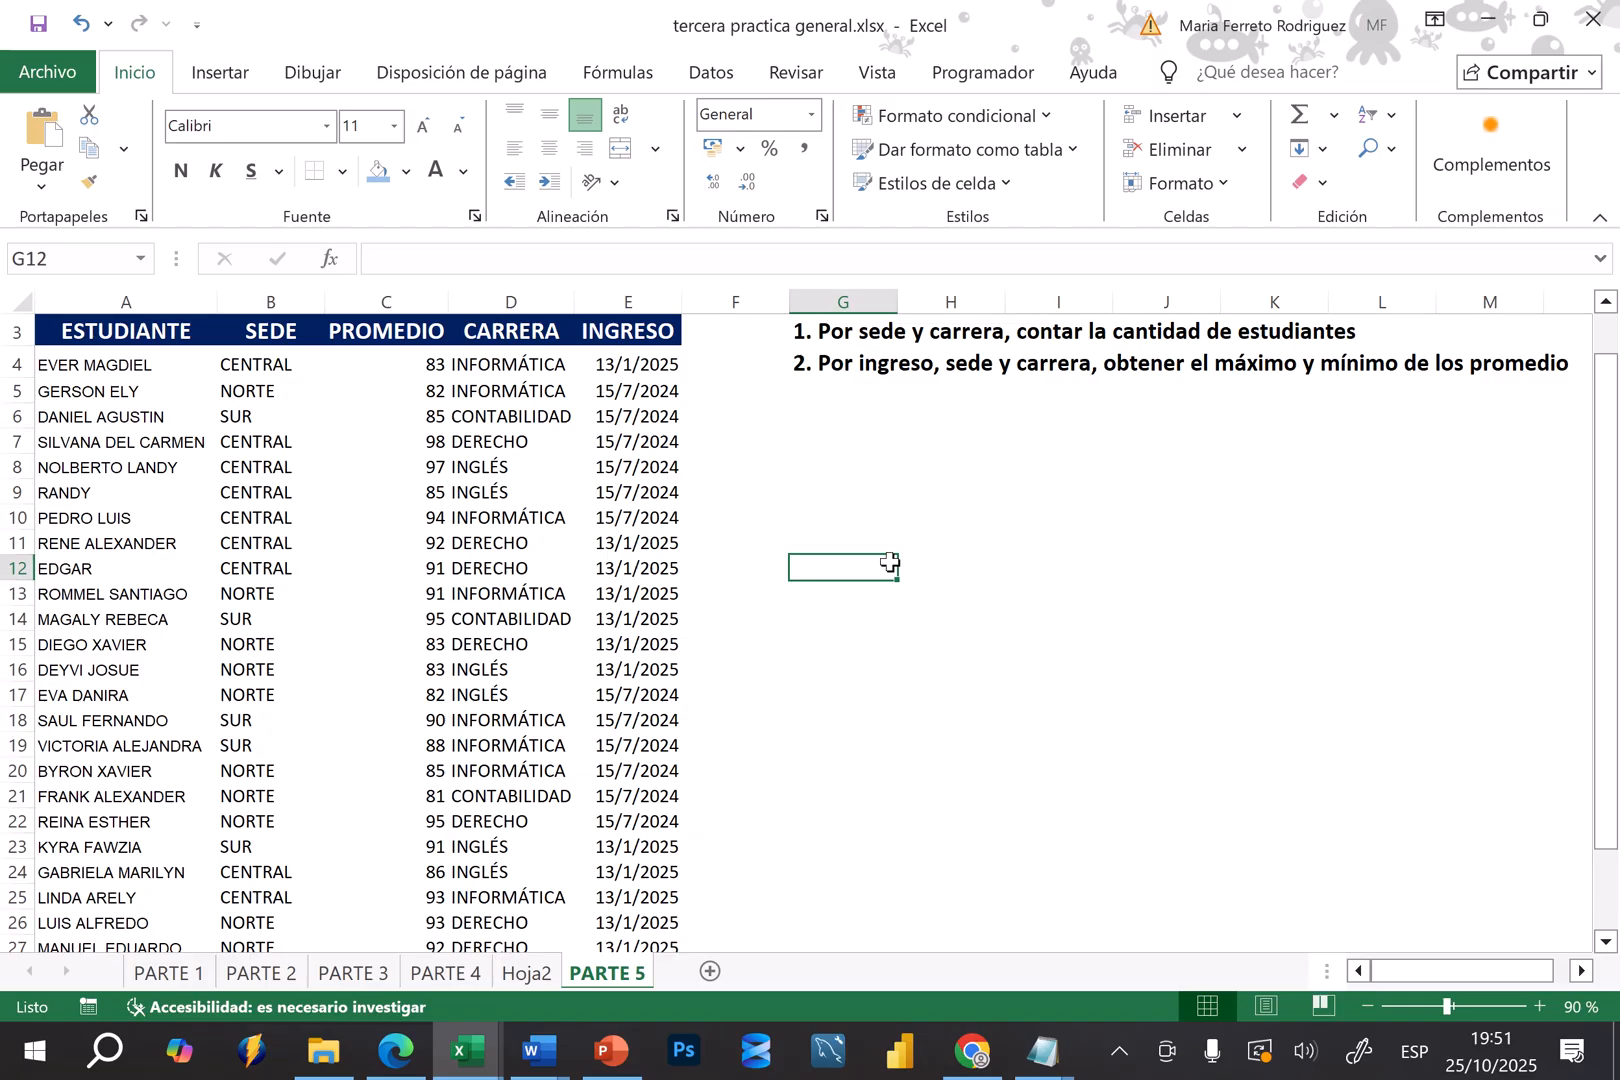
left_click(331, 520)
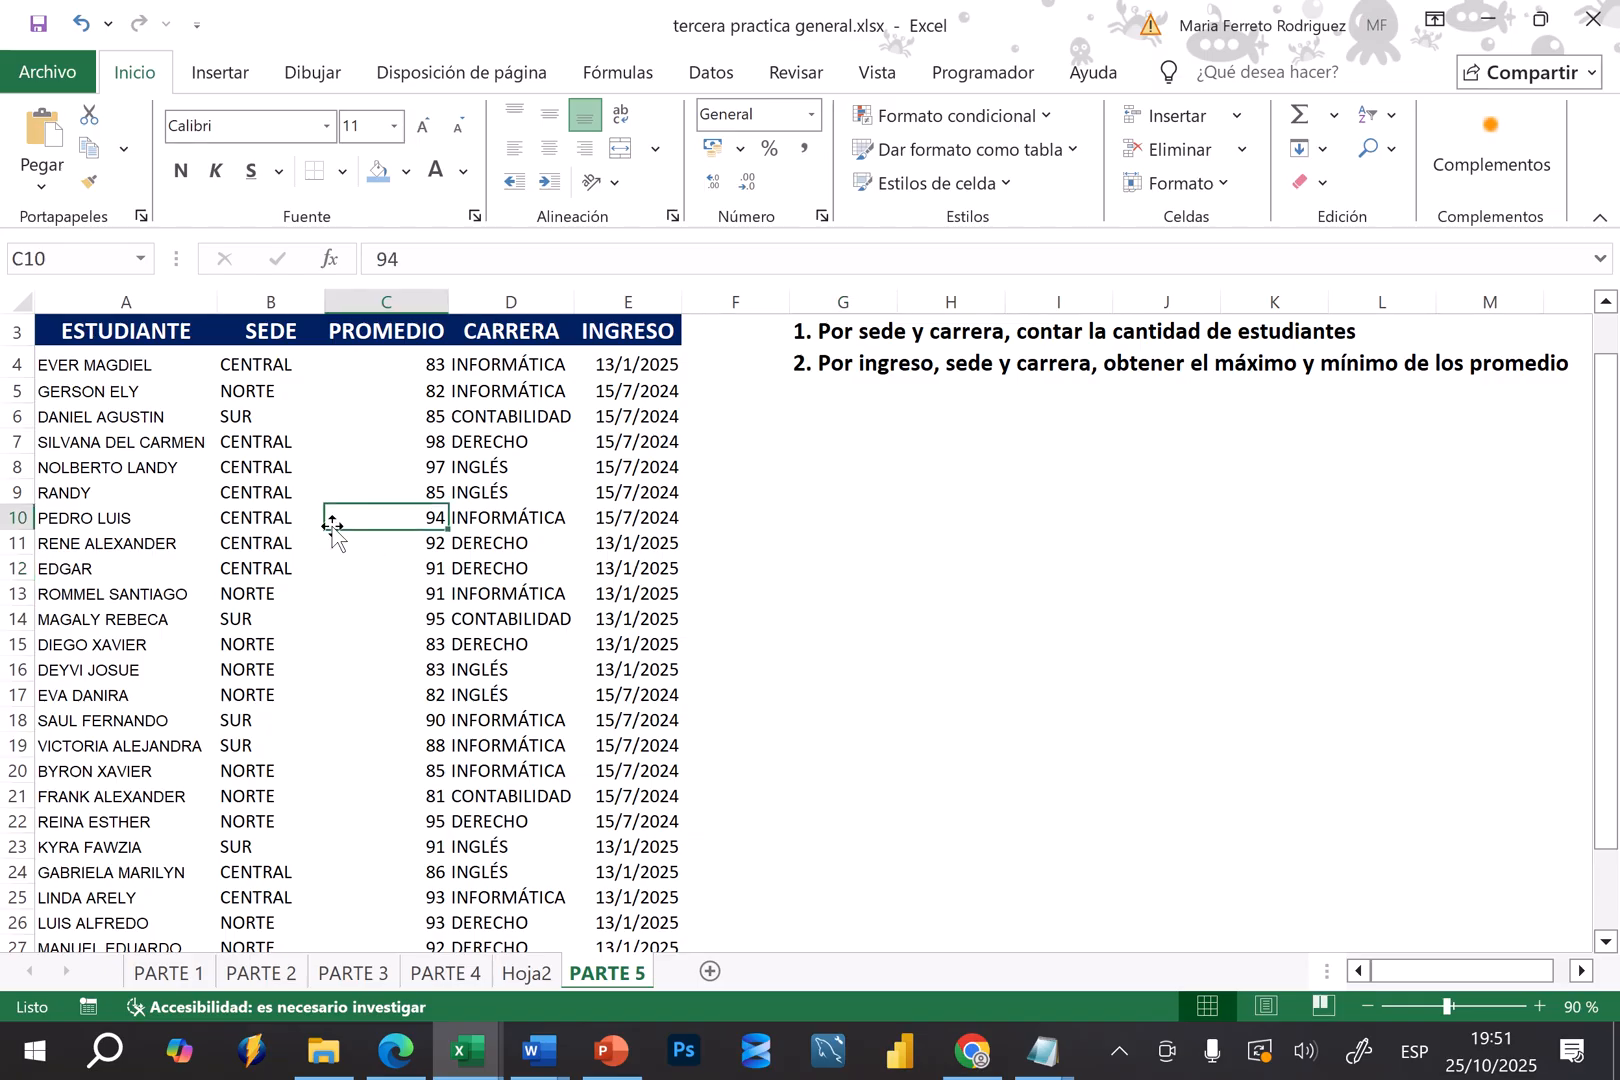
left_click(226, 72)
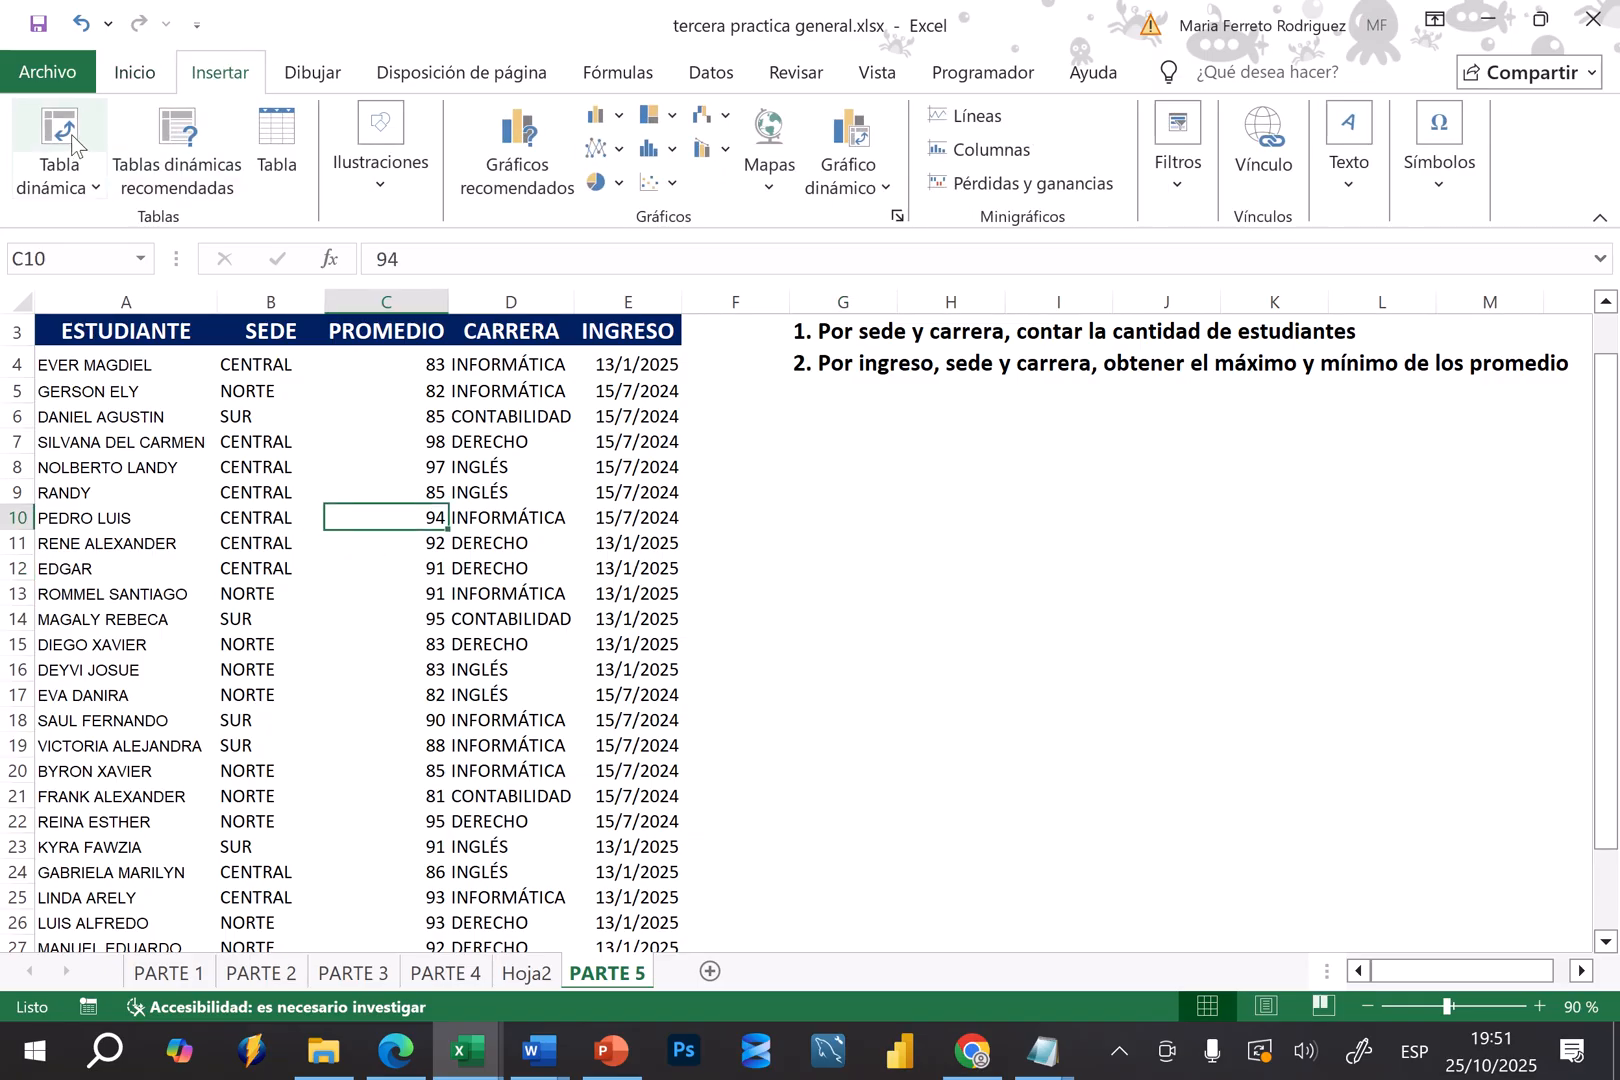
left_click(108, 150)
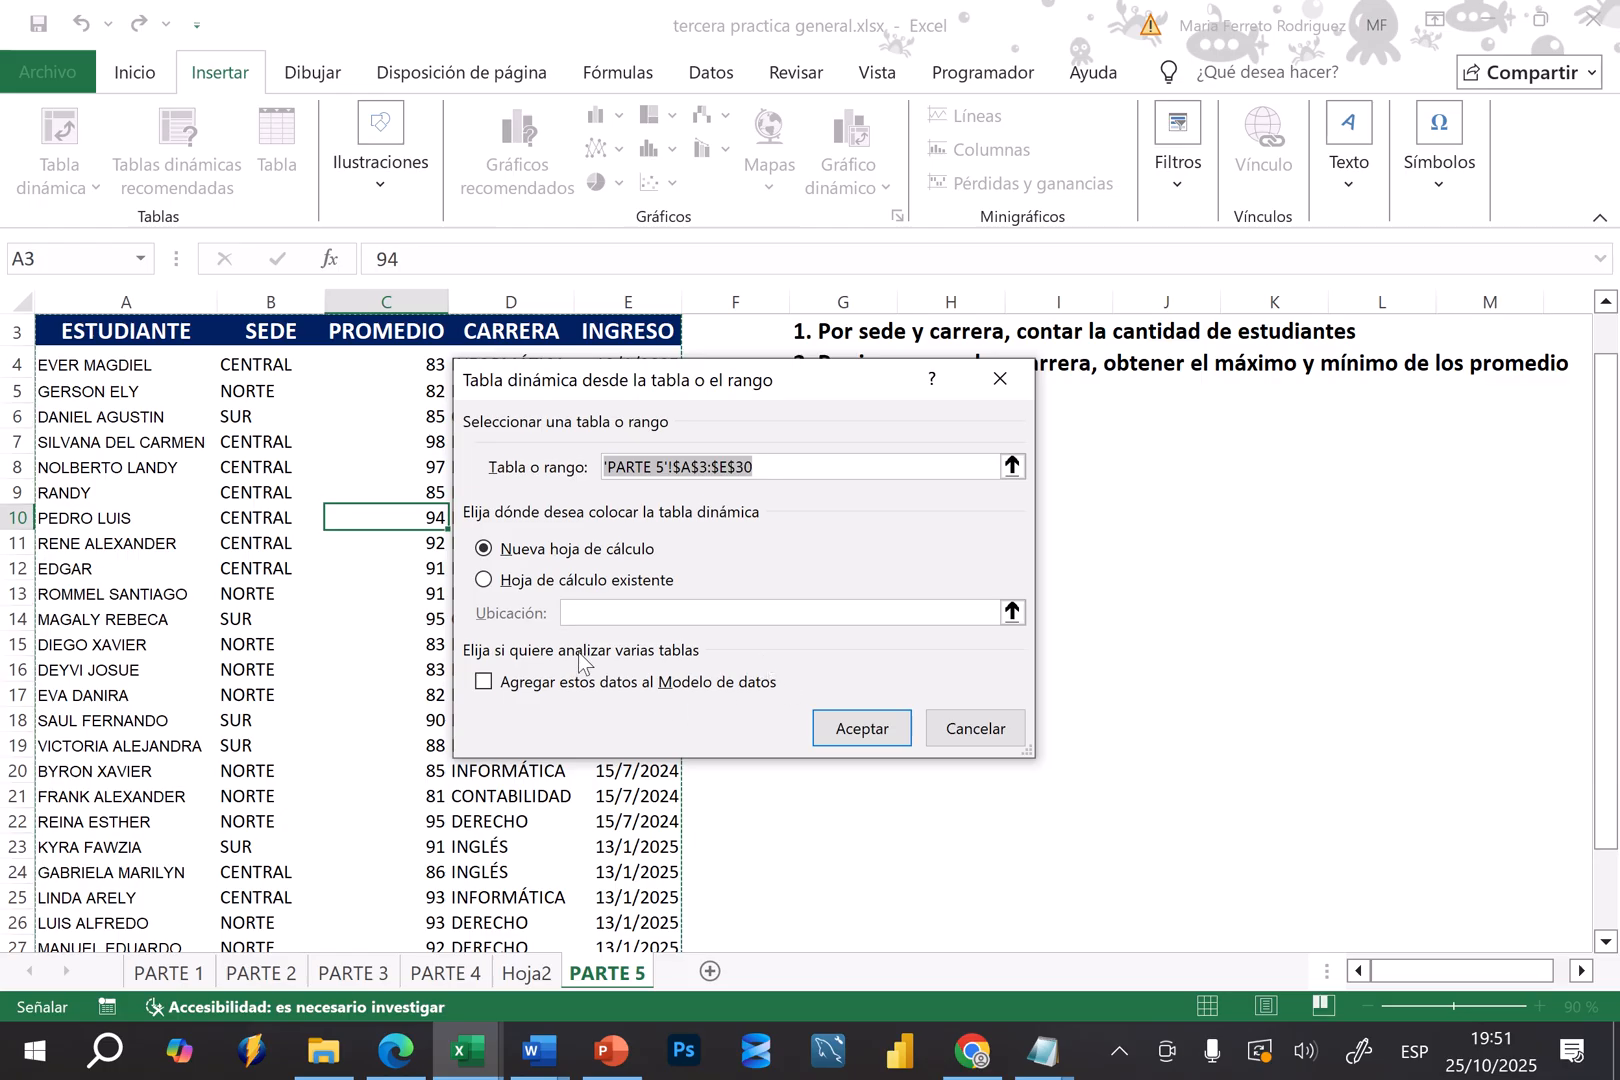
left_click(484, 580)
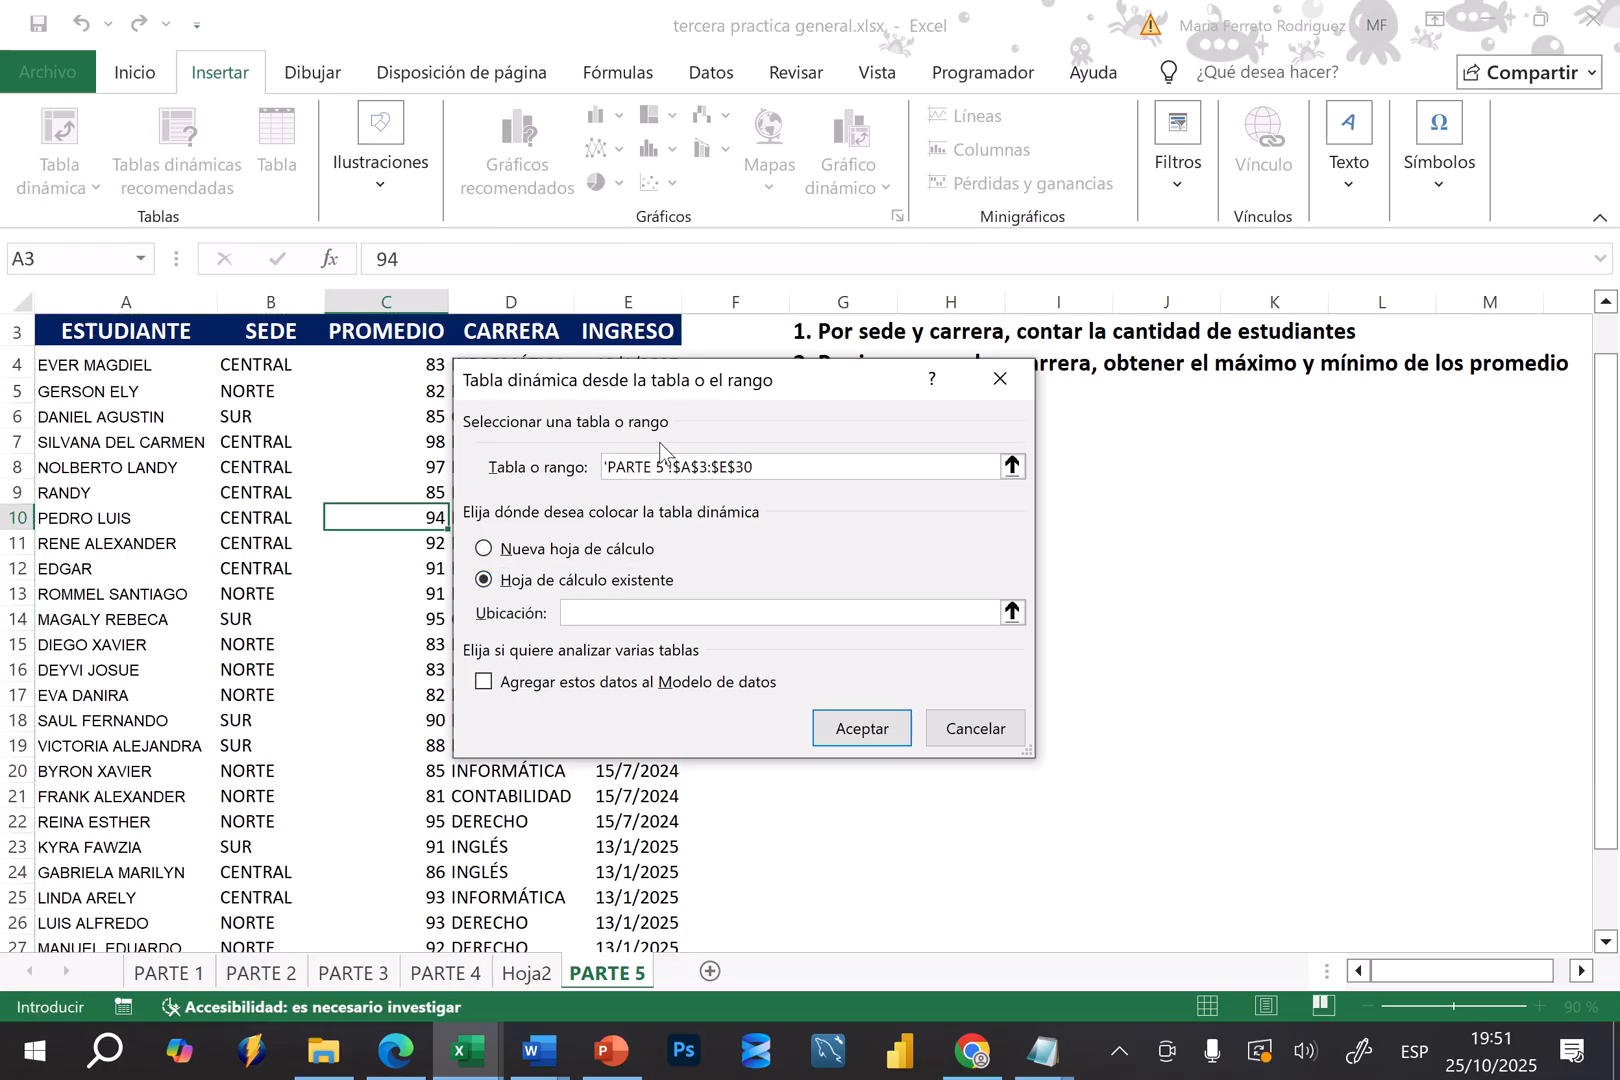
left_click_drag(710, 378, 370, 387)
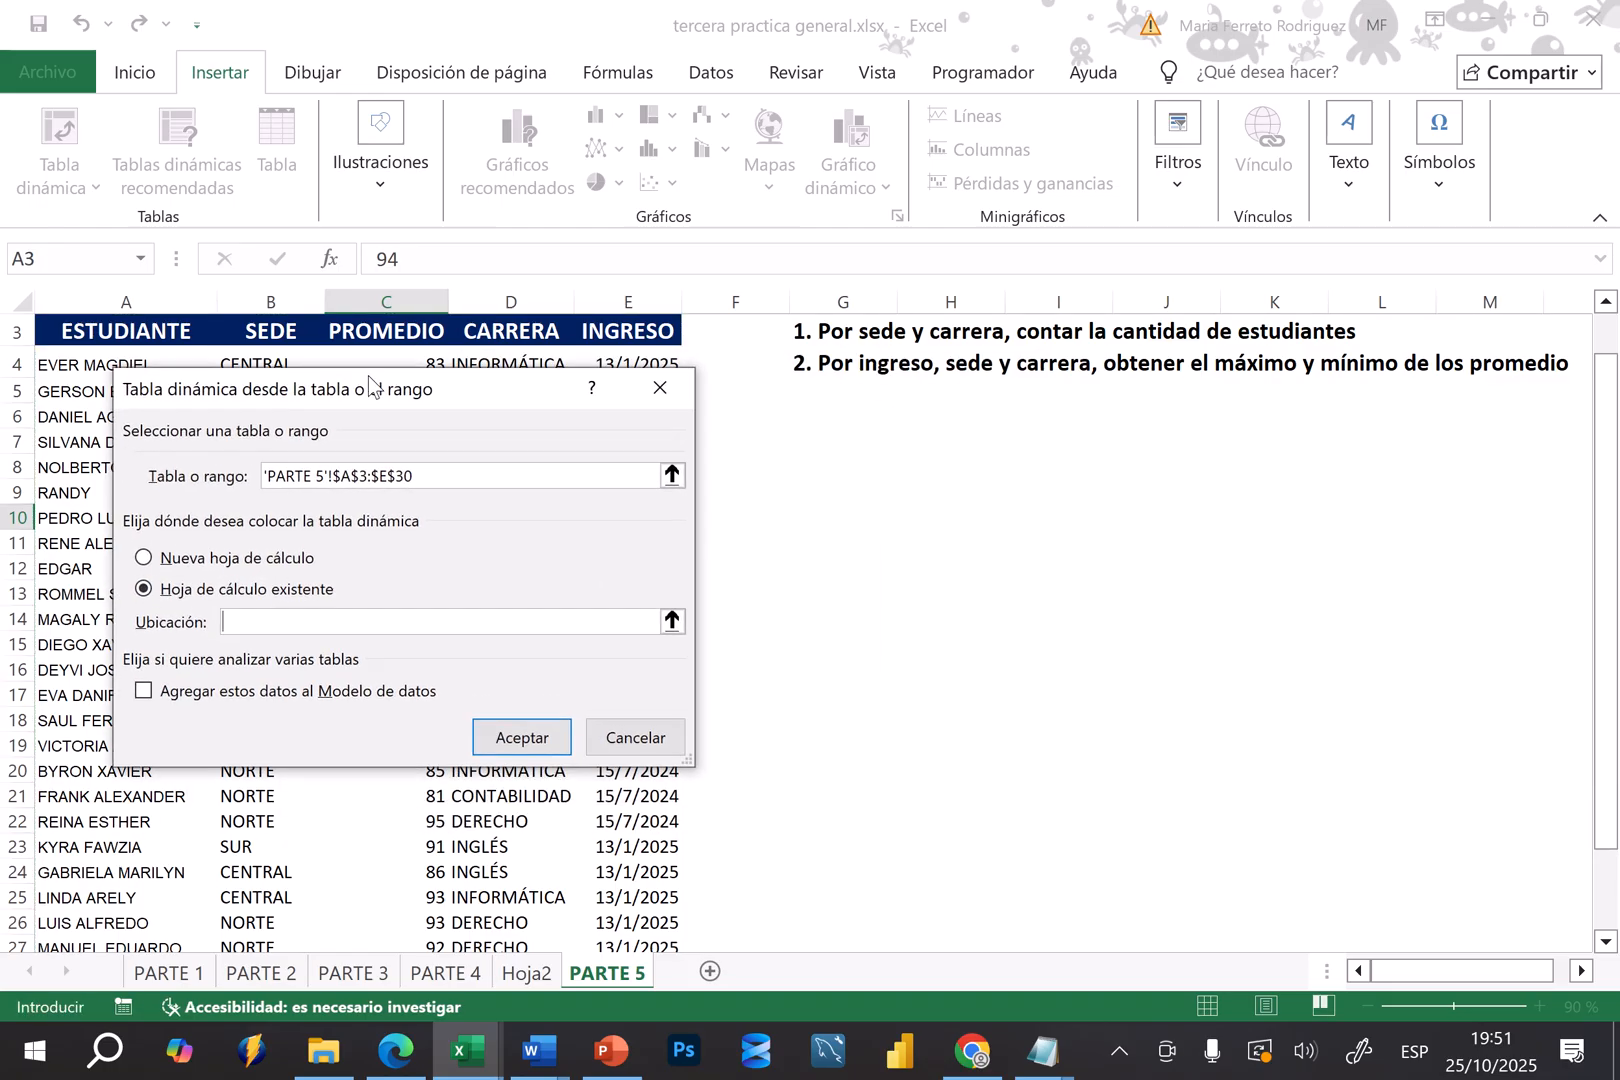
Set the pivot table's location to cell G10 of PARTE 5 and create it
left_click(812, 436)
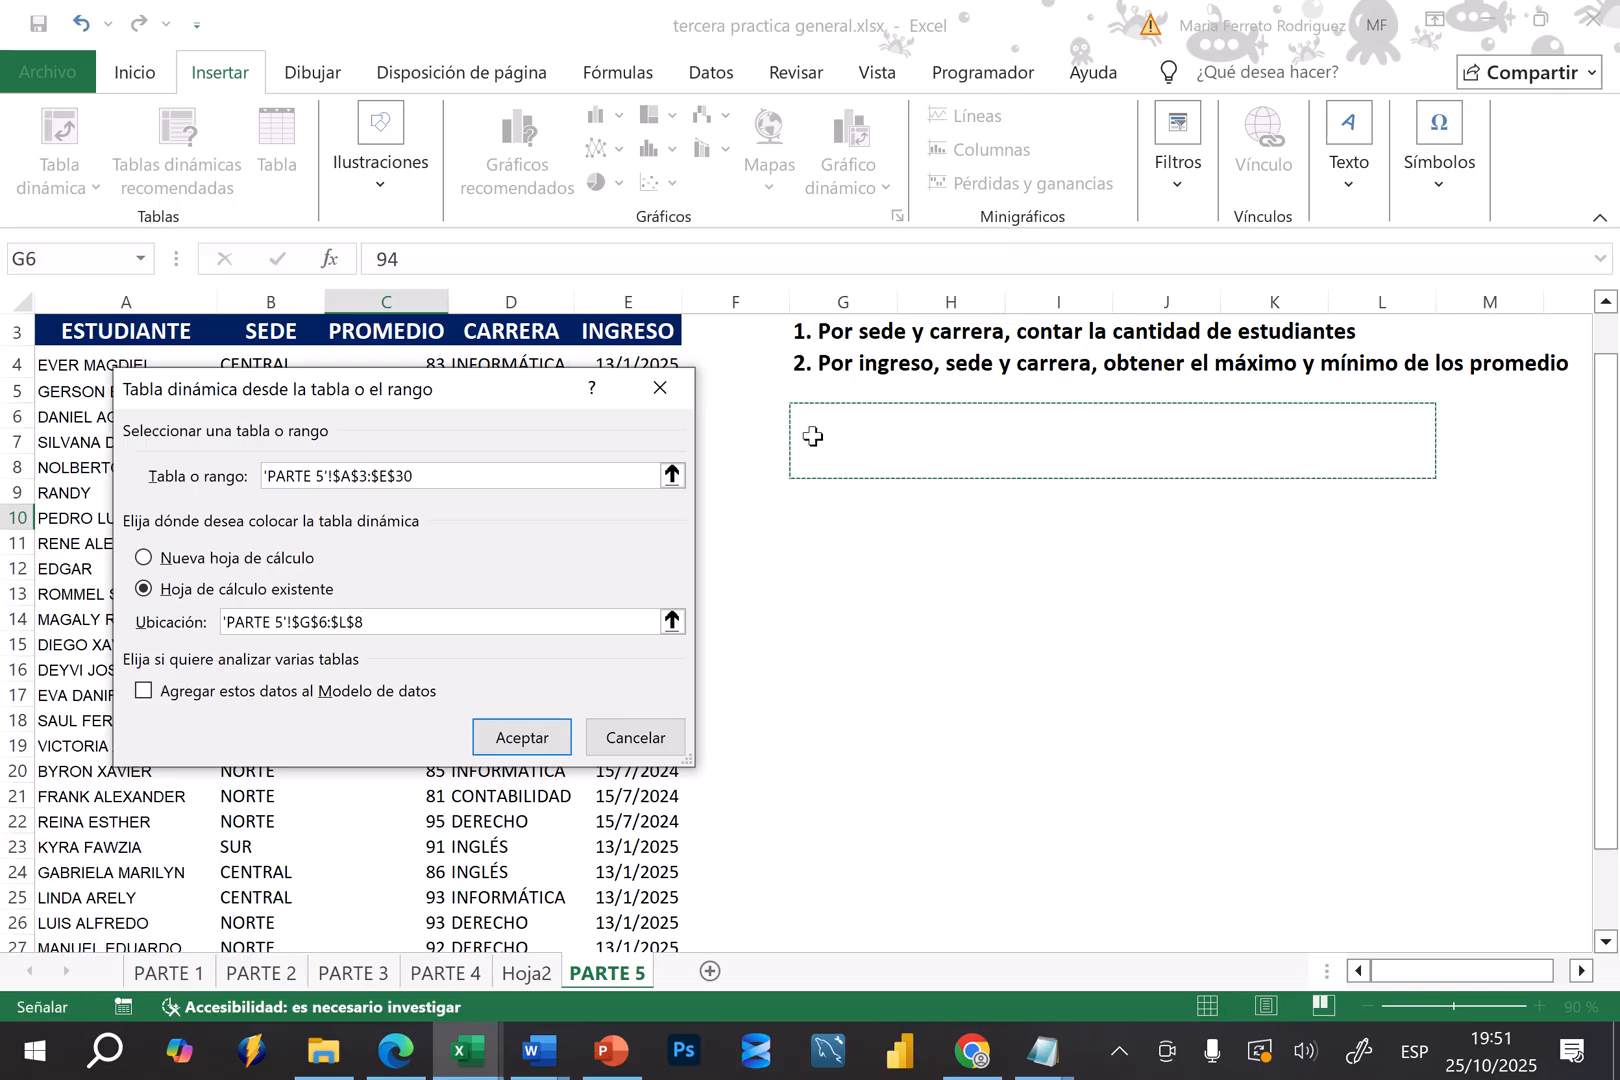
left_click(812, 511)
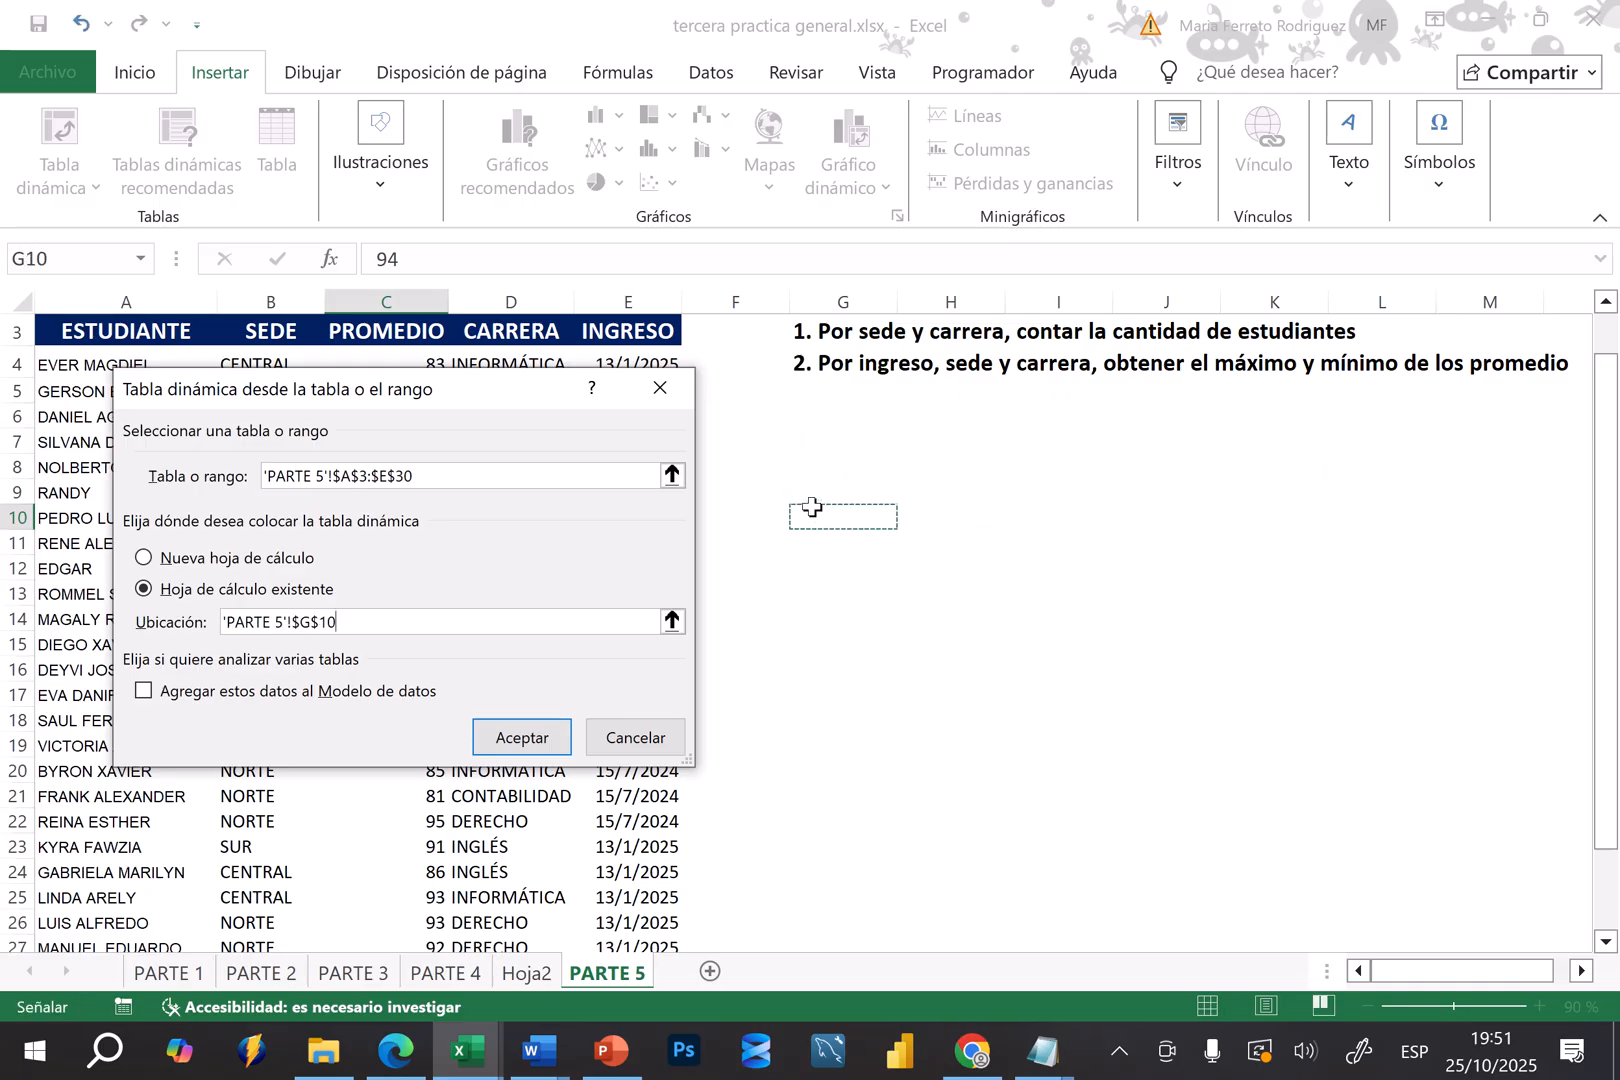
left_click(819, 437)
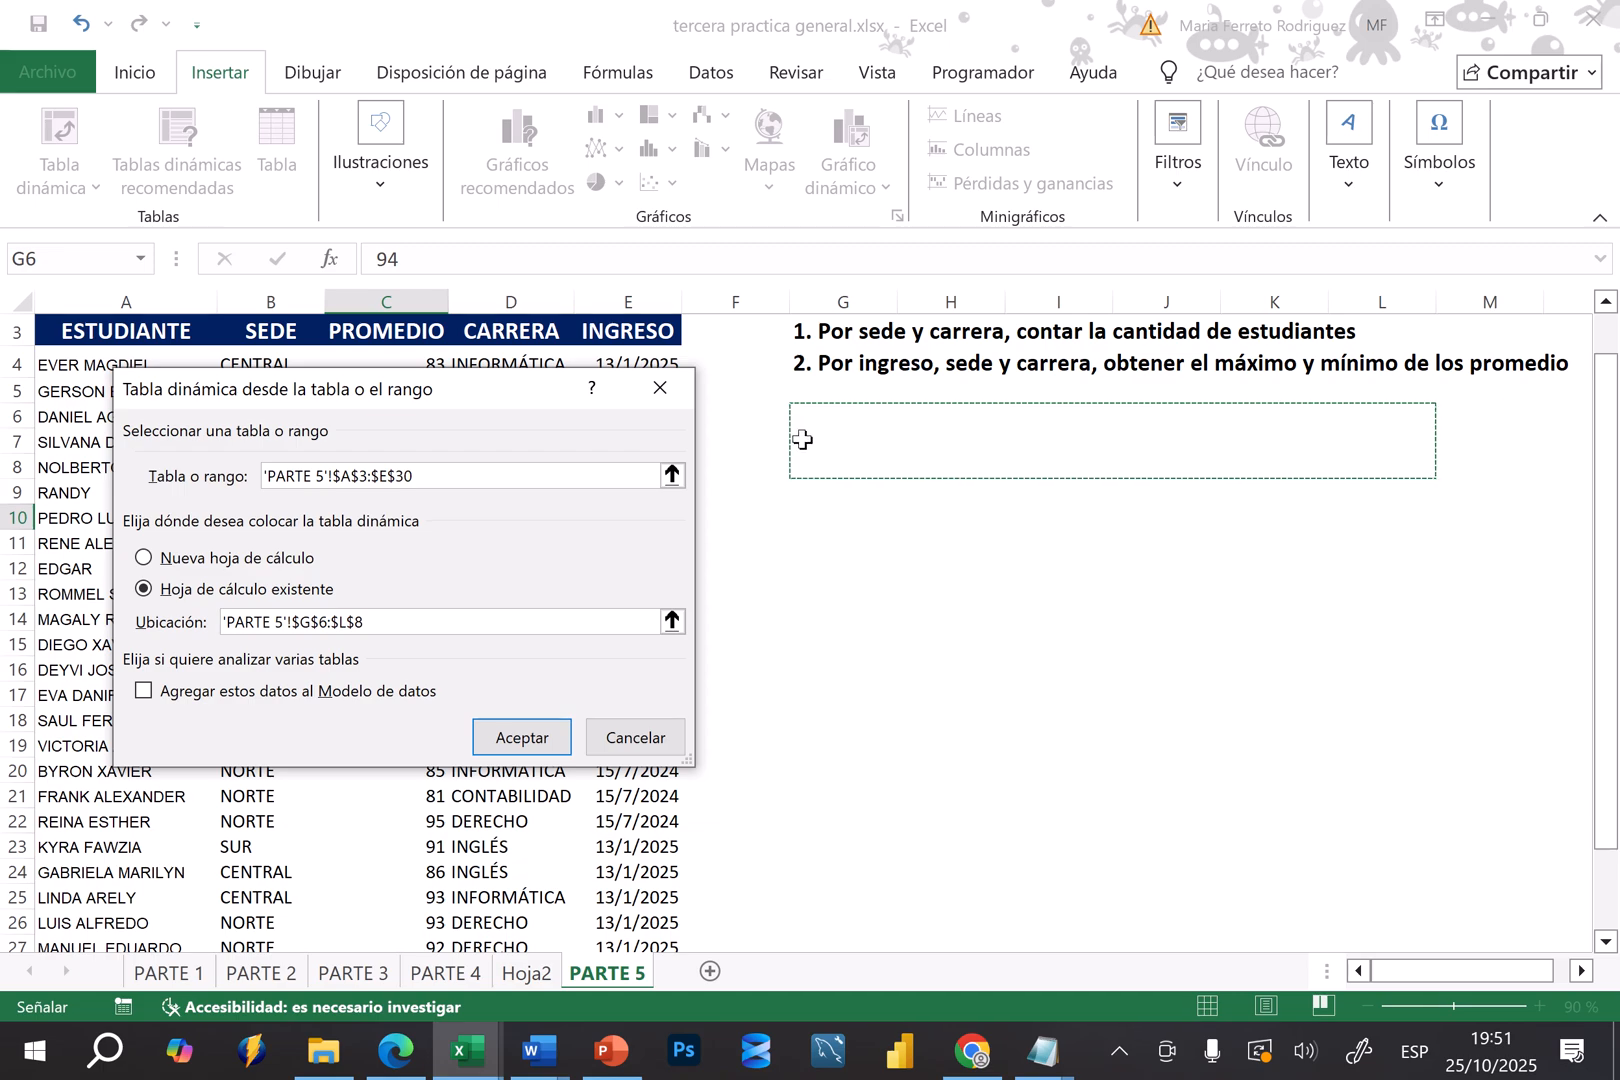
left_click(798, 517)
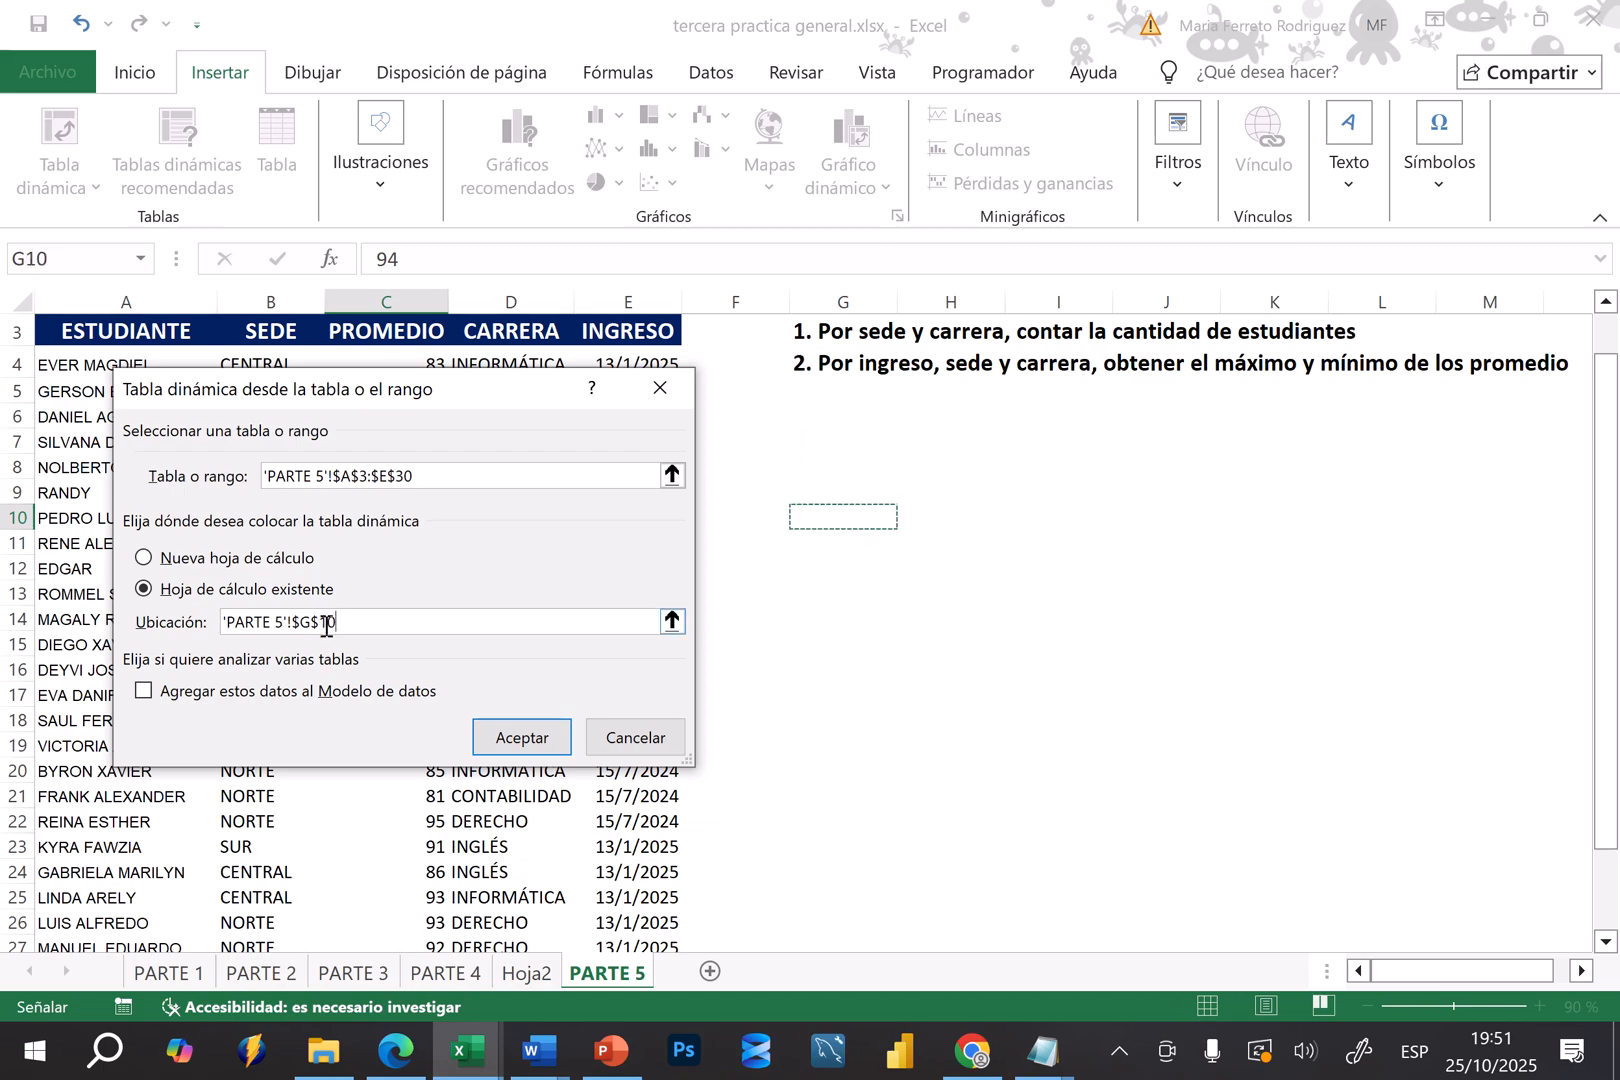
left_click(520, 737)
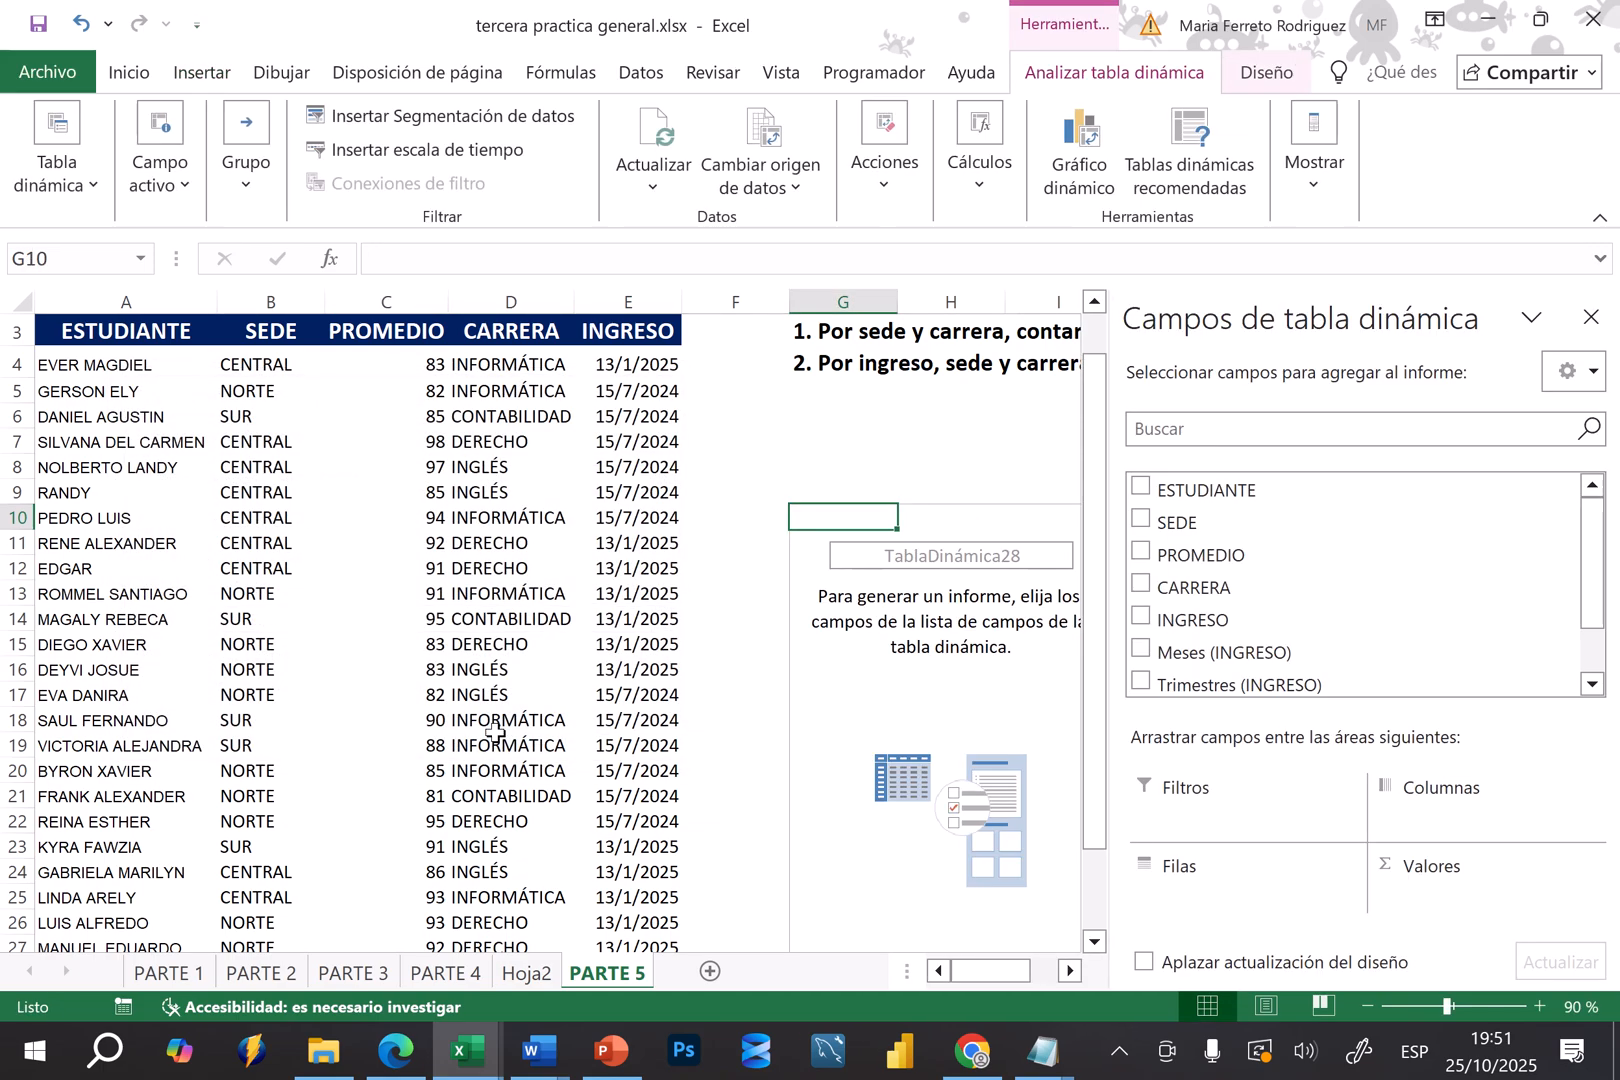
Add SEDE and CARRERA to the rows of the new pivot table and the count of ESTUDIANTE to its values
left_click(1068, 975)
left_click(1068, 975)
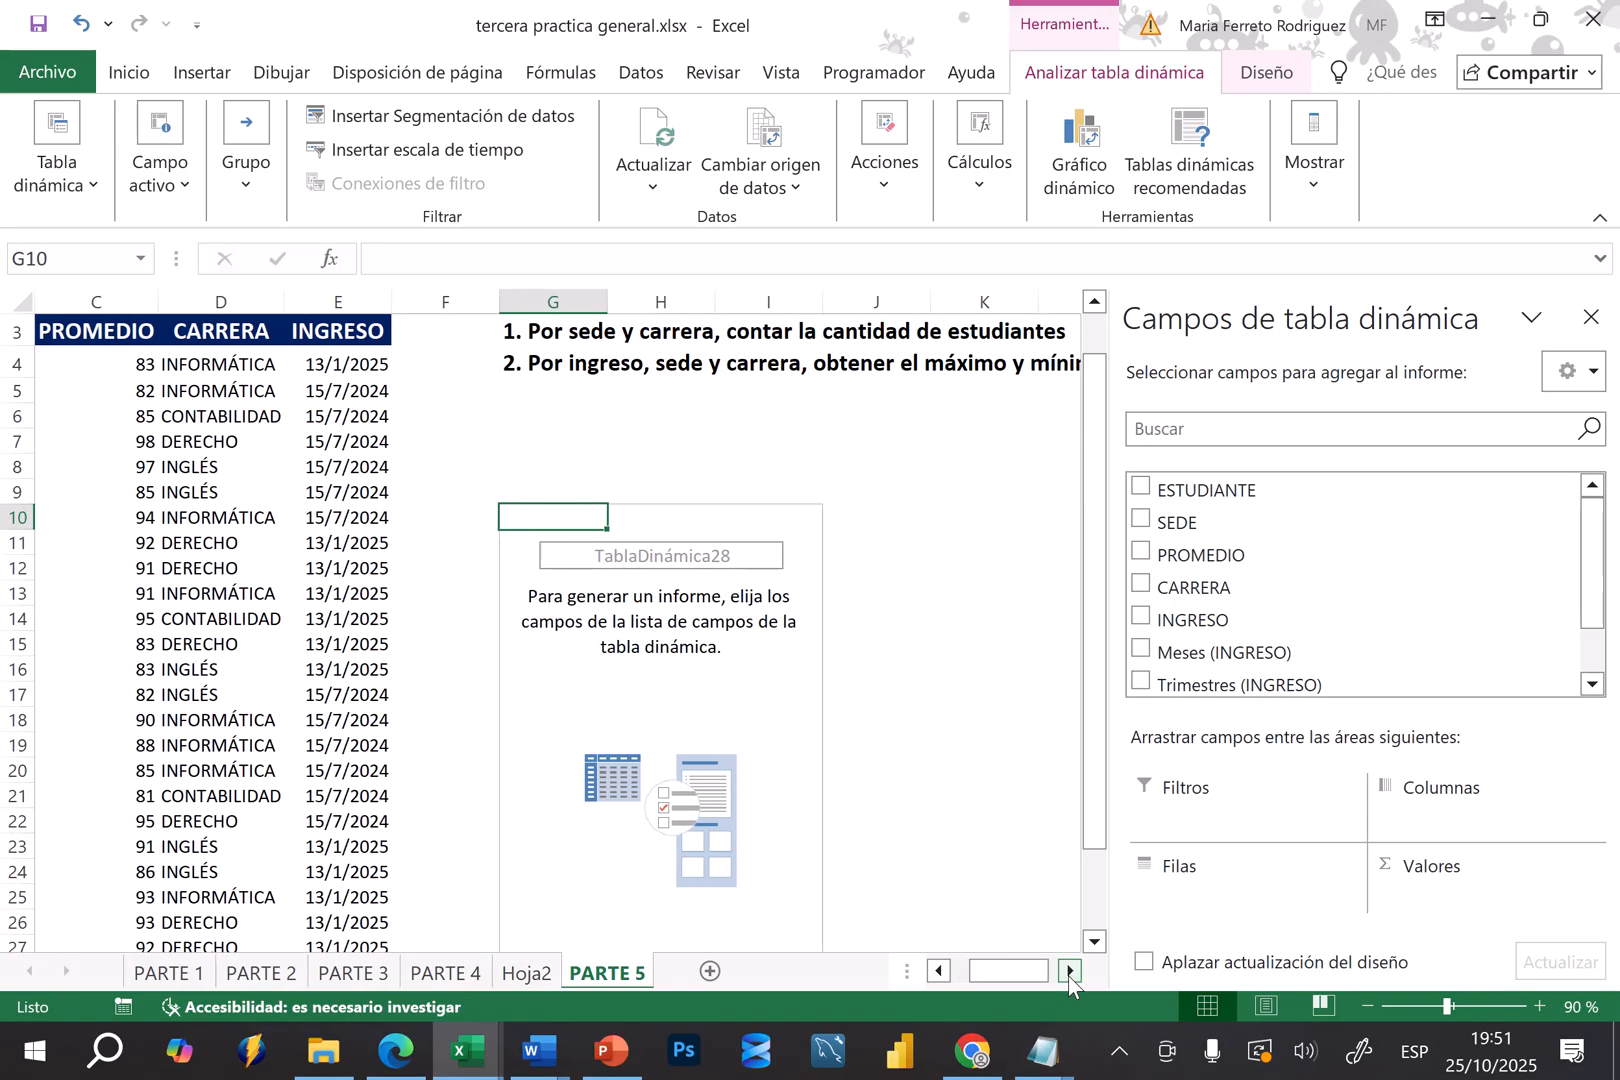
left_click(994, 586)
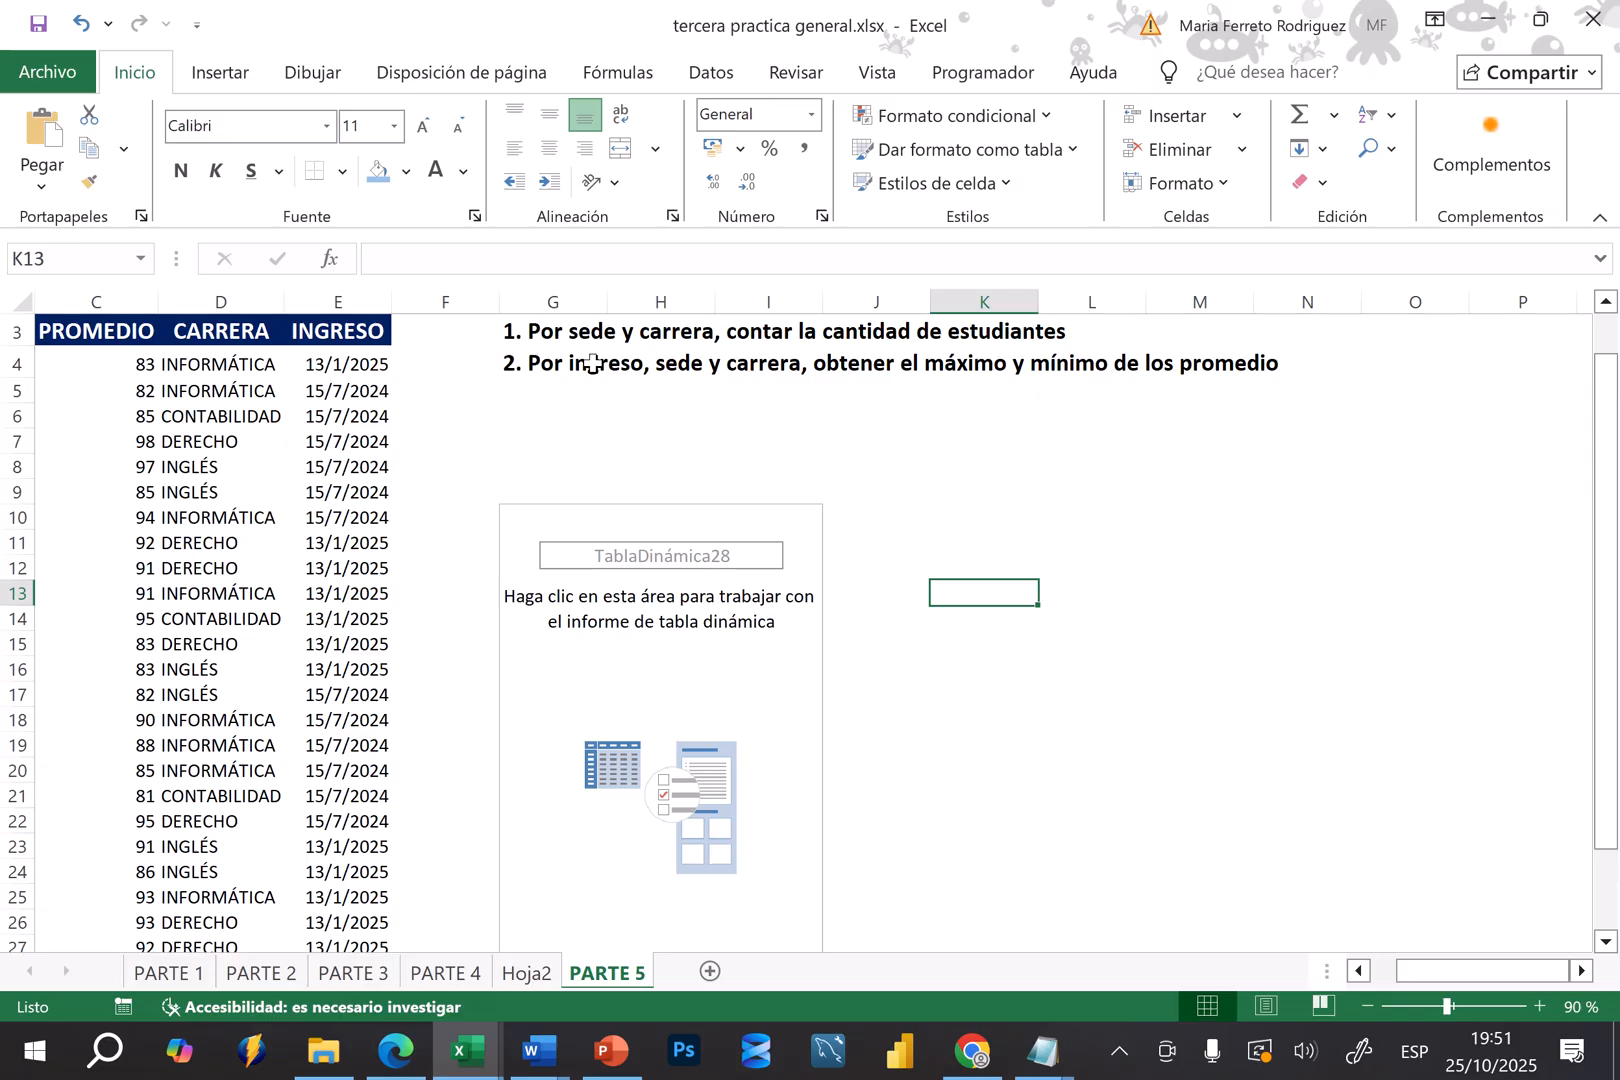
left_click(648, 650)
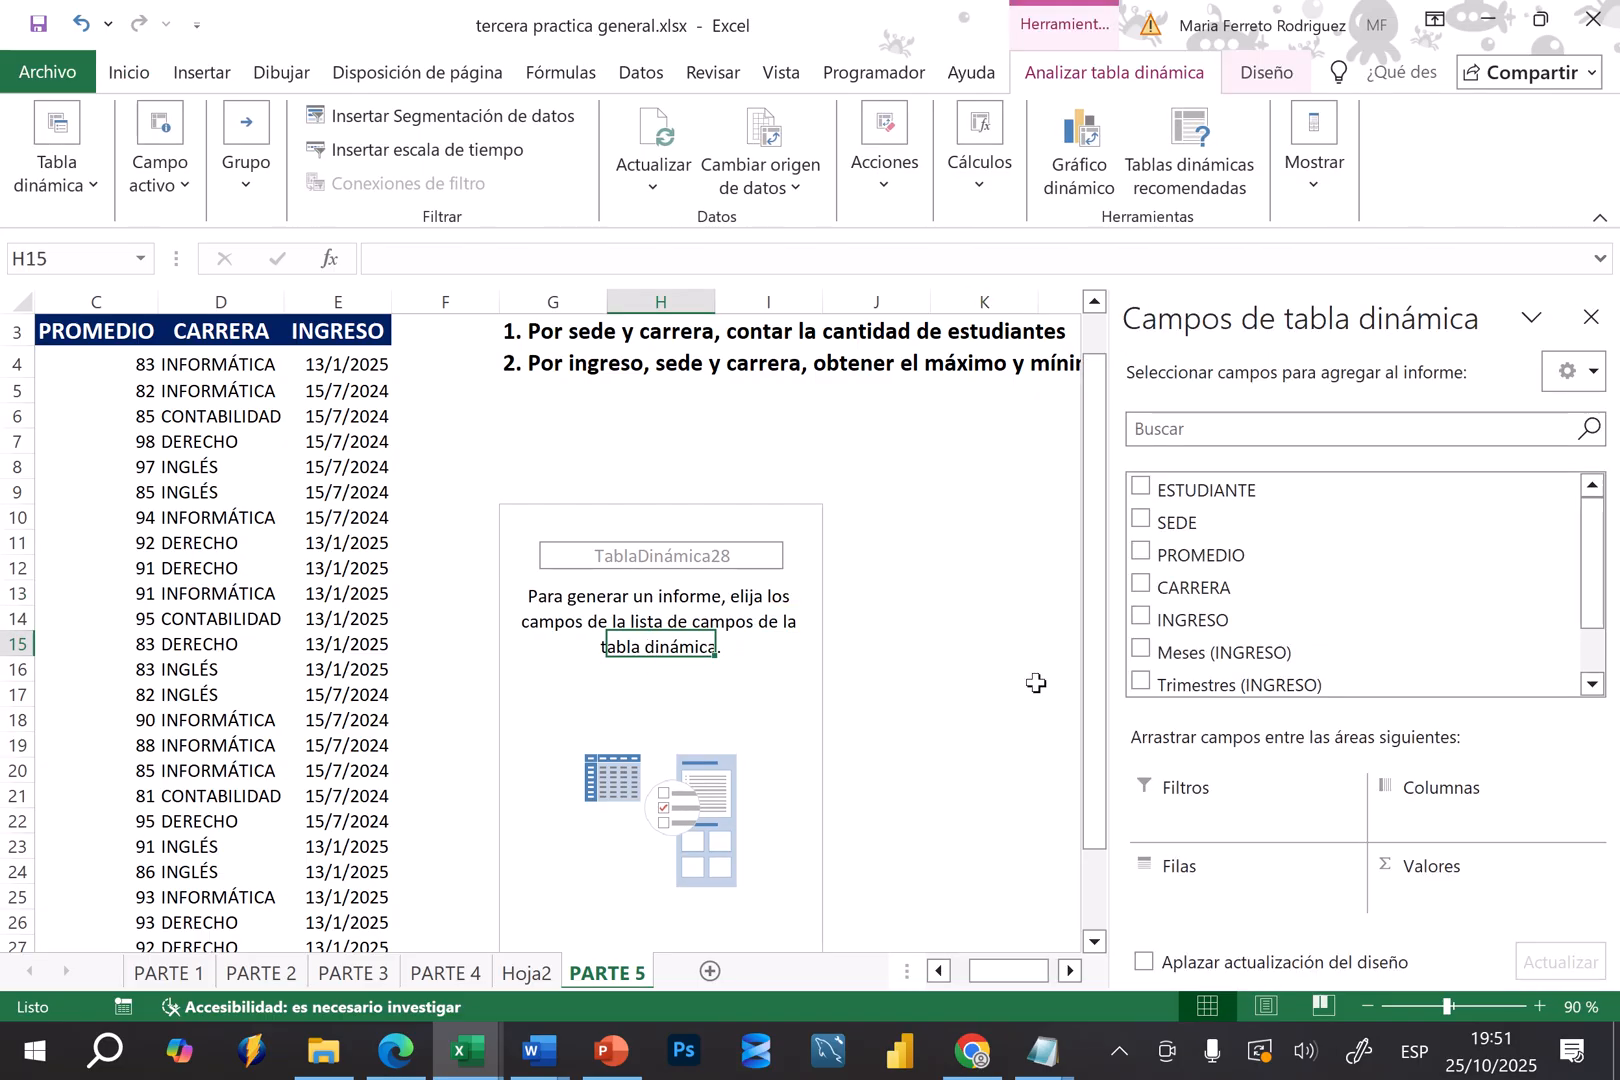
left_click(1141, 519)
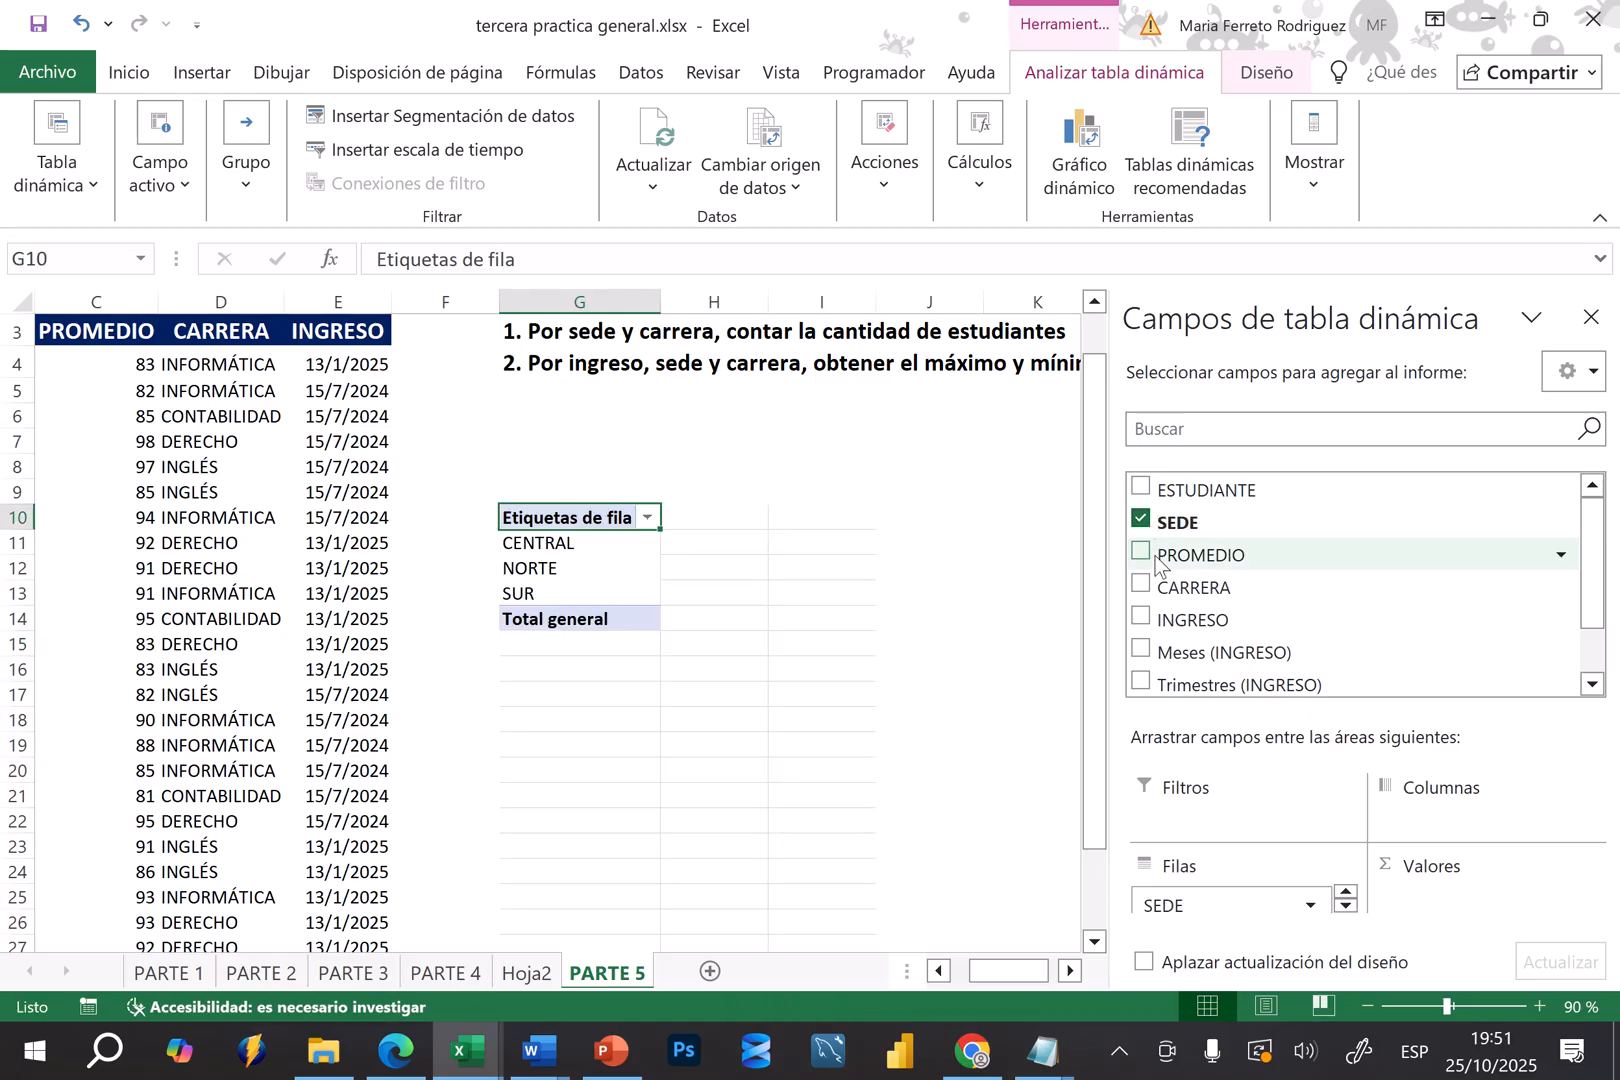
left_click(1141, 587)
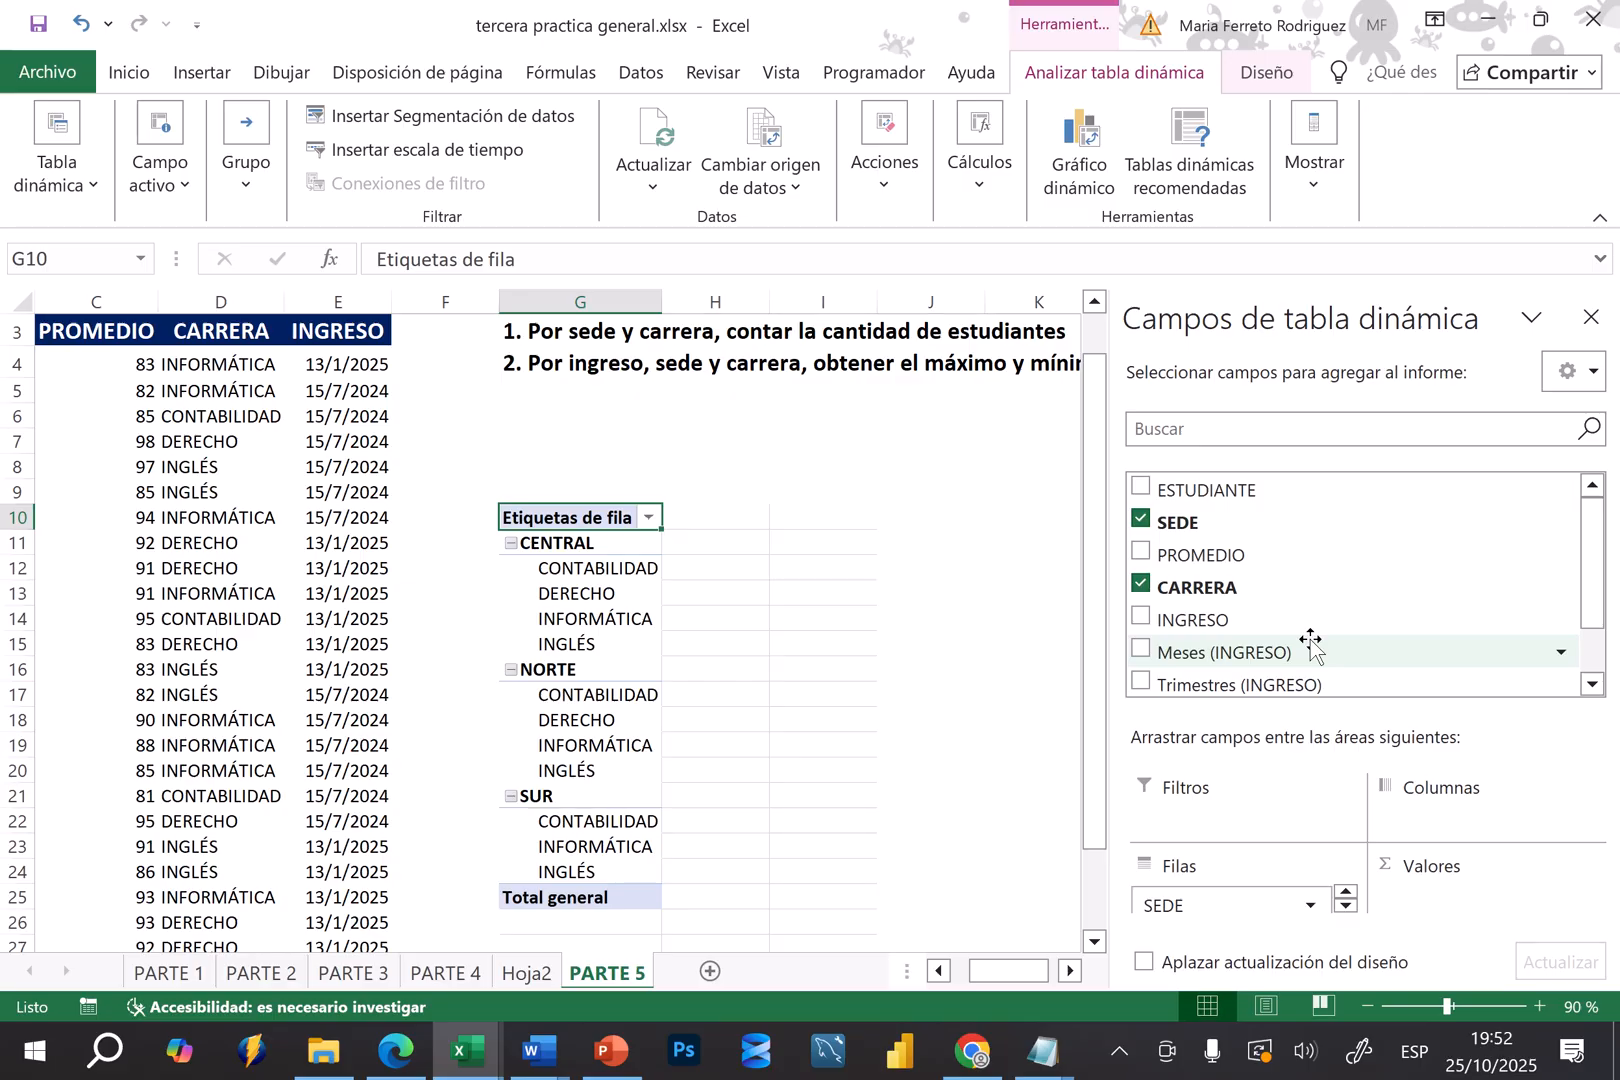
left_click_drag(1312, 645, 1470, 912)
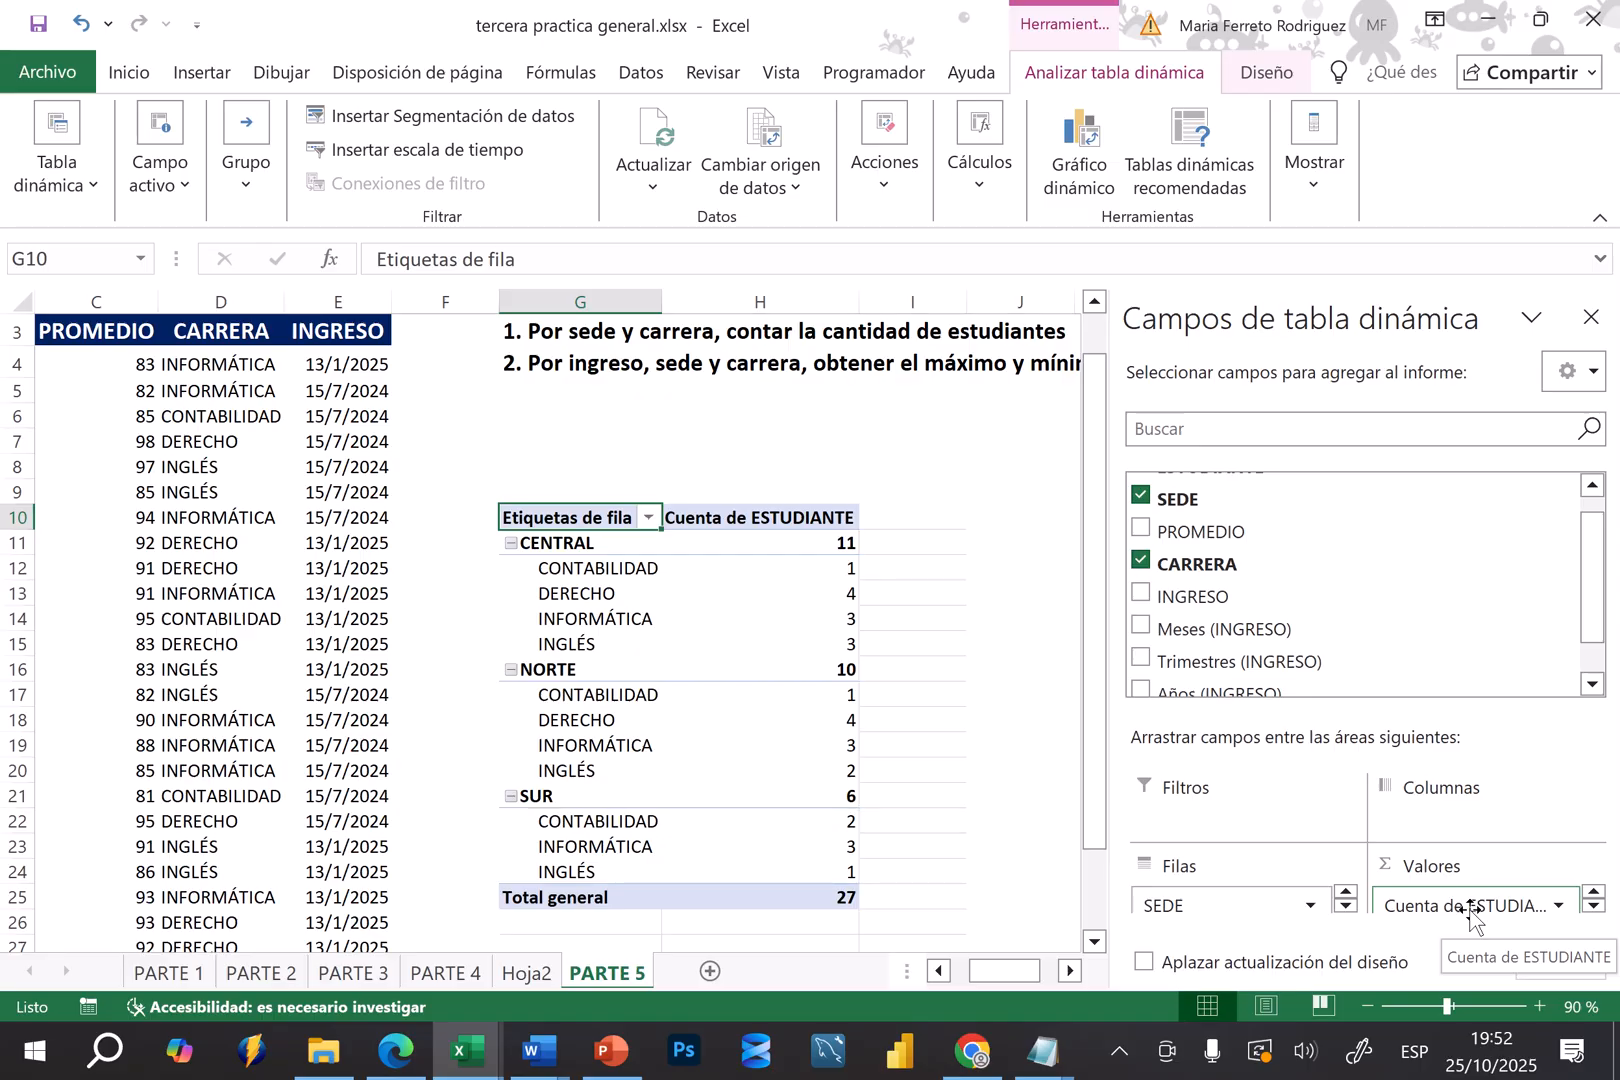
Replace the count of ESTUDIANTE with the count of SEDE in the values, and review the CENTRAL campus counts
left_click(1556, 906)
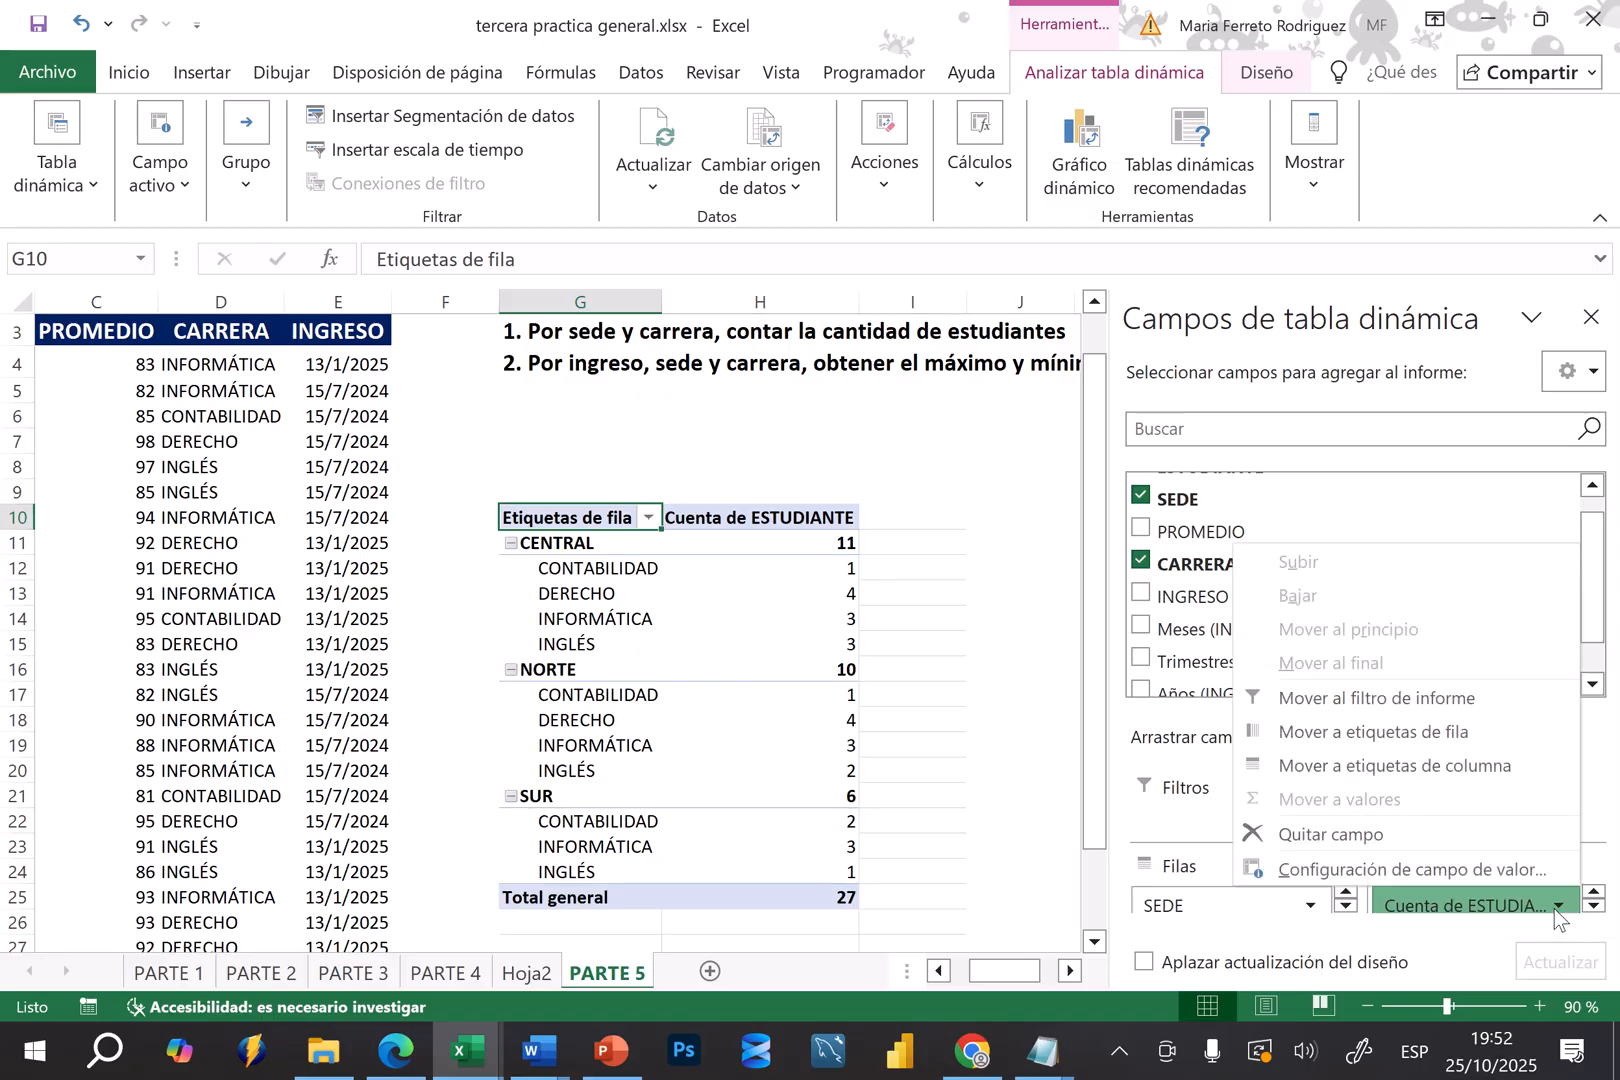
left_click(1376, 834)
left_click_drag(1162, 500, 1471, 902)
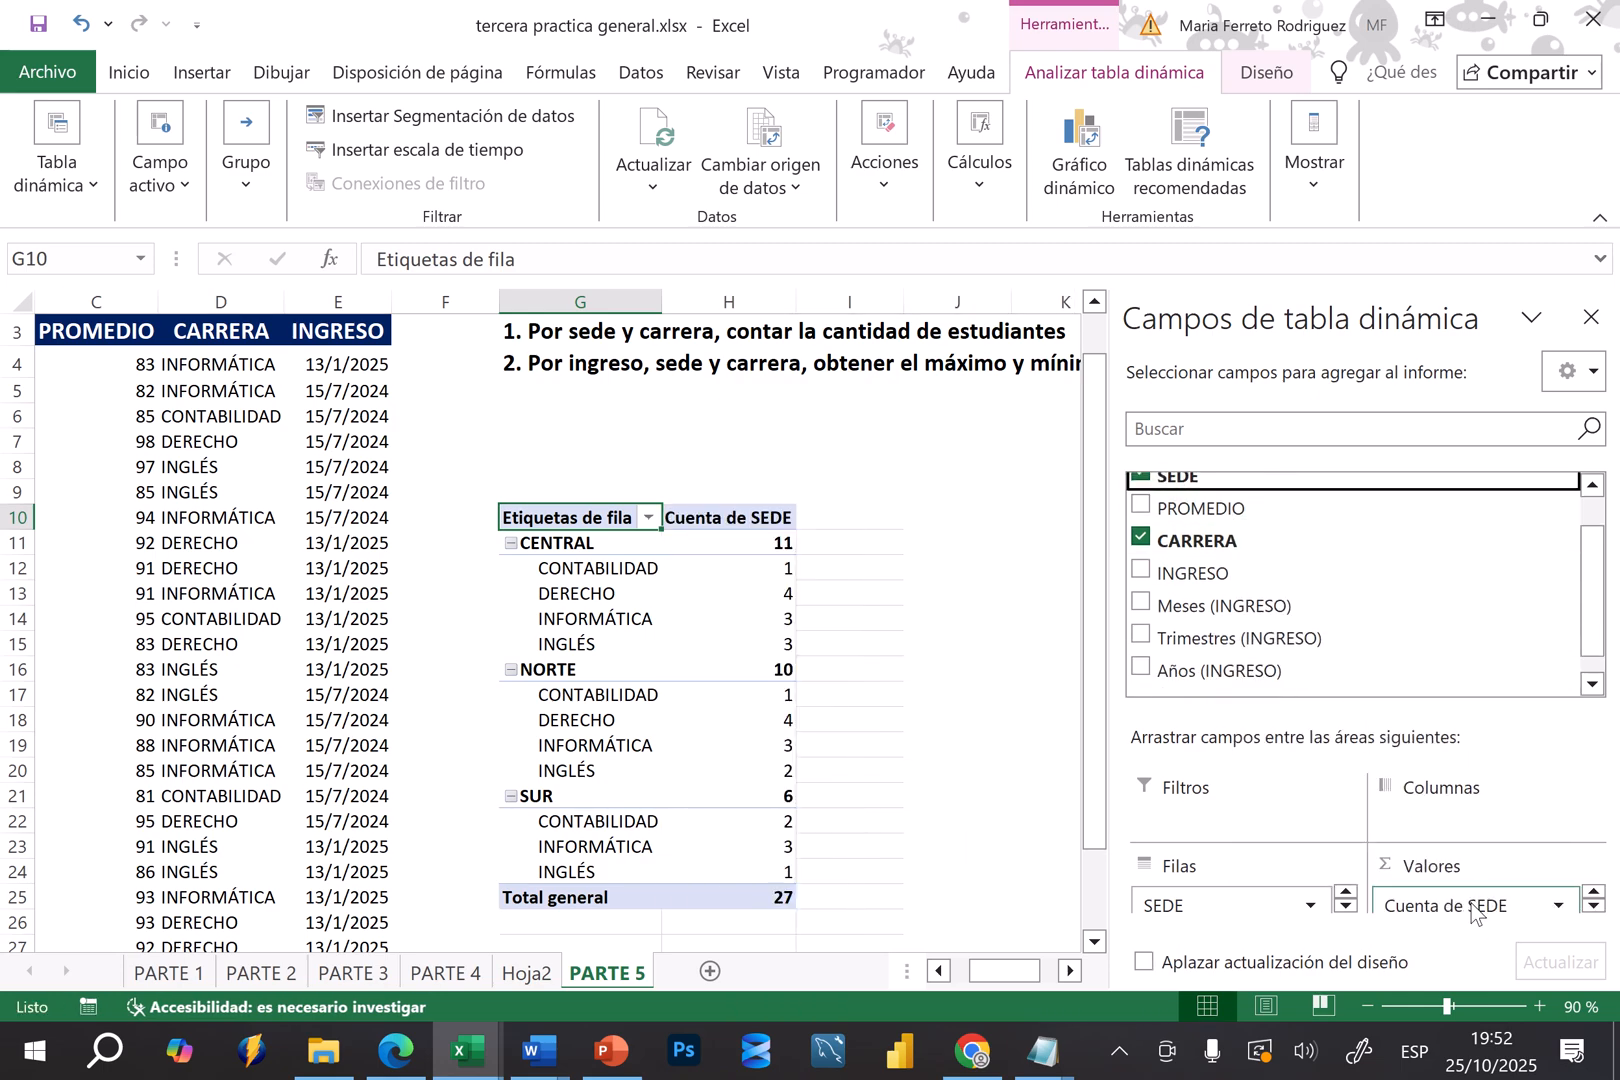
left_click(600, 572)
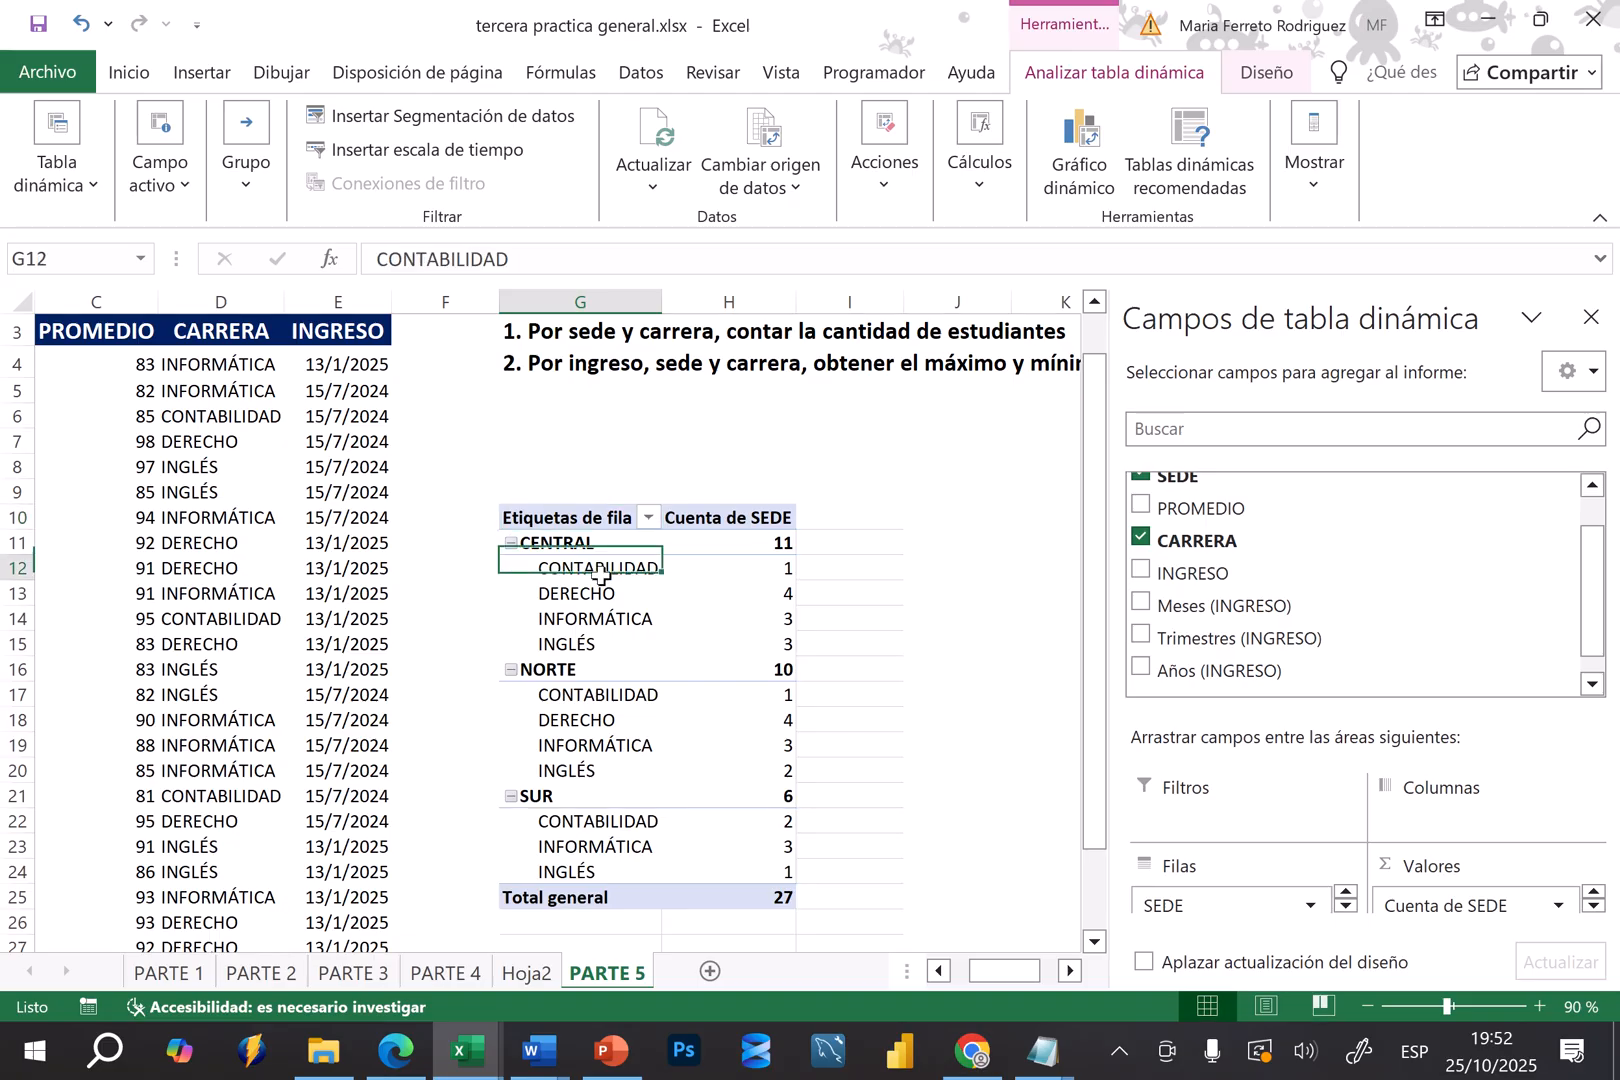
left_click(762, 569)
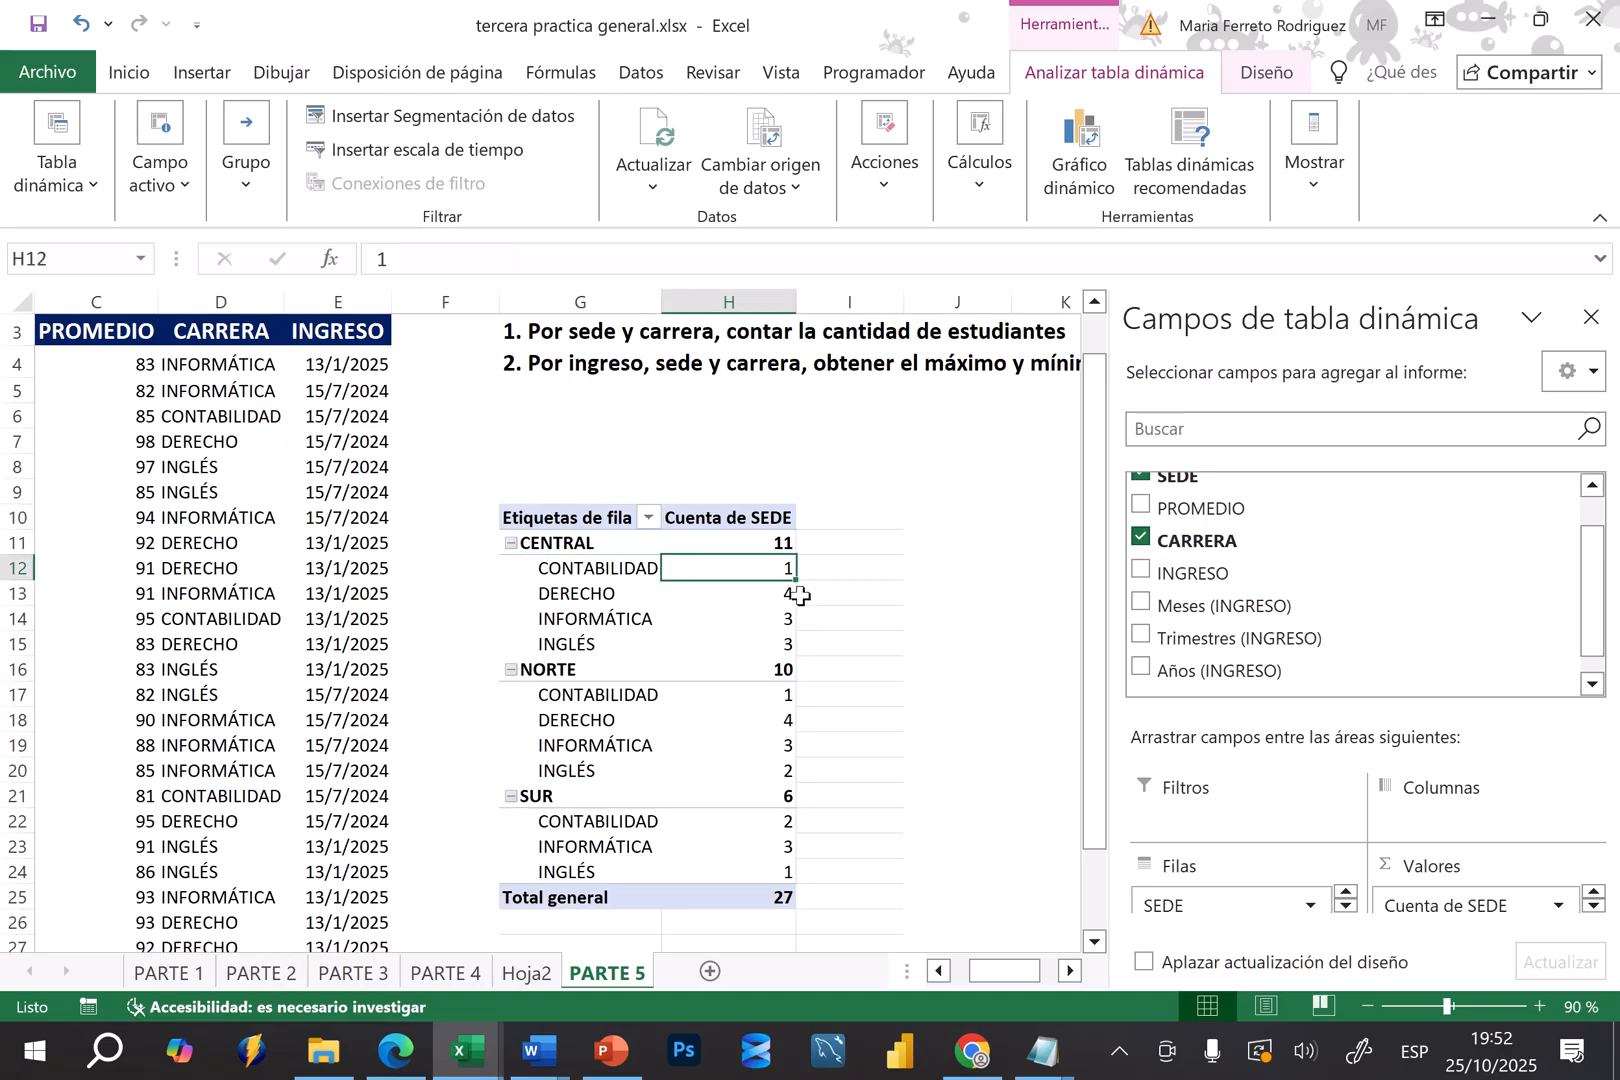
left_click(788, 594)
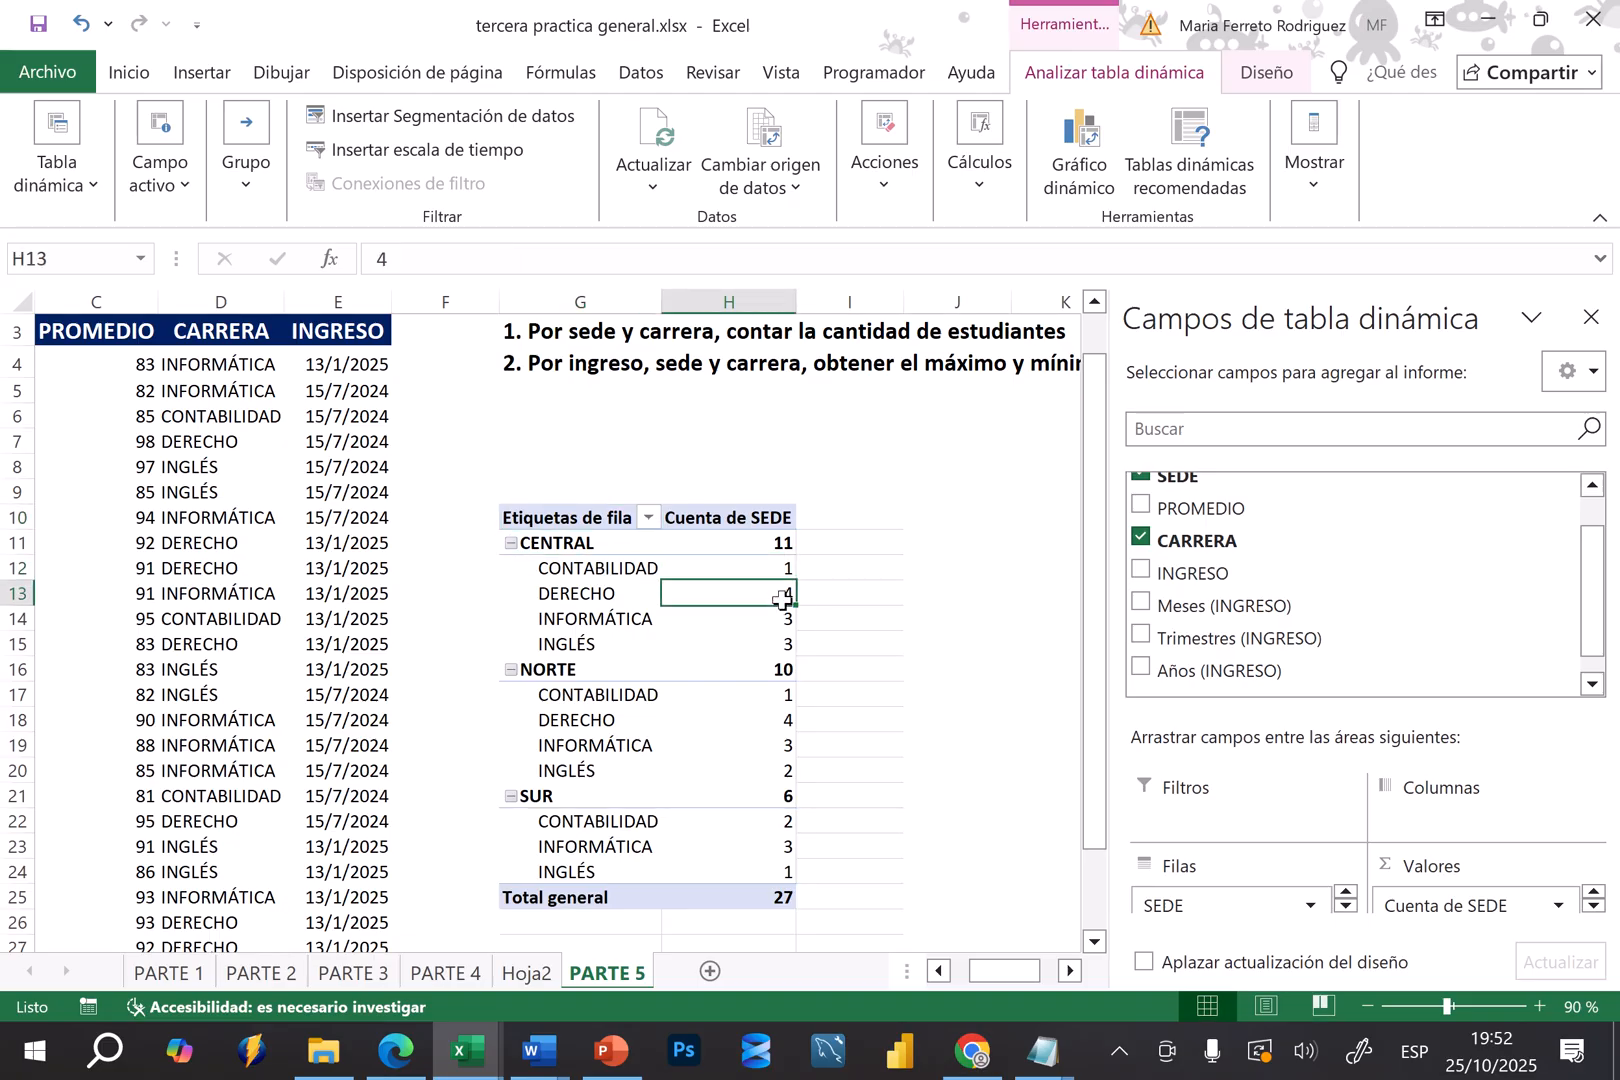
Remove the count of SEDE from the pivot table values and use the count of ESTUDIANTE instead
left_click(1559, 906)
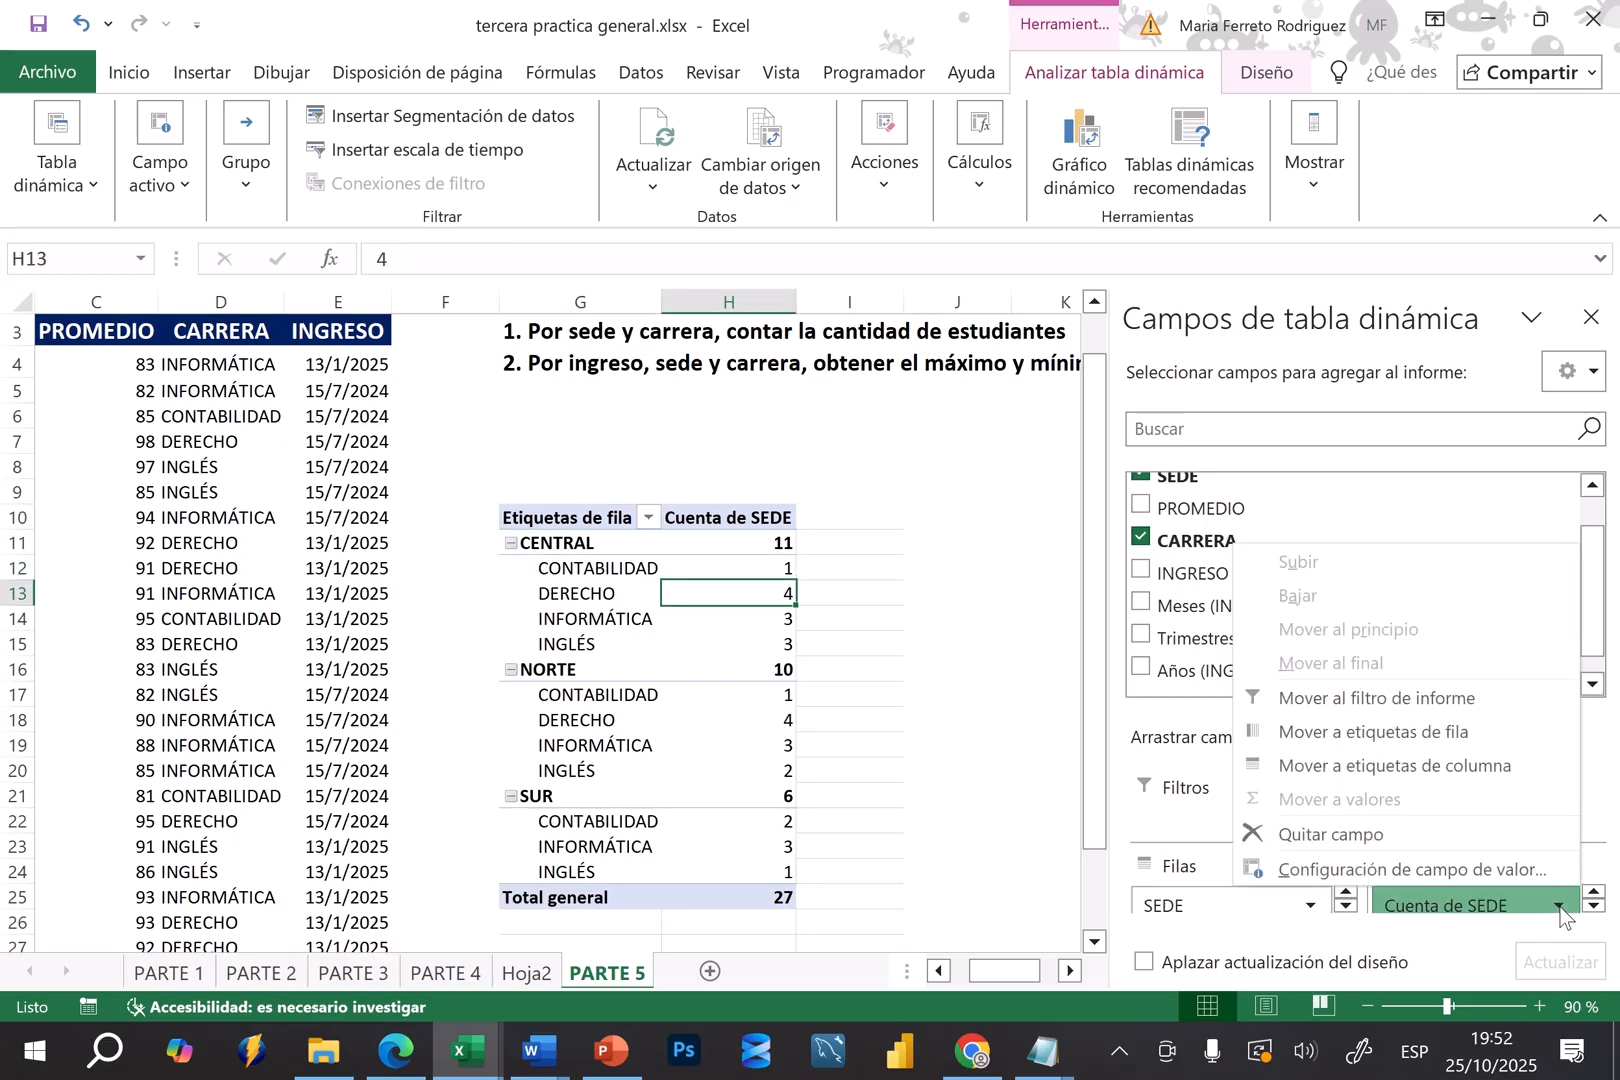
left_click(1366, 833)
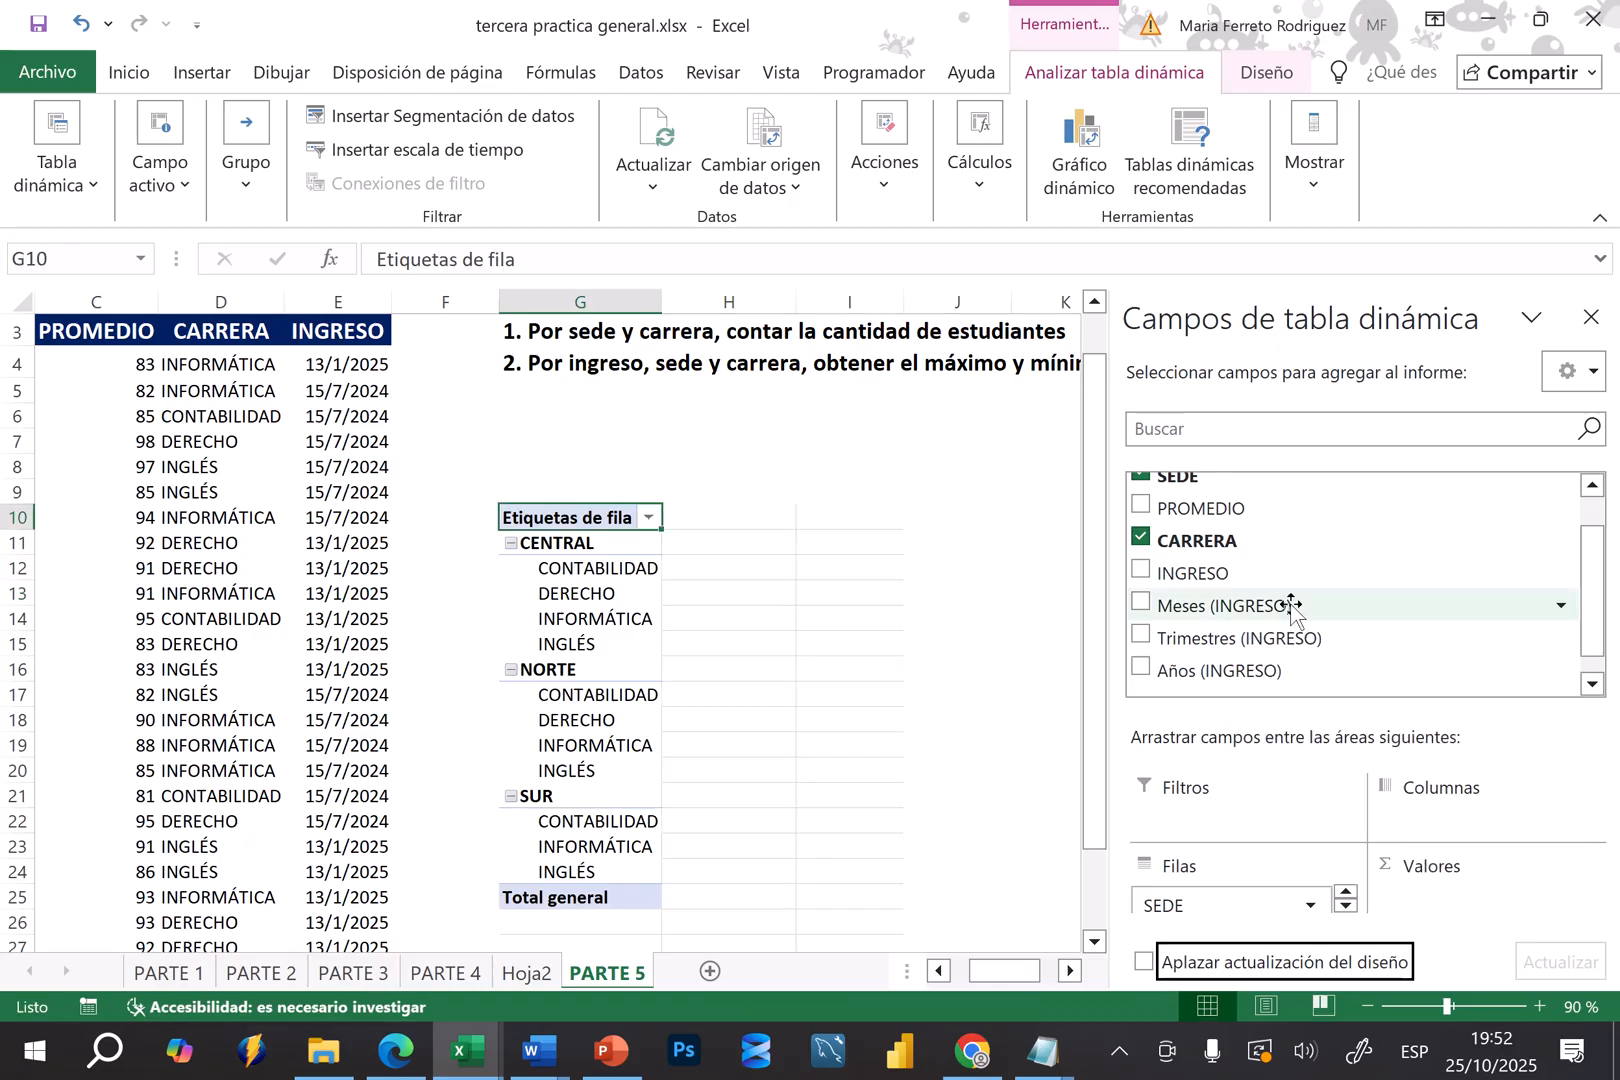
left_click(1593, 487)
left_click(1595, 490)
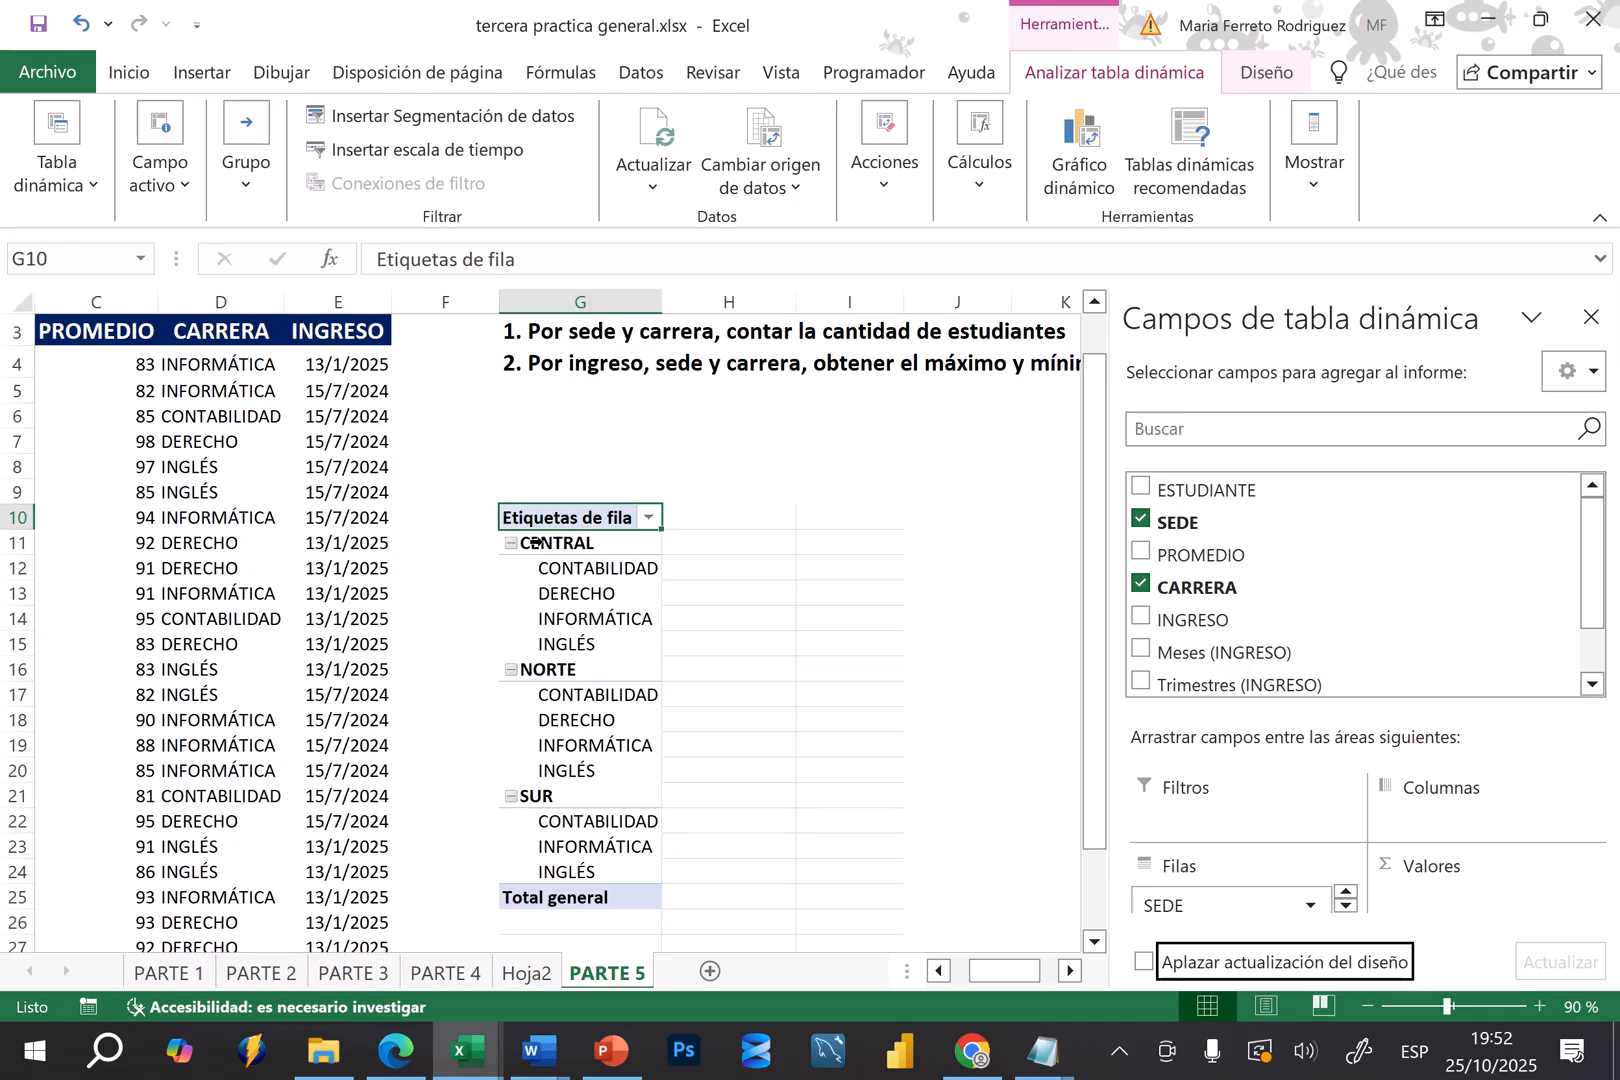
left_click_drag(1145, 488, 1452, 912)
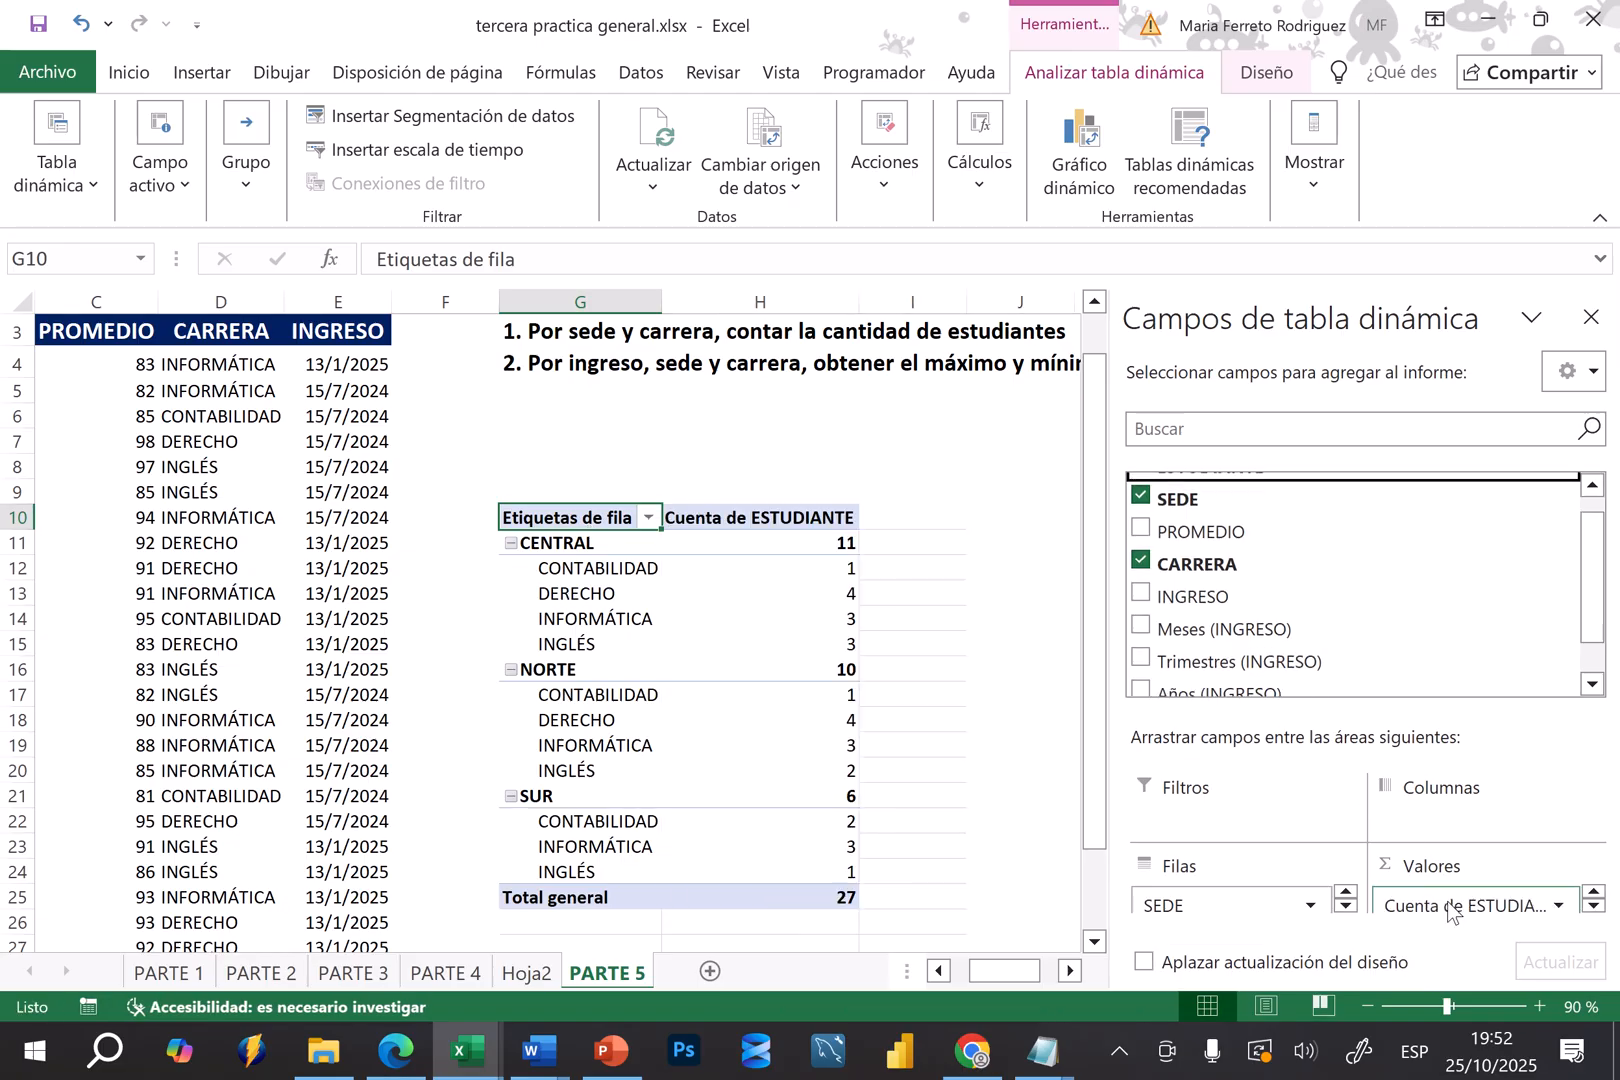
left_click(967, 664)
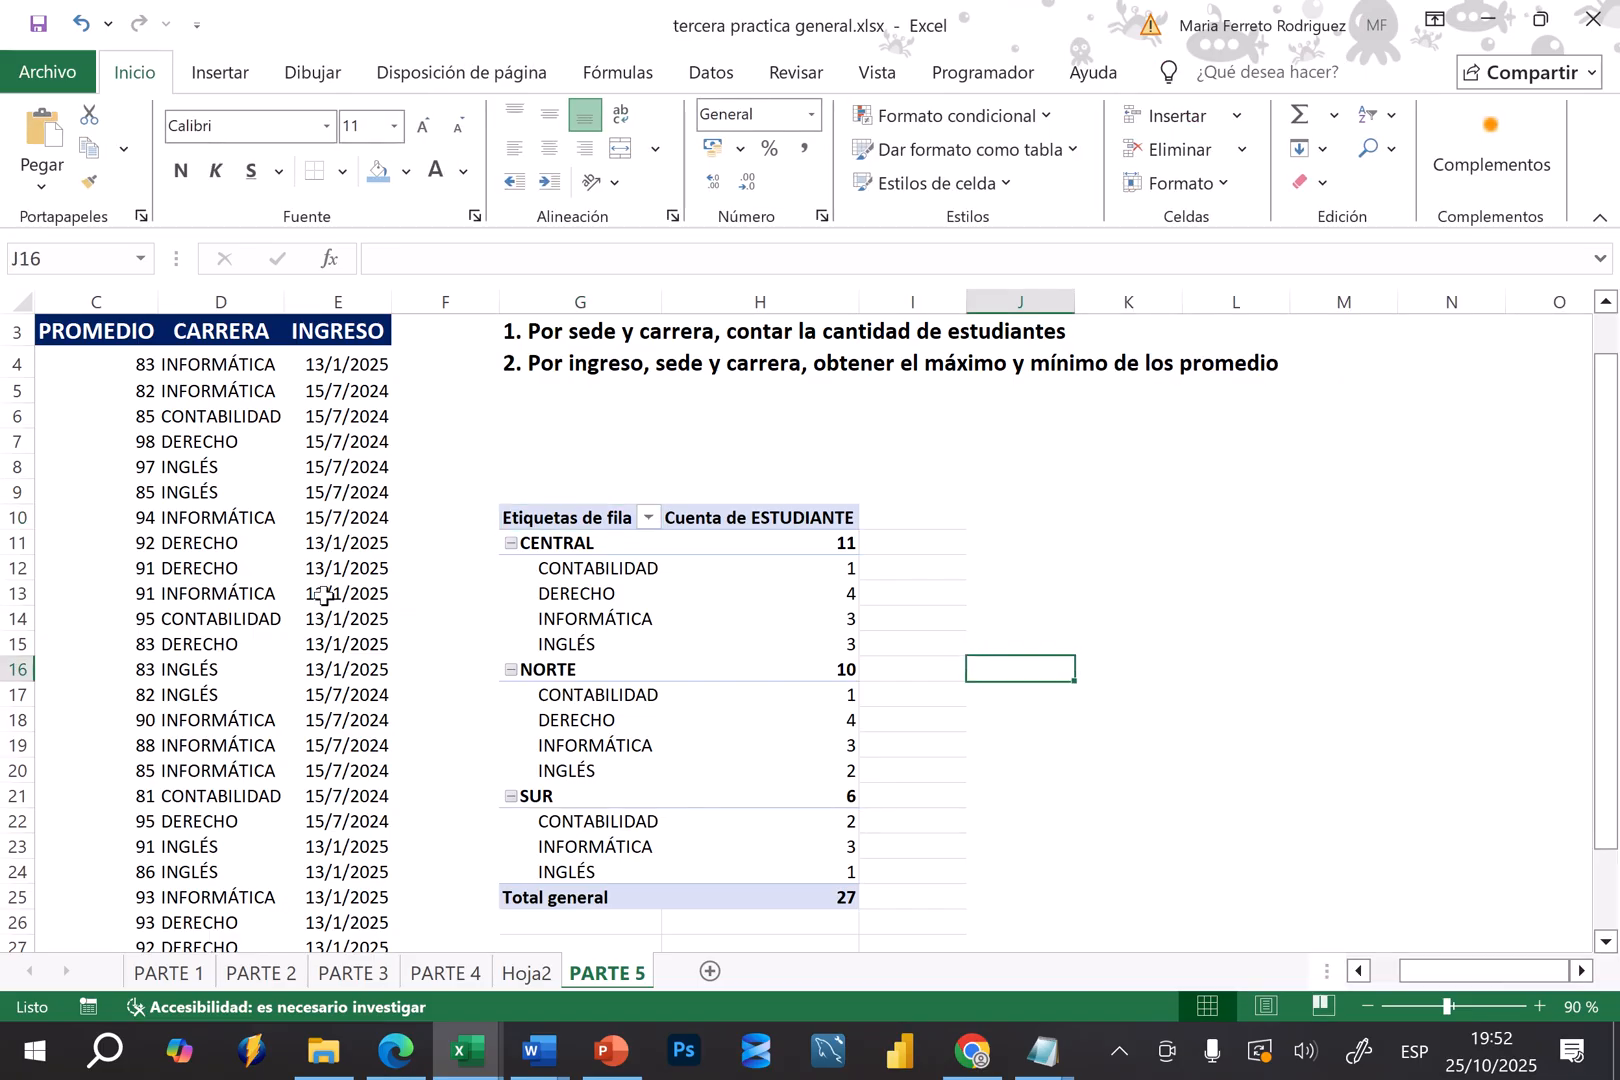
Start a second pivot table from the student data in A3:E30, placed on the existing worksheet
left_click(168, 571)
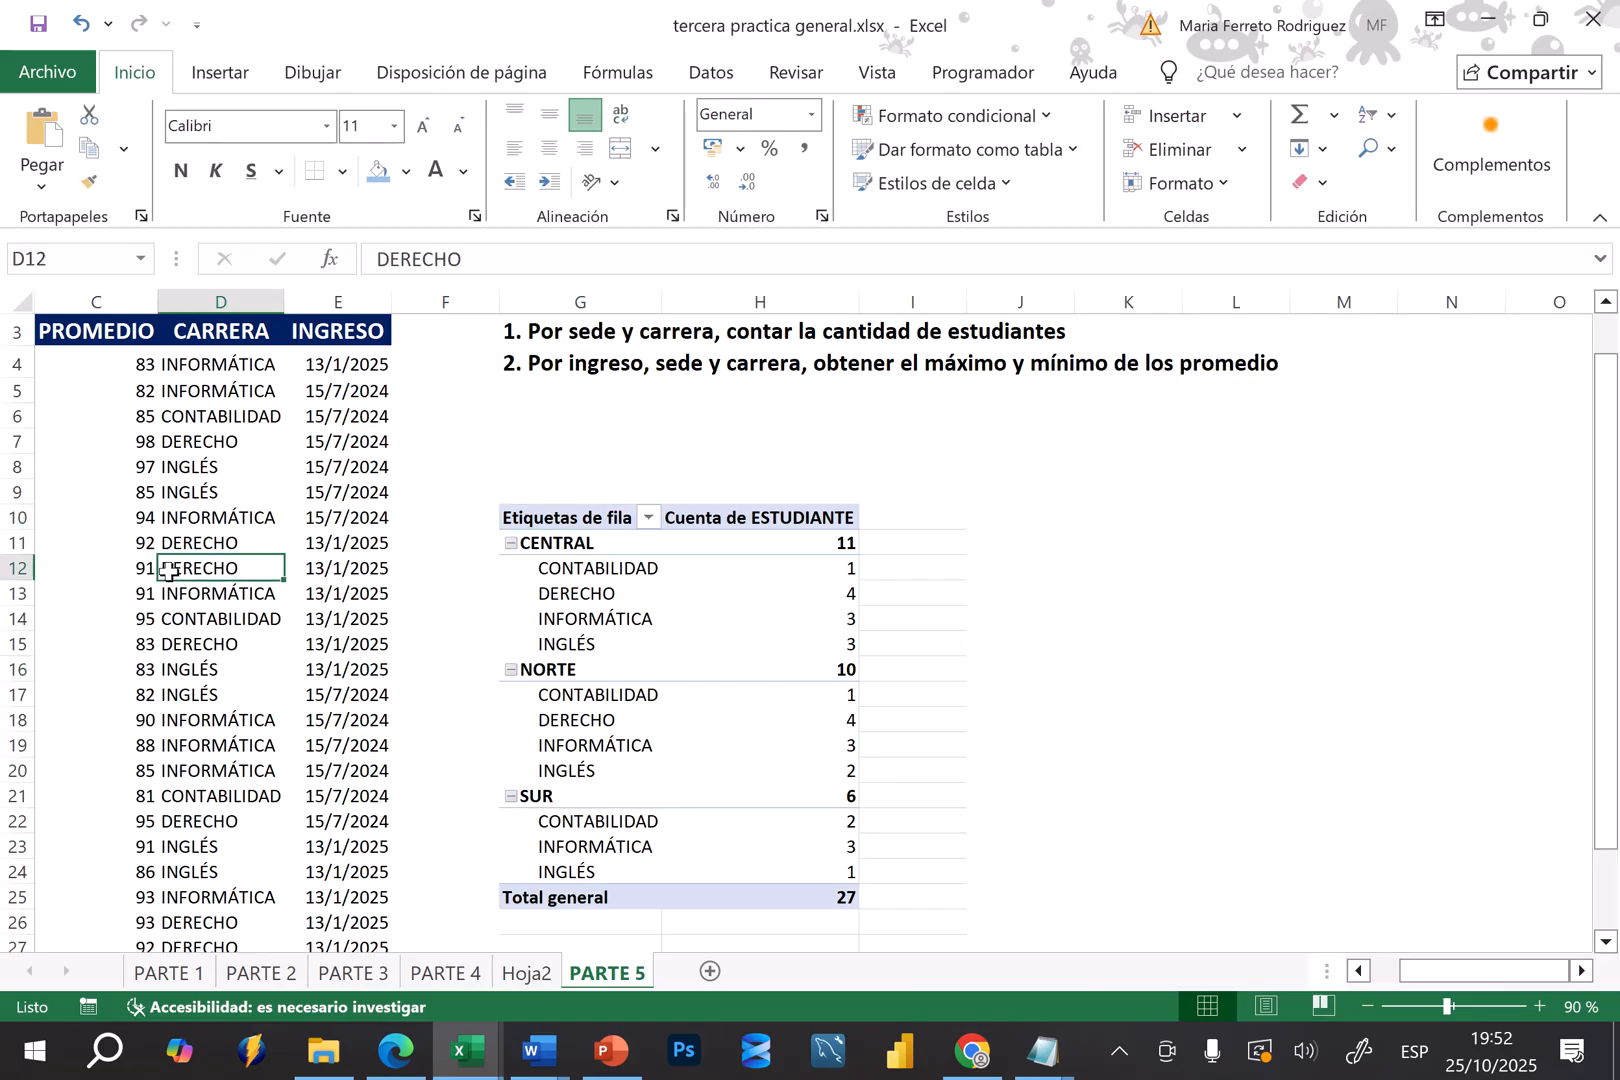
key("Home")
left_click(180, 490)
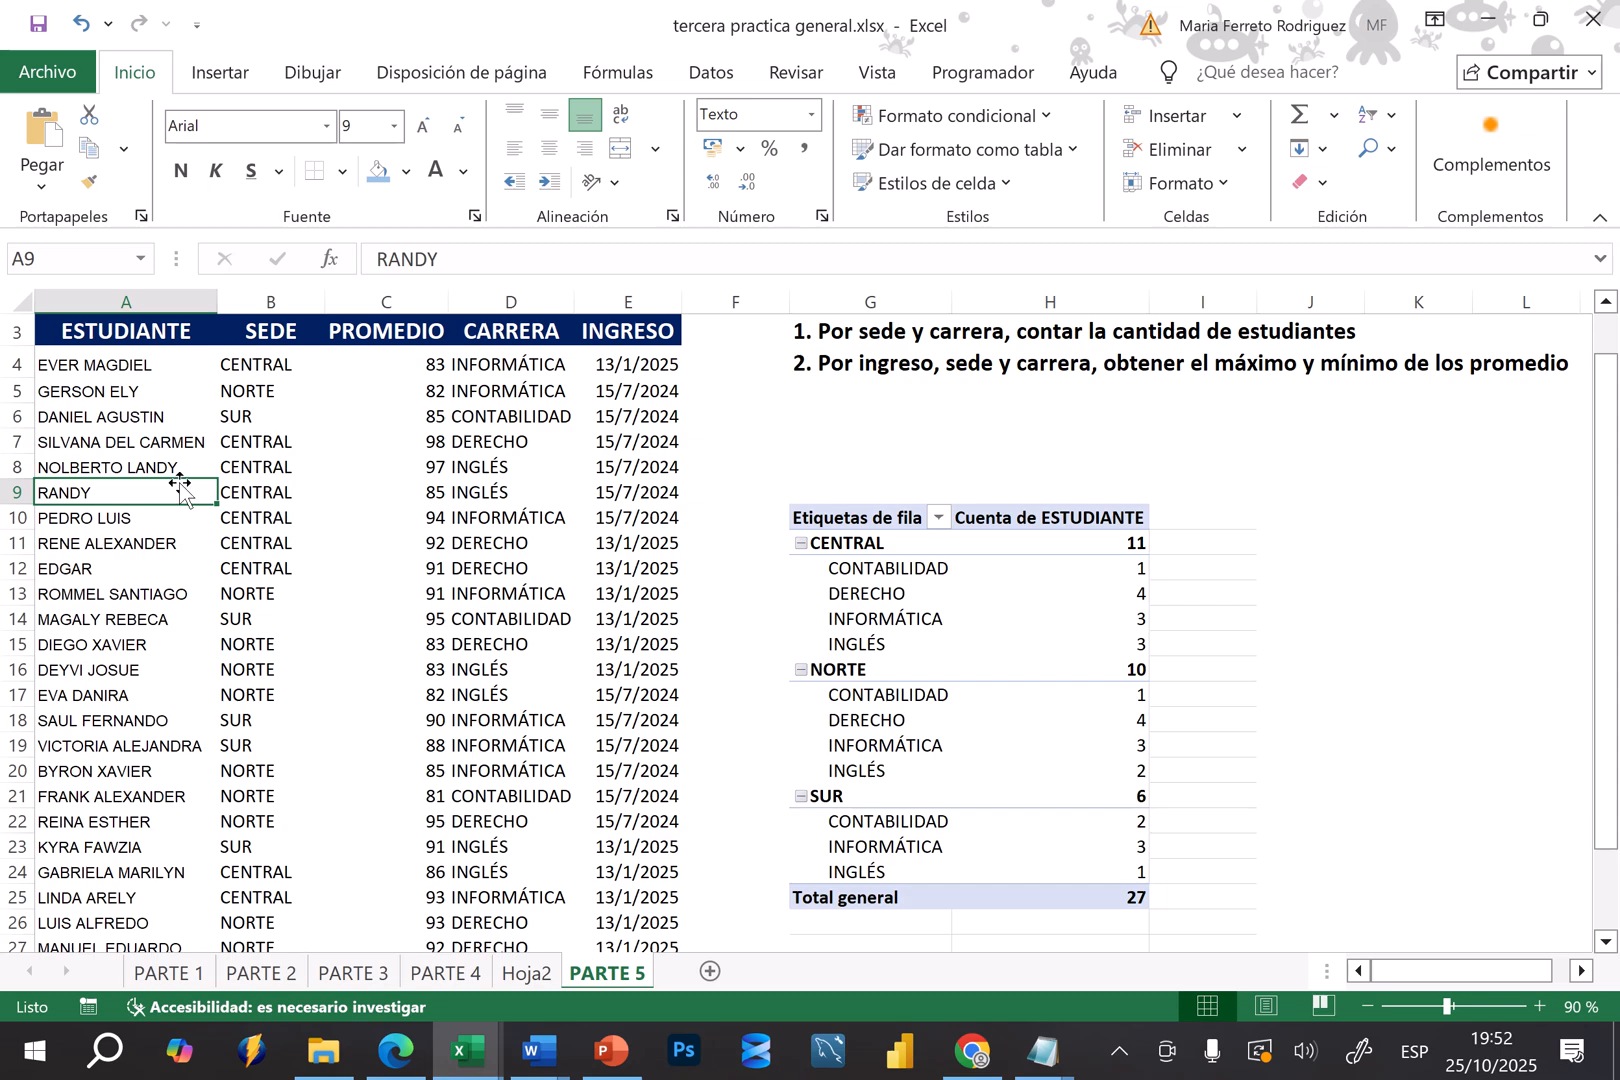
left_click(221, 67)
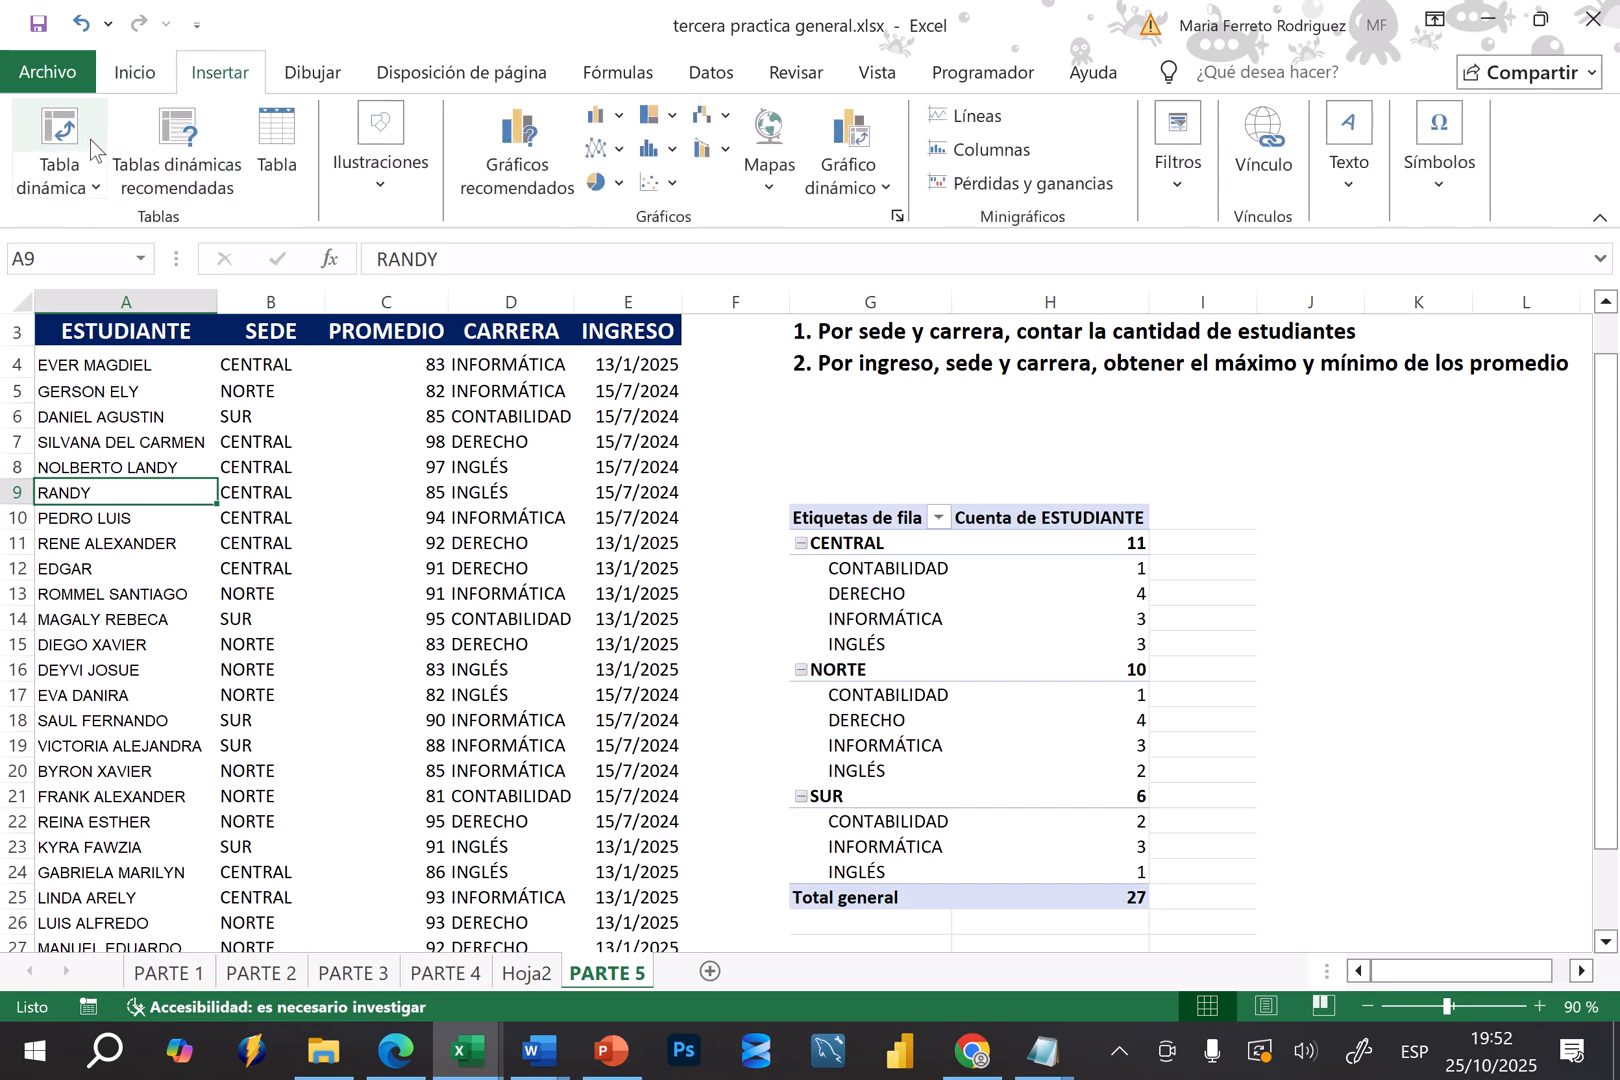
left_click(62, 128)
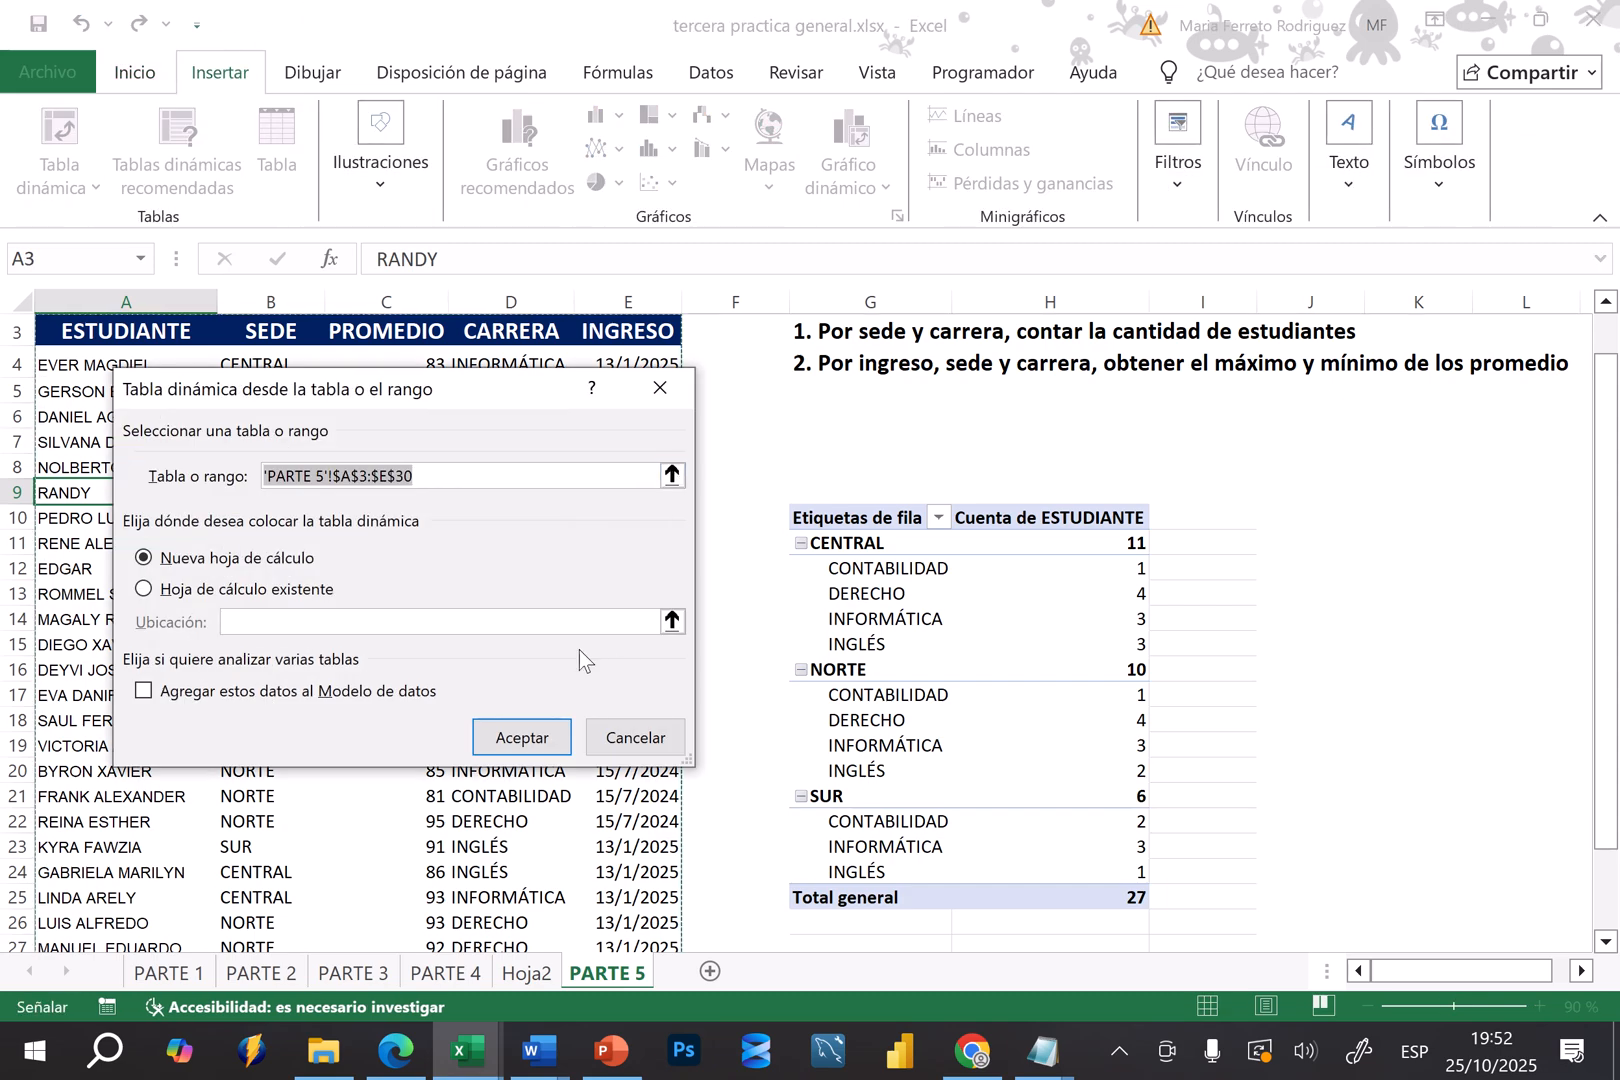
left_click(218, 590)
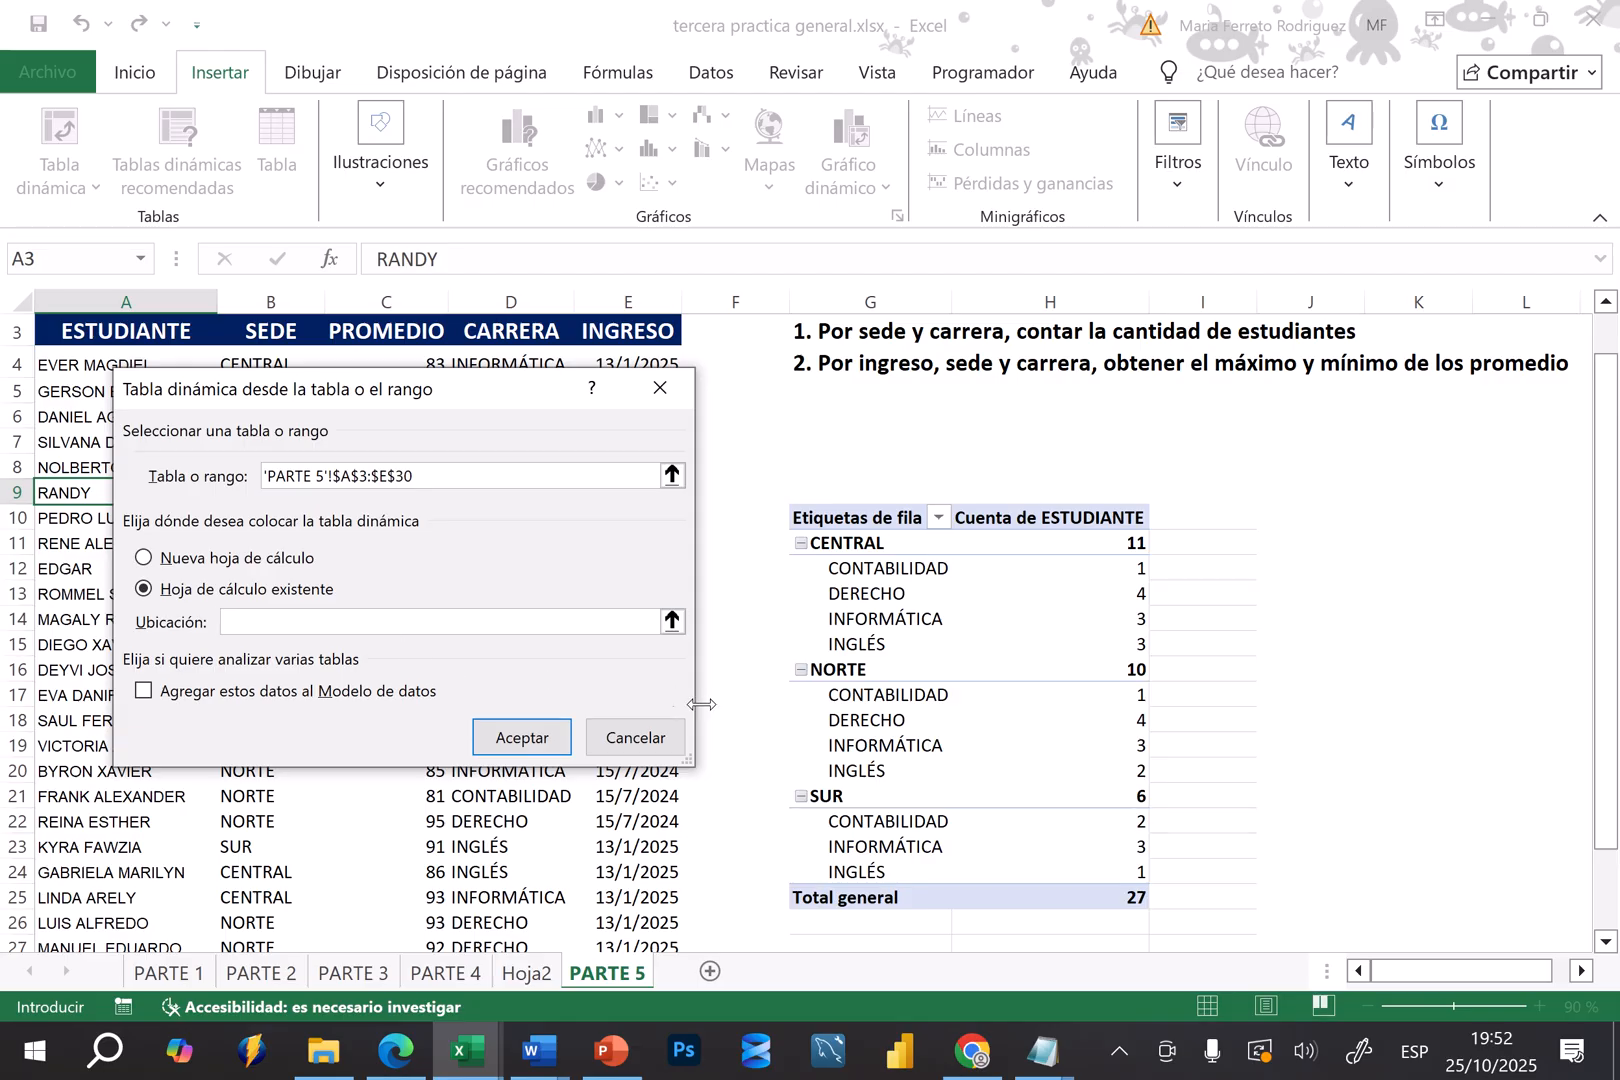
Set the second pivot table's location to cell K10 of PARTE 5 and create it
left_click(1281, 526)
key("Right")
key("Right")
key("Right")
key("Right")
key("Right")
key("Left")
key("Left")
key("Left")
key("Left")
key("Left")
key("Right")
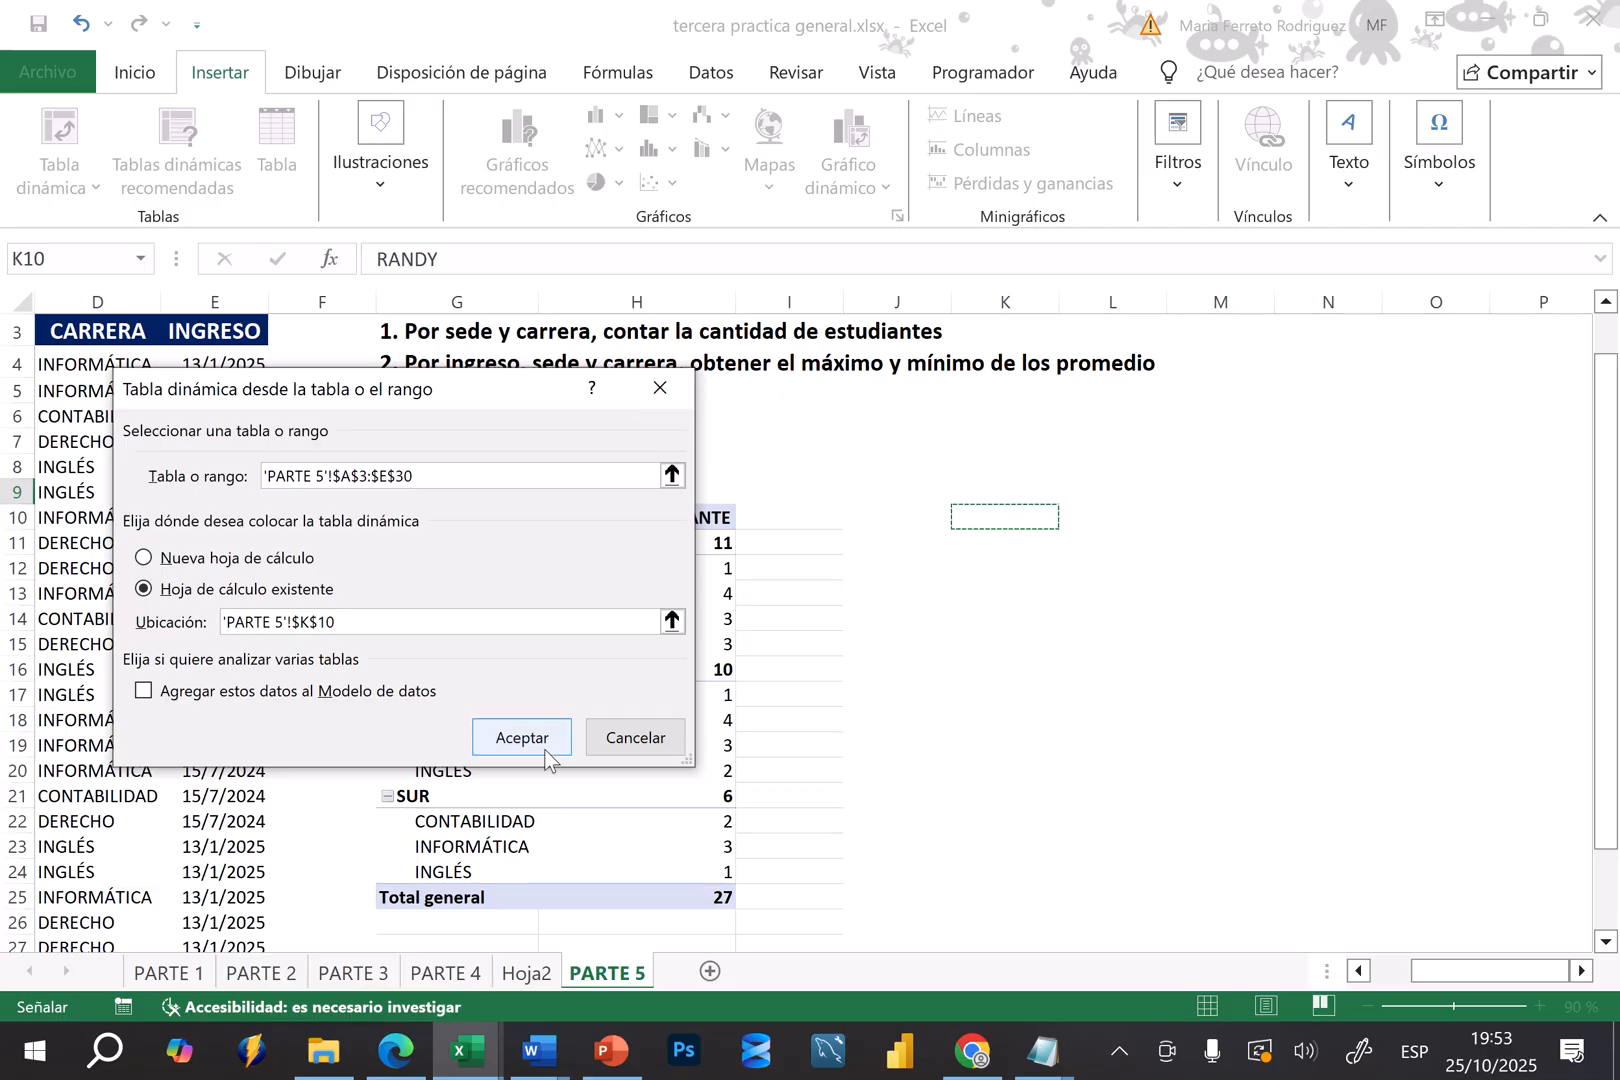
left_click(519, 737)
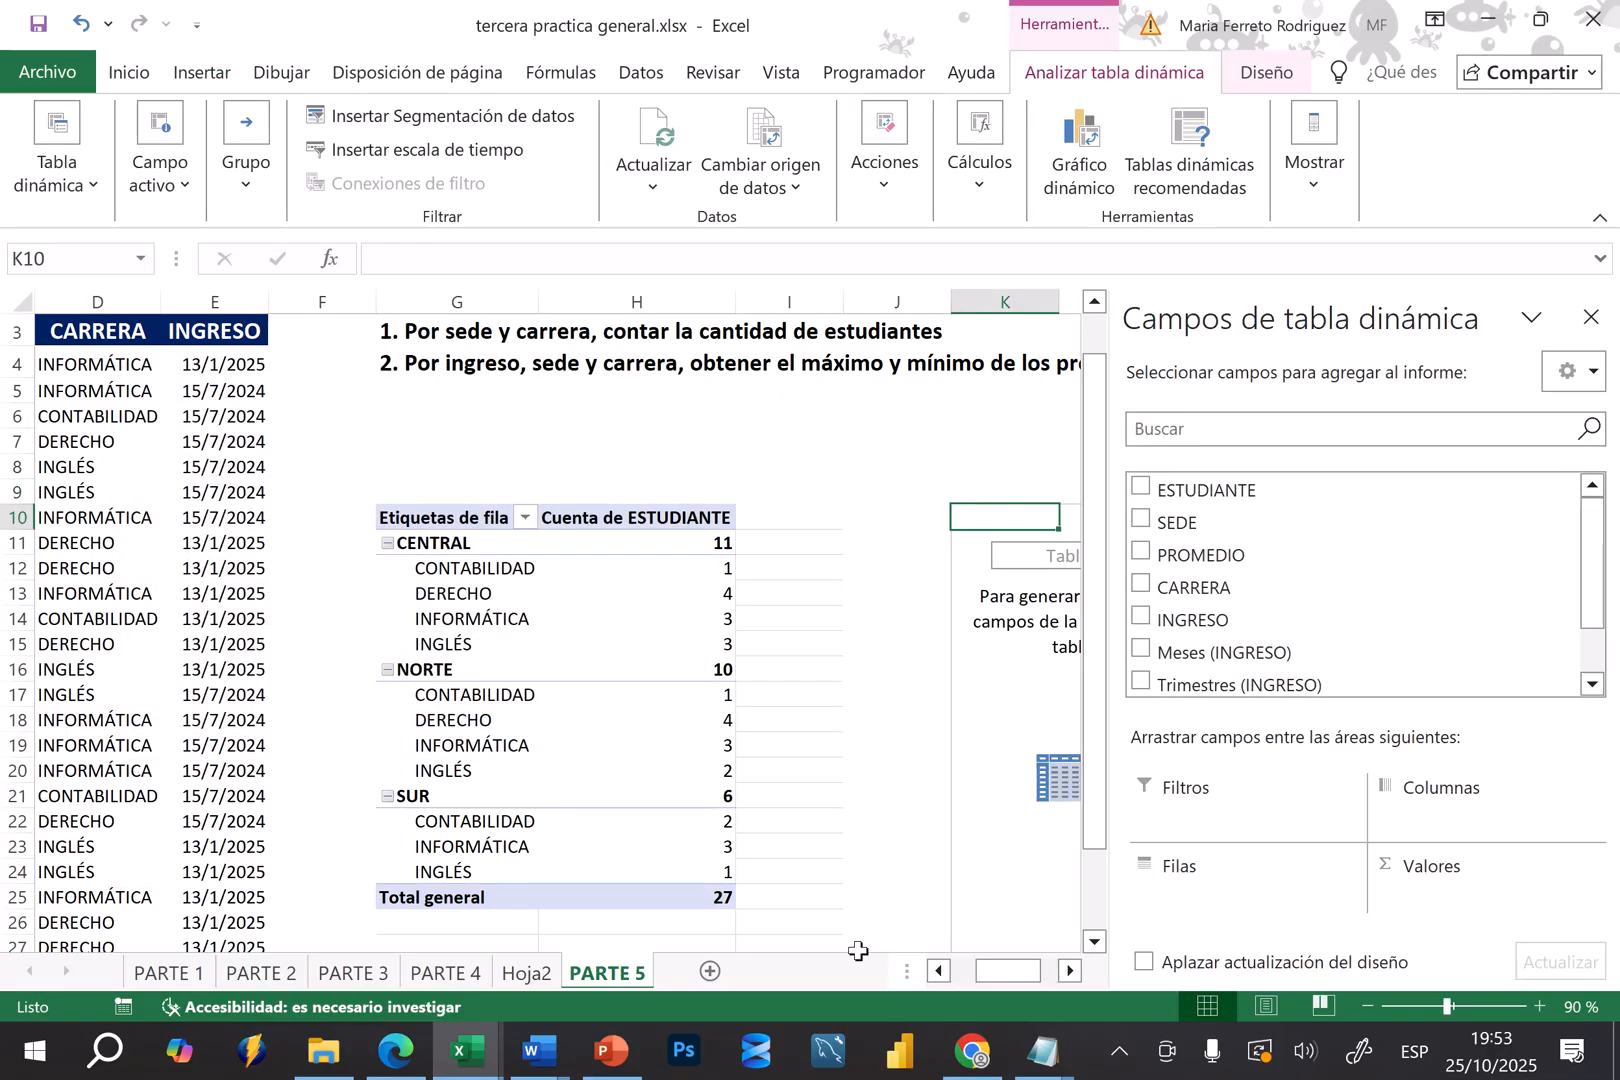
Add the INGRESO, SEDE and CARRERA fields to the rows of the second pivot table at K10
left_click(1071, 971)
left_click(1071, 971)
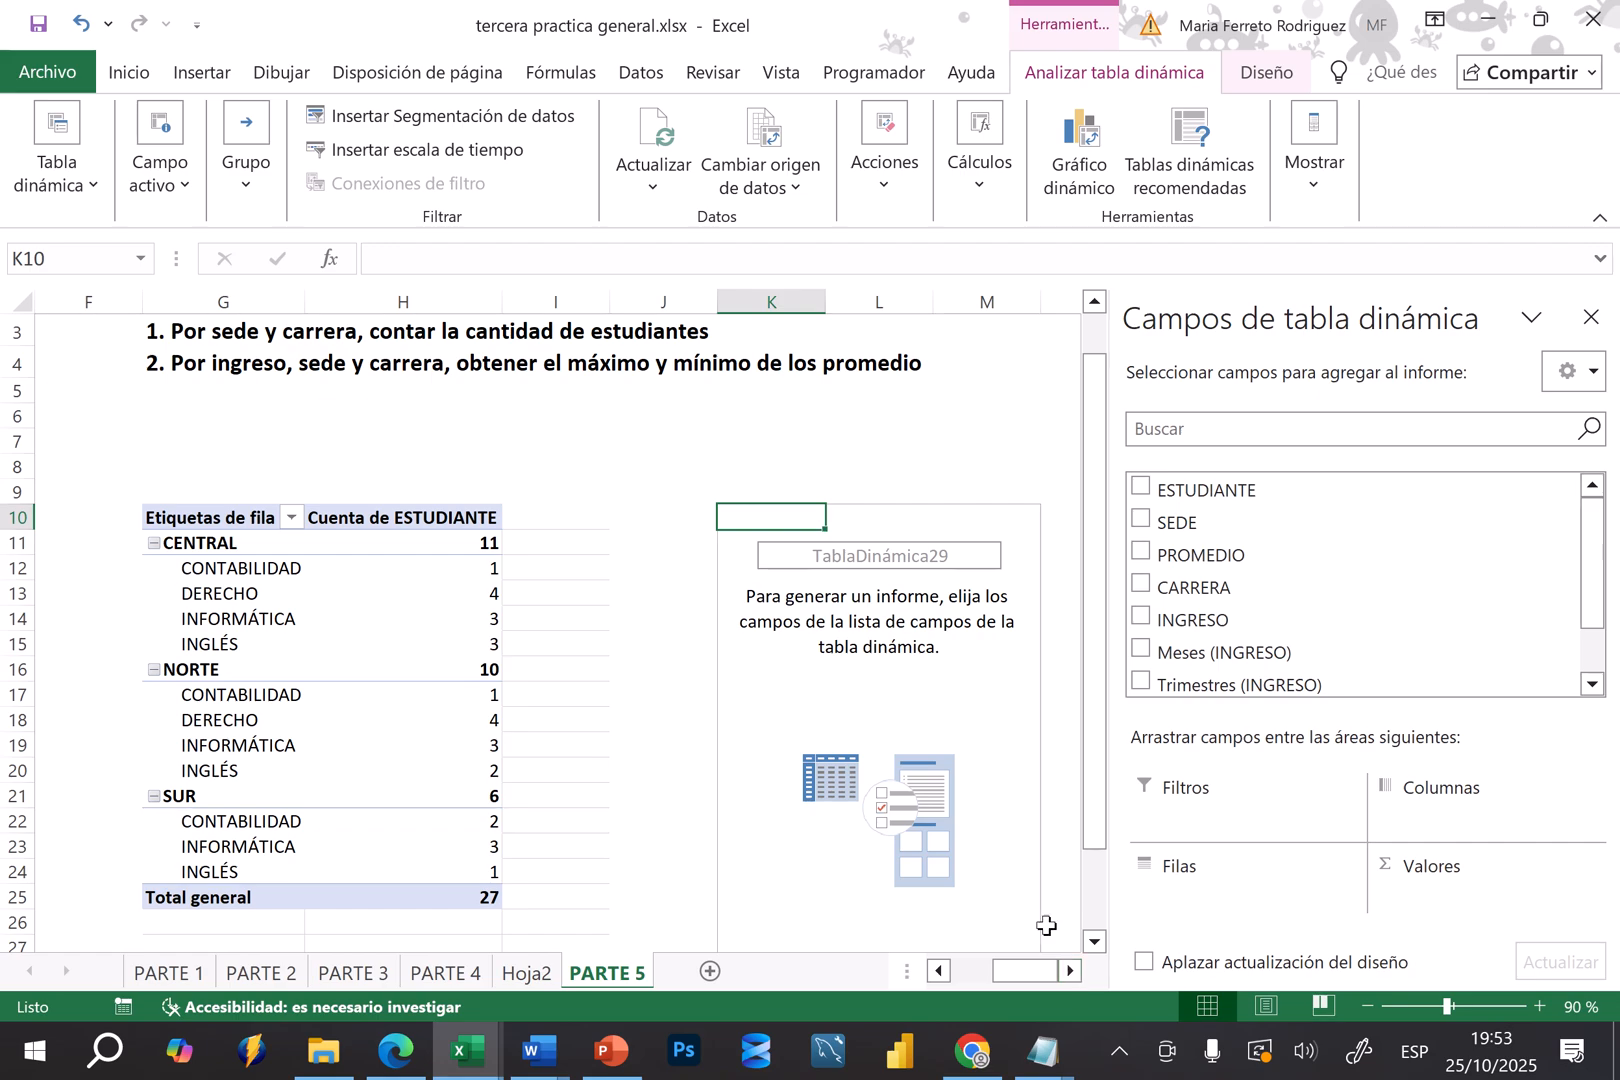
left_click(918, 670)
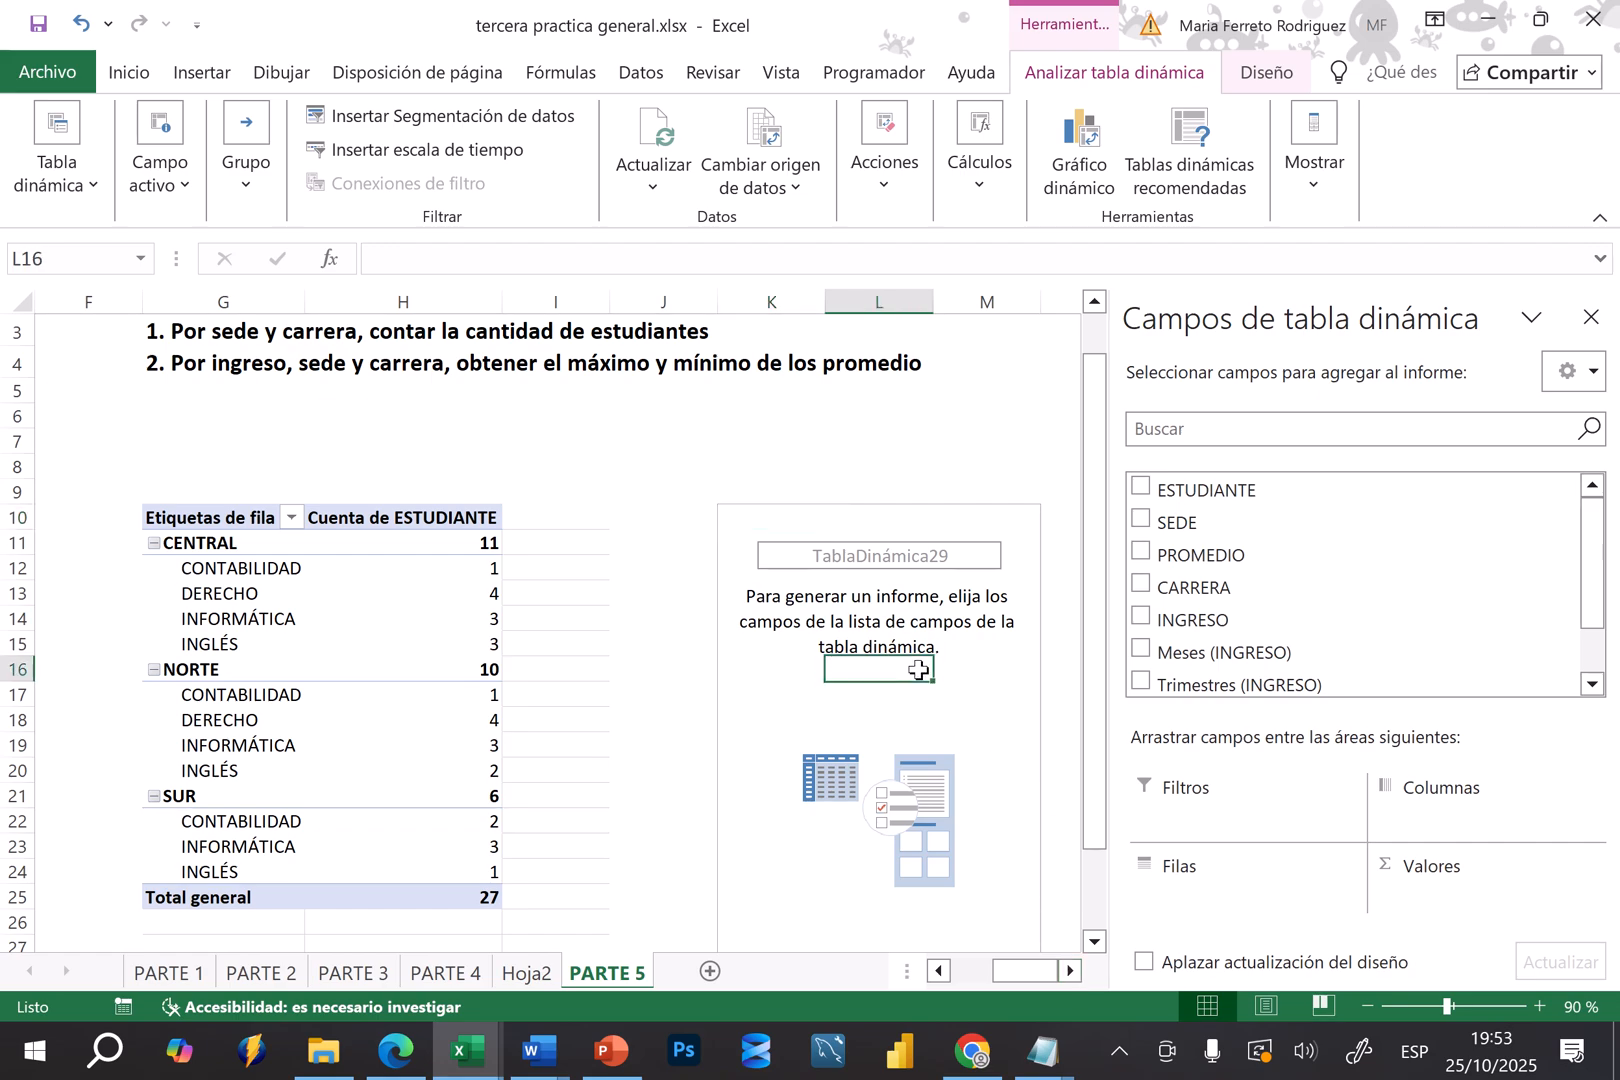
left_click(1140, 619)
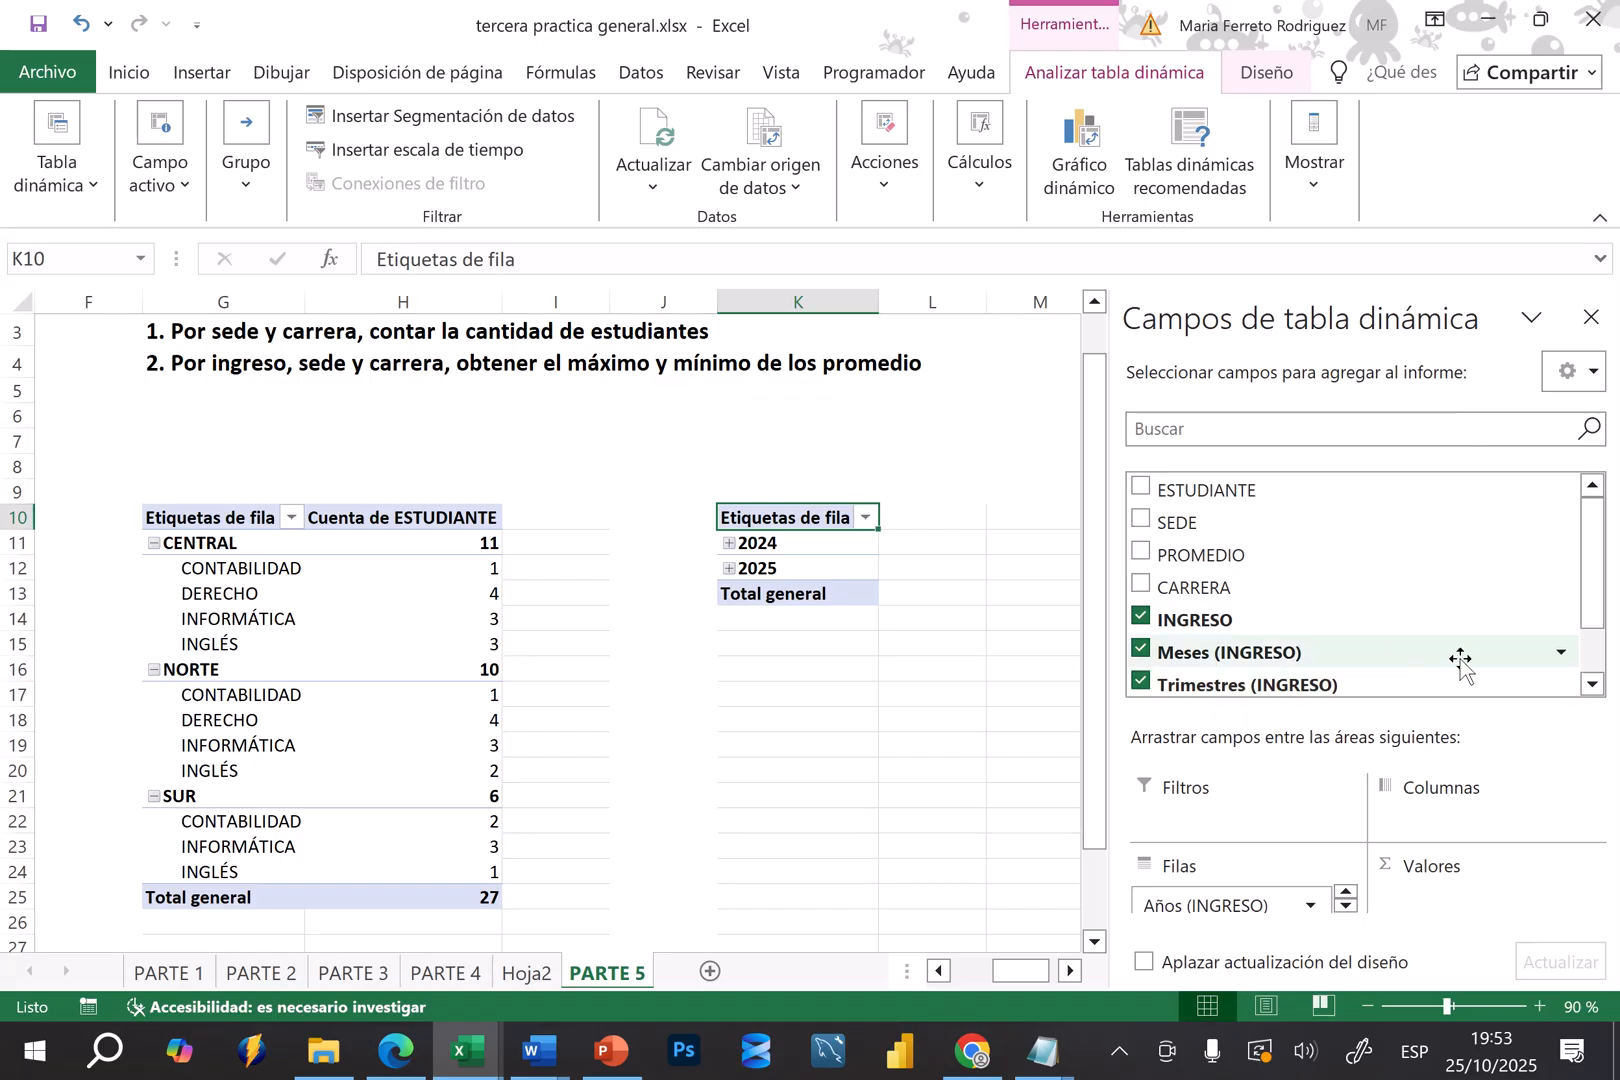
left_click(1569, 690)
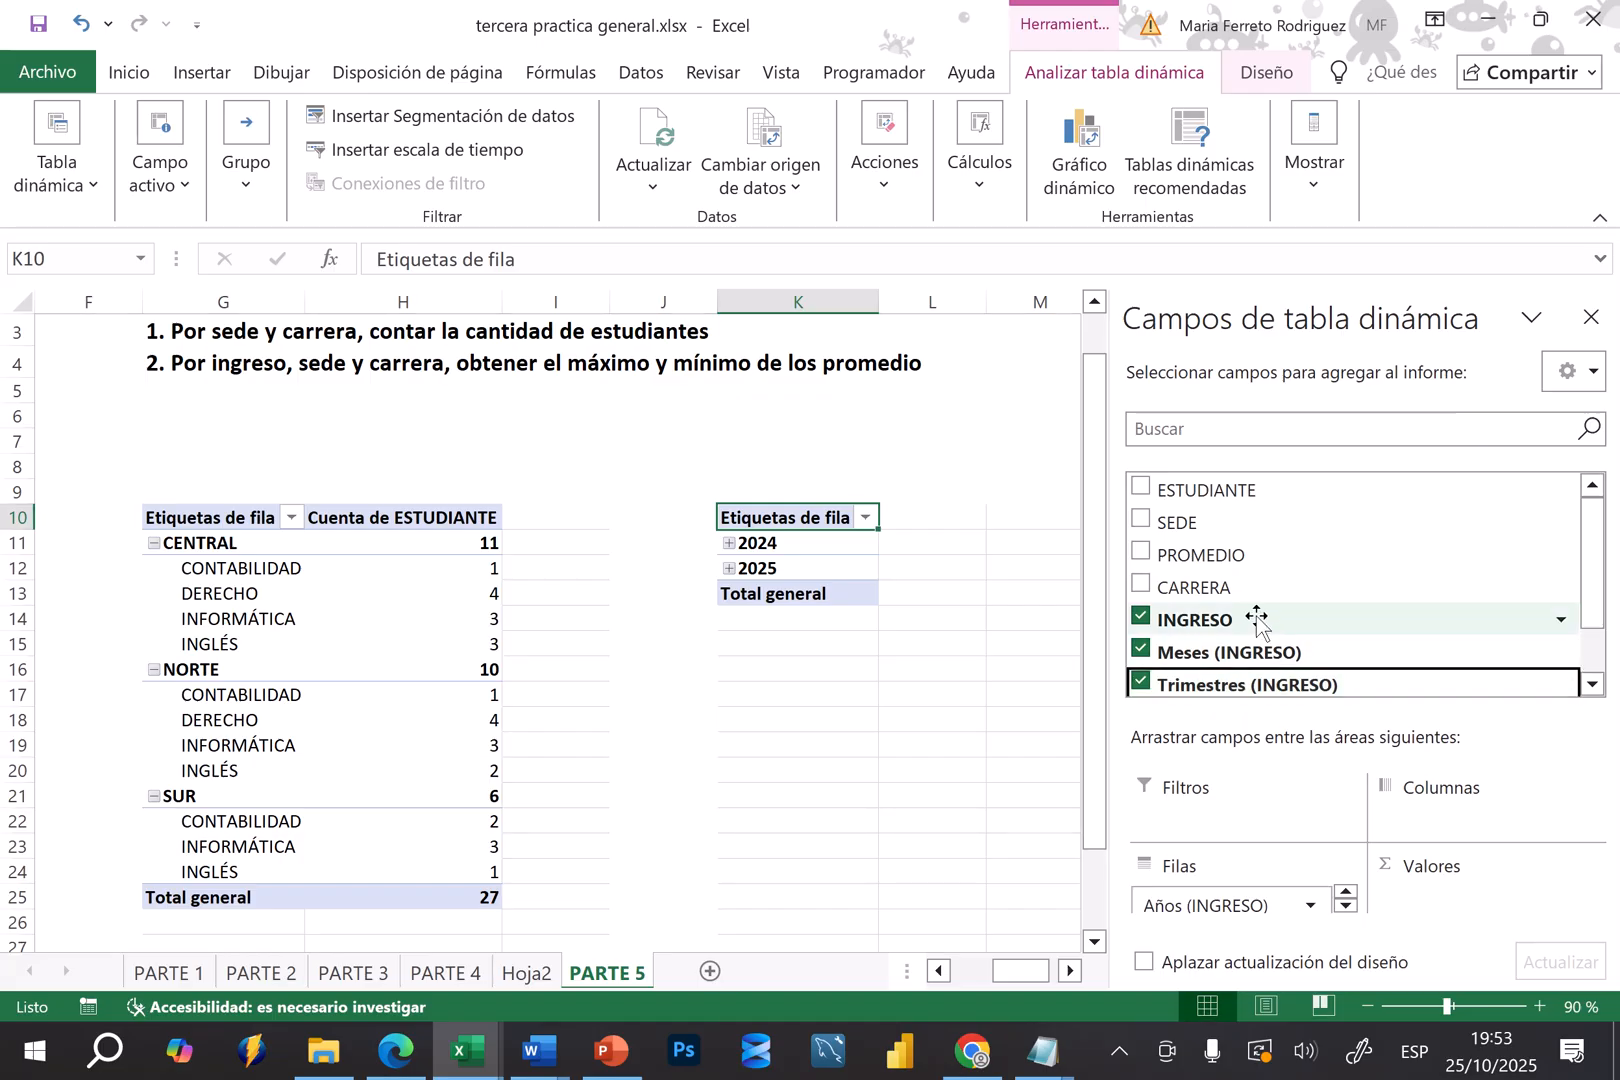
left_click(1142, 520)
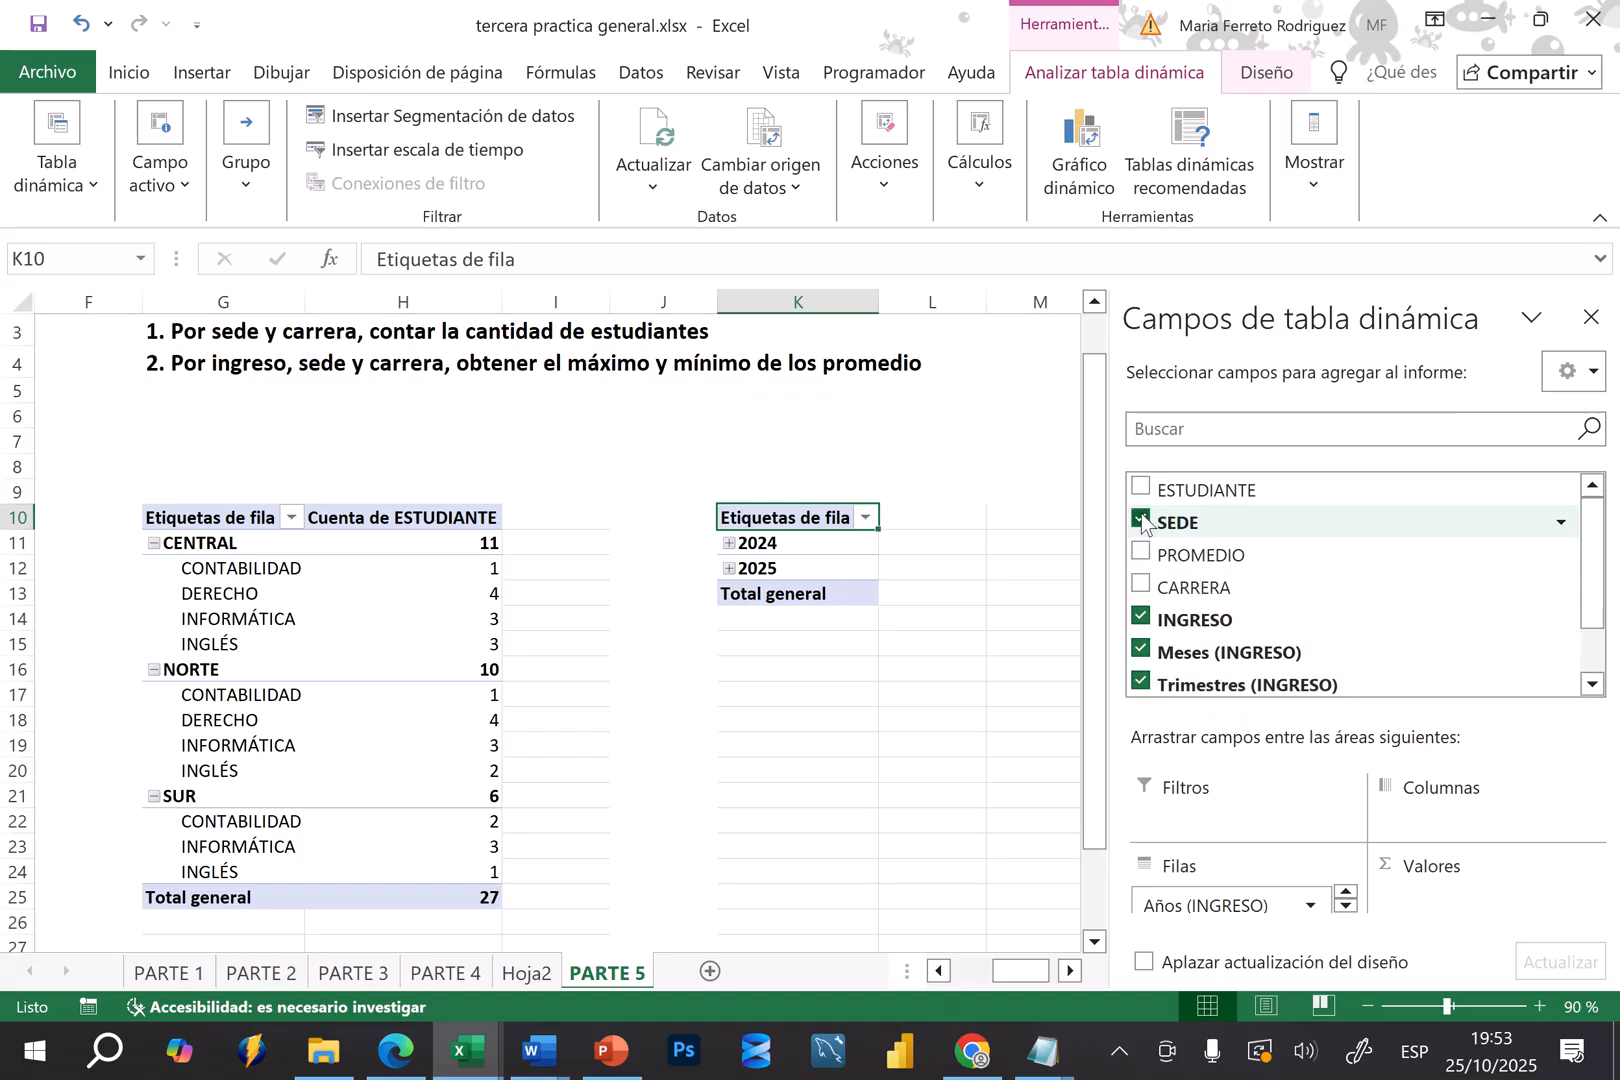
left_click(1141, 586)
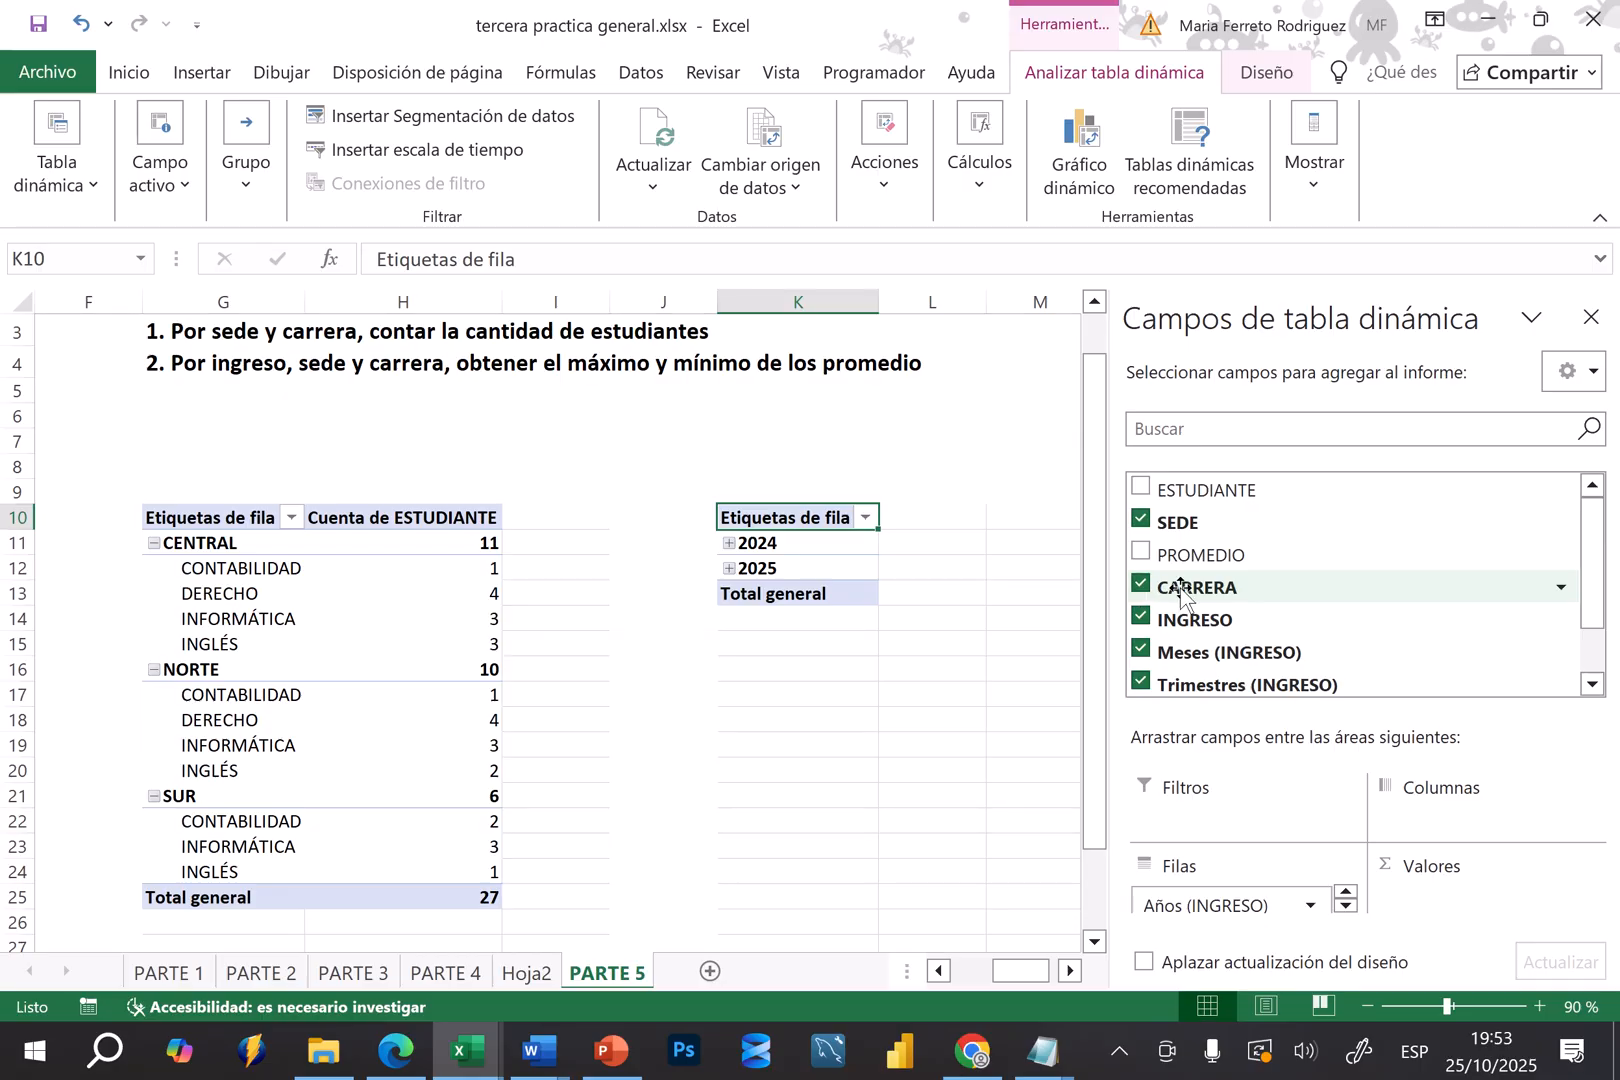
Add the PROMEDIO field twice to the values of the second pivot table
left_click_drag(1207, 560, 1440, 880)
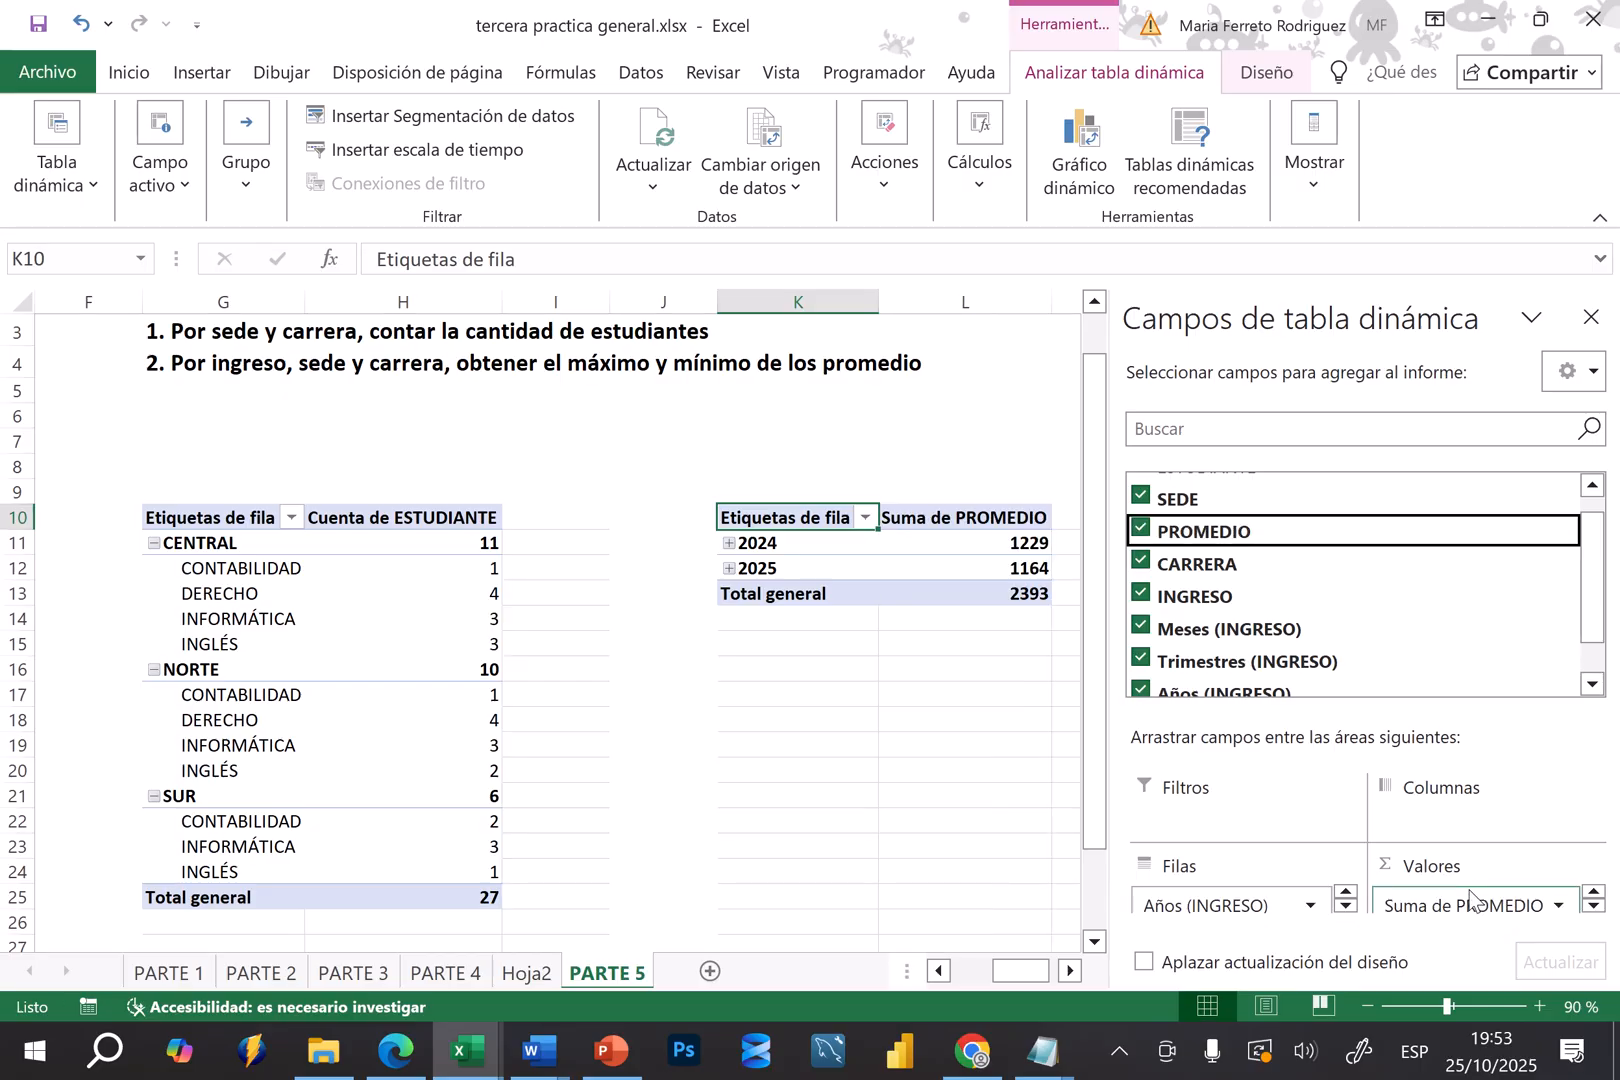
left_click_drag(1204, 532, 1490, 932)
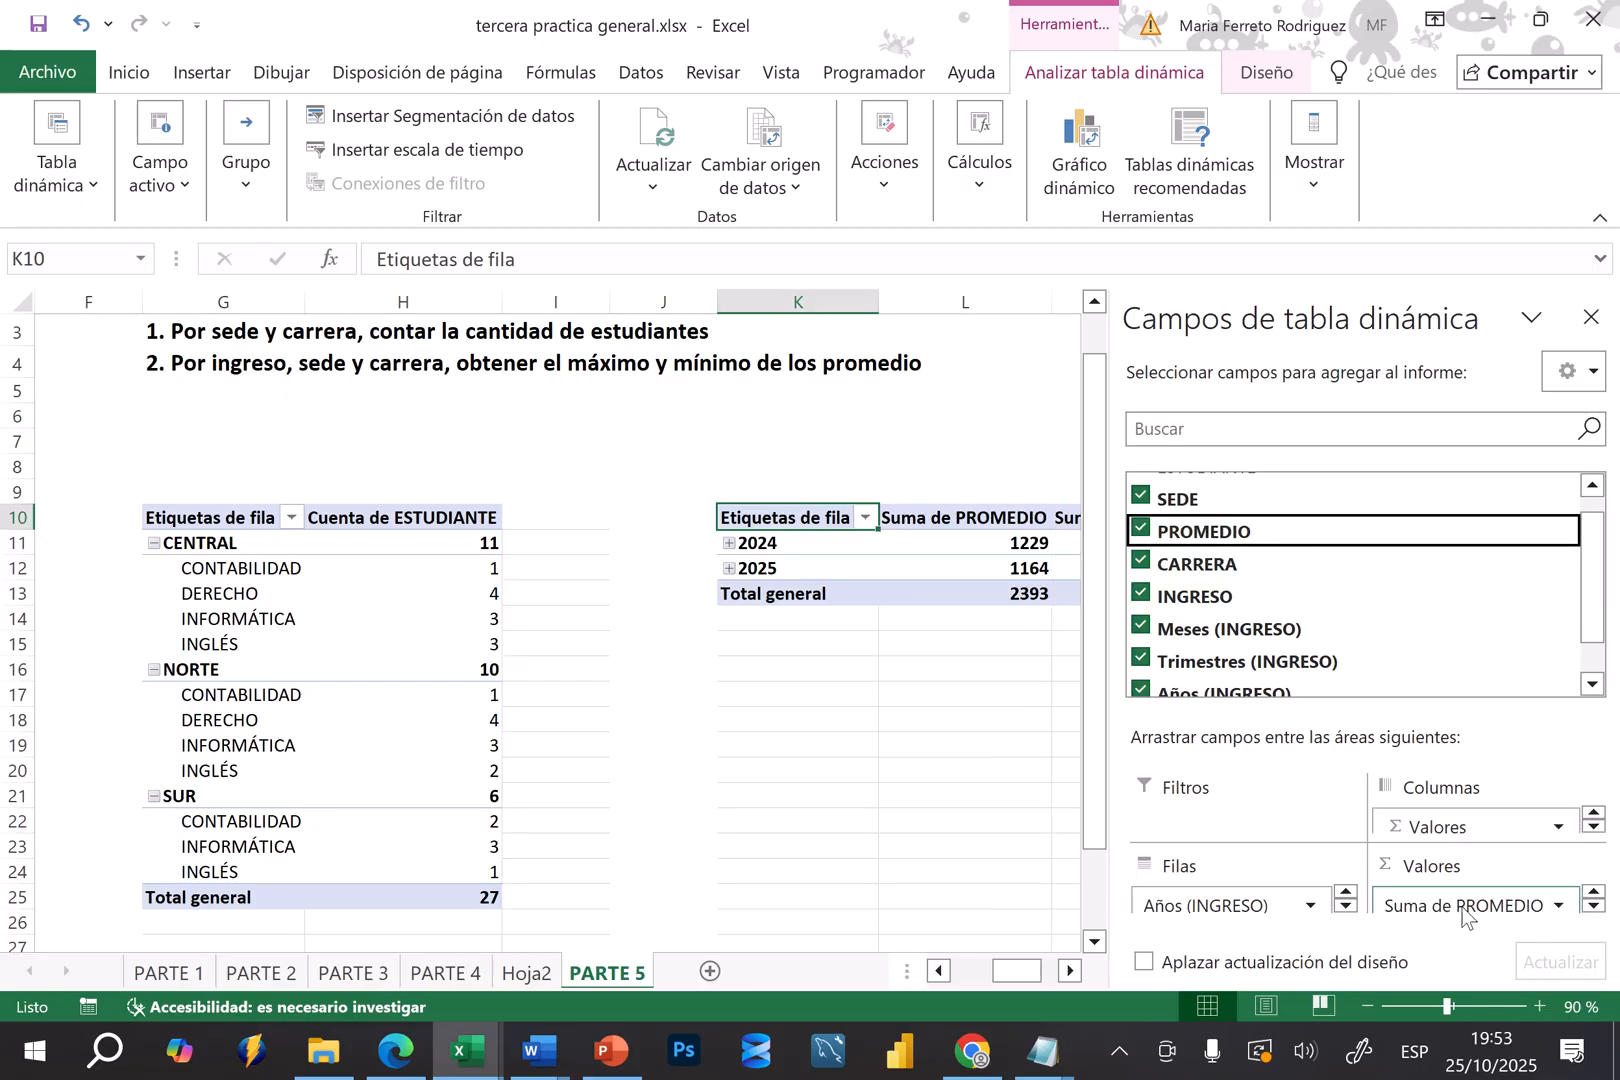
left_click(1072, 970)
left_click(1072, 970)
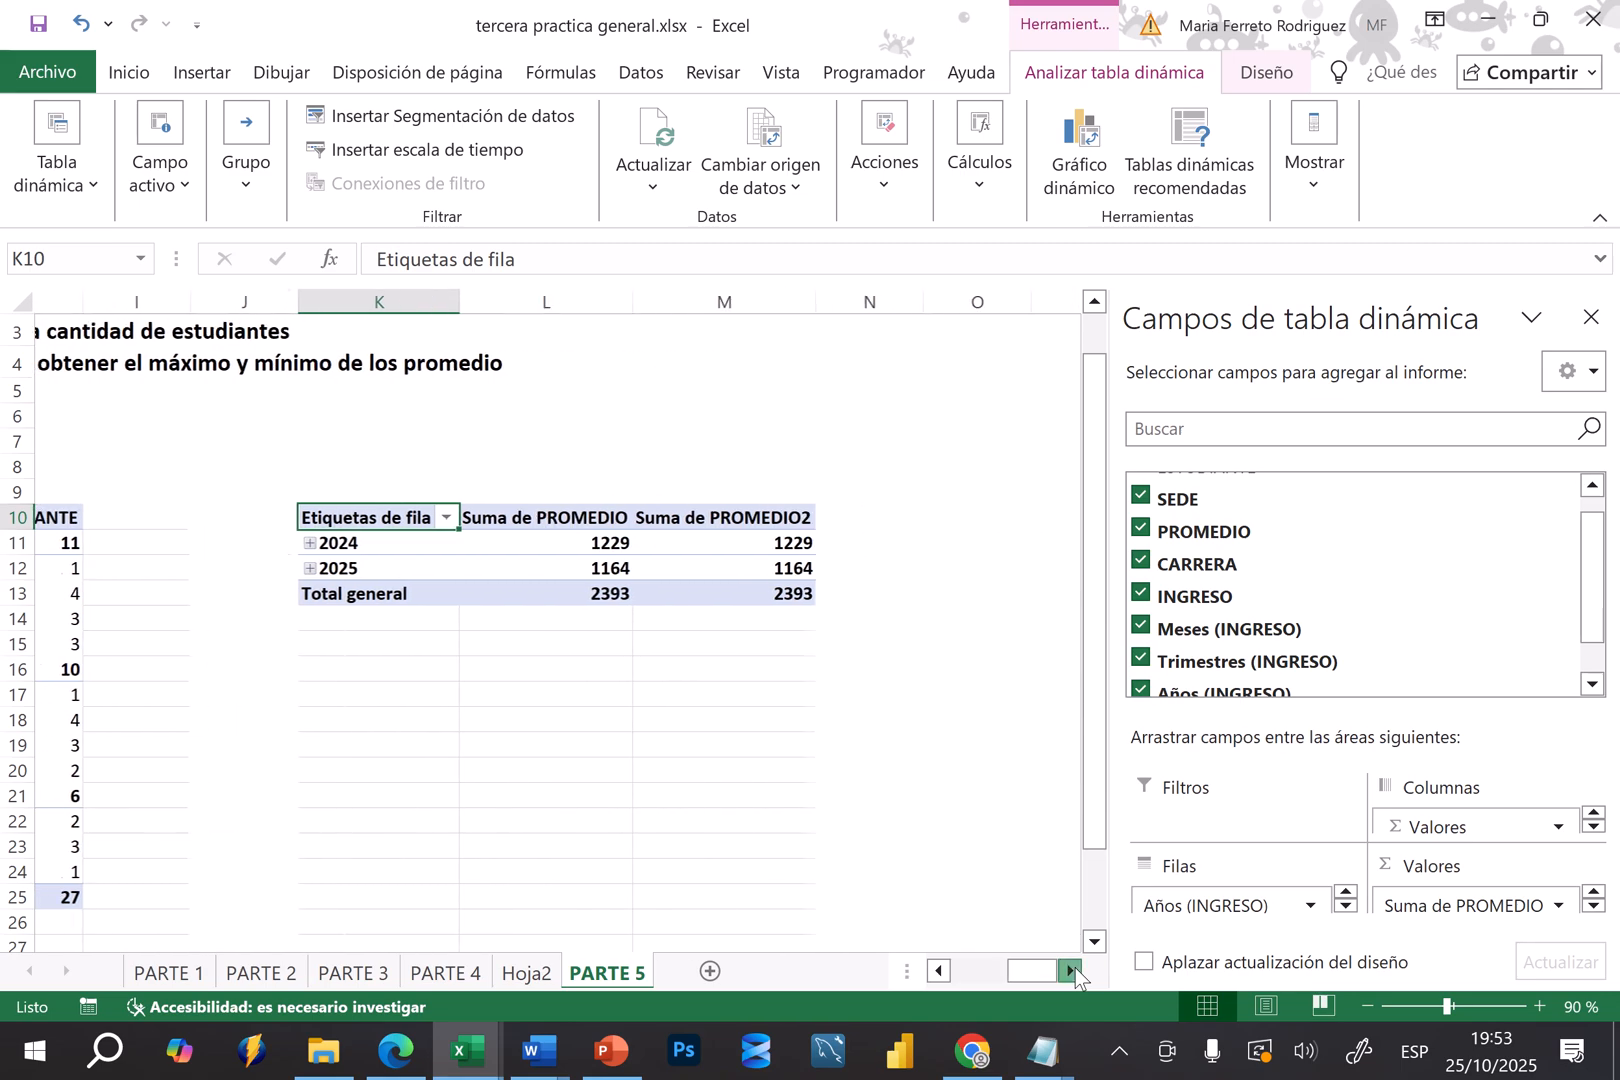
left_click(1072, 970)
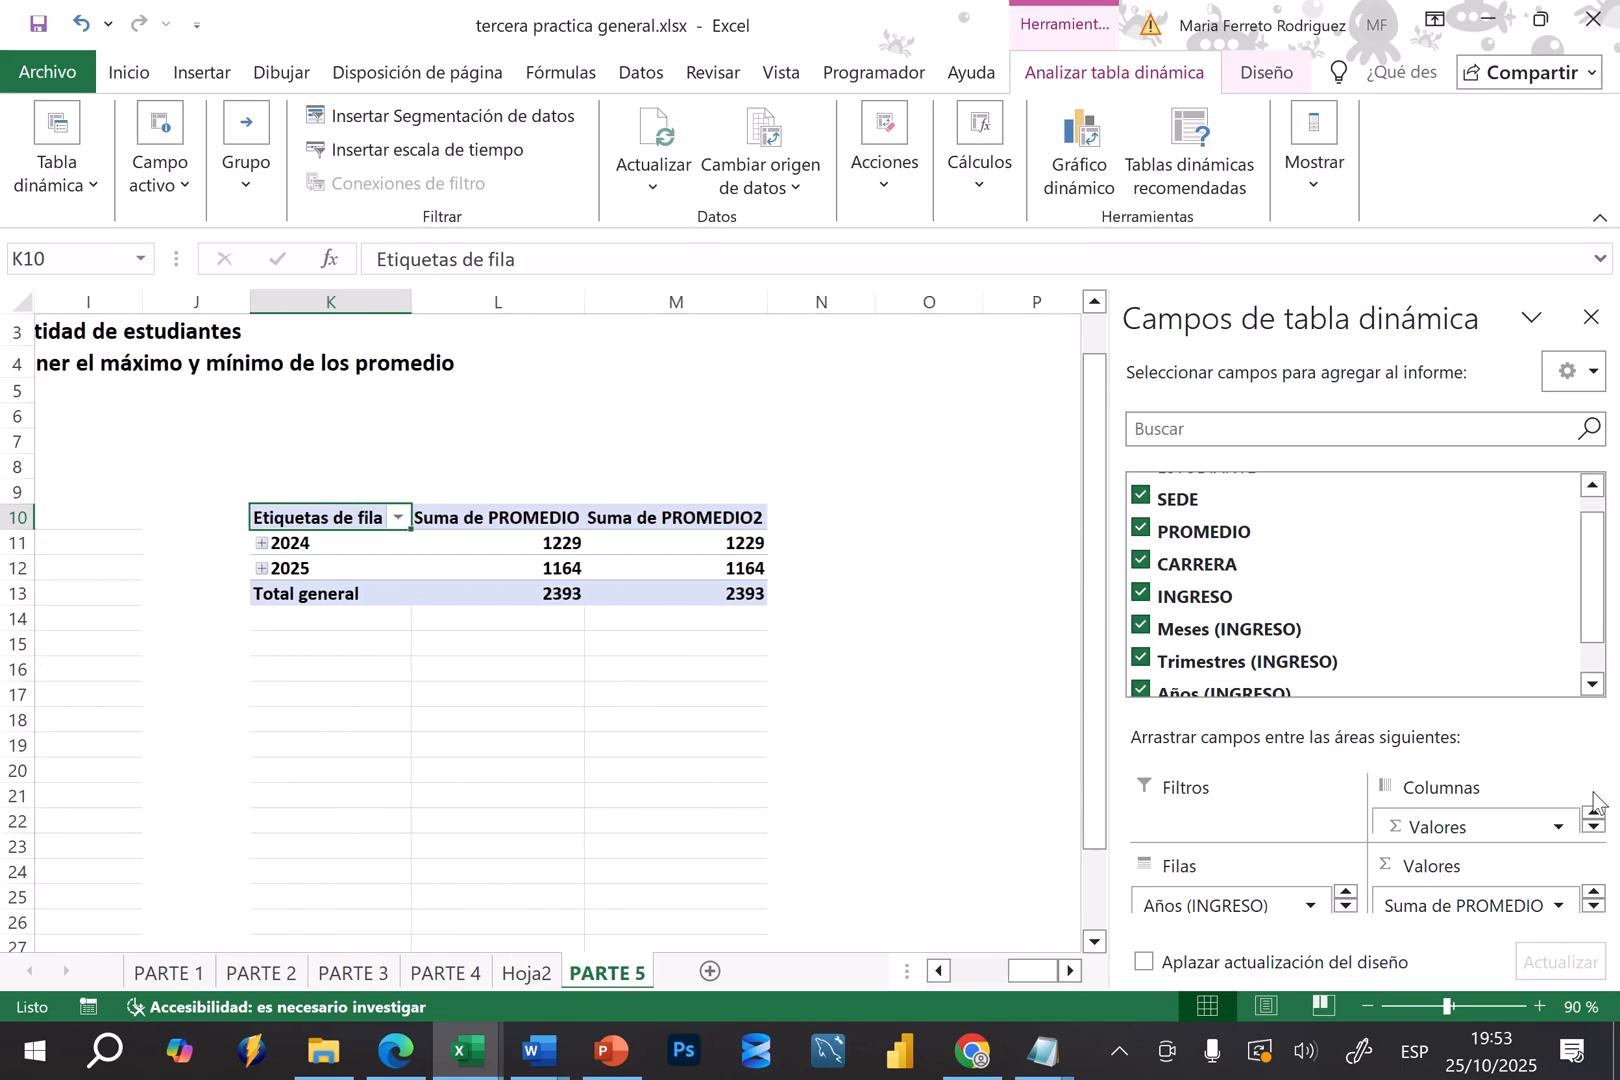
Enlarge the field areas section and summarize the first PROMEDIO value field by Mín
left_click_drag(1514, 716, 1496, 615)
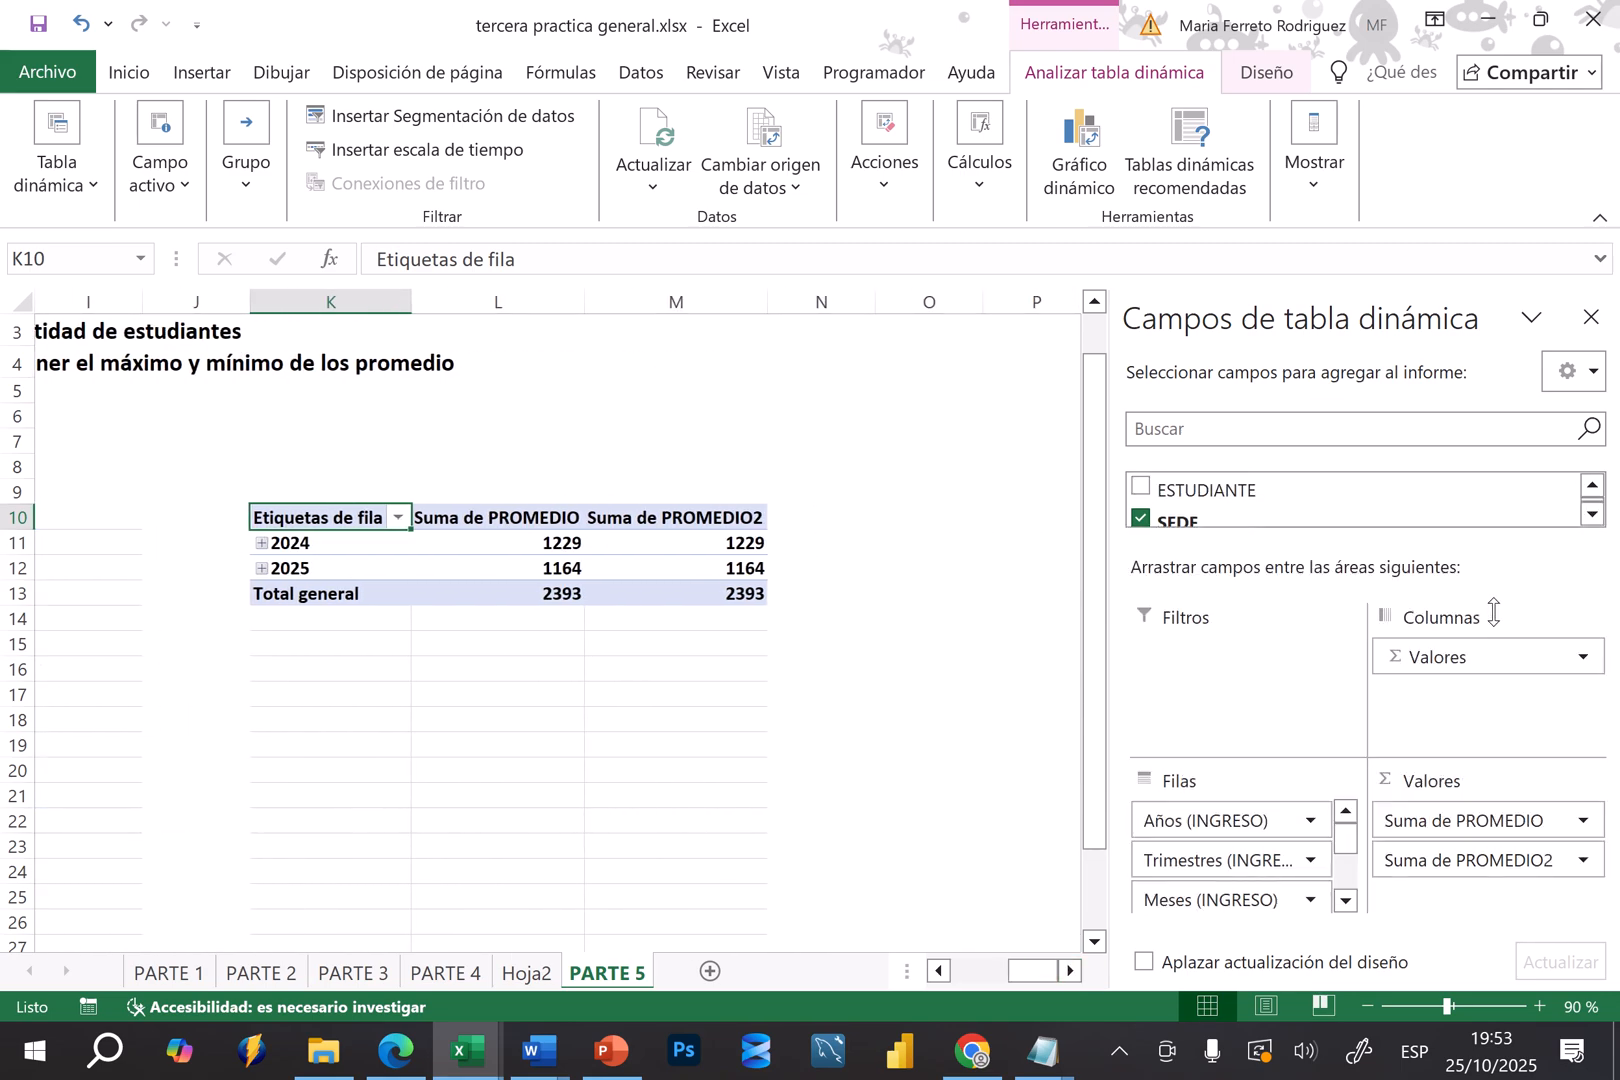
left_click(1526, 821)
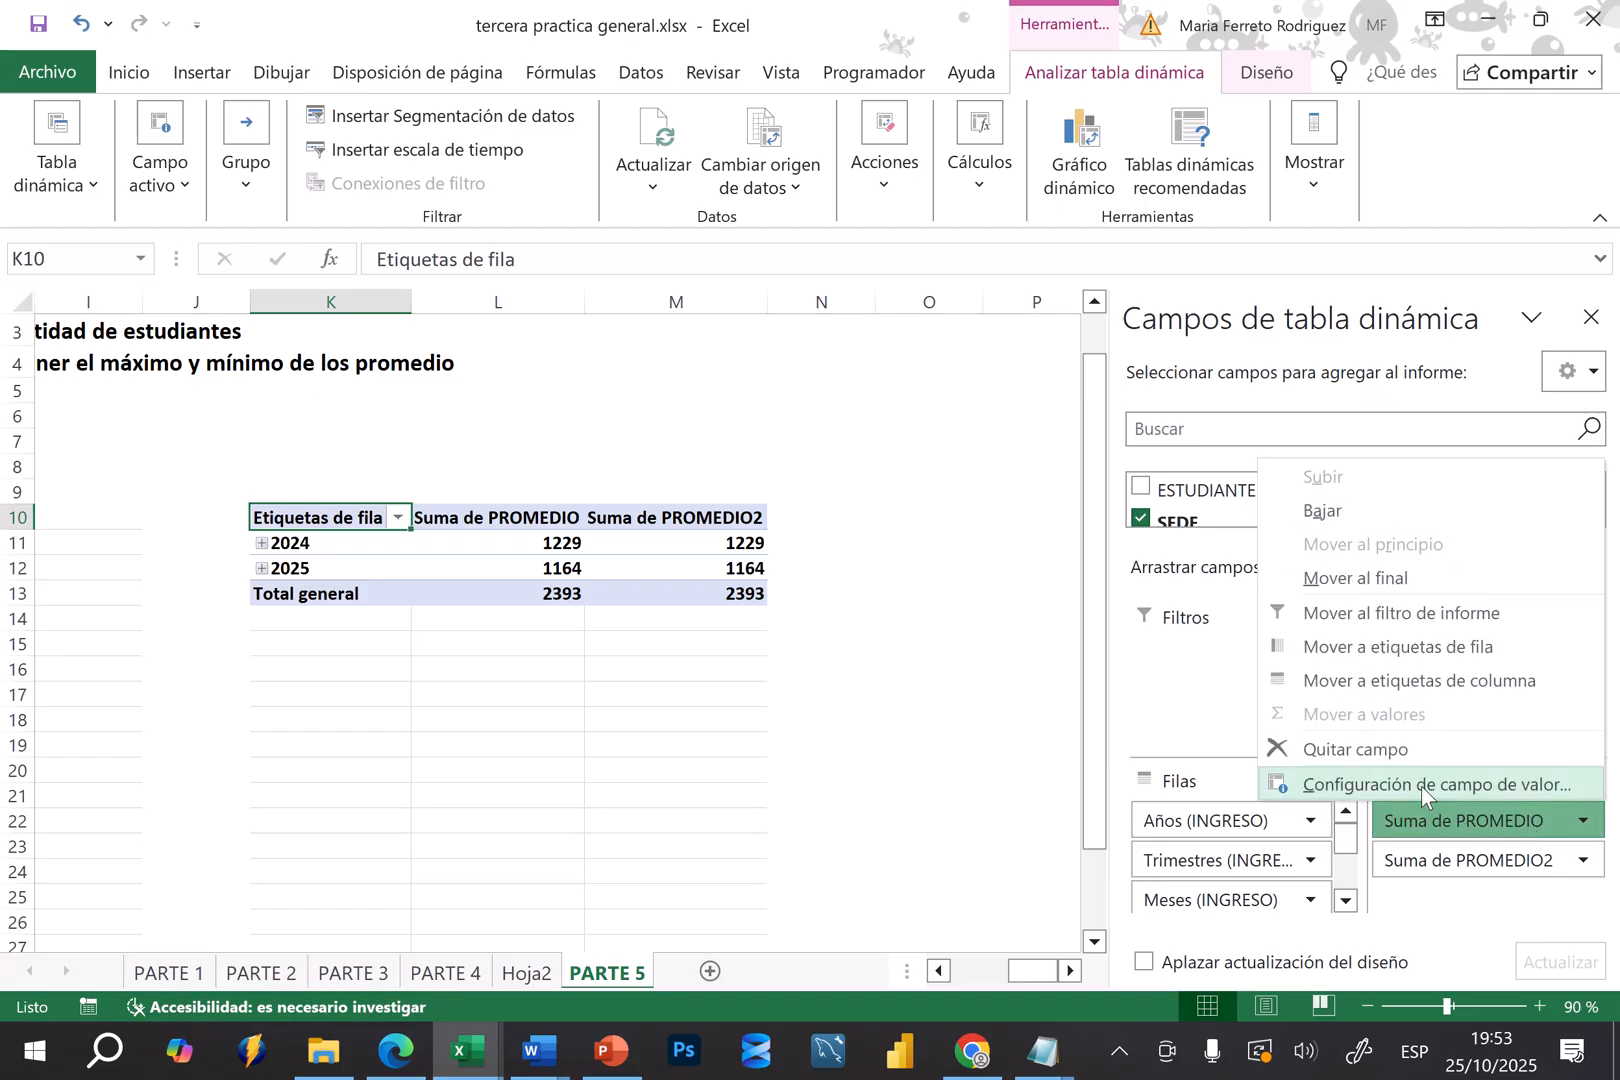
left_click(1421, 786)
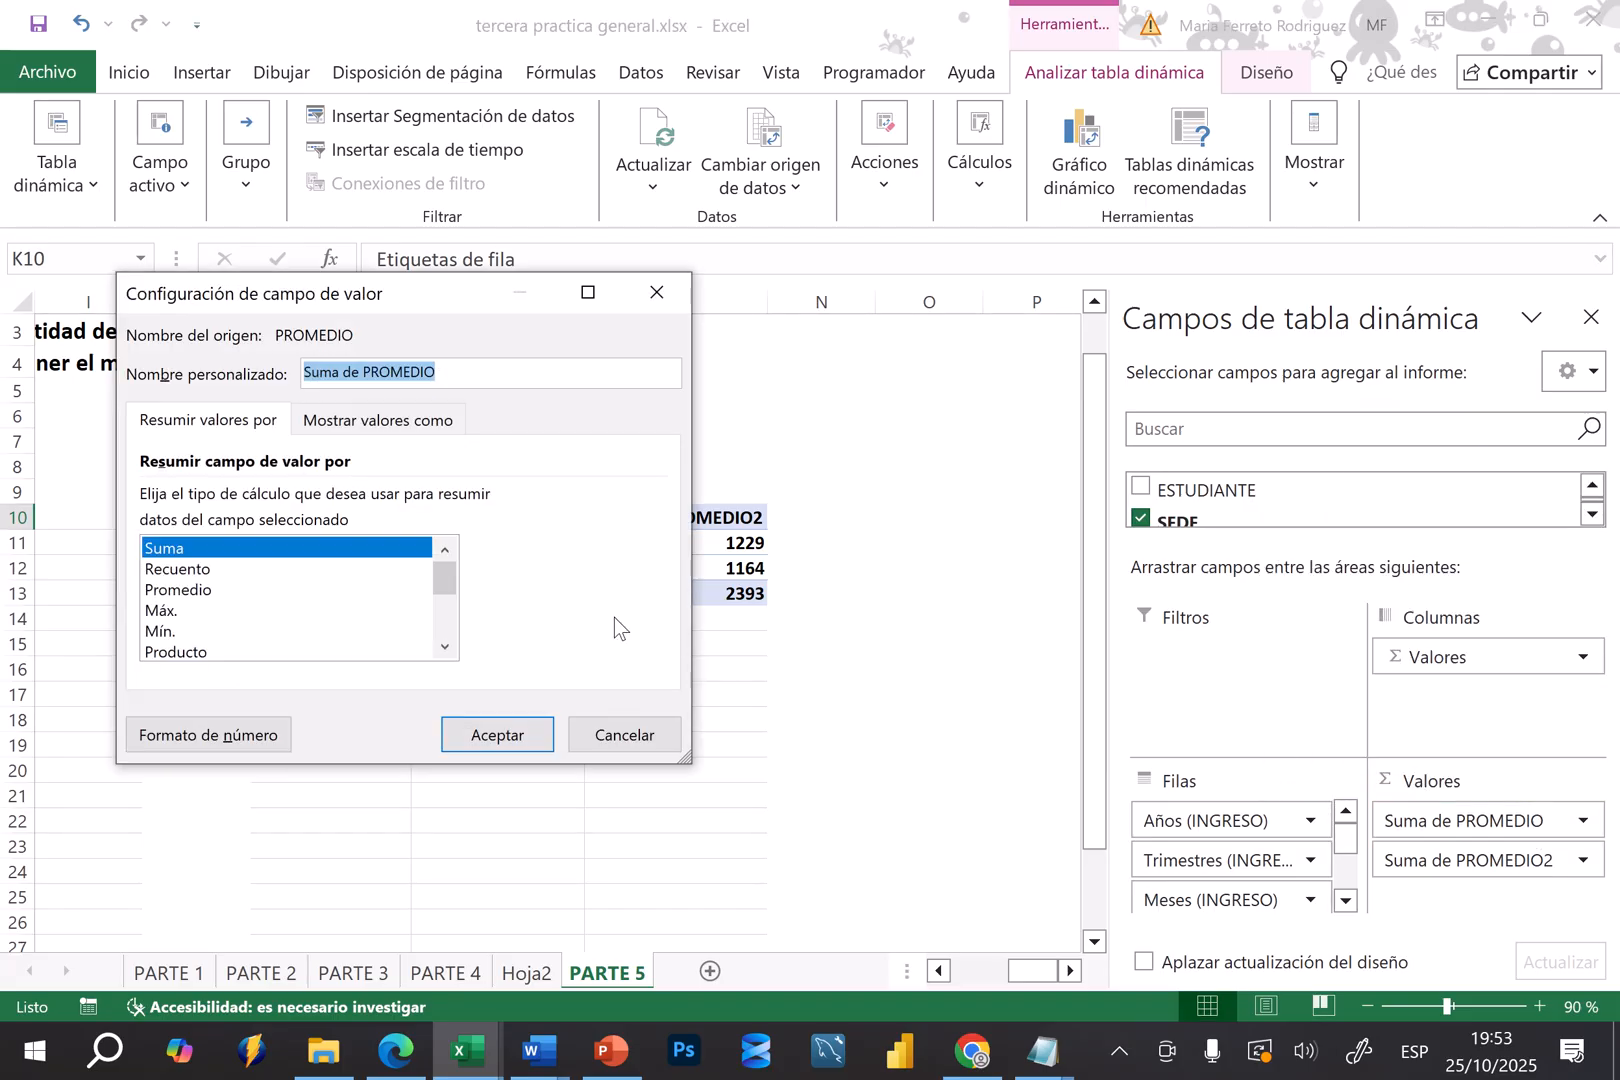
left_click(170, 632)
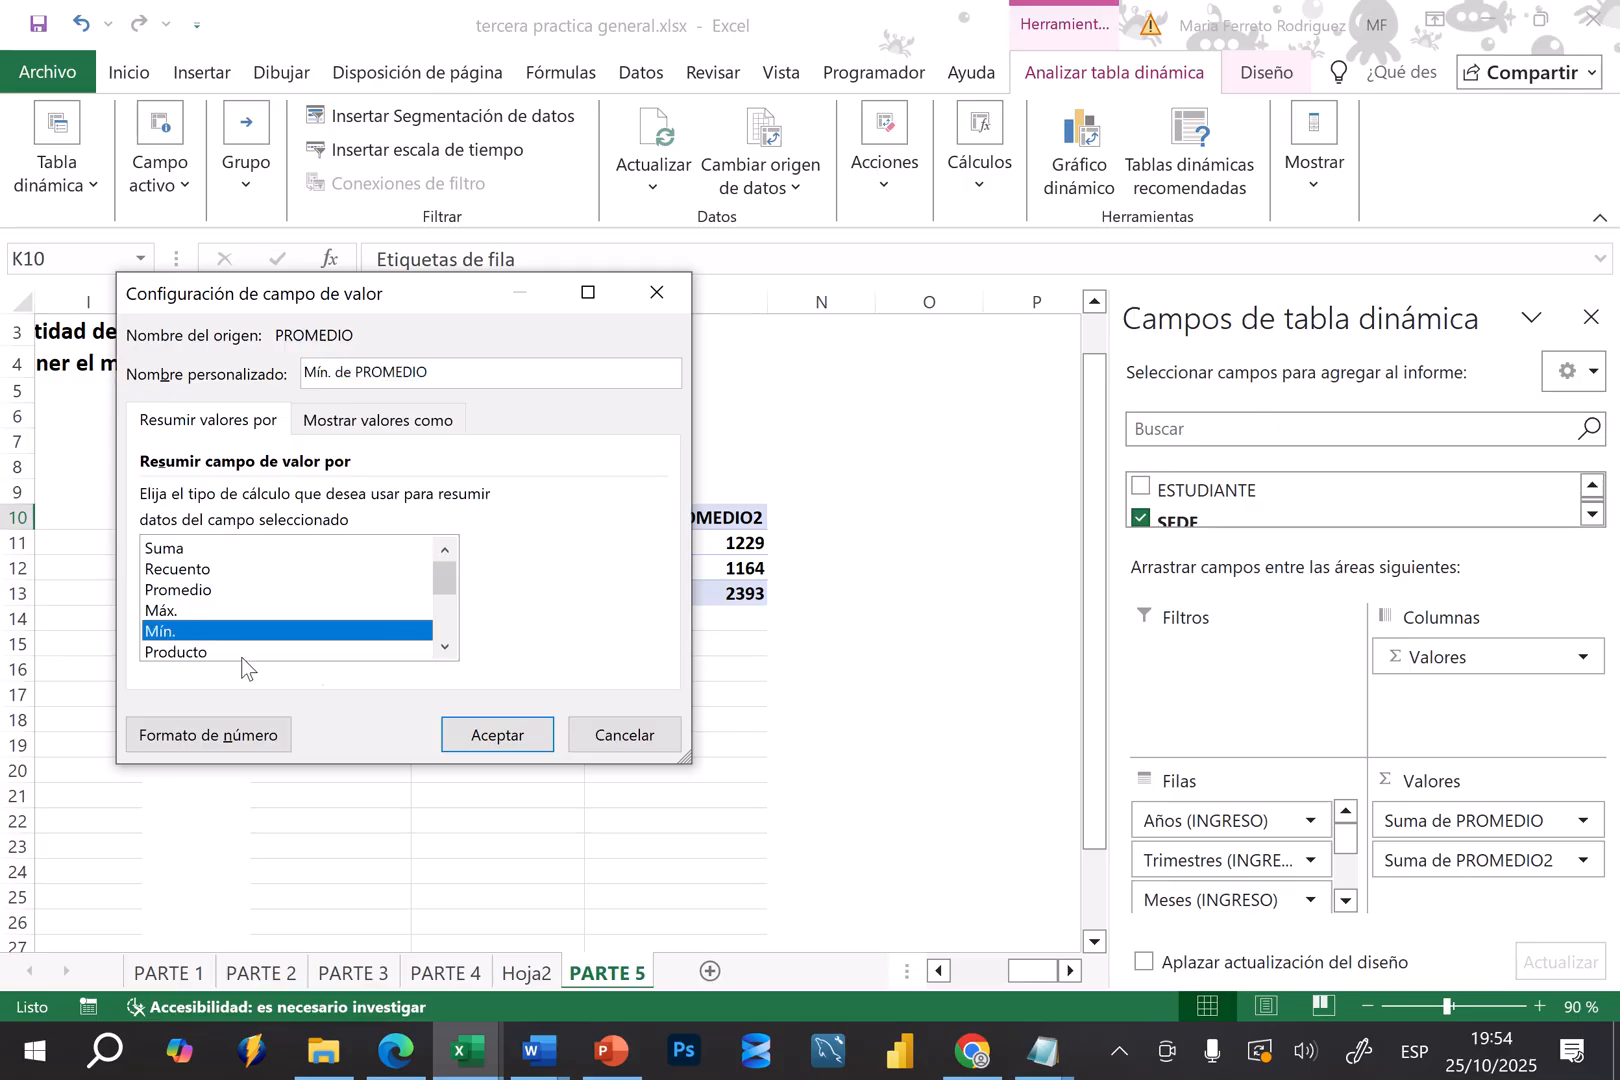
left_click(467, 740)
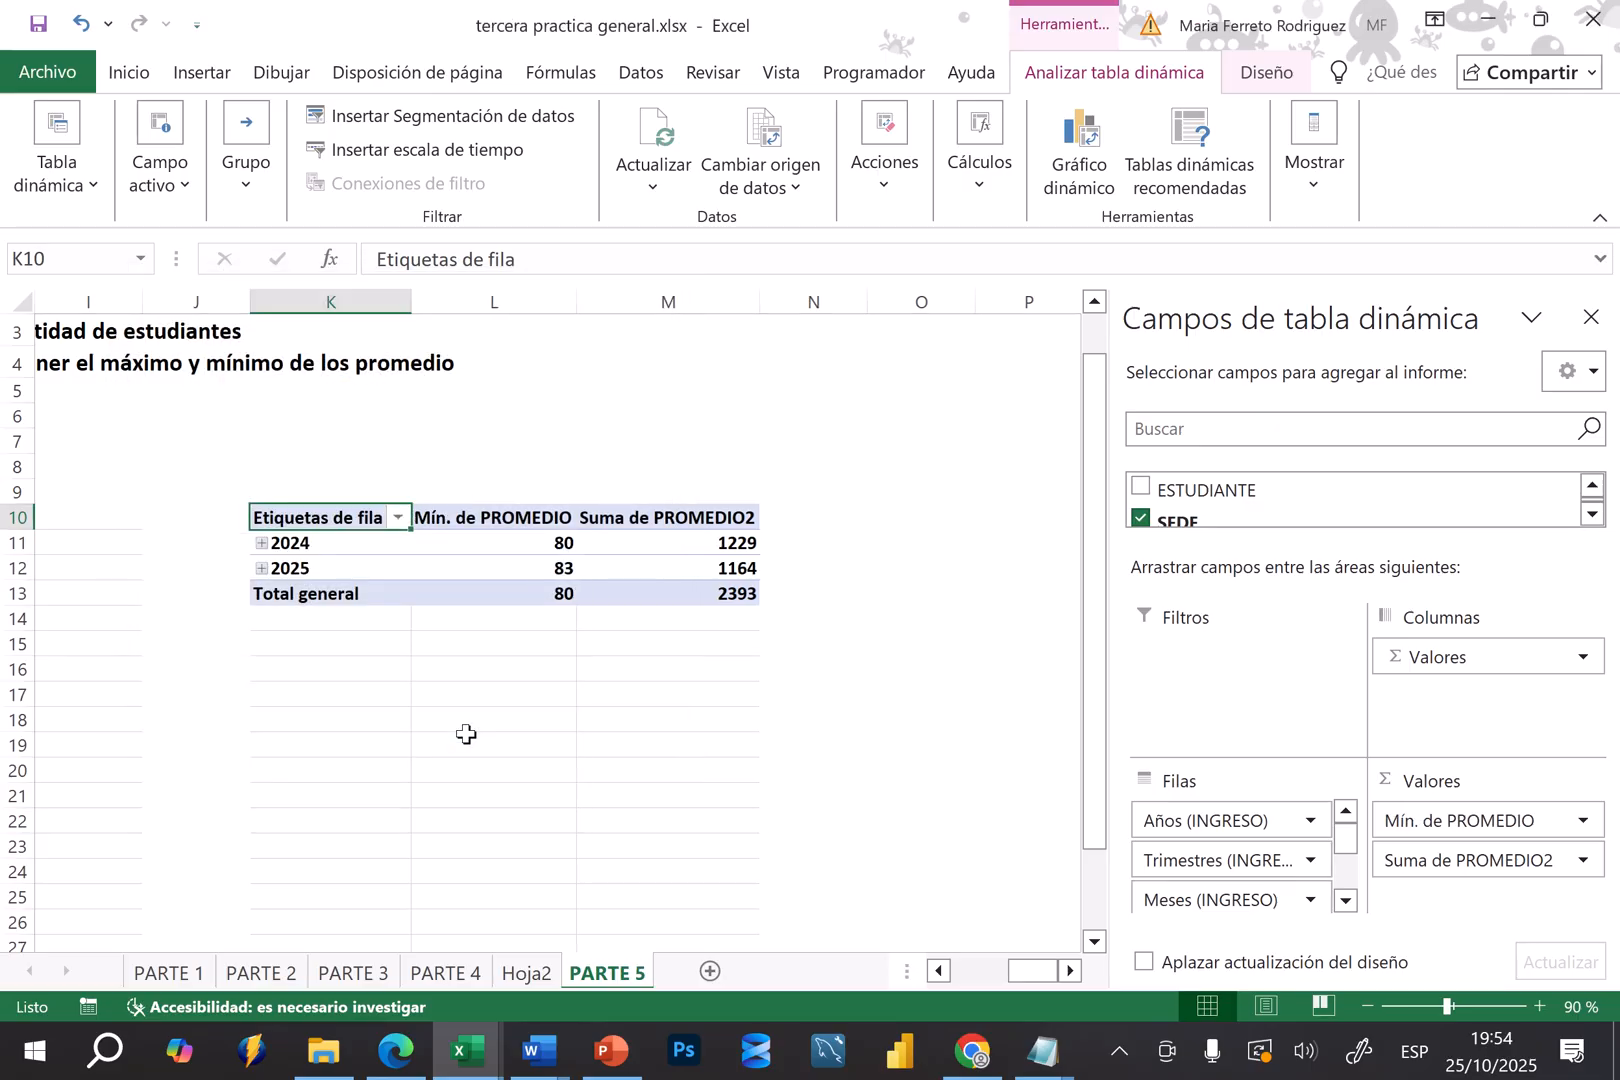
Summarize the second PROMEDIO value field of the entry-date pivot table by Máx
left_click(684, 793)
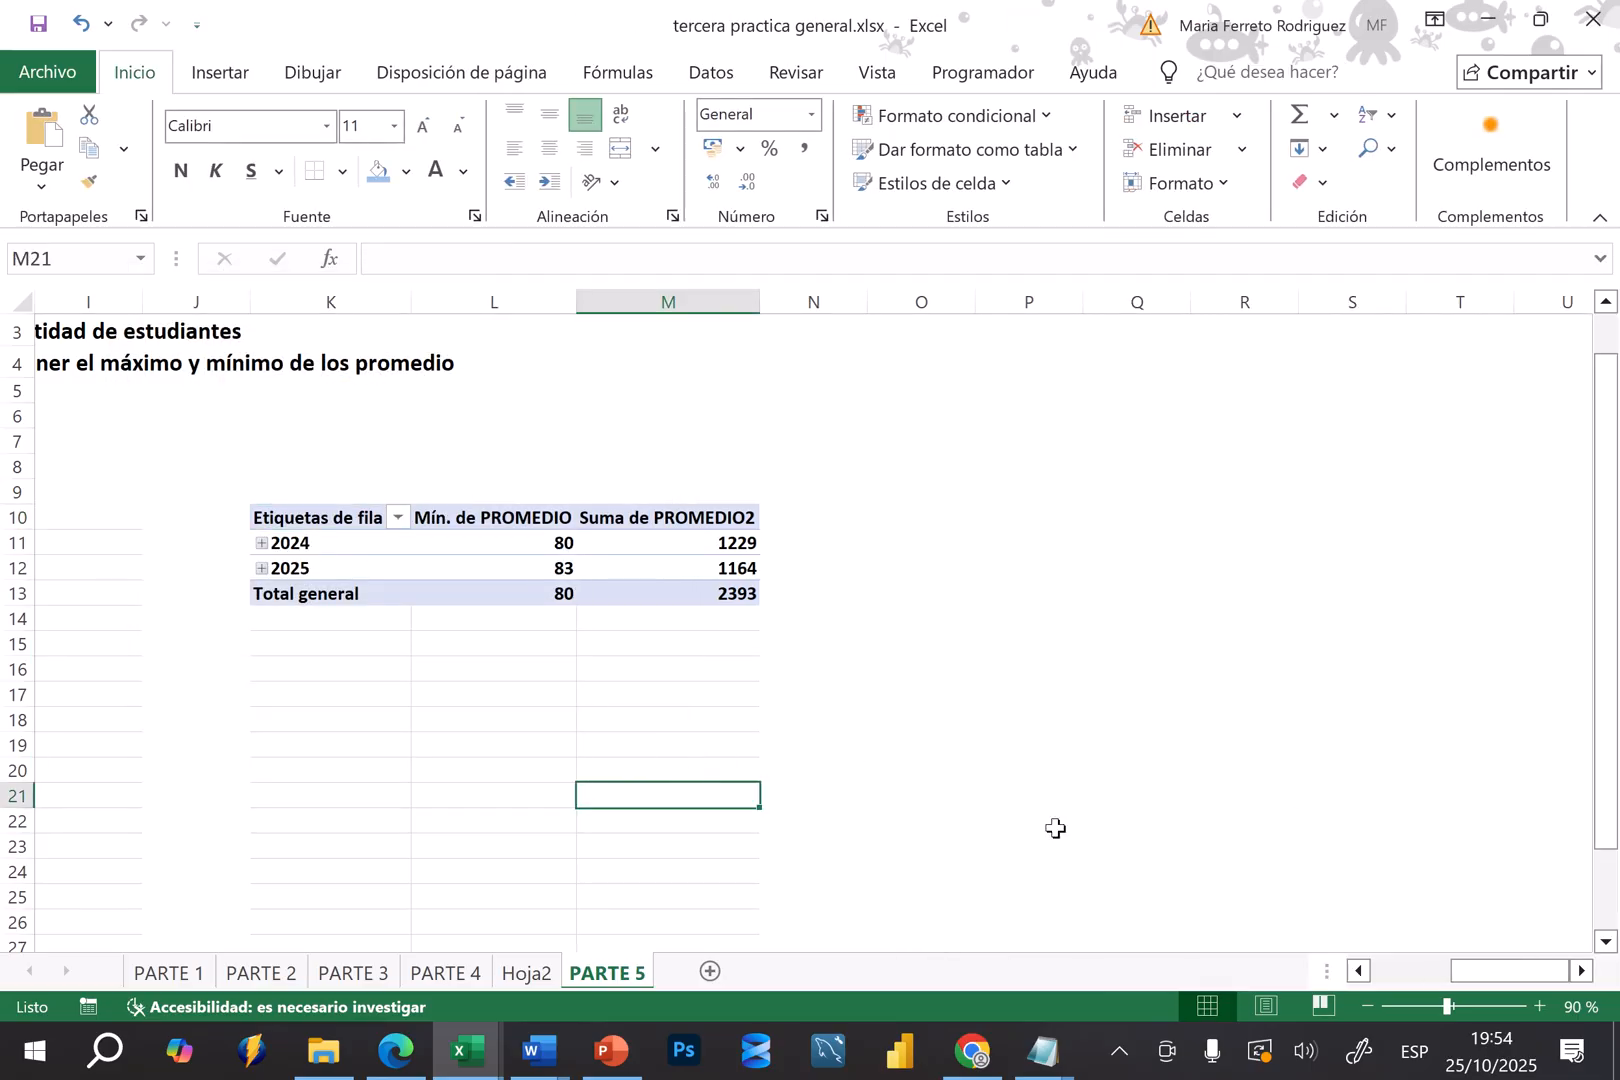
left_click(591, 537)
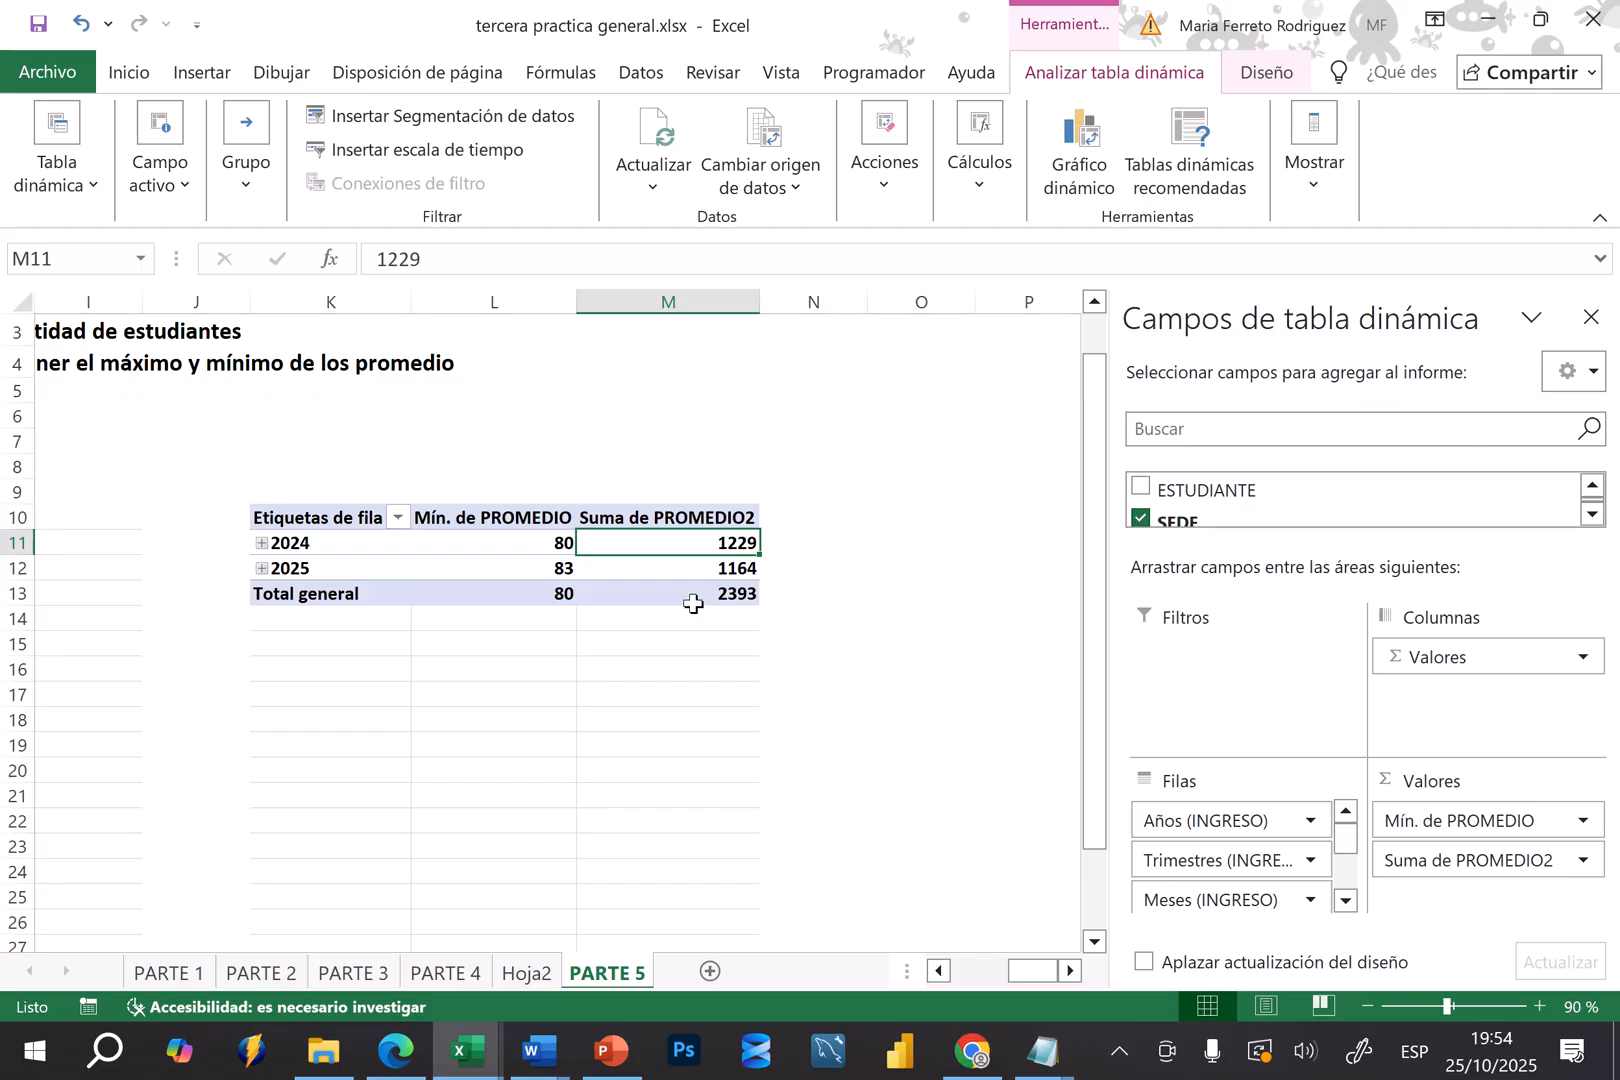
mouse_move(693, 604)
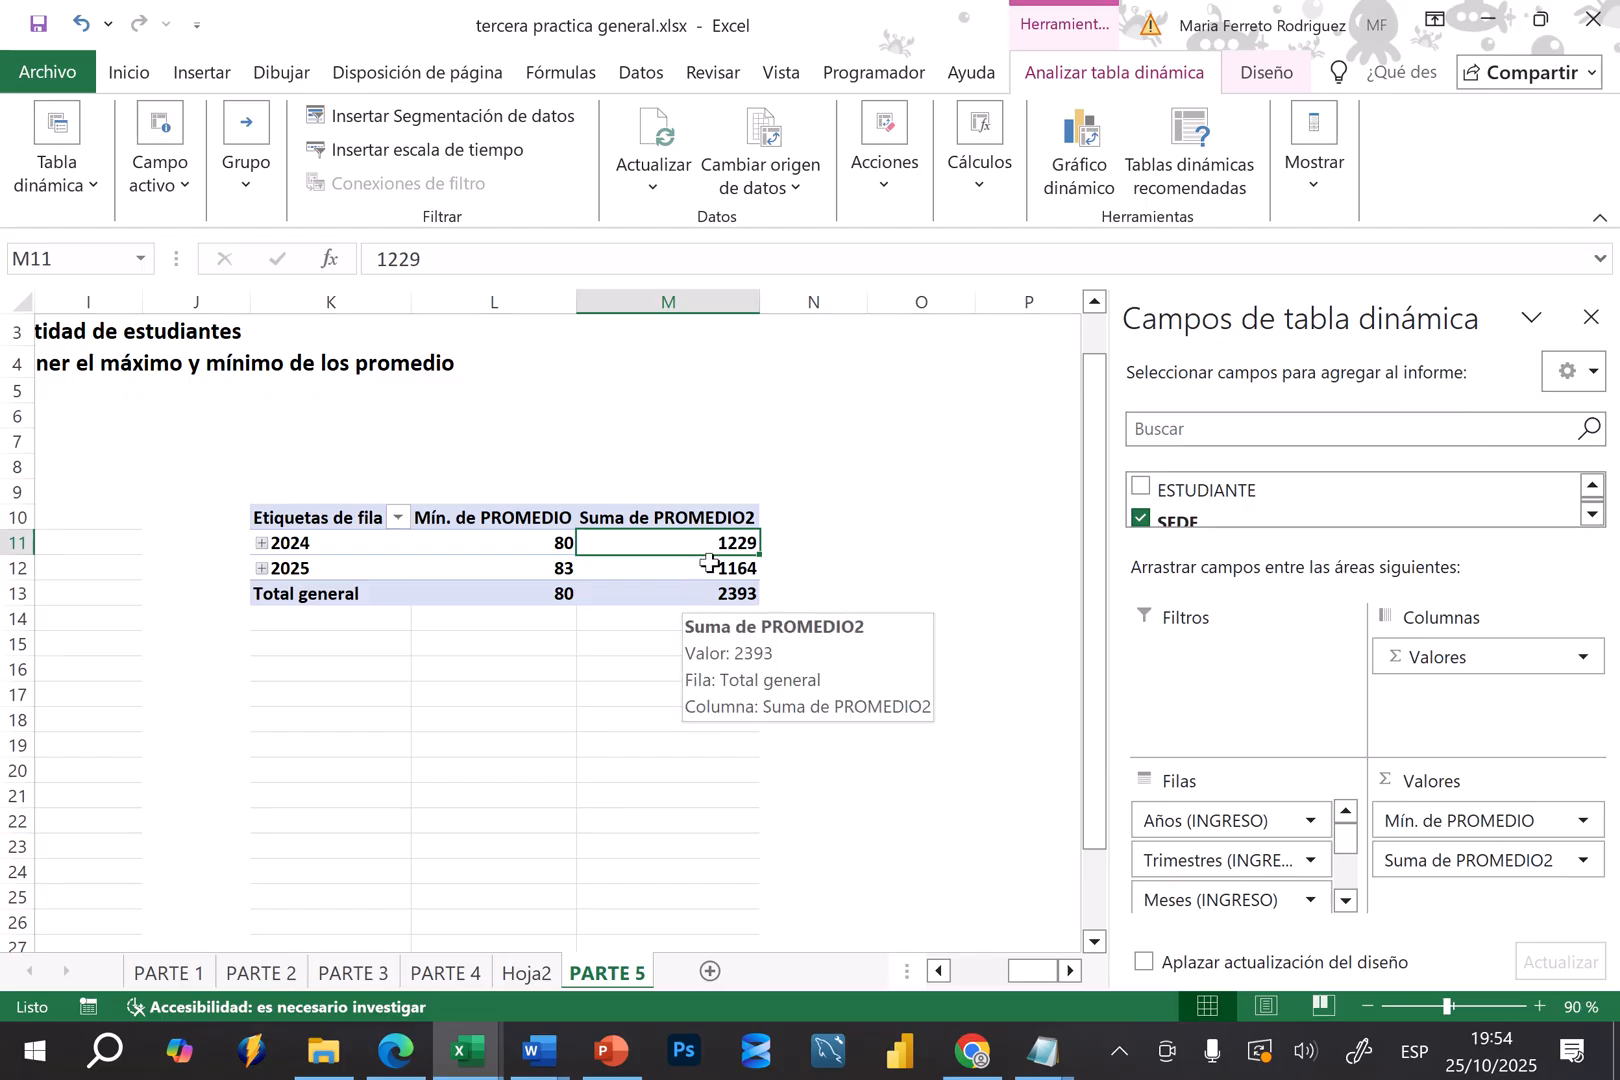
right_click(674, 518)
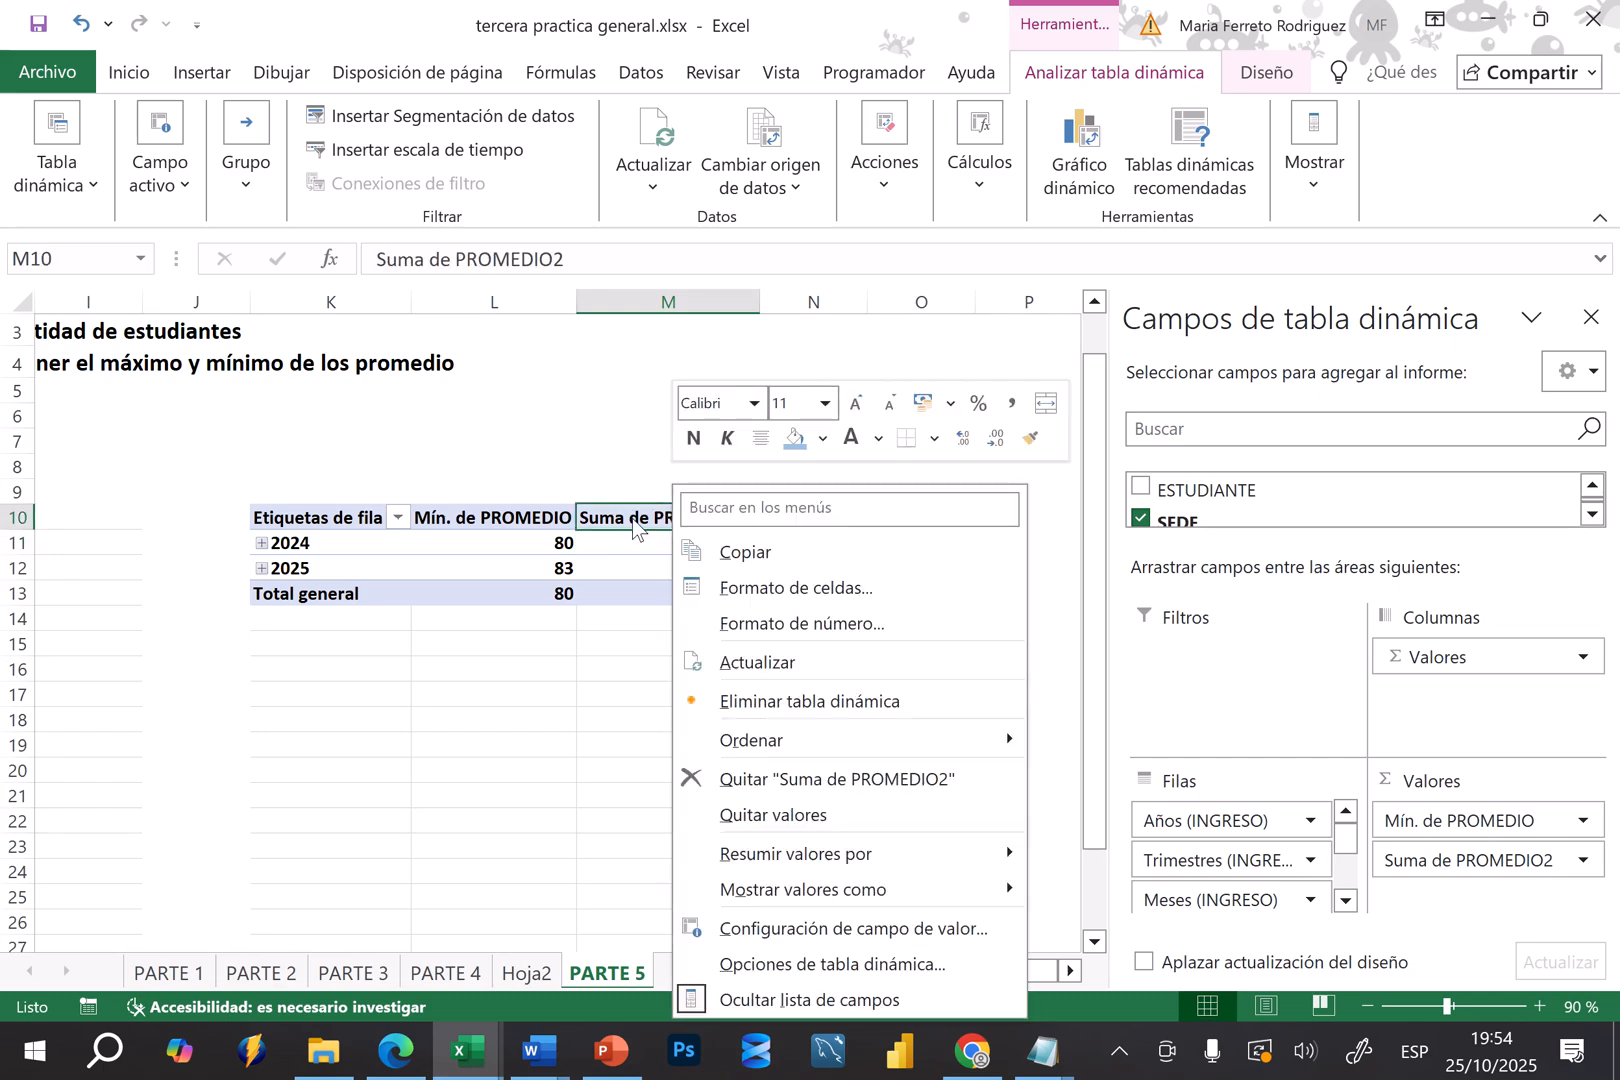
key("Escape")
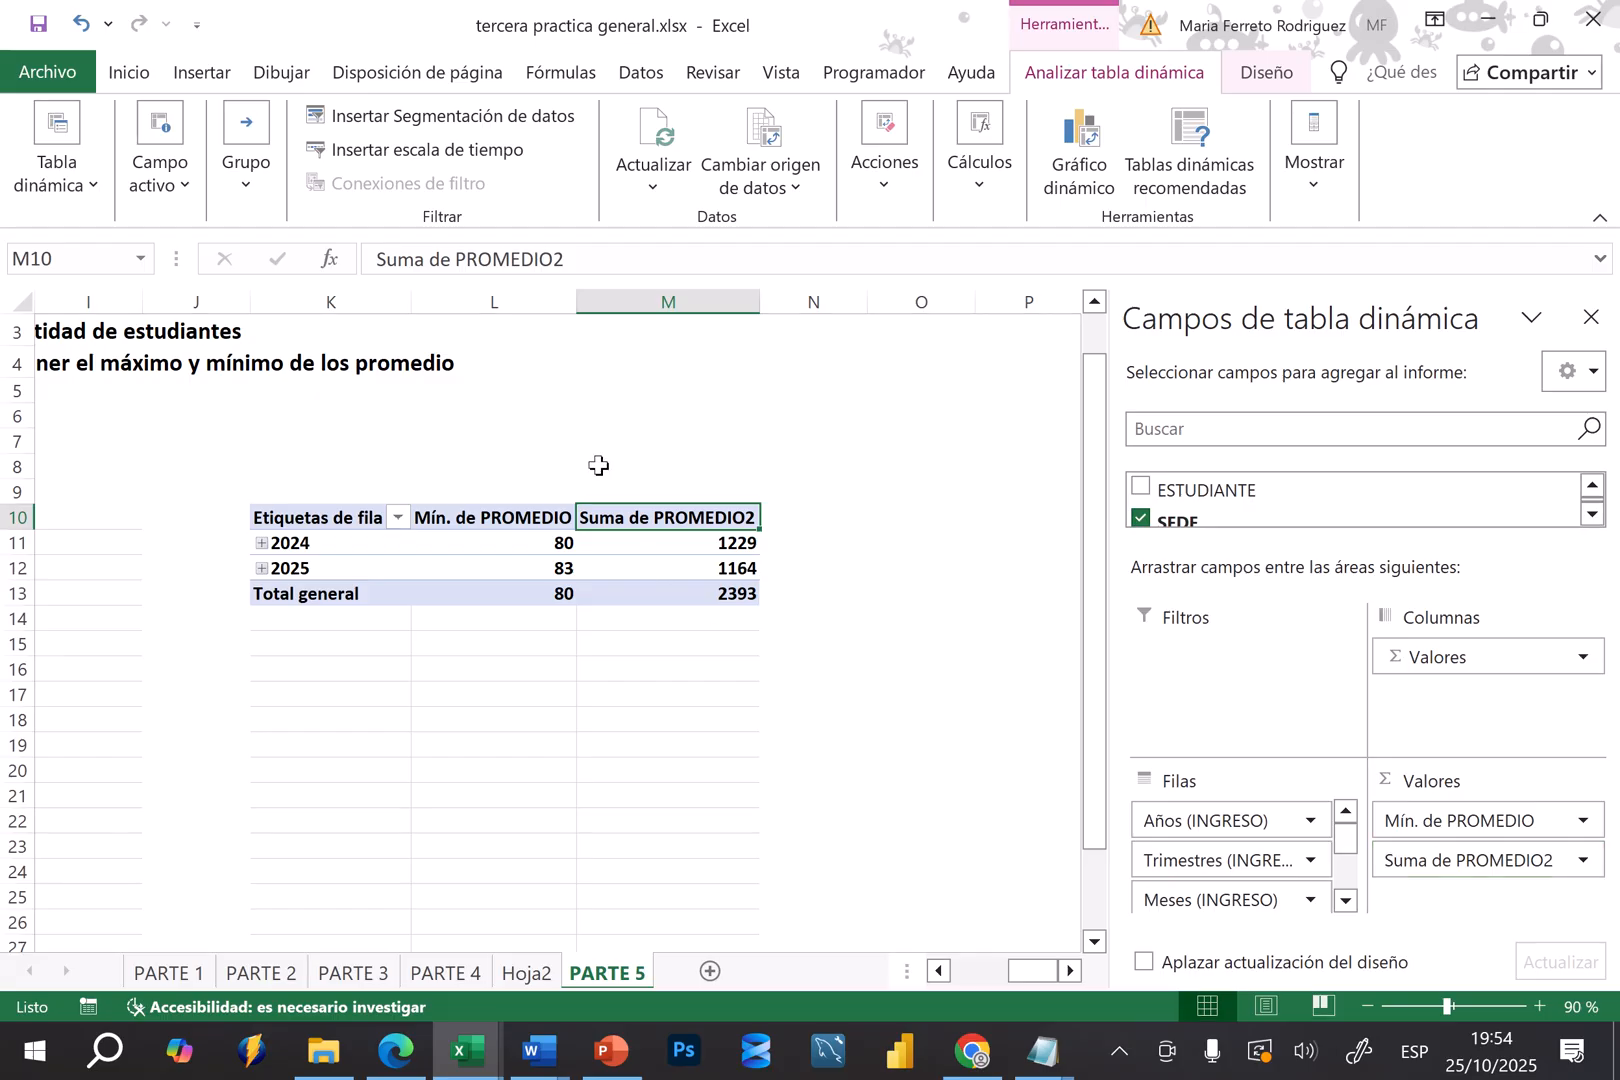
right_click(626, 521)
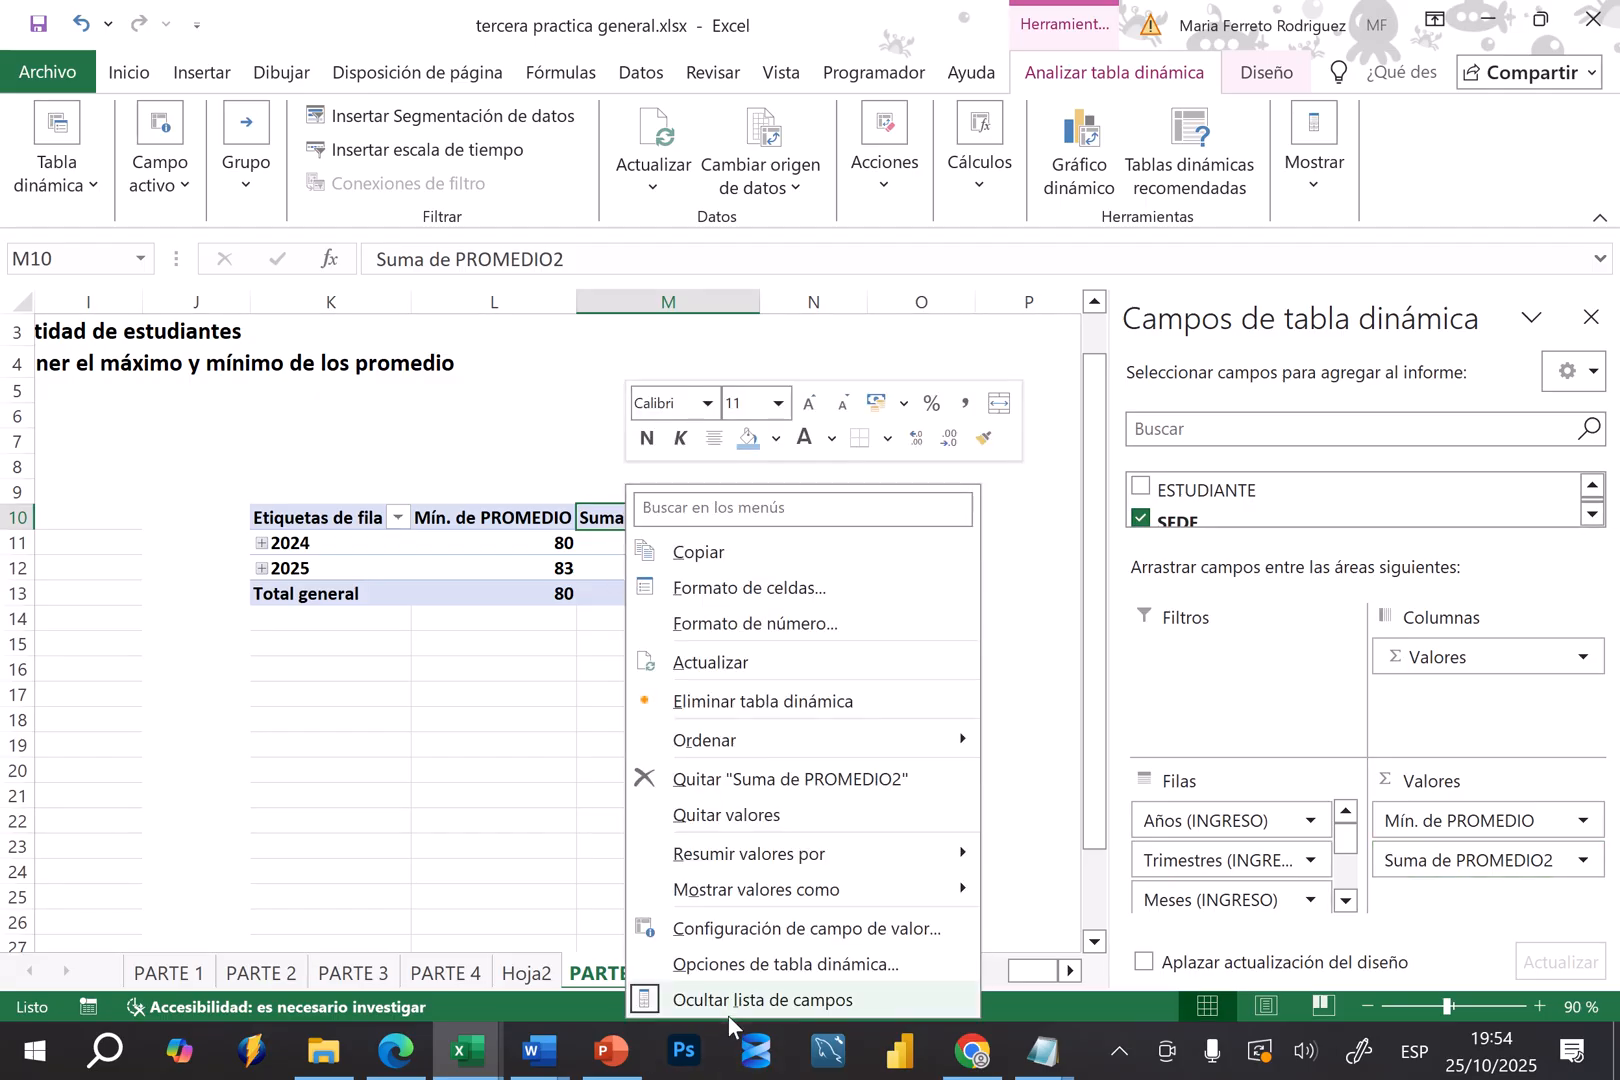
left_click(775, 928)
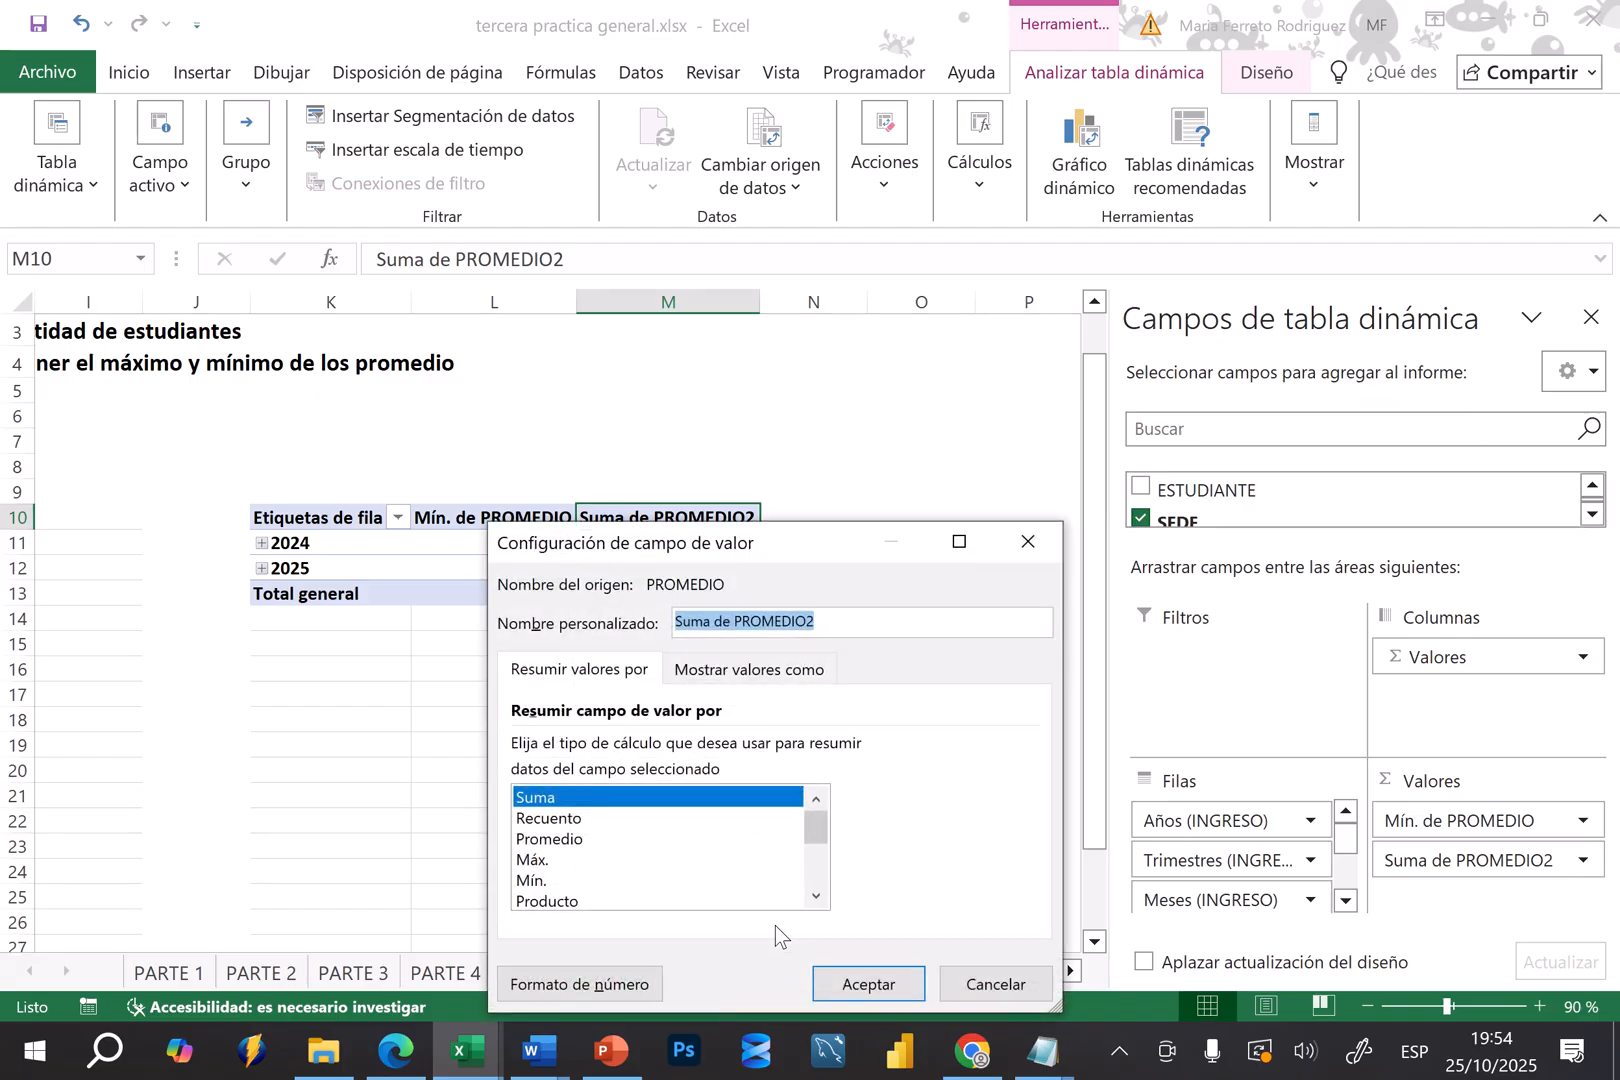
left_click(537, 860)
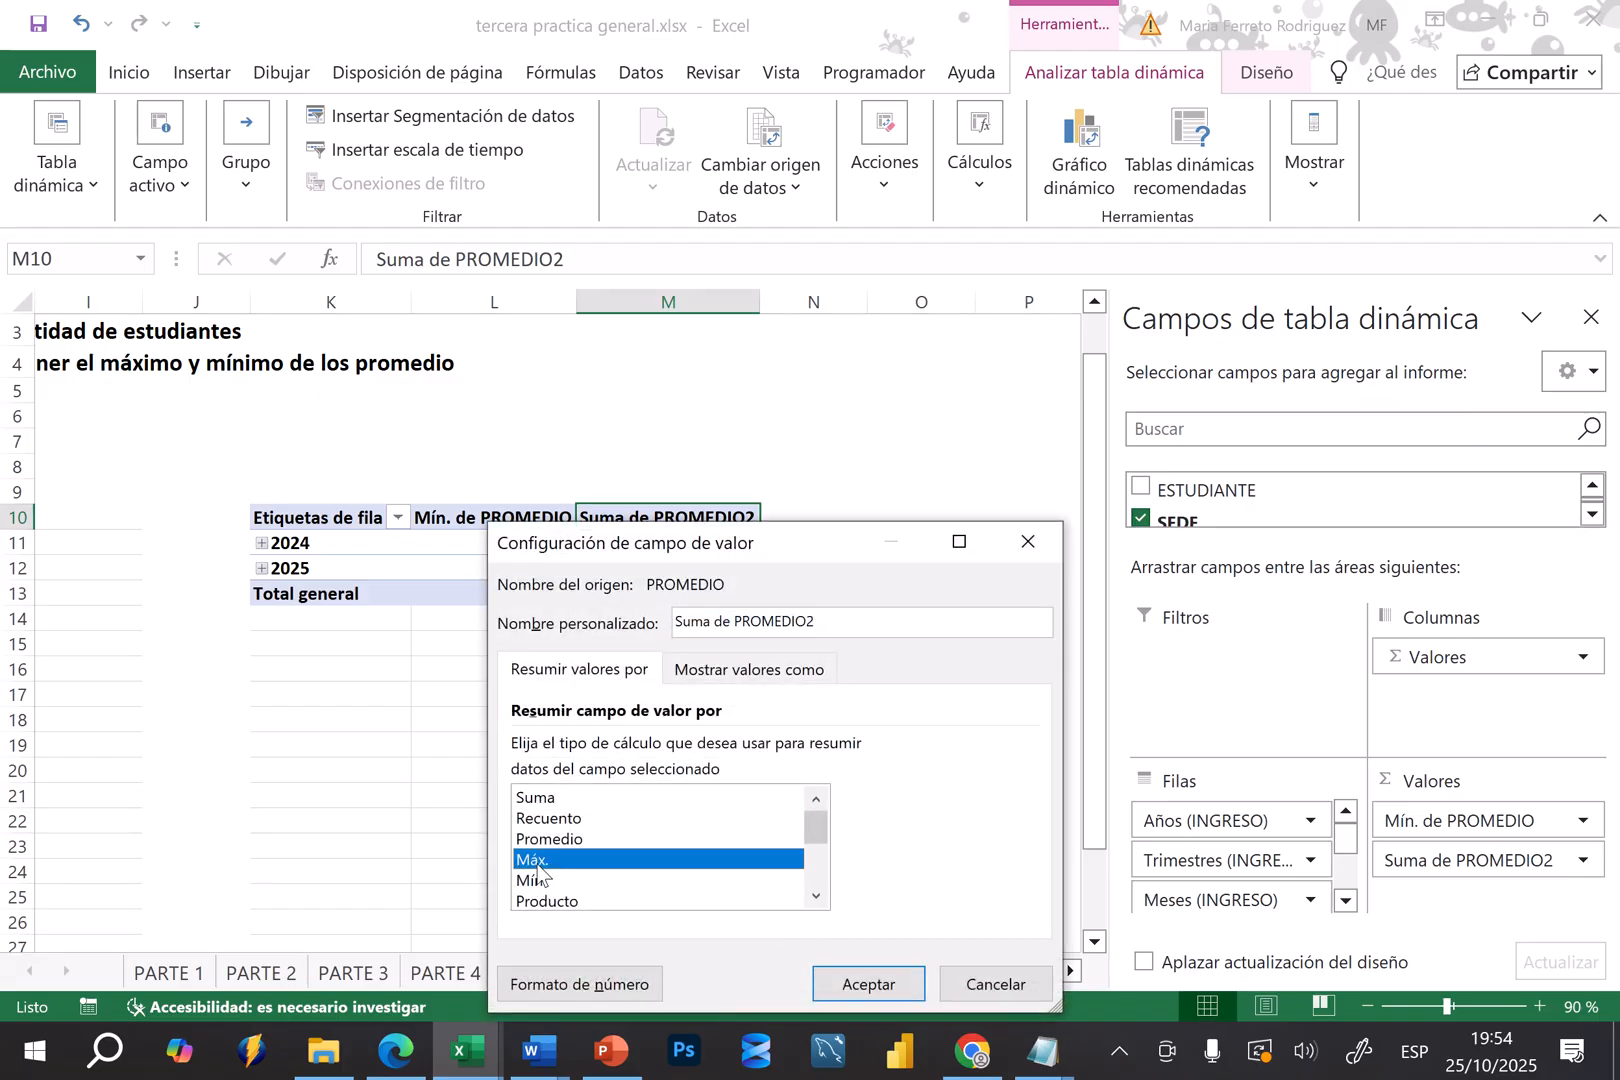
left_click(870, 984)
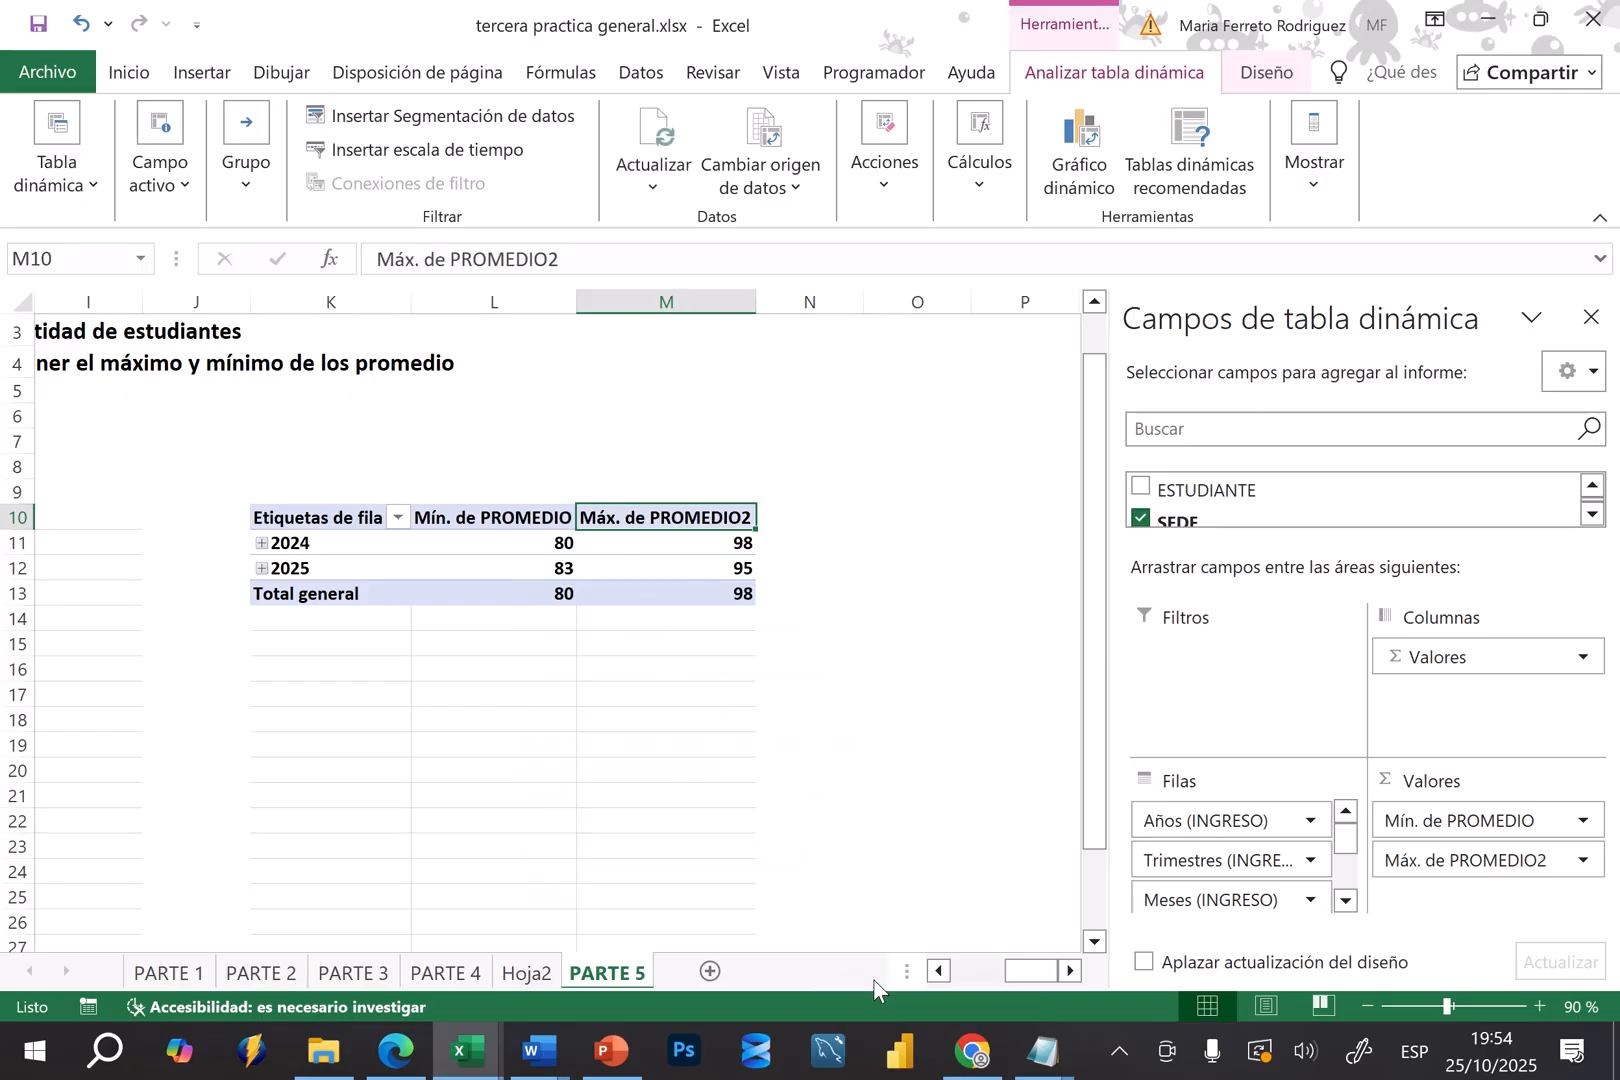
Review the student count and minimum/maximum average pivot tables side by side on the sheet
left_click(694, 674)
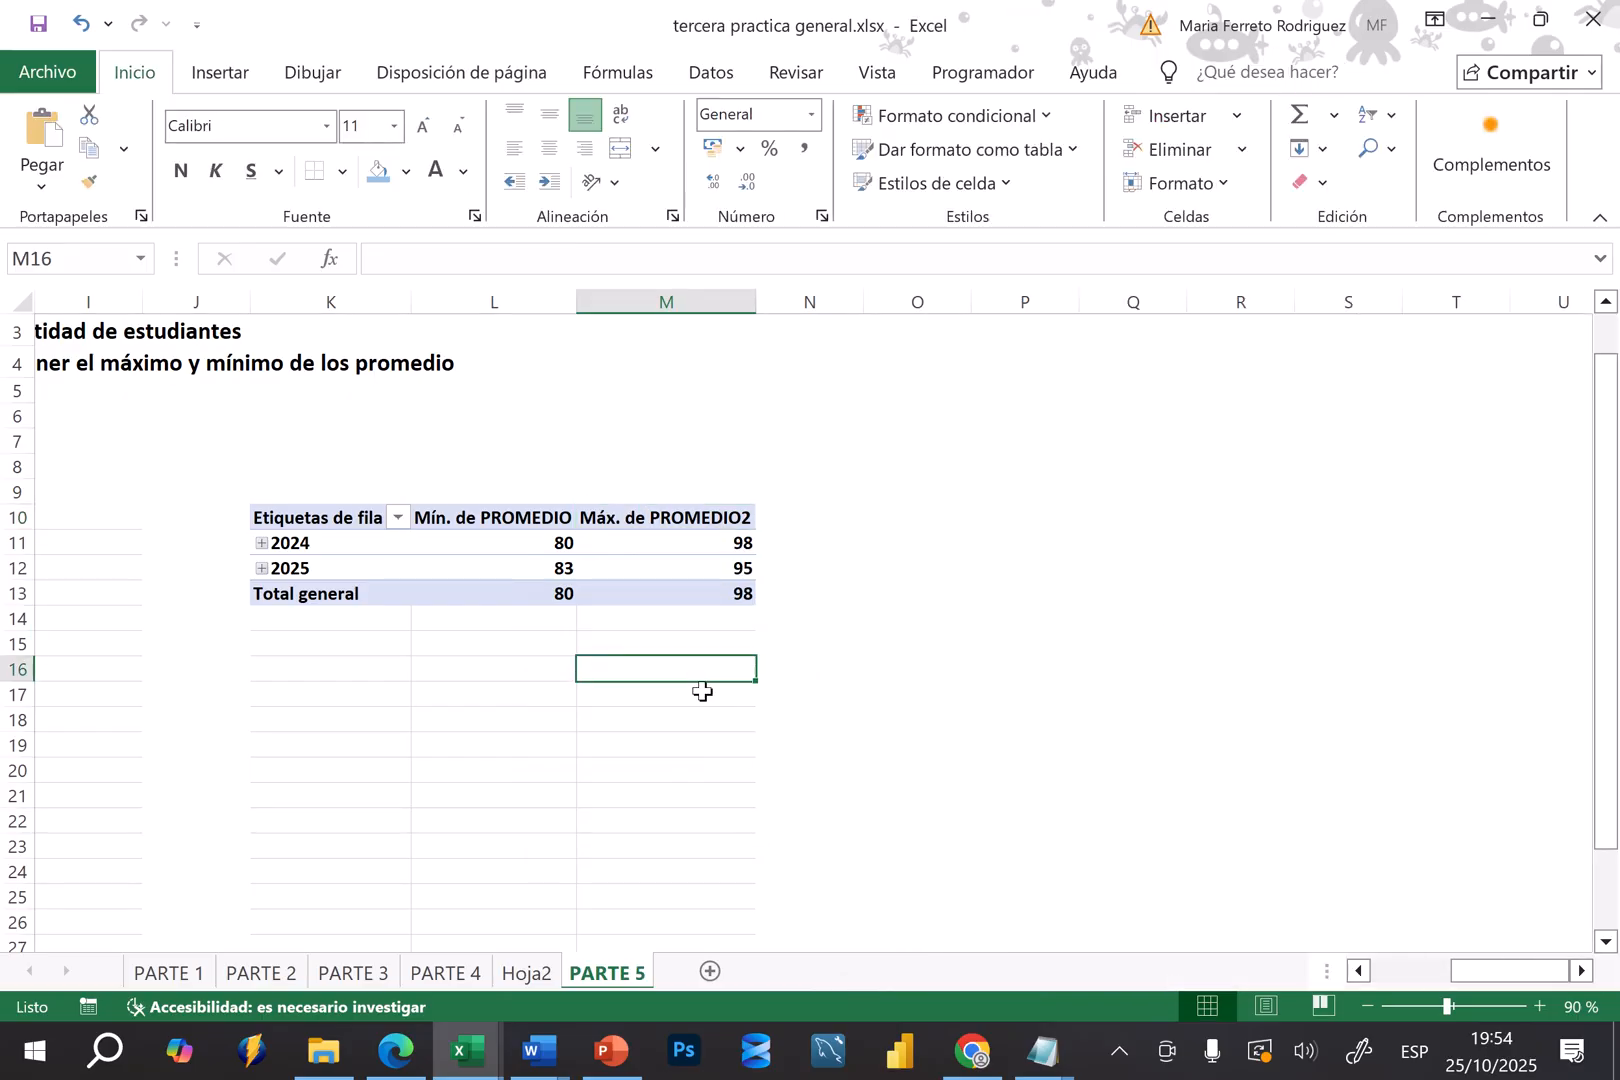
left_click(594, 590)
key("Left")
key("Left")
key("Left")
key("Left")
key("Left")
key("Left")
key("Left")
key("Left")
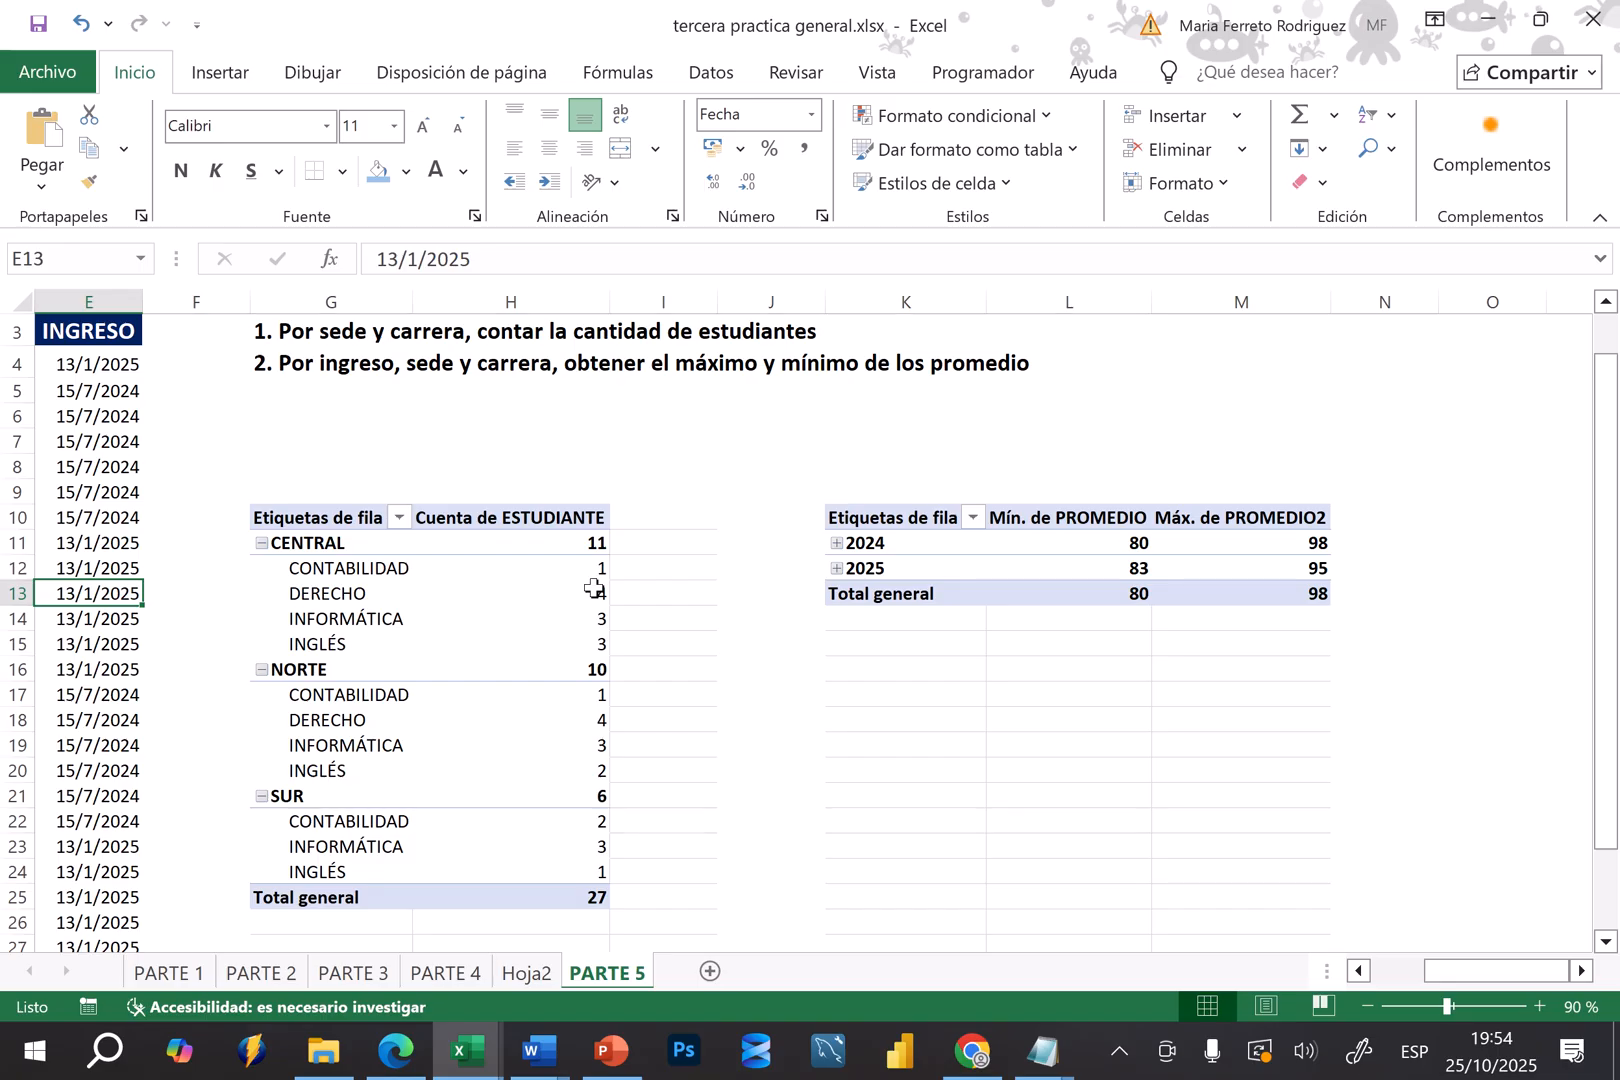
left_click(927, 750)
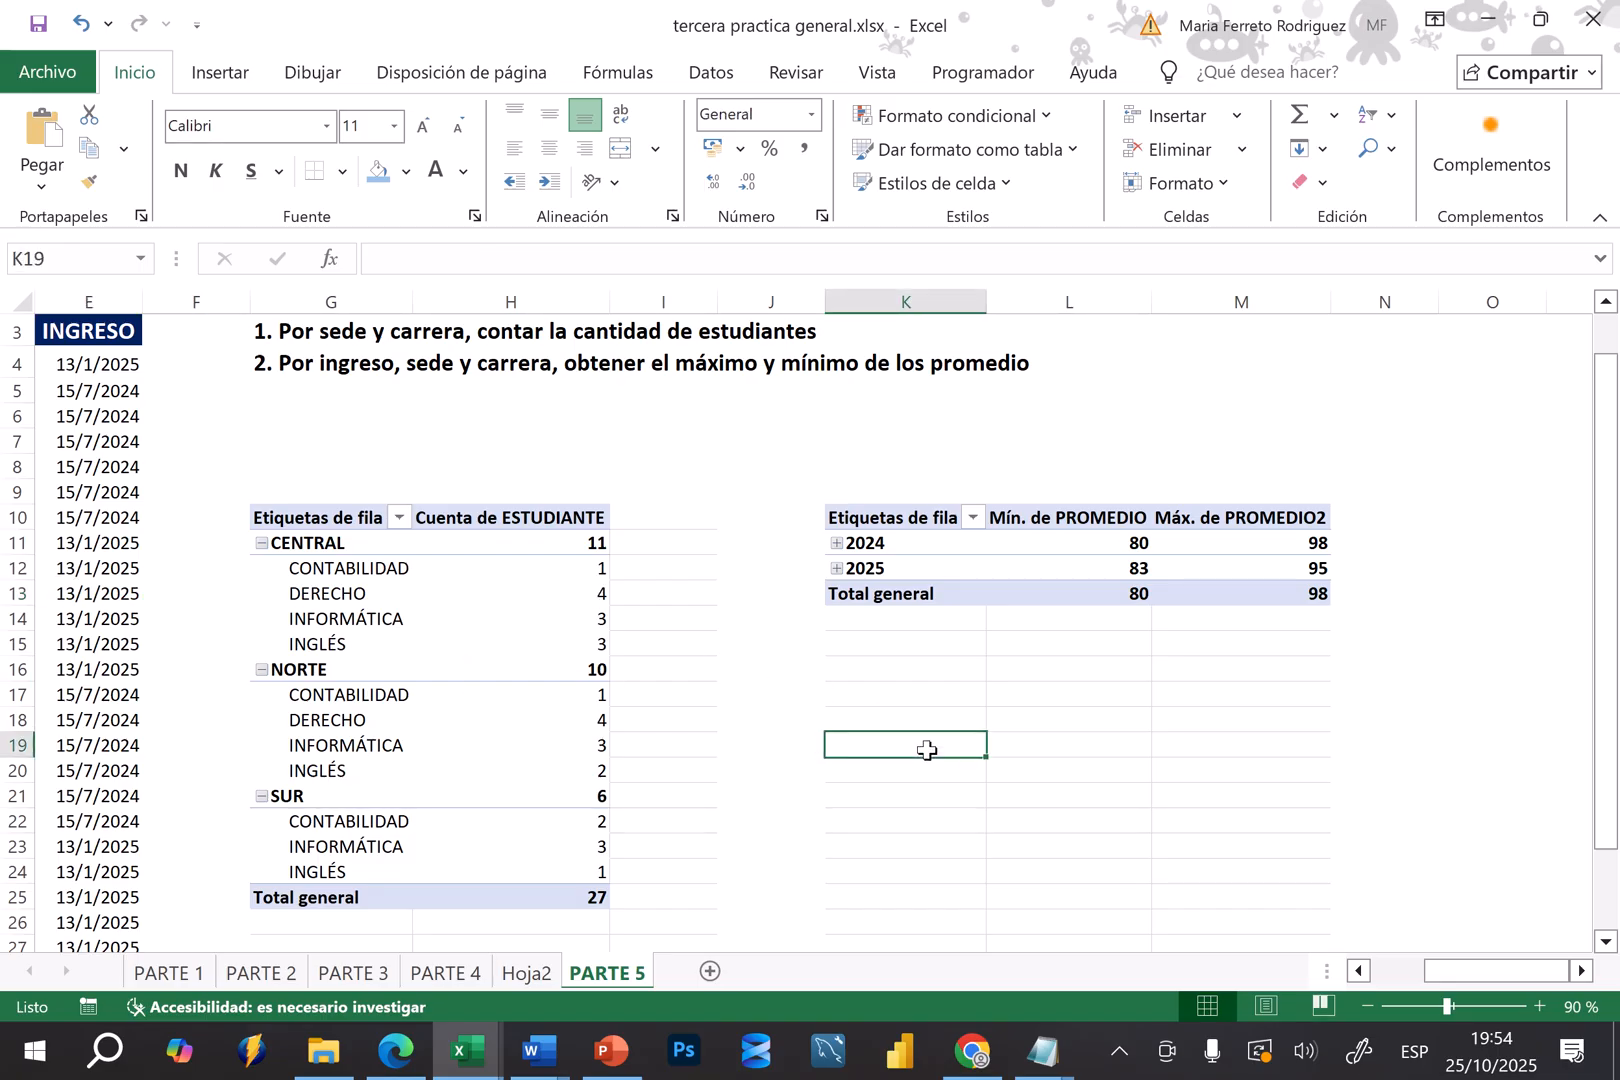
Filter the CARRERA row labels of the student count pivot table to show only INFORMÁTICA
left_click(449, 598)
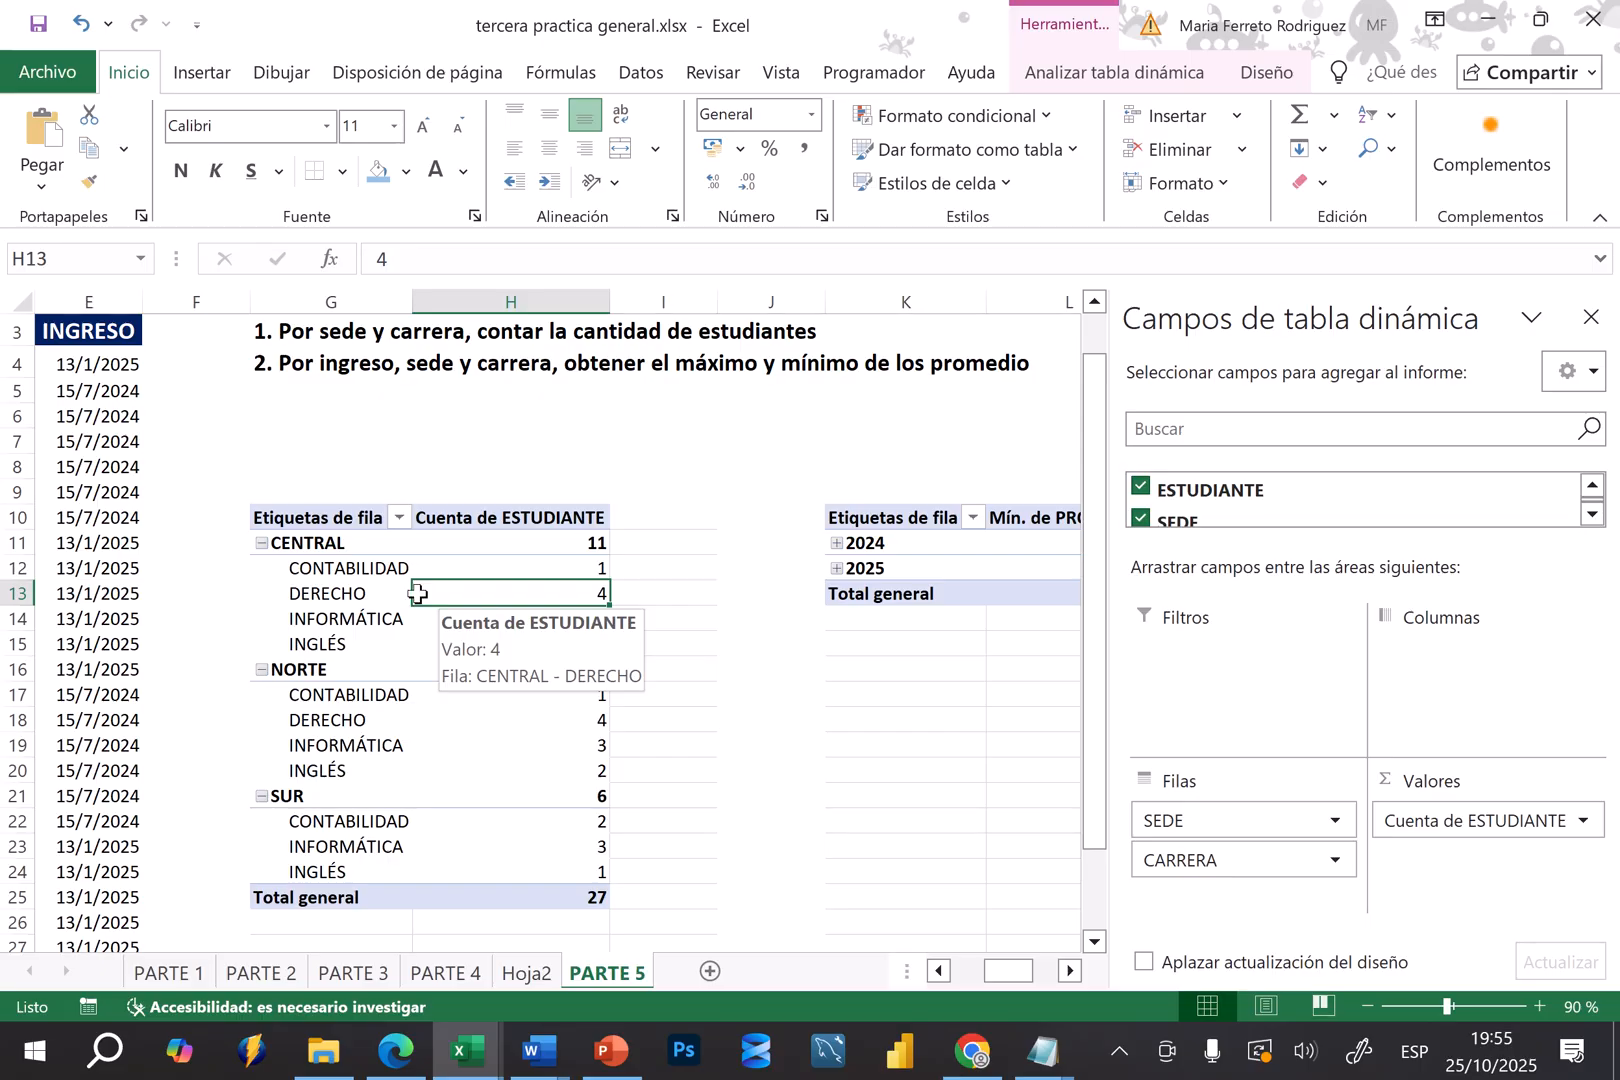
left_click(338, 605)
left_click(350, 592)
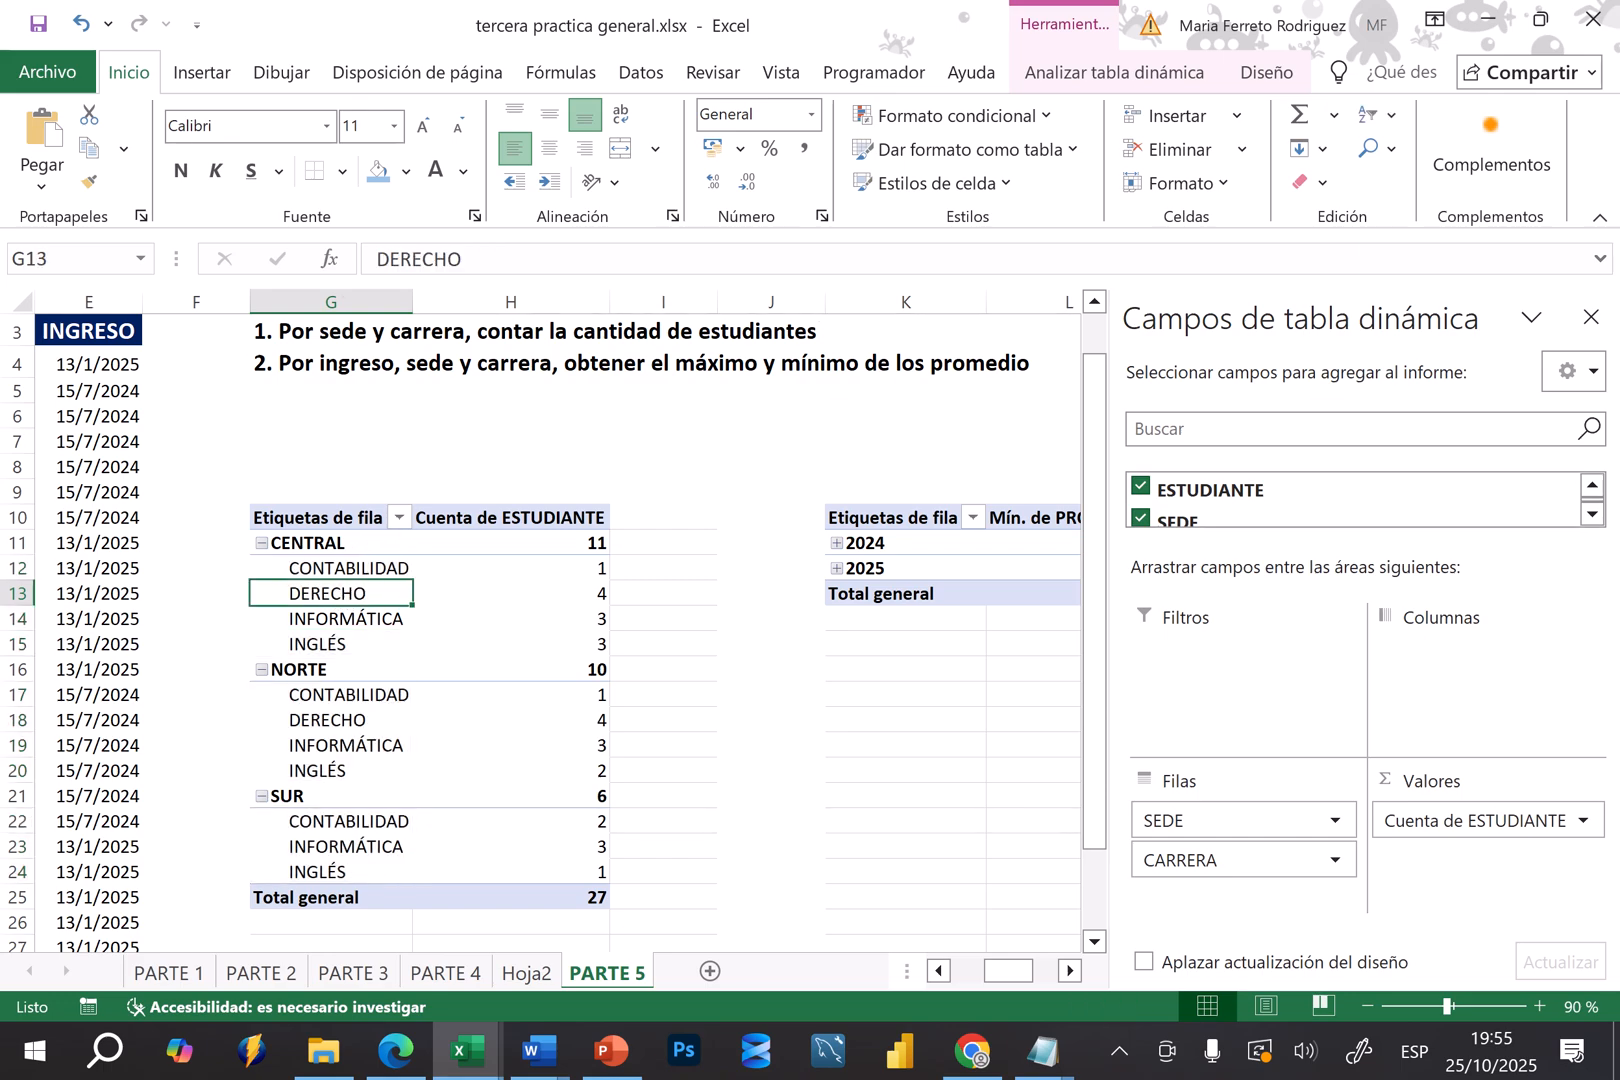
scroll(374, 542, "up", 4)
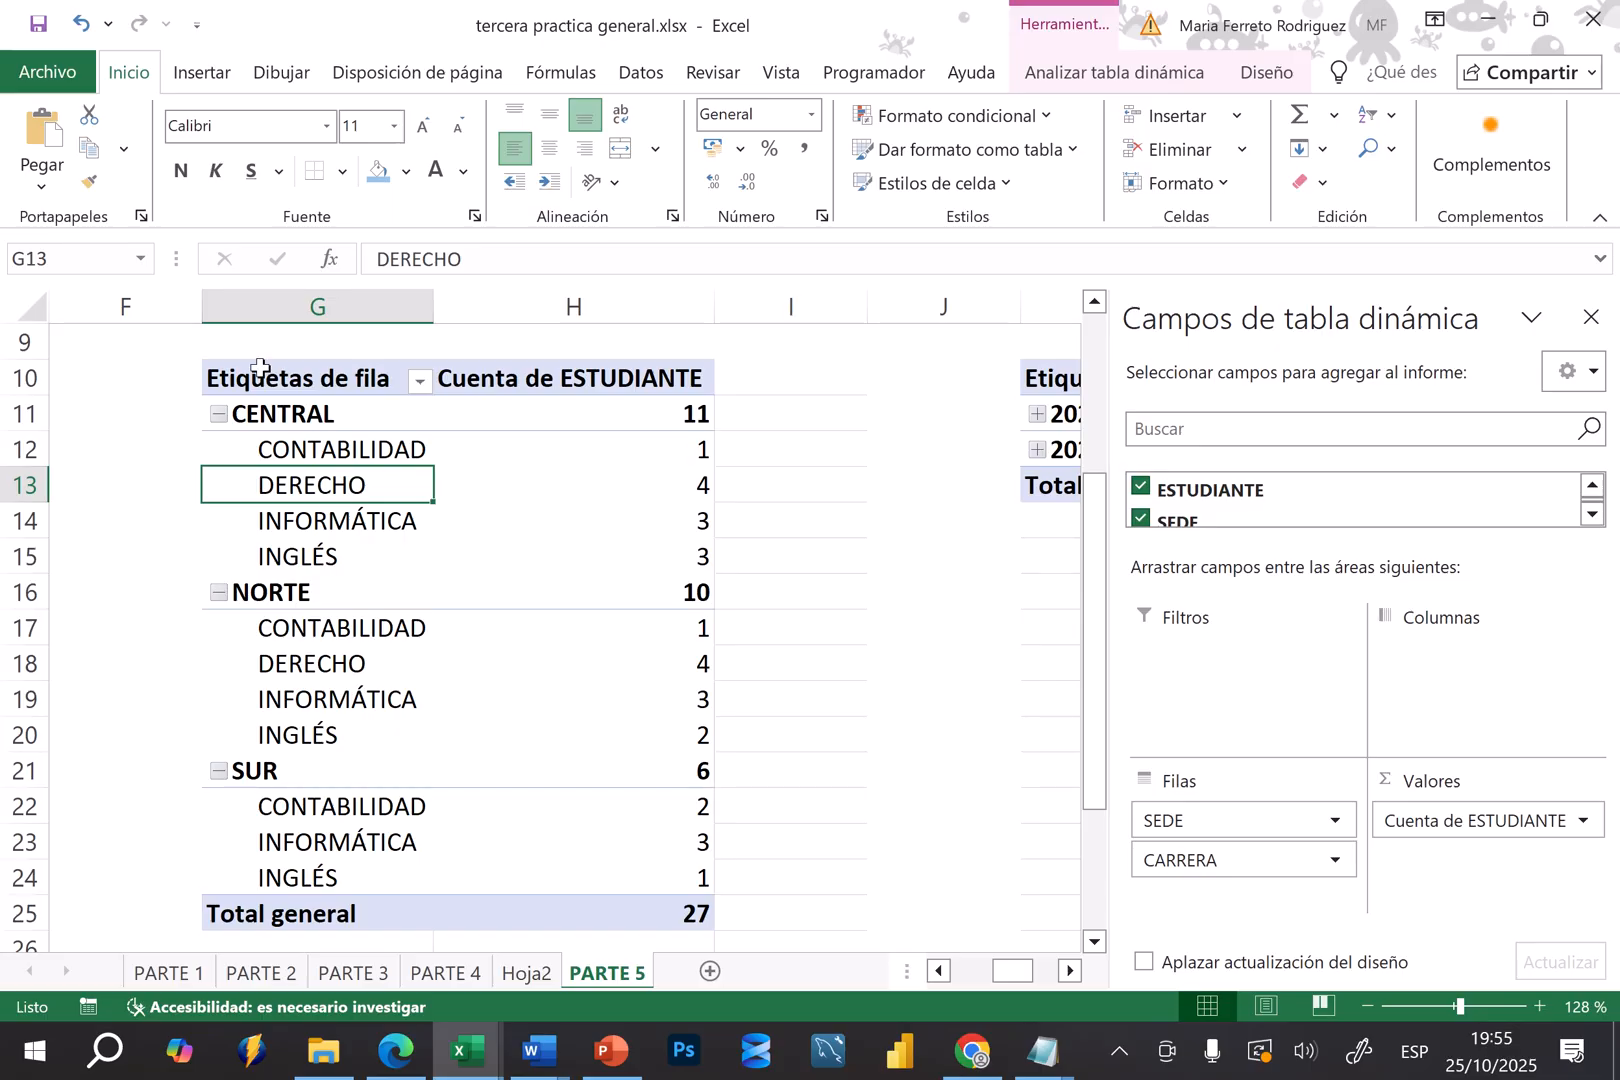
left_click(420, 381)
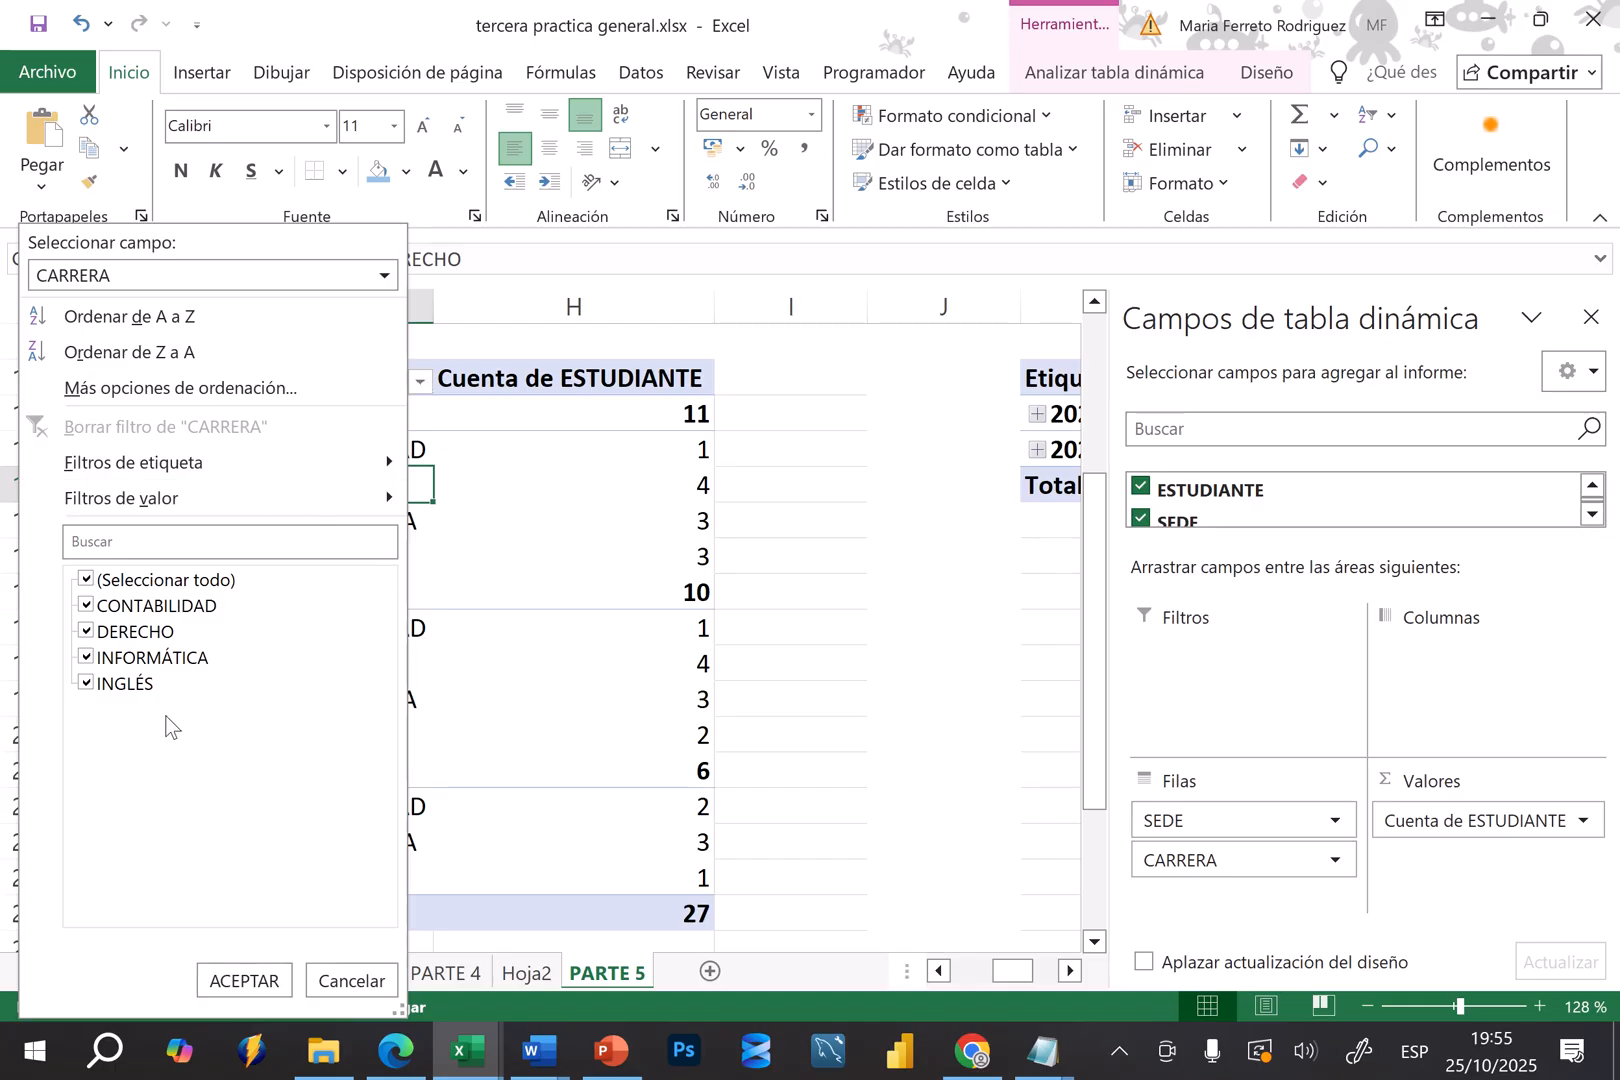
left_click(86, 579)
left_click(86, 657)
left_click(250, 980)
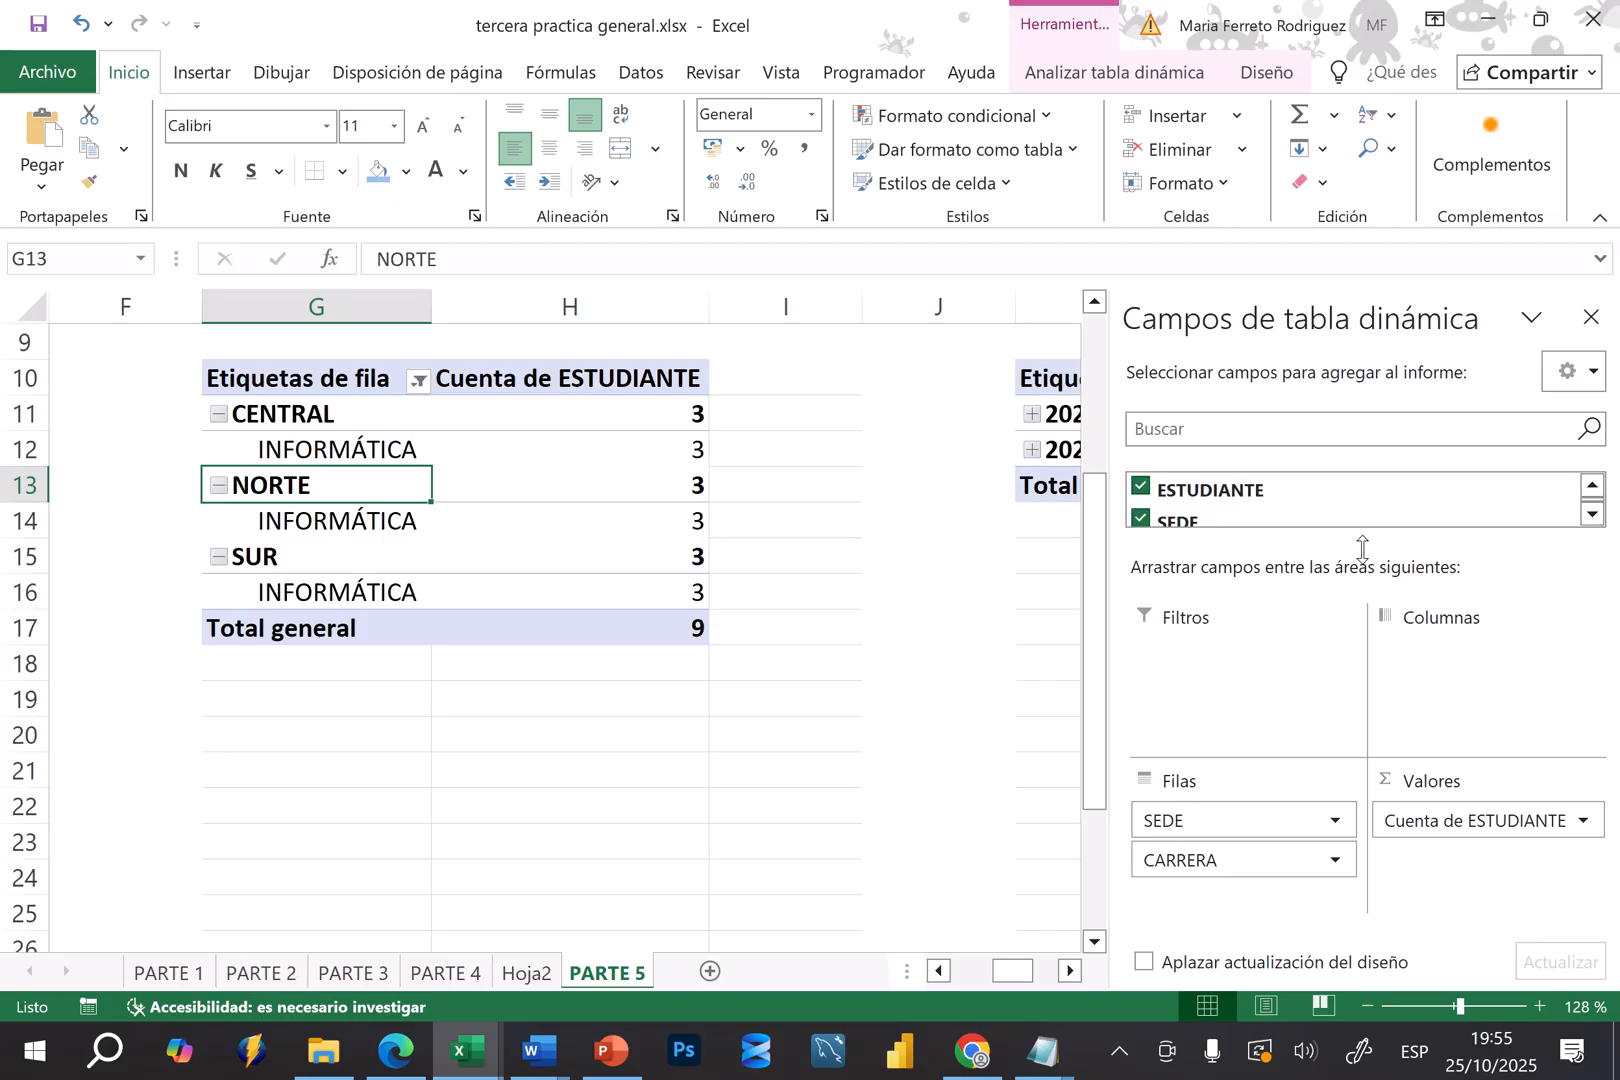
Enlarge the field list and filter the SEDE field of the student count pivot table to show only NORTE
left_click_drag(1362, 548, 1370, 718)
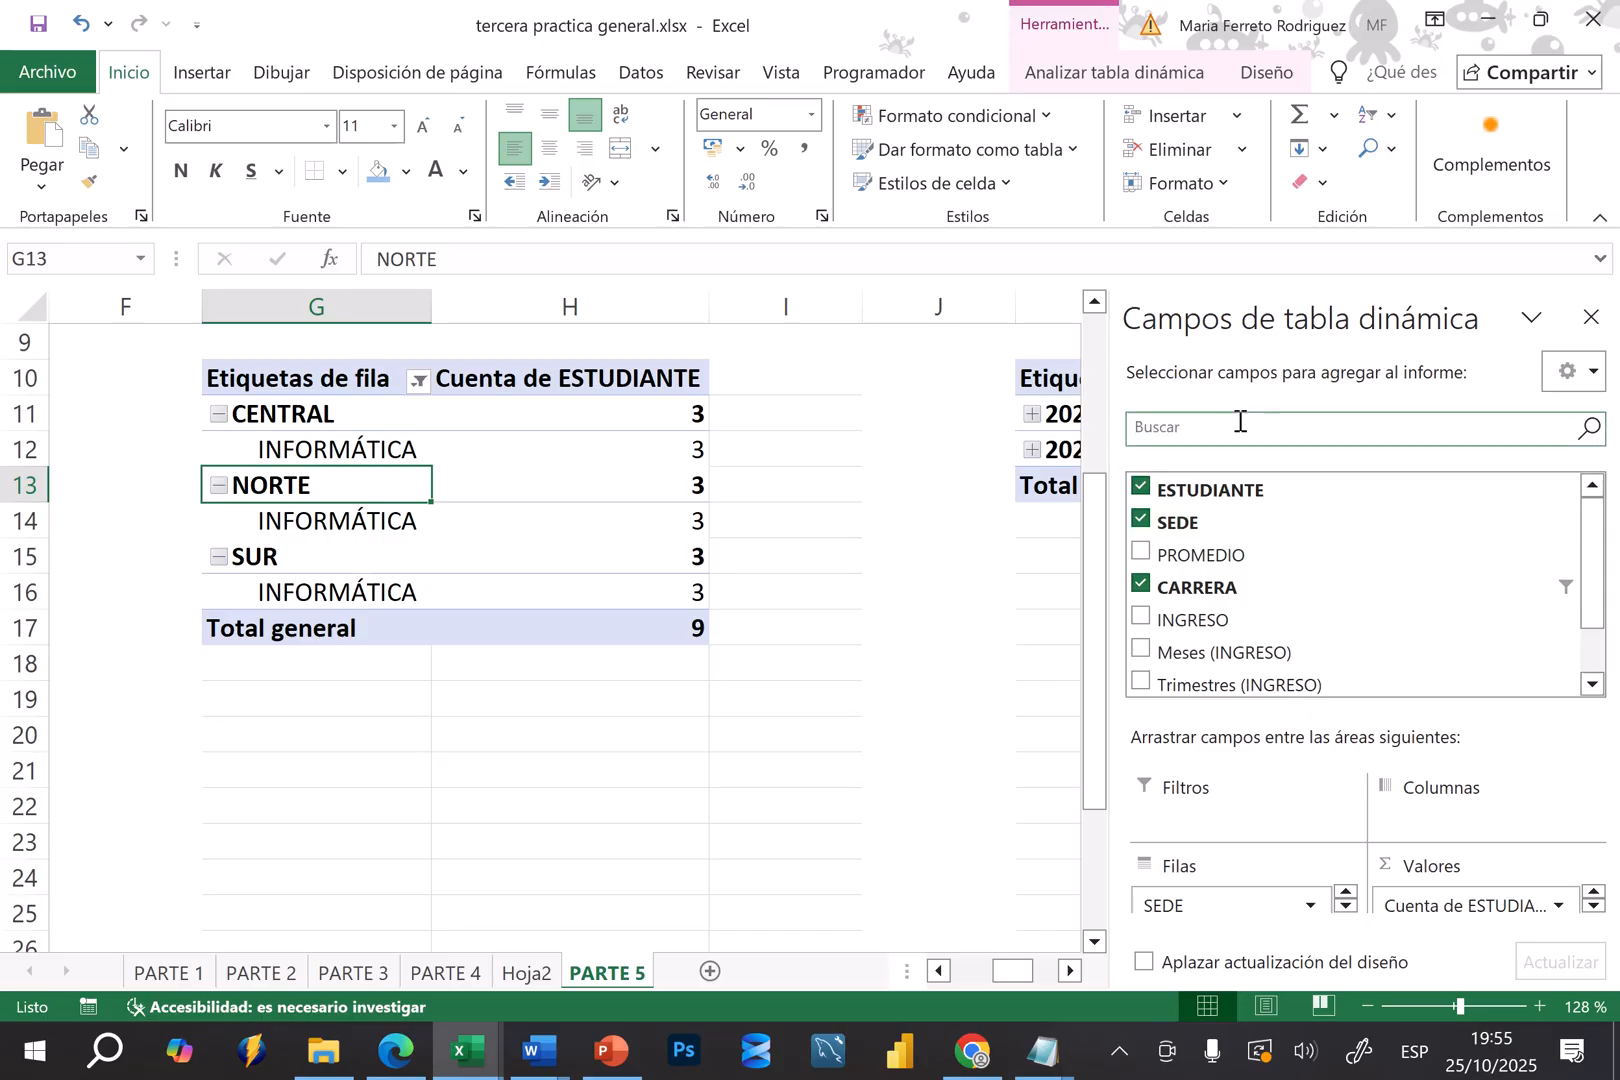
left_click(1563, 522)
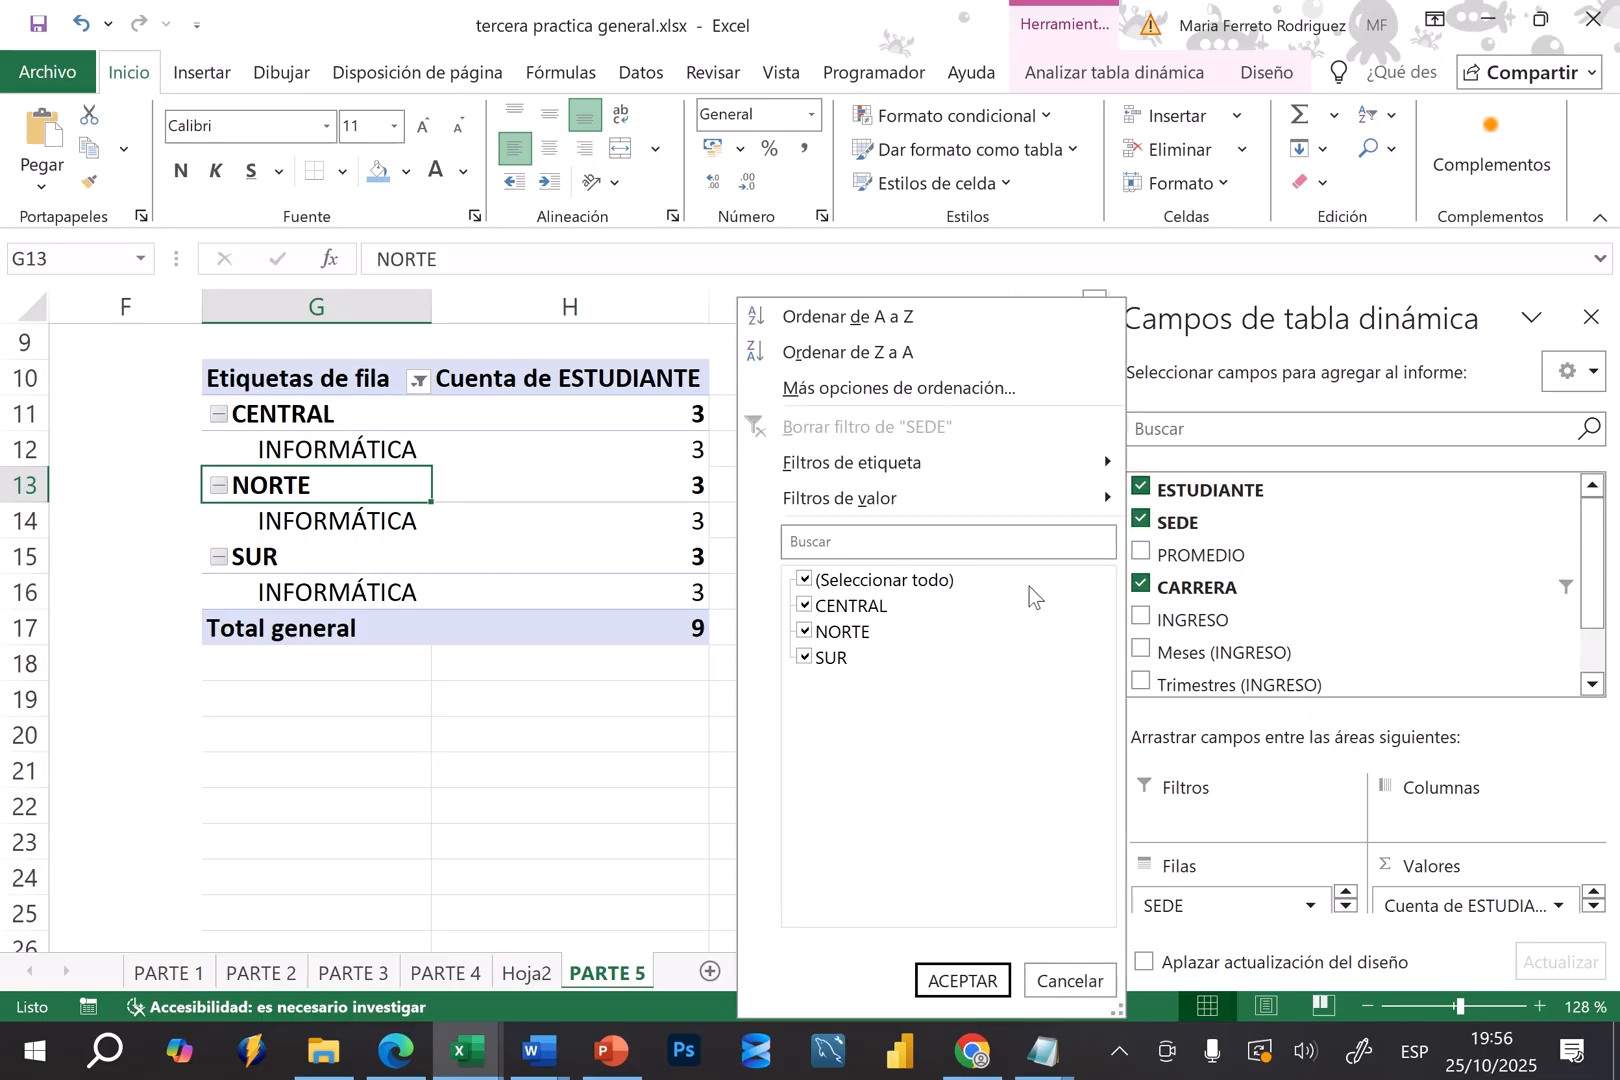
left_click(1229, 528)
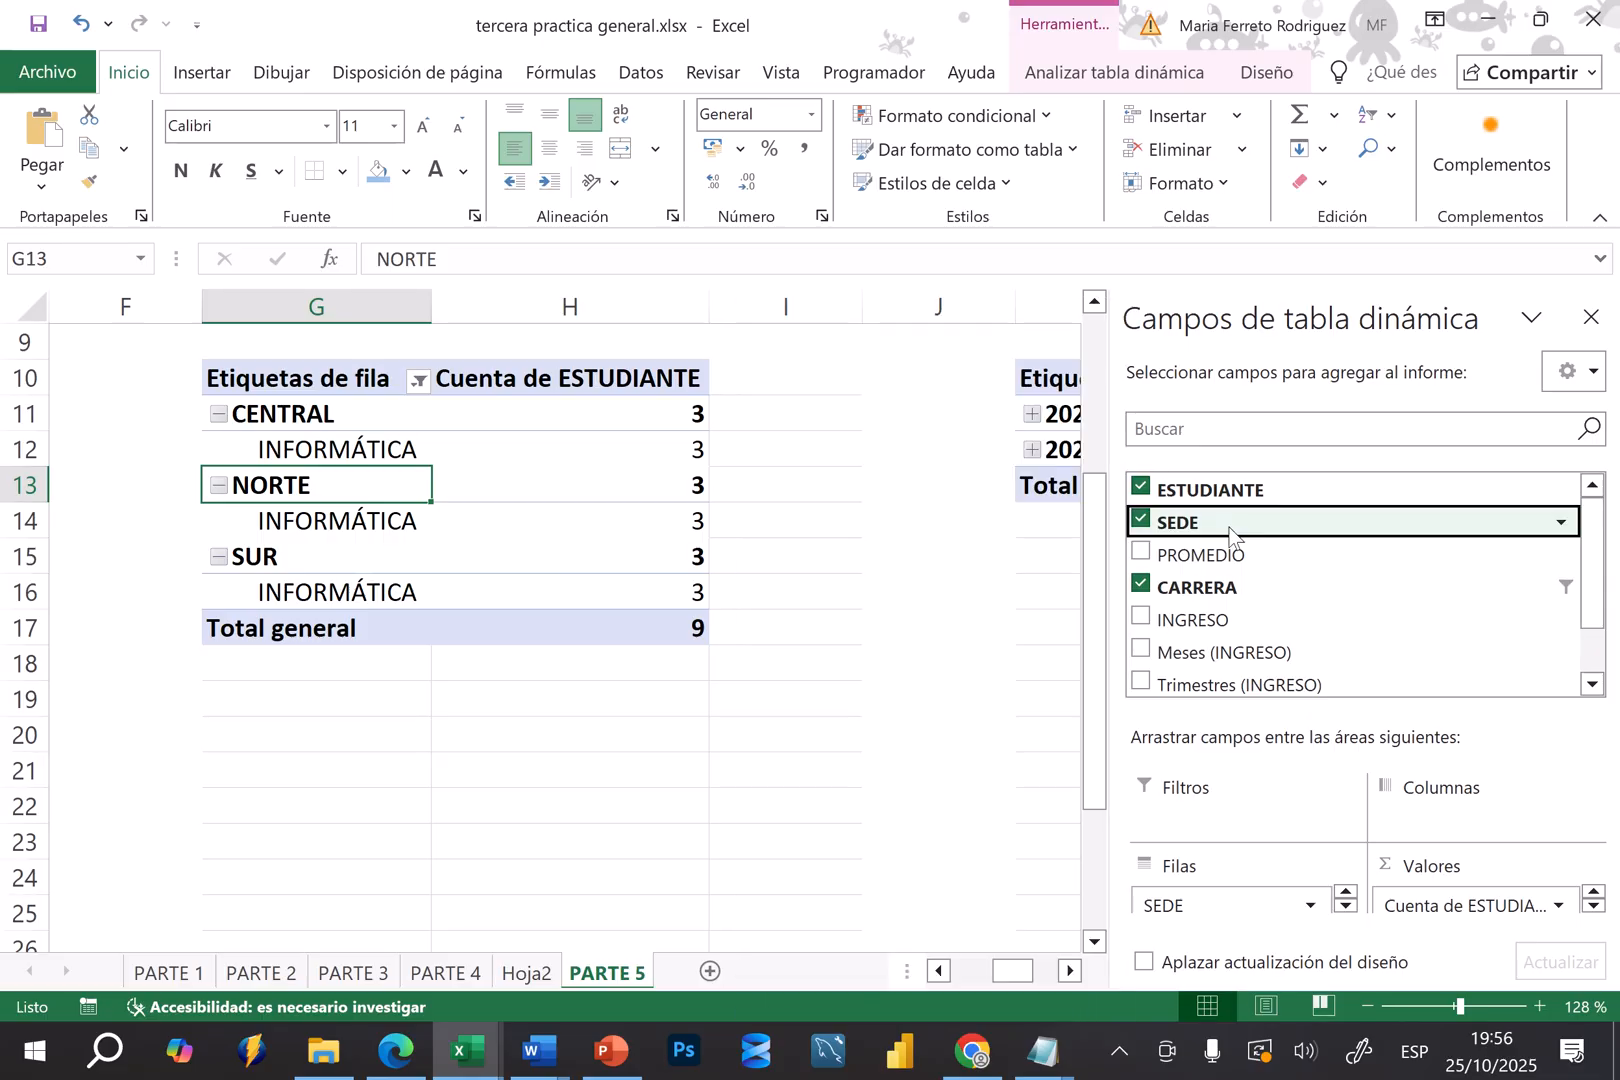
left_click(1561, 523)
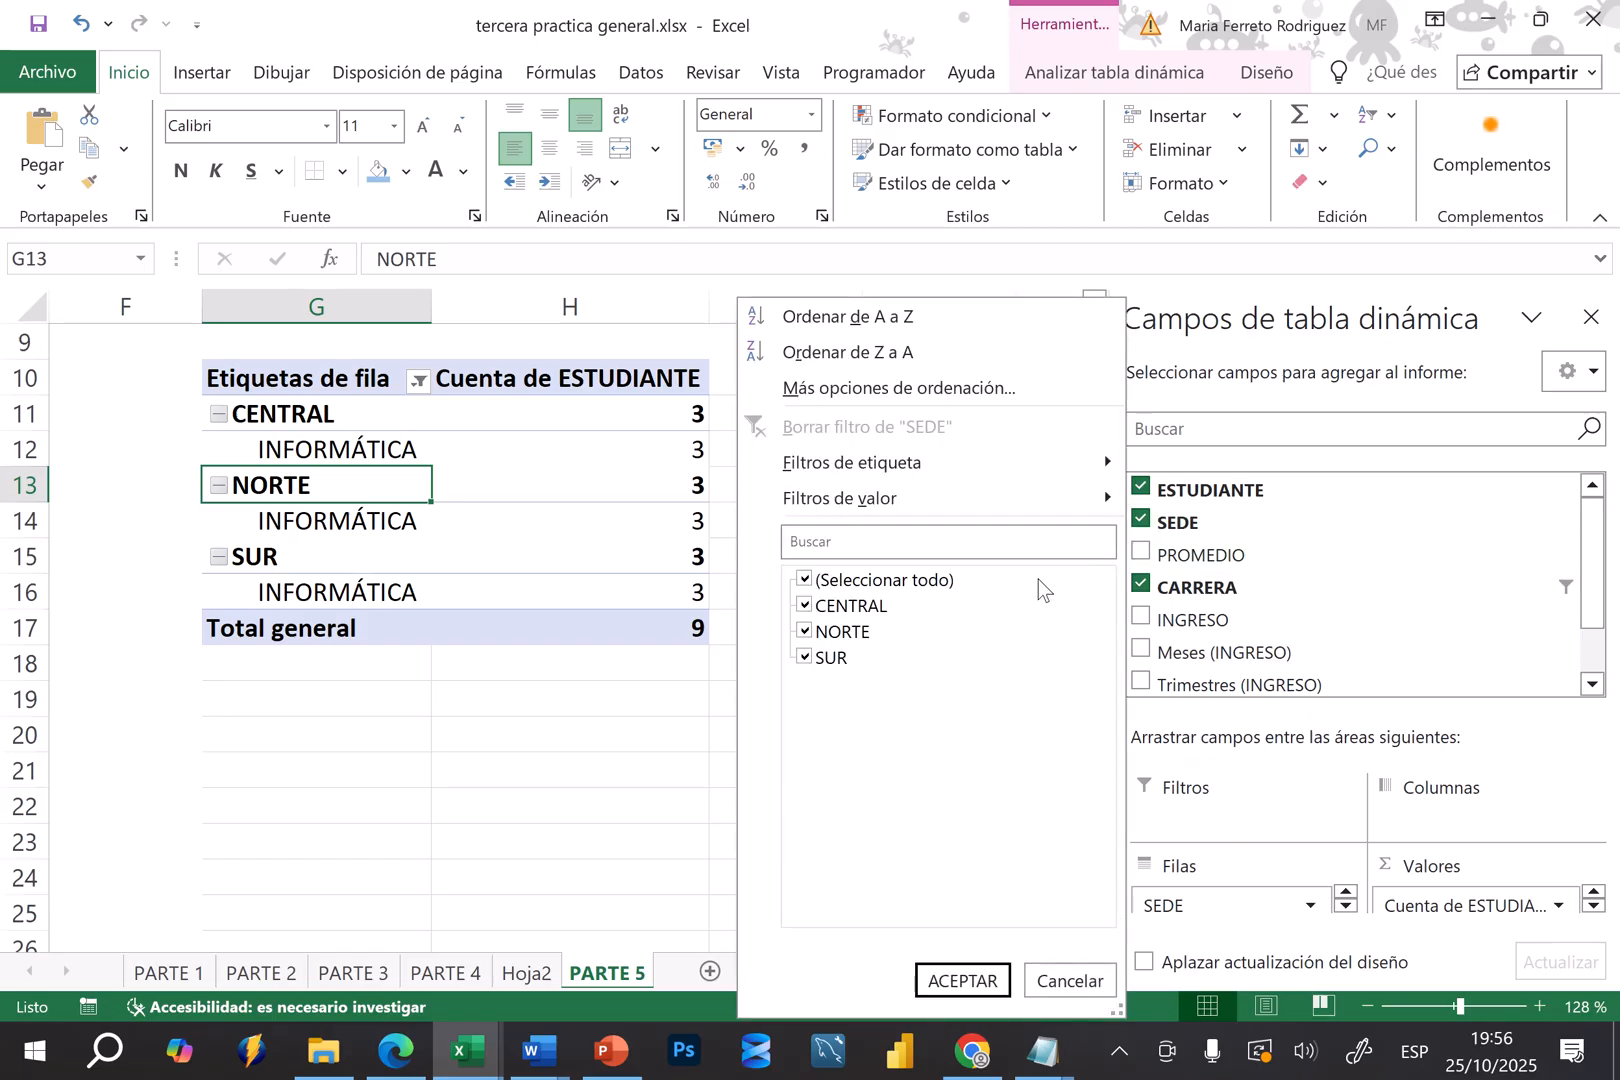
left_click(805, 582)
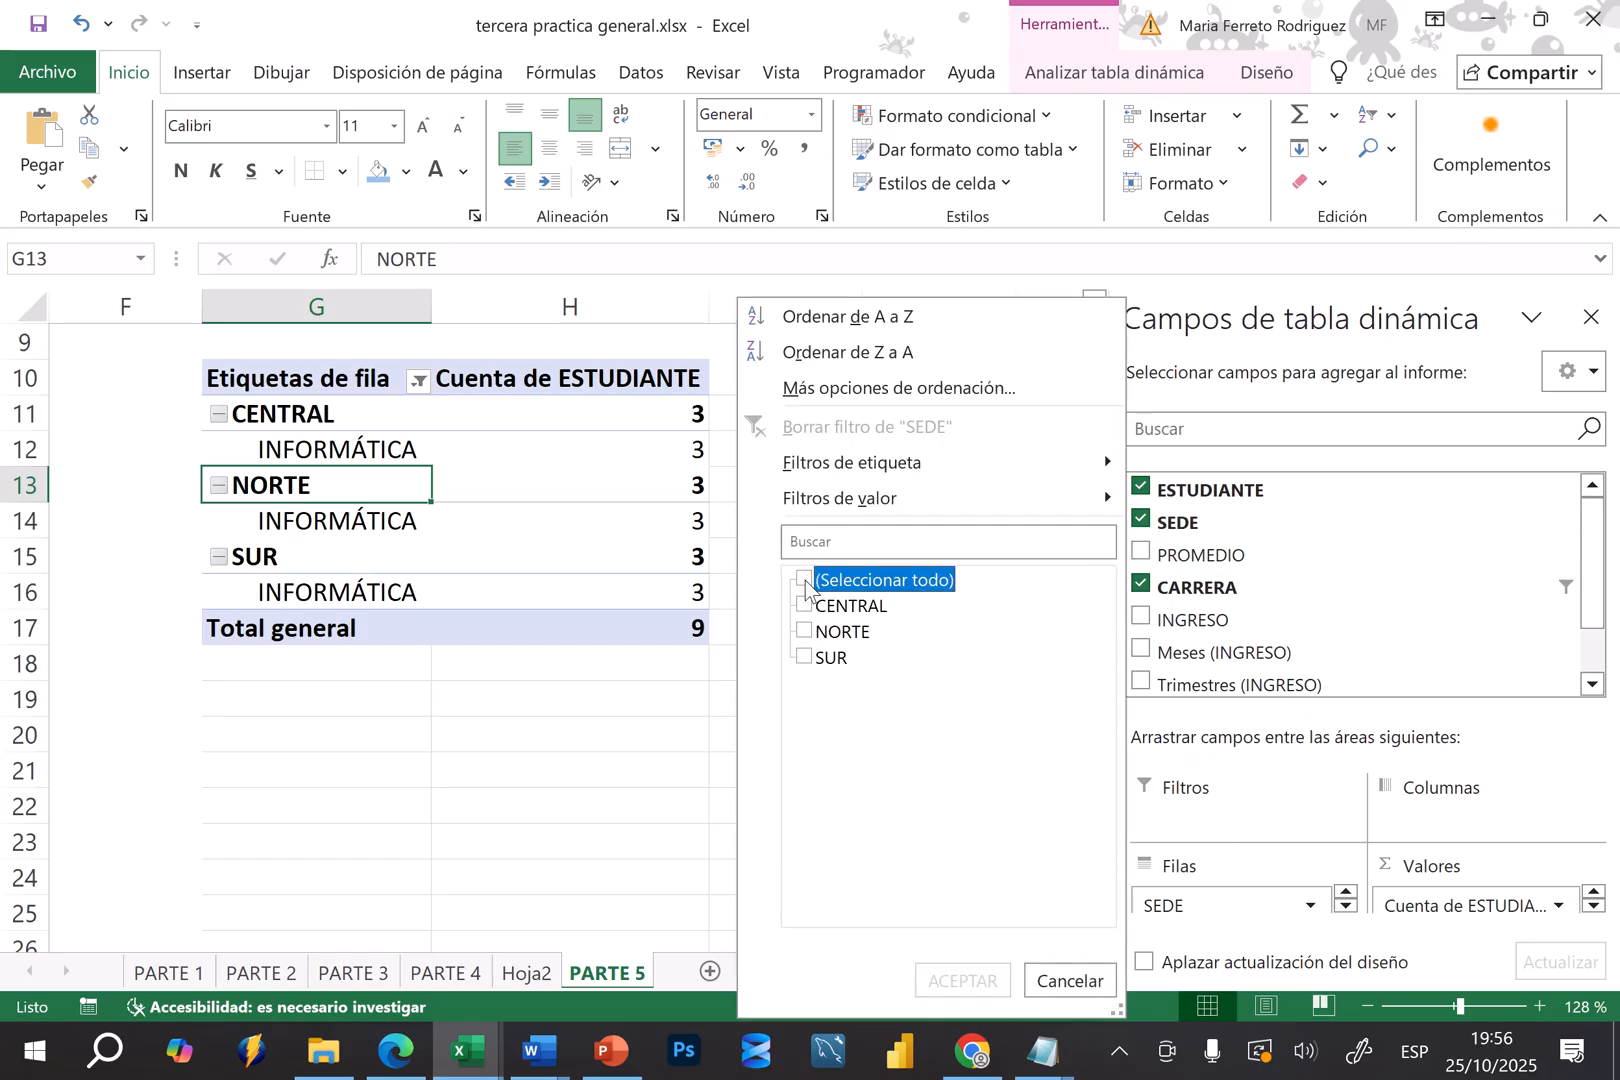
left_click(810, 632)
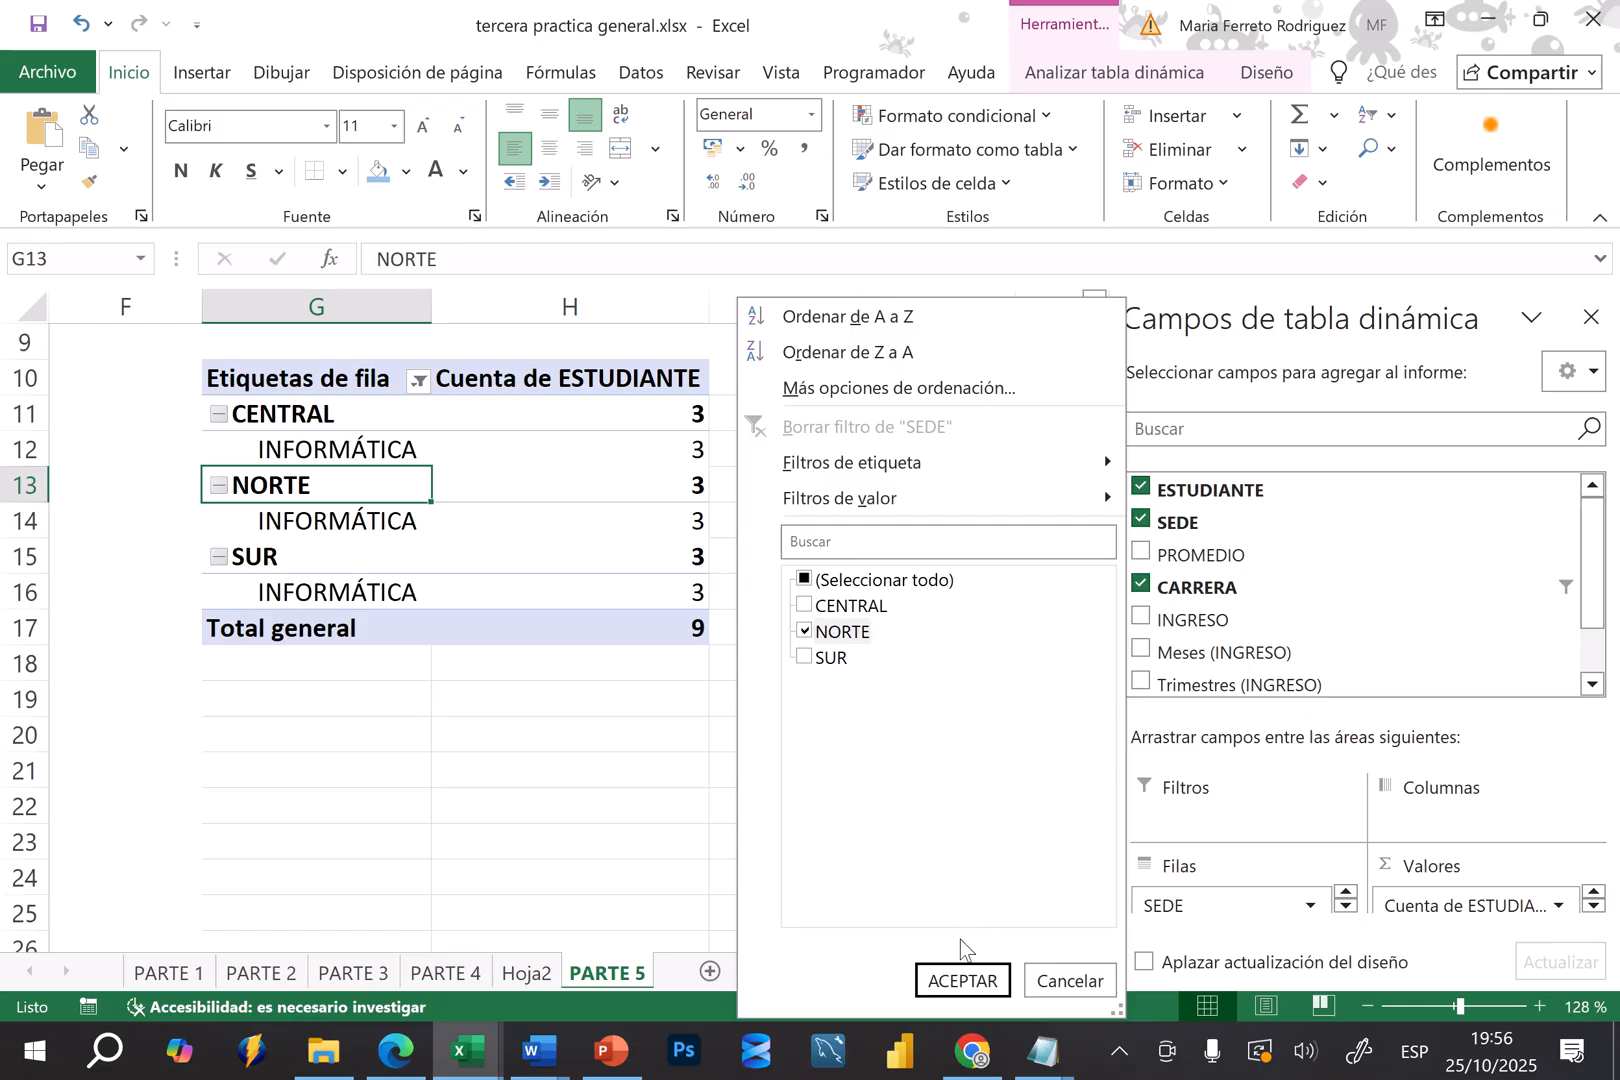
left_click(961, 982)
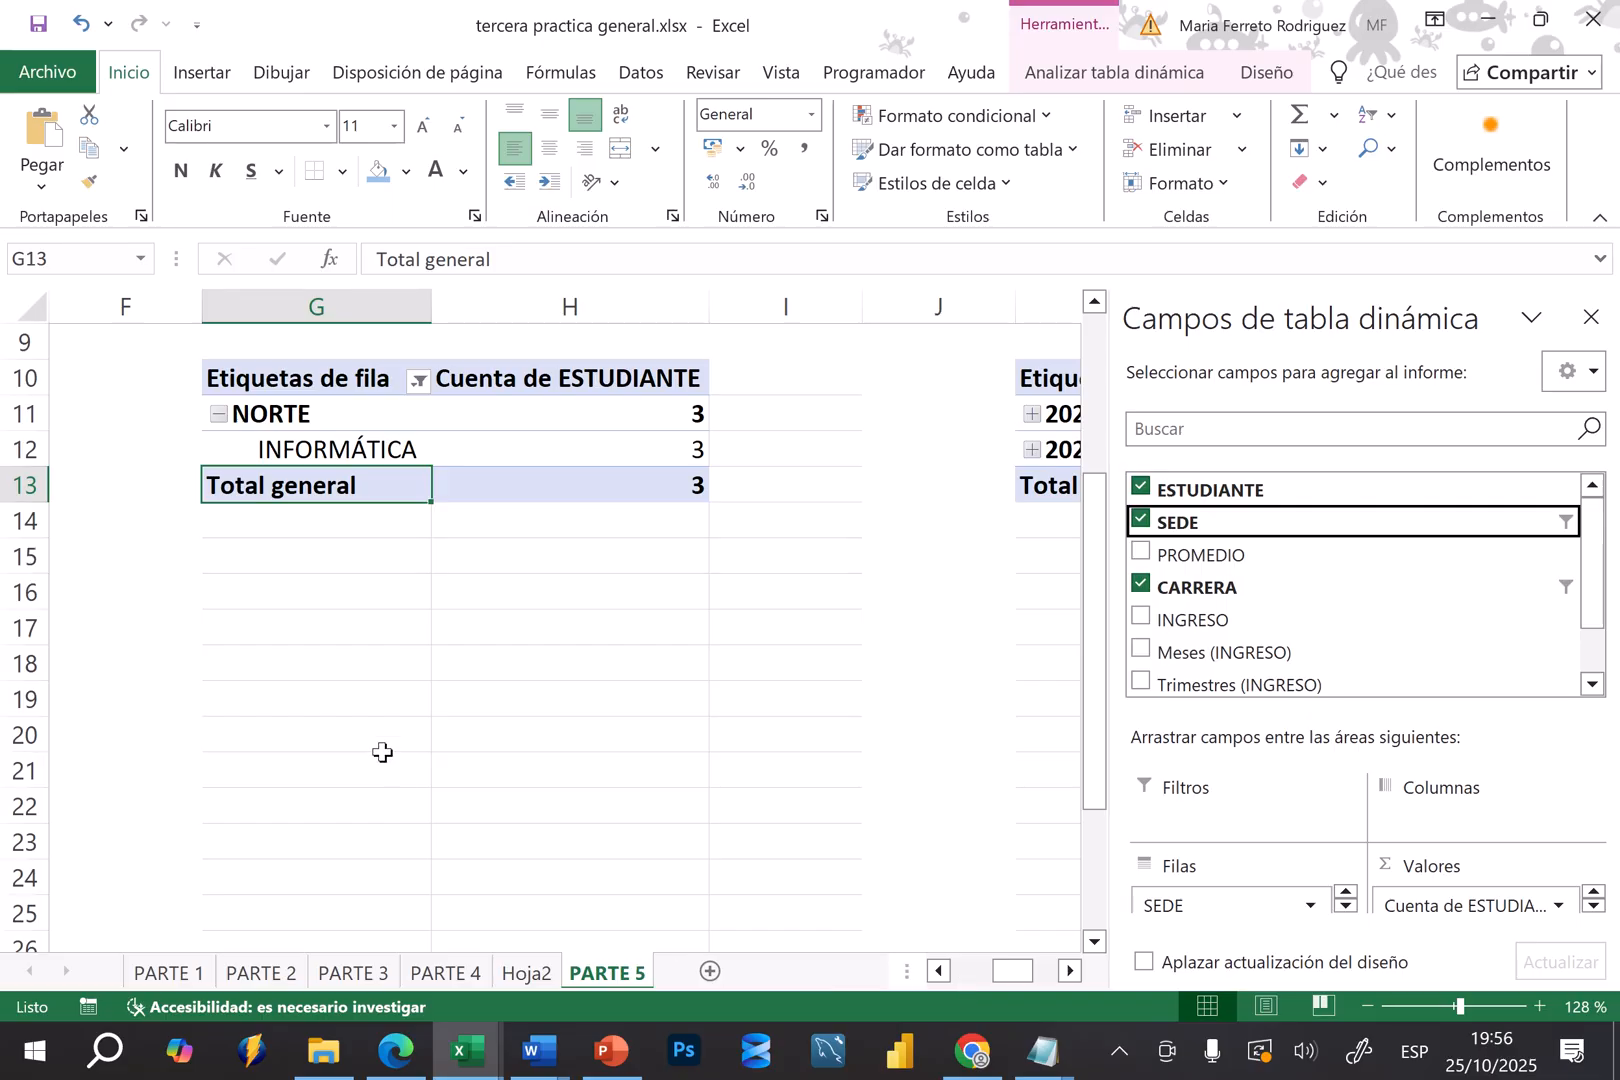
Clear the SEDE and CARRERA filters from the student count pivot table
left_click(419, 380)
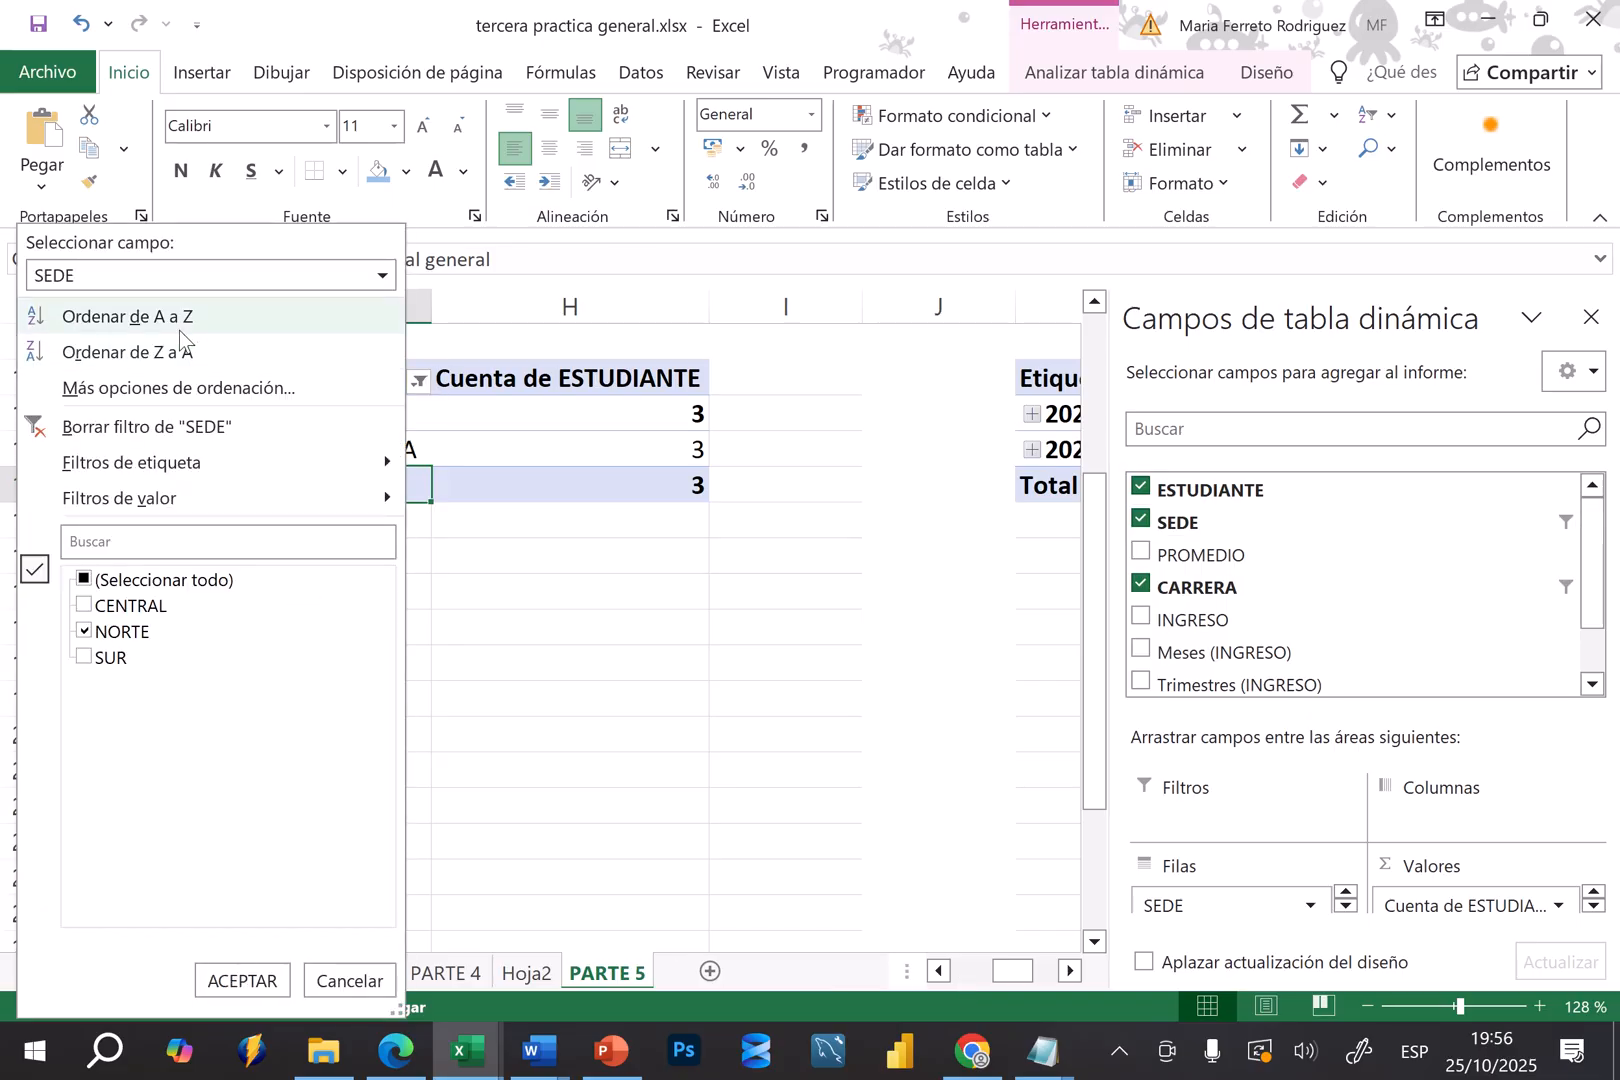
left_click(147, 427)
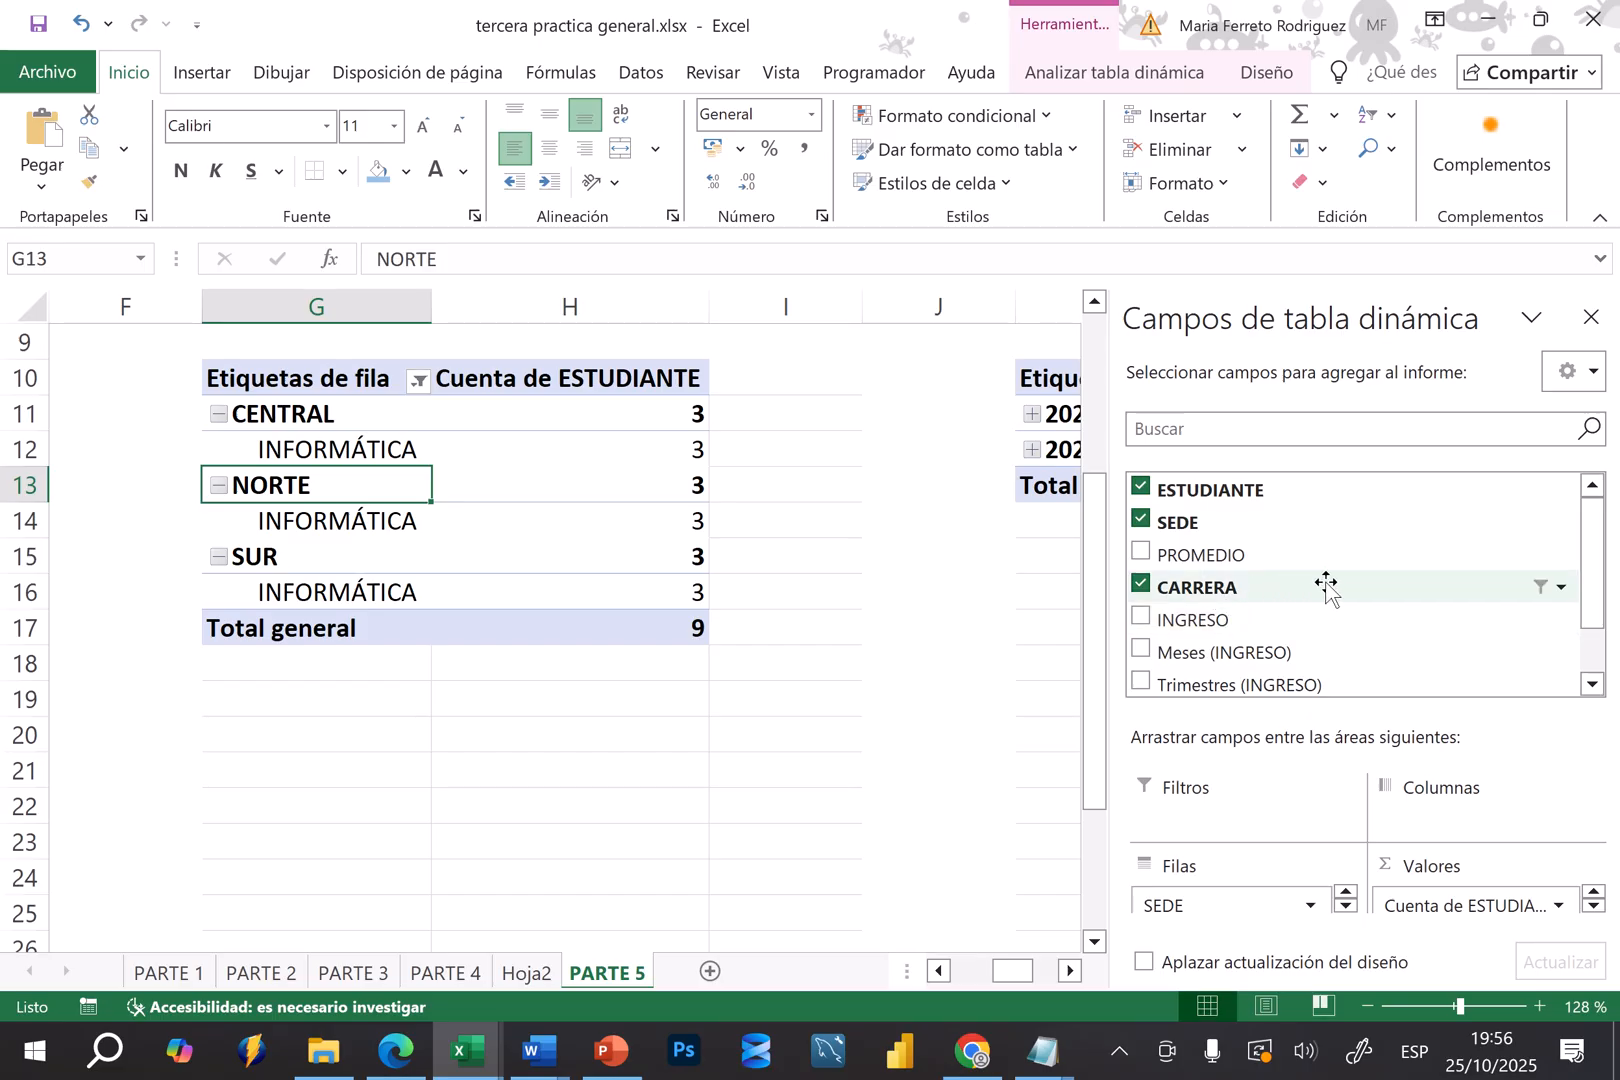
left_click(1560, 593)
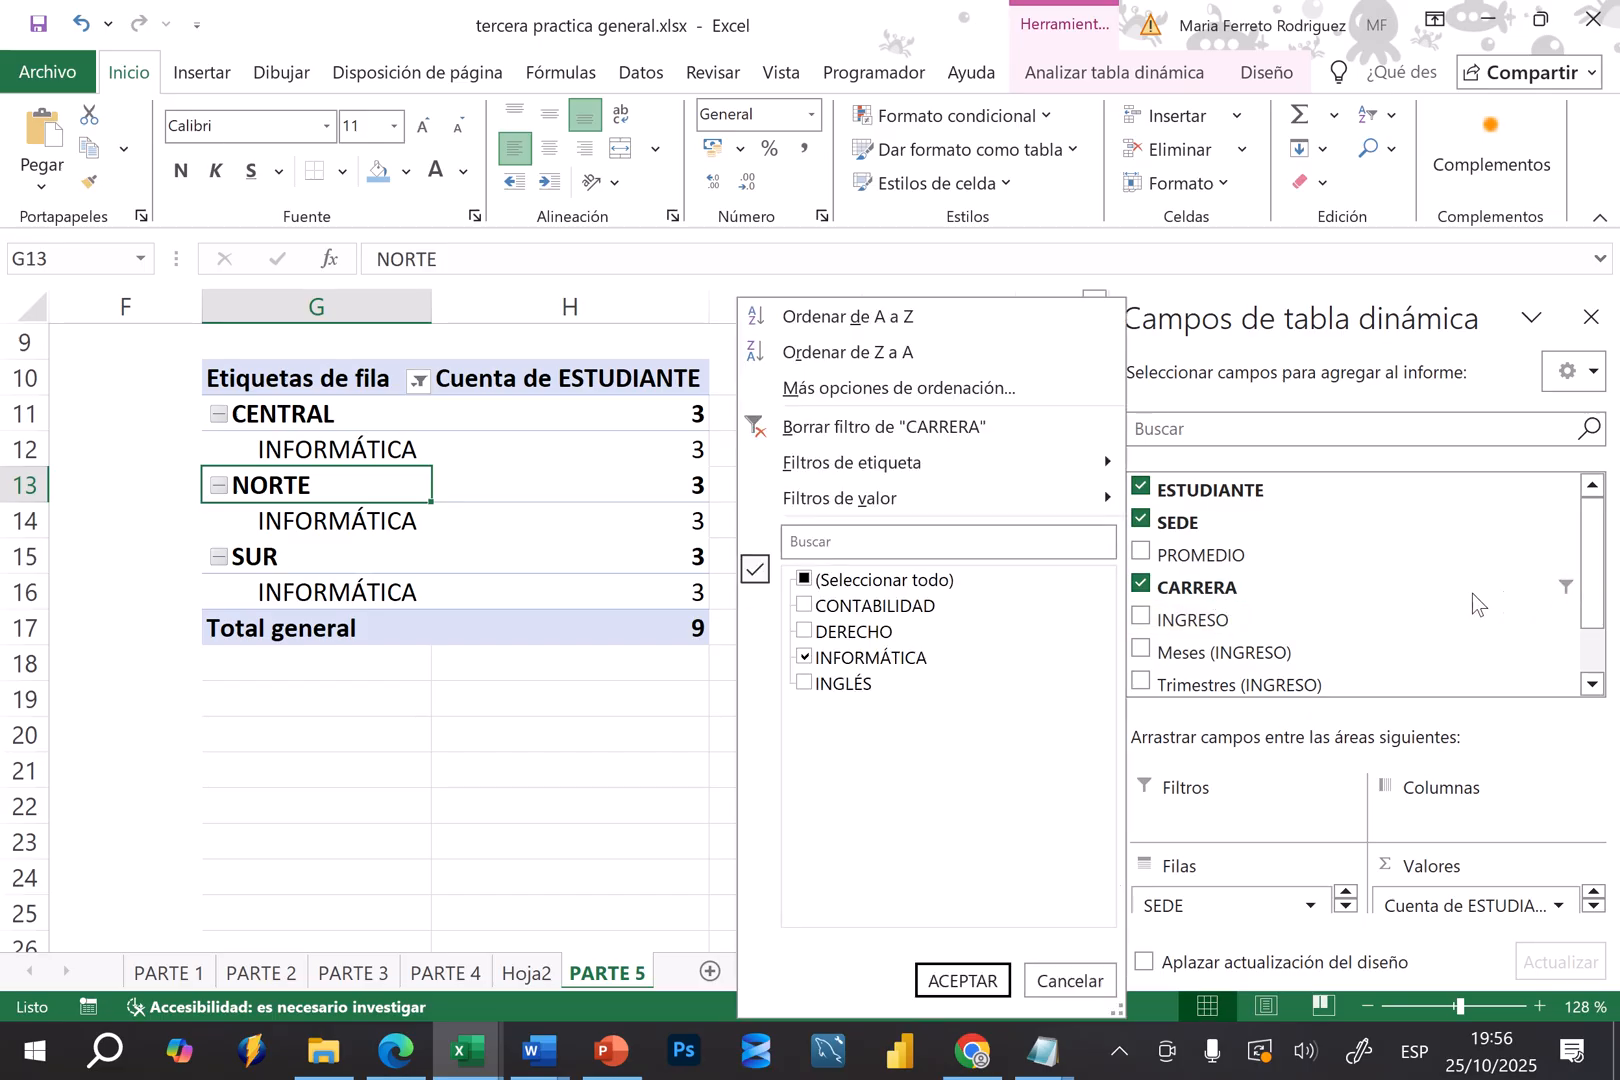
left_click(900, 428)
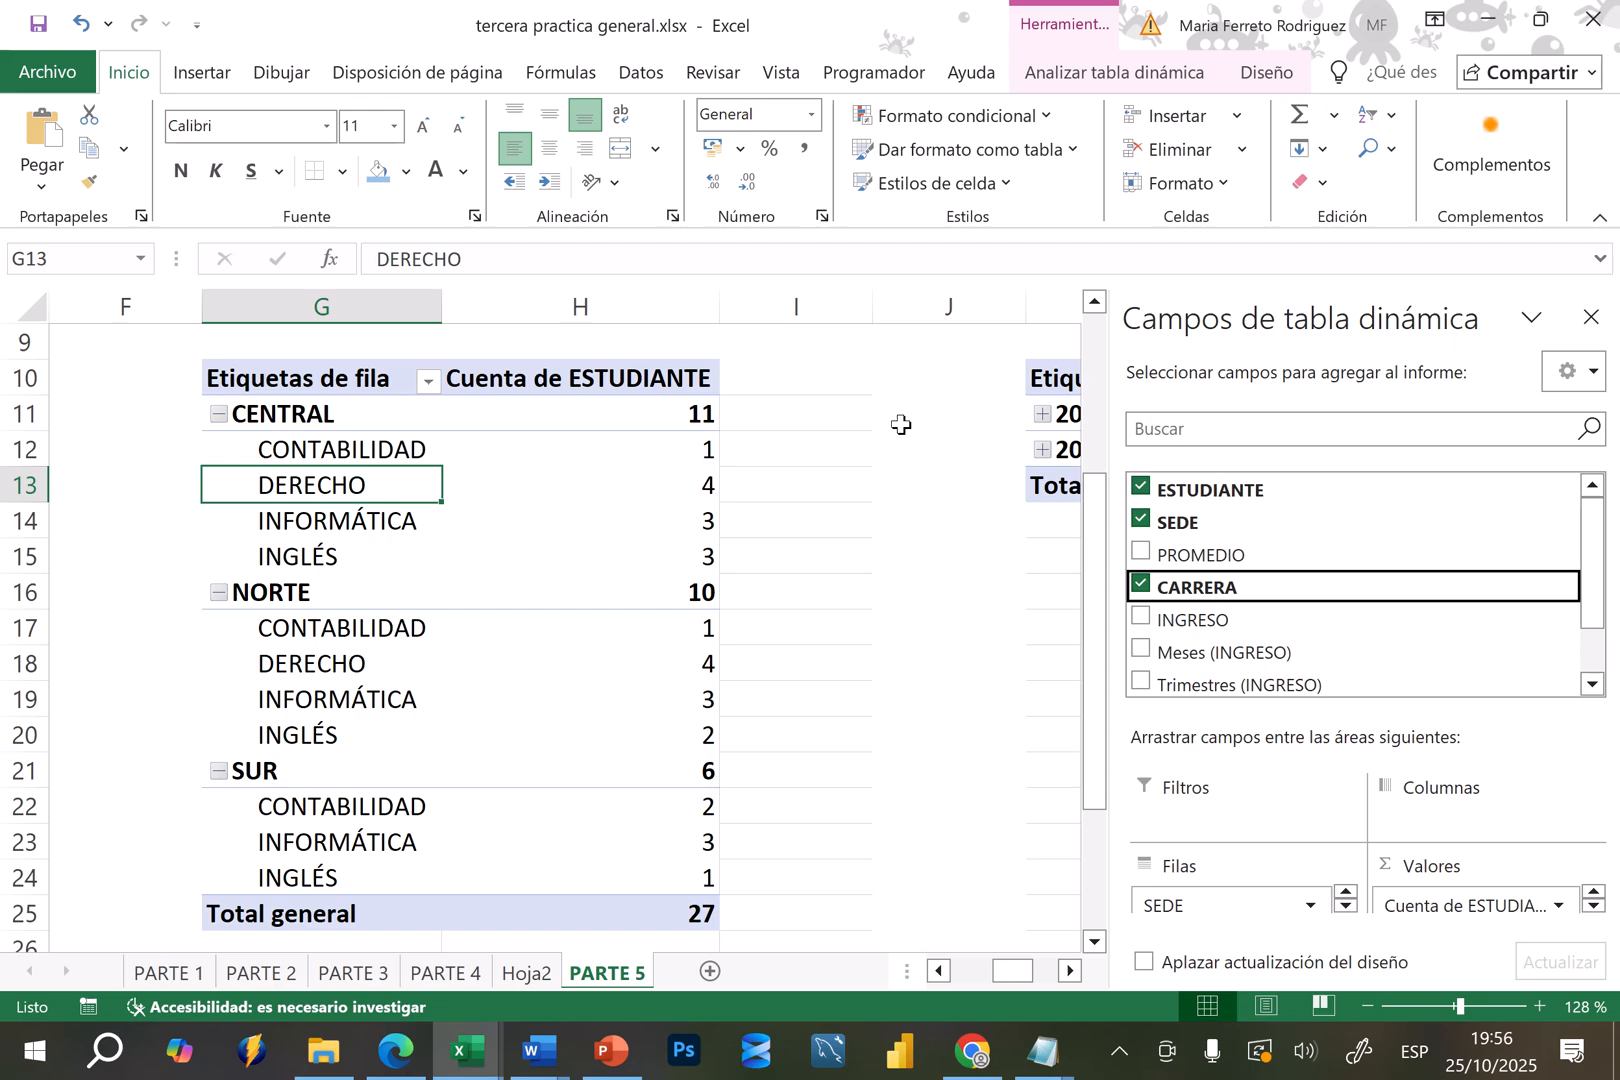
Leave the student count pivot table and return to the beginning of the PARTE 5 sheet to view the source data and instructions
left_click(796, 405)
key("Left")
key("Left")
key("Left")
key("Left")
key("Left")
key("Left")
key("Left")
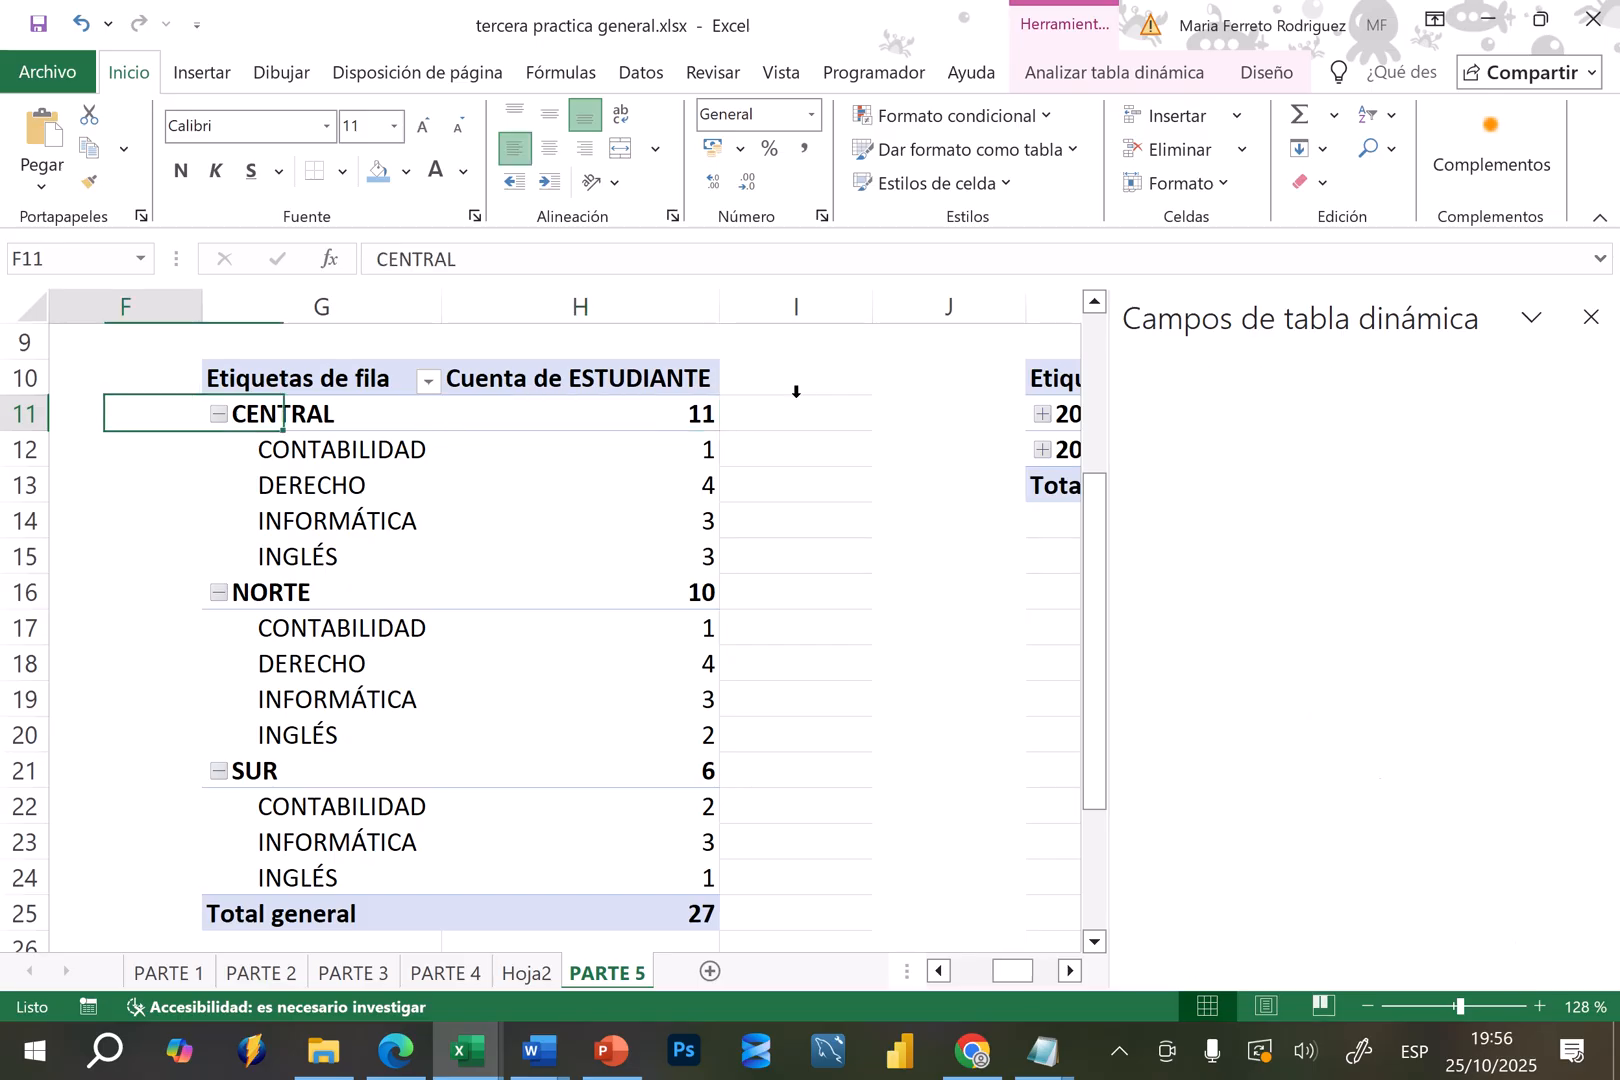
key("Up")
key("Up")
key("ctrl+Home")
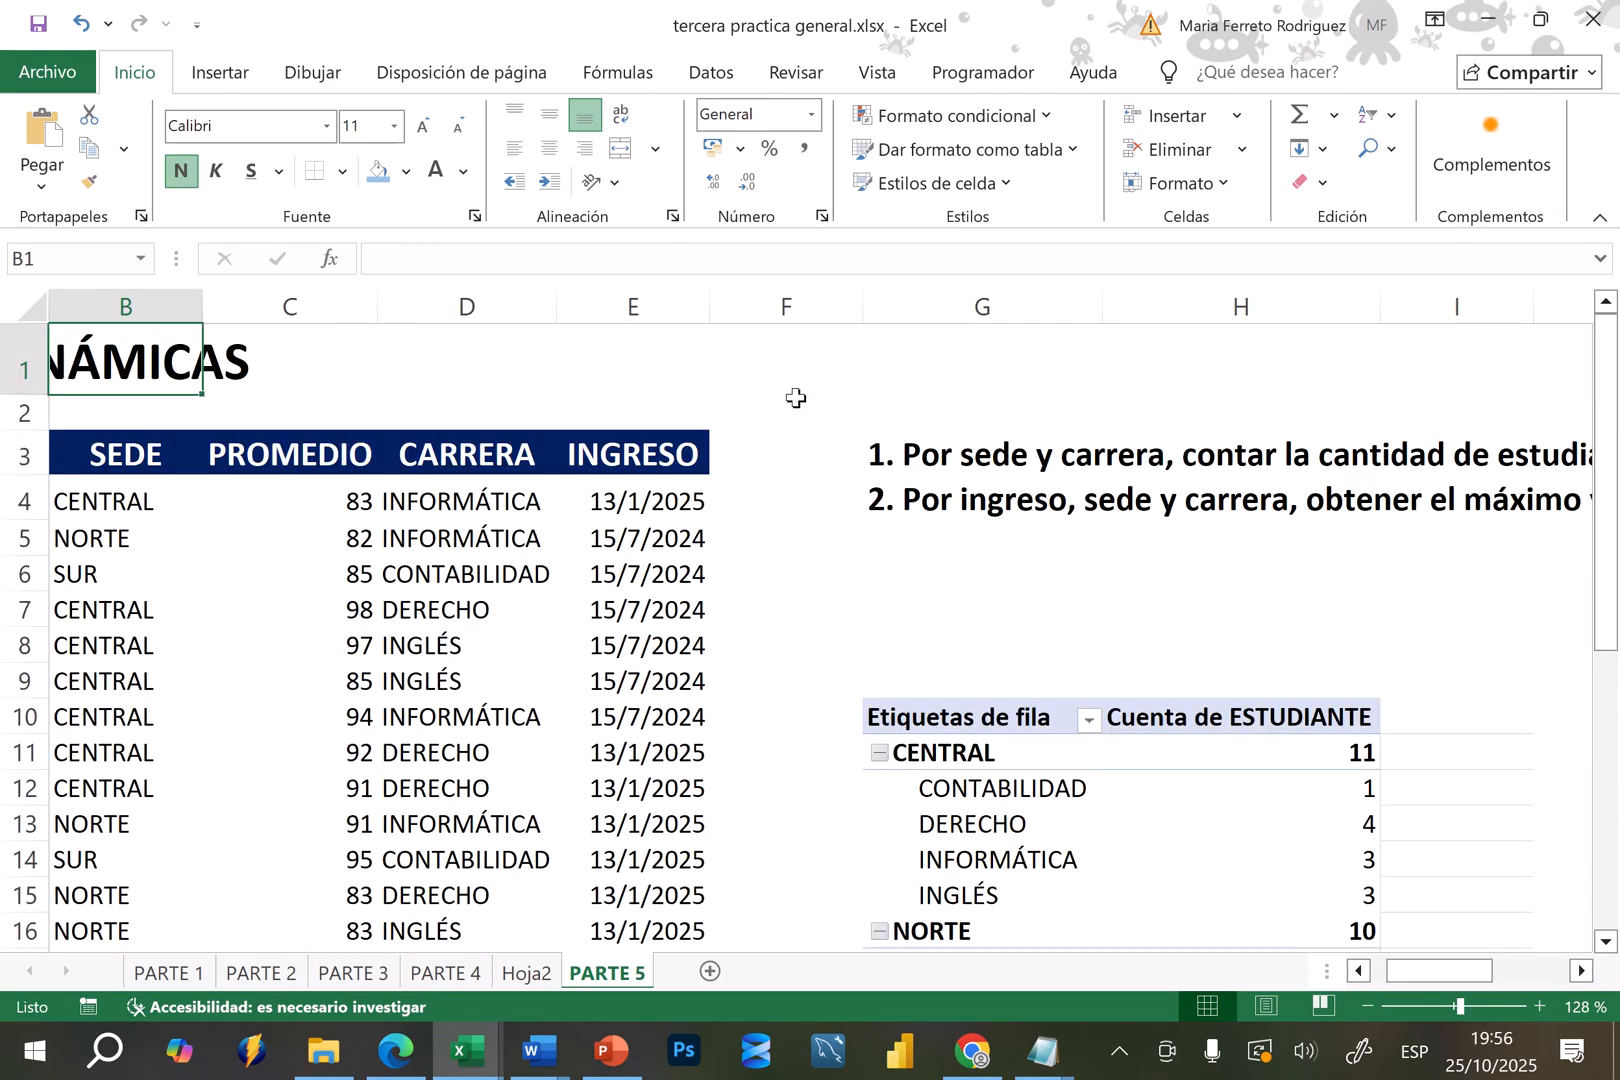